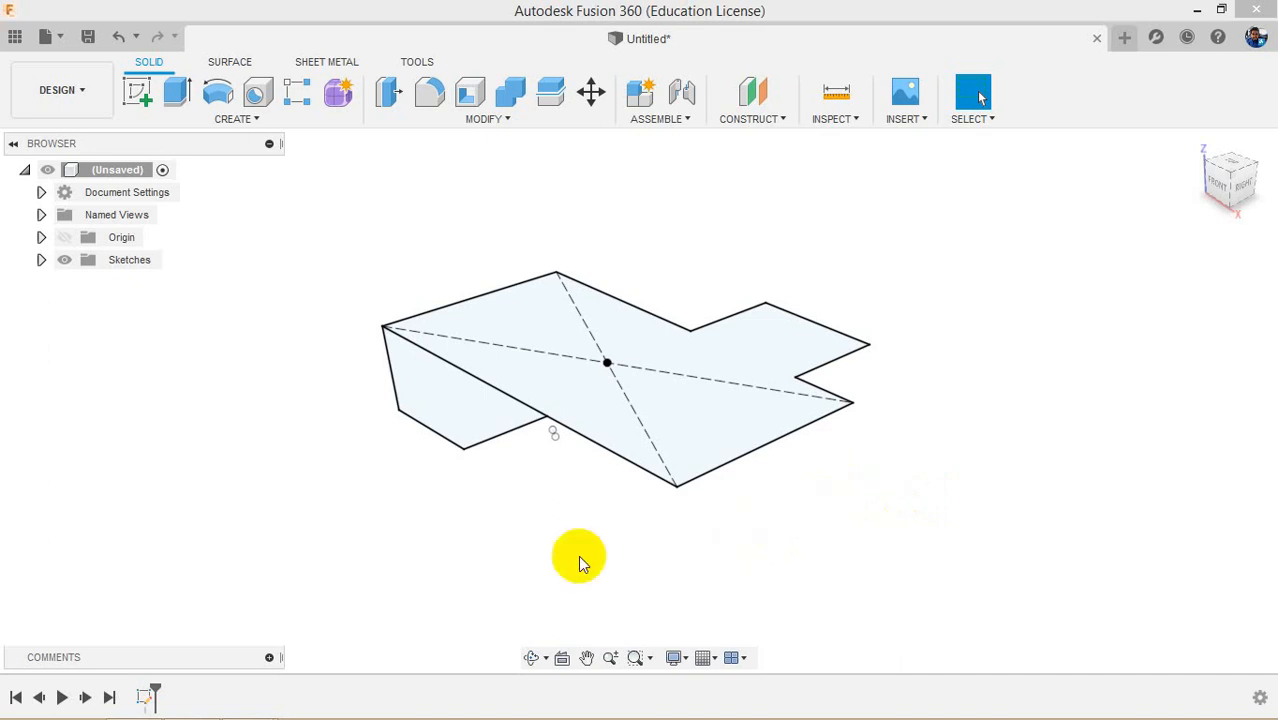
# Step: Examine the sketch's two closed profiles, the large stepped one and the small trapezoidal one, by selecting each in turn
pyautogui.click(653, 357)
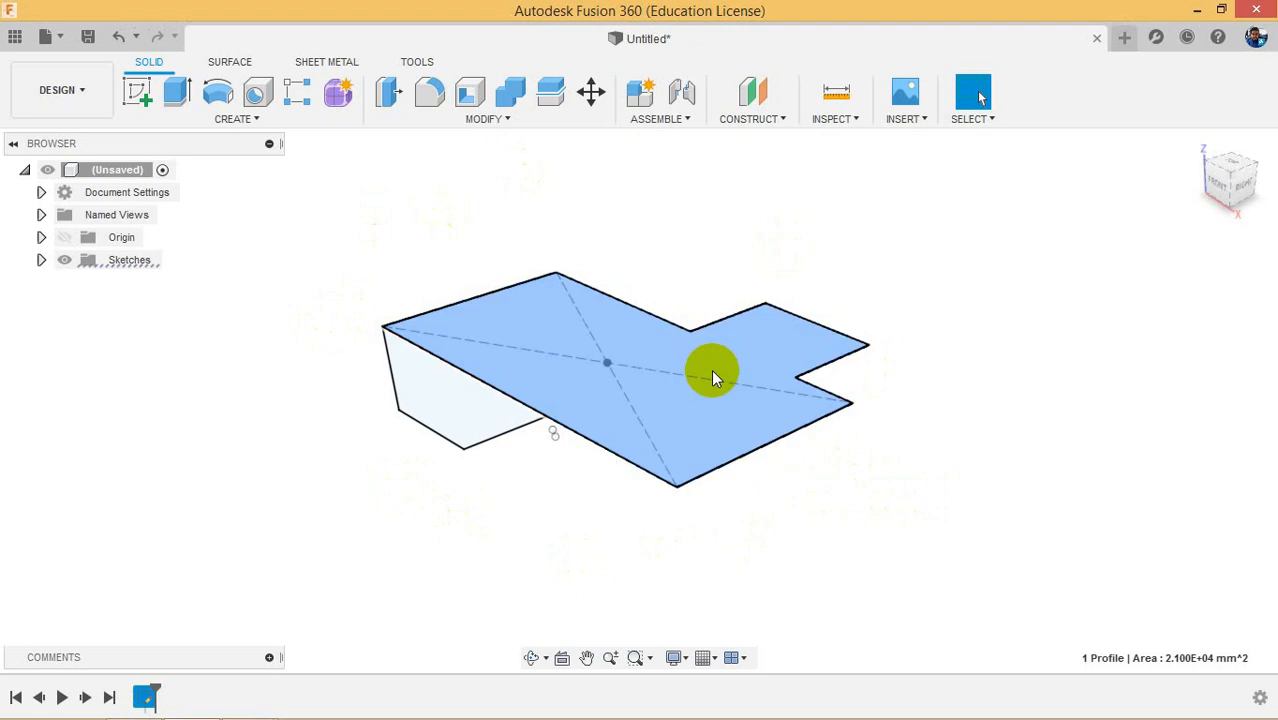
pyautogui.click(467, 409)
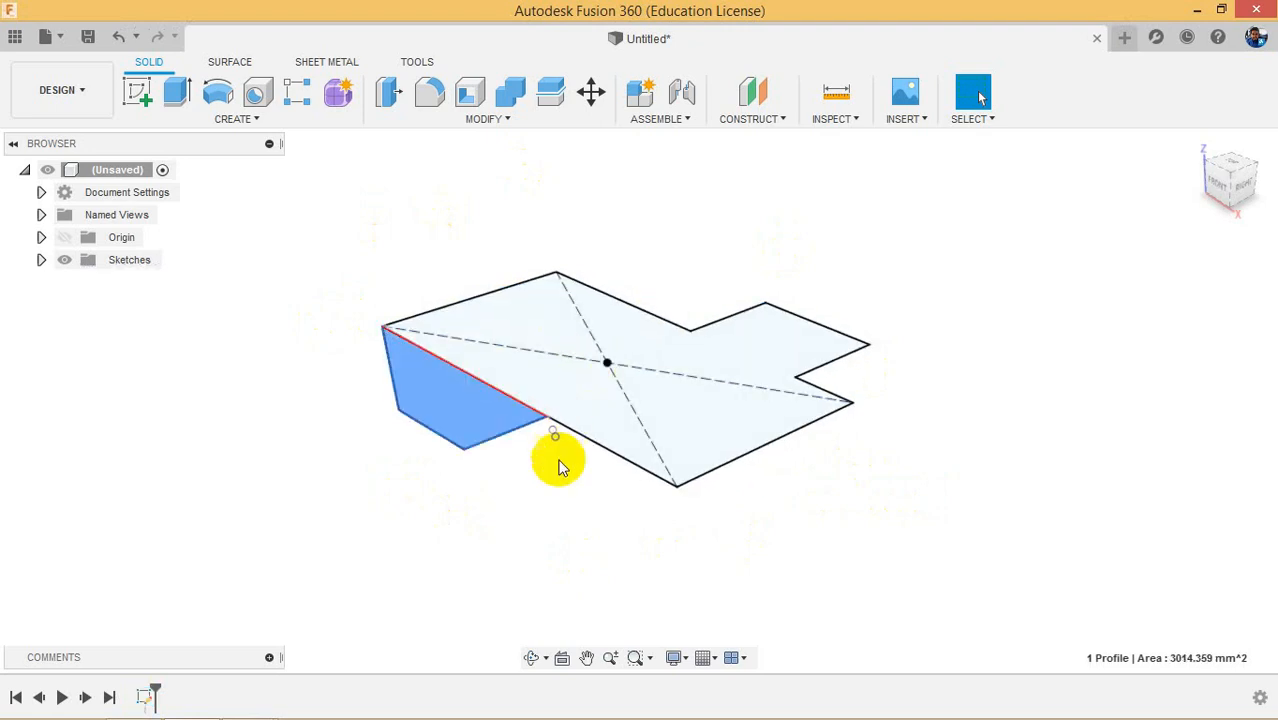
pyautogui.click(577, 521)
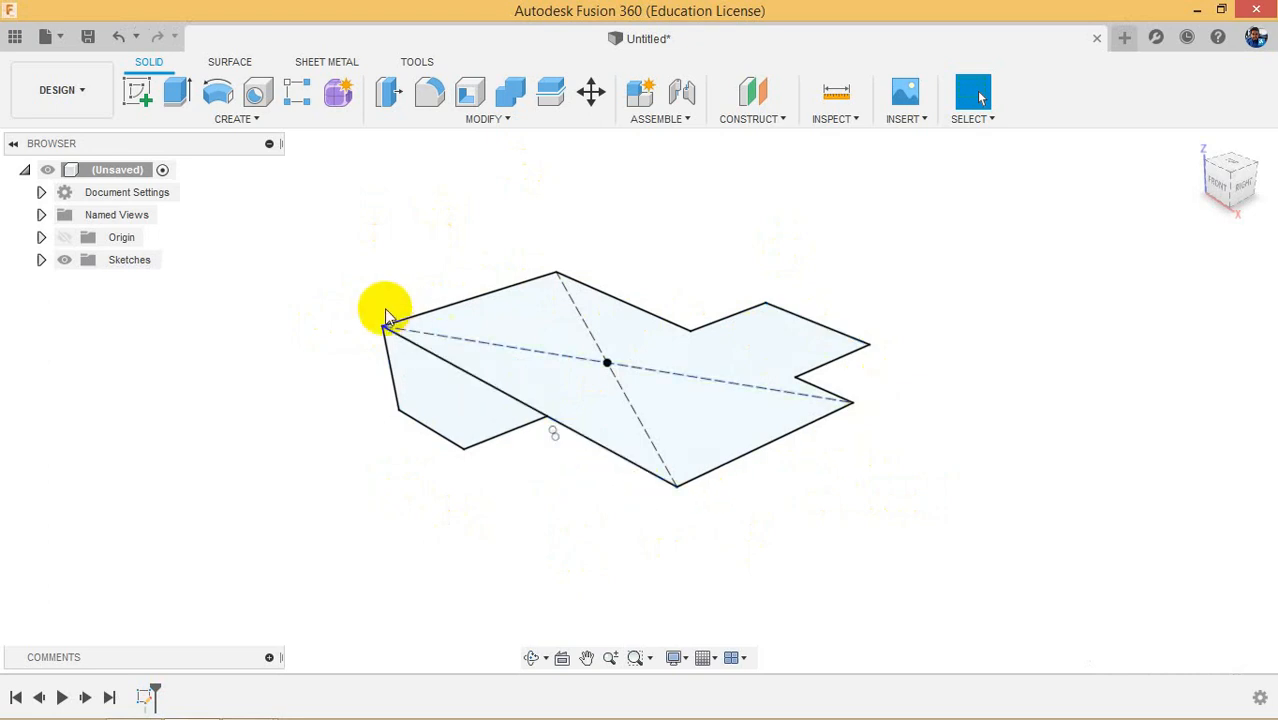
pyautogui.click(147, 697)
pyautogui.click(333, 467)
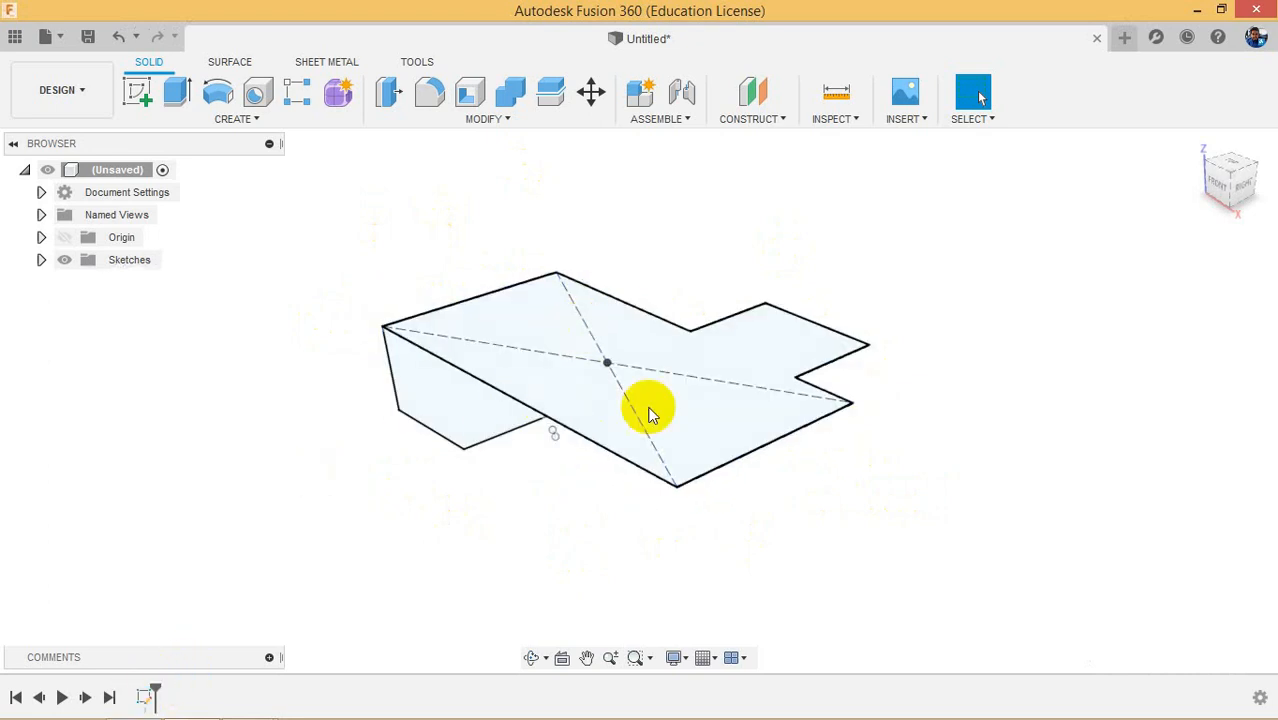
pyautogui.click(702, 414)
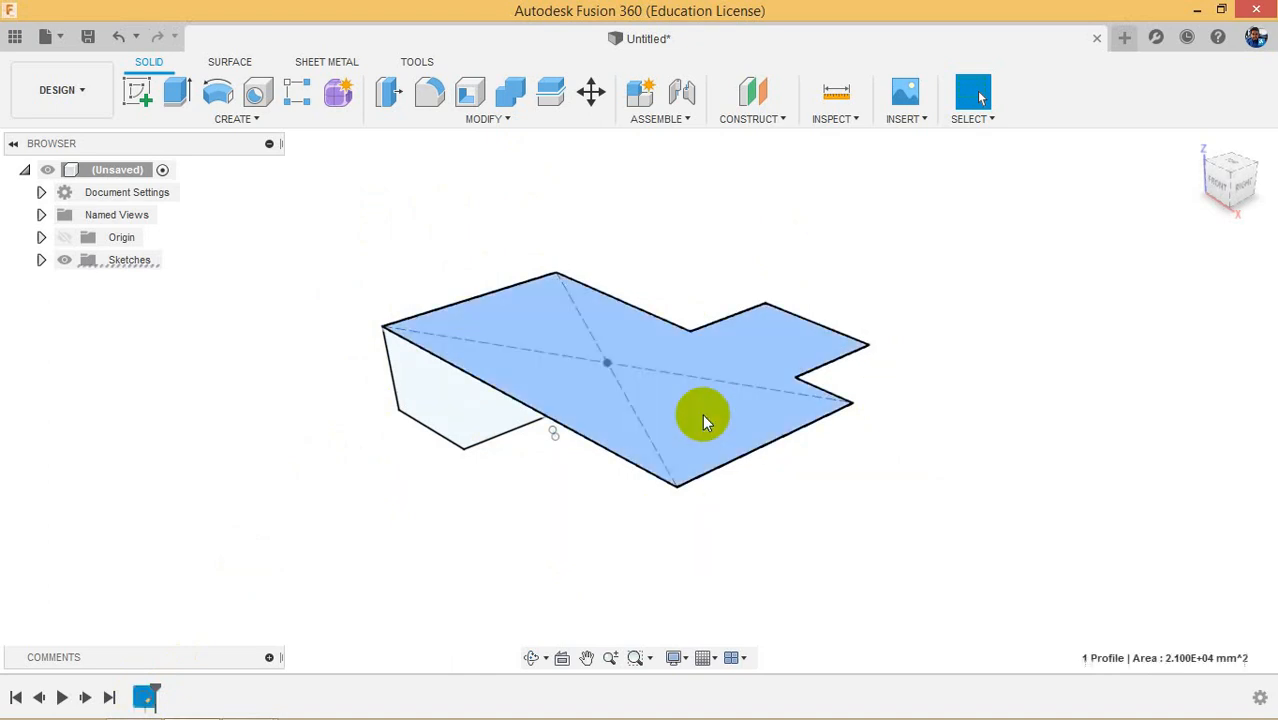
pyautogui.click(462, 419)
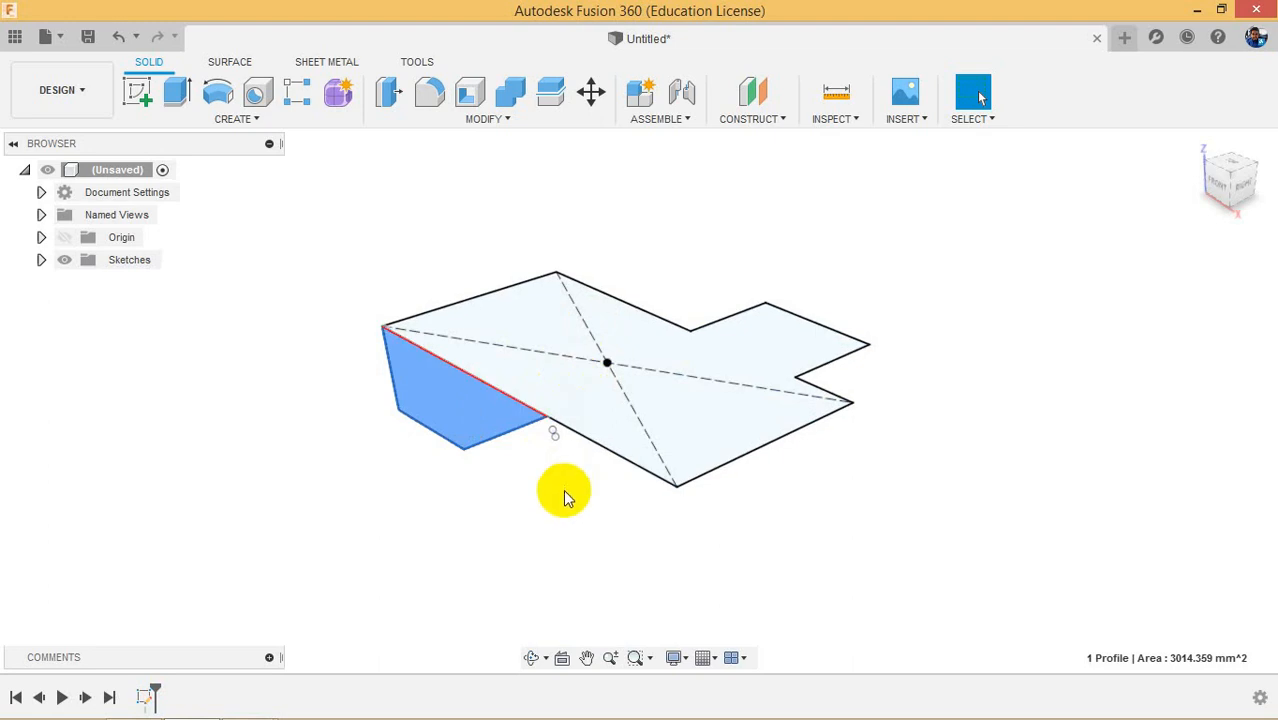
pyautogui.click(561, 482)
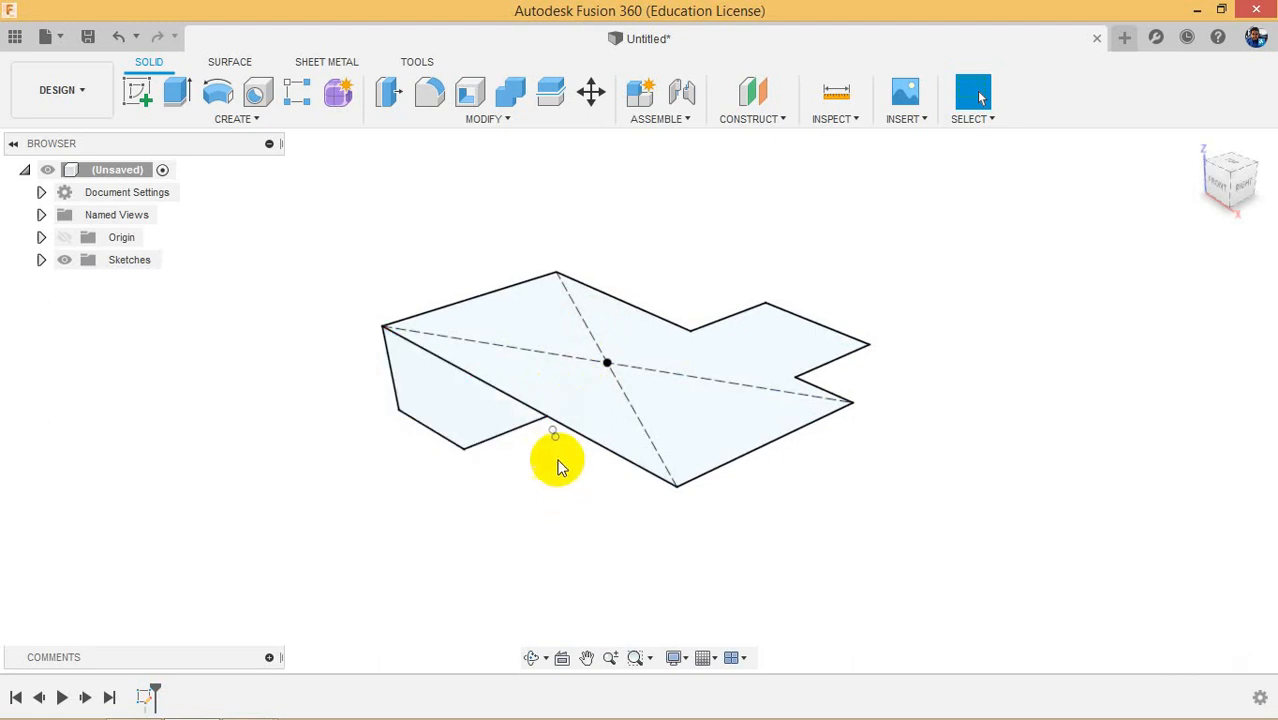
# Step: Extrude the large stepped profile 20 mm upward as a new body
pyautogui.click(179, 92)
pyautogui.click(542, 378)
pyautogui.moveTo(650, 326); pyautogui.dragTo(656, 285)
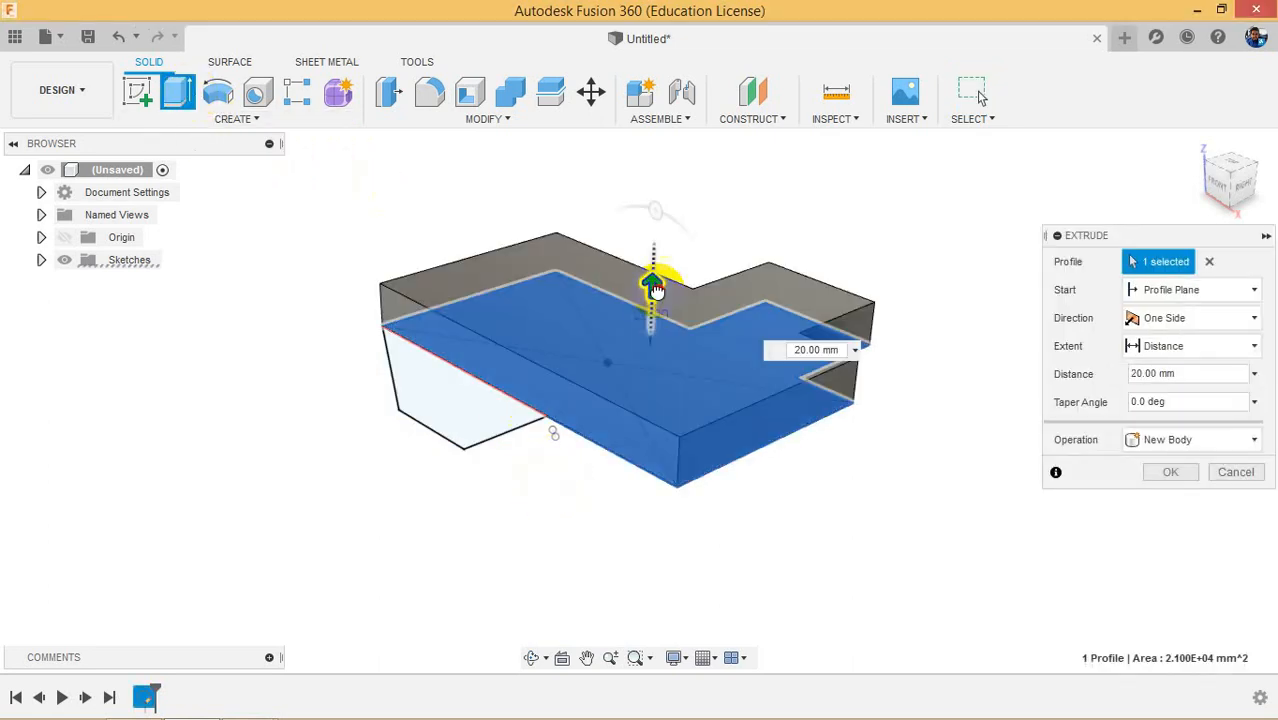
pyautogui.click(1173, 470)
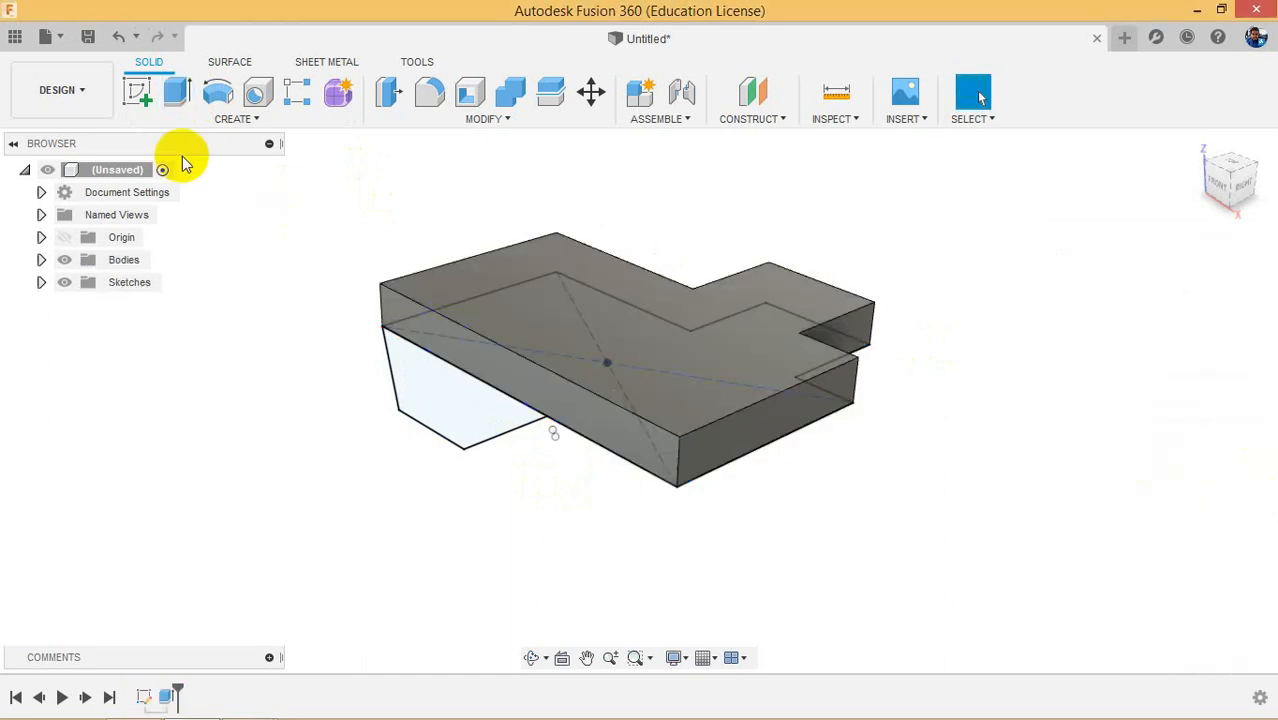
# Step: Extrude the small trapezoidal profile beside the large body upward as a new body
pyautogui.click(179, 92)
pyautogui.click(440, 378)
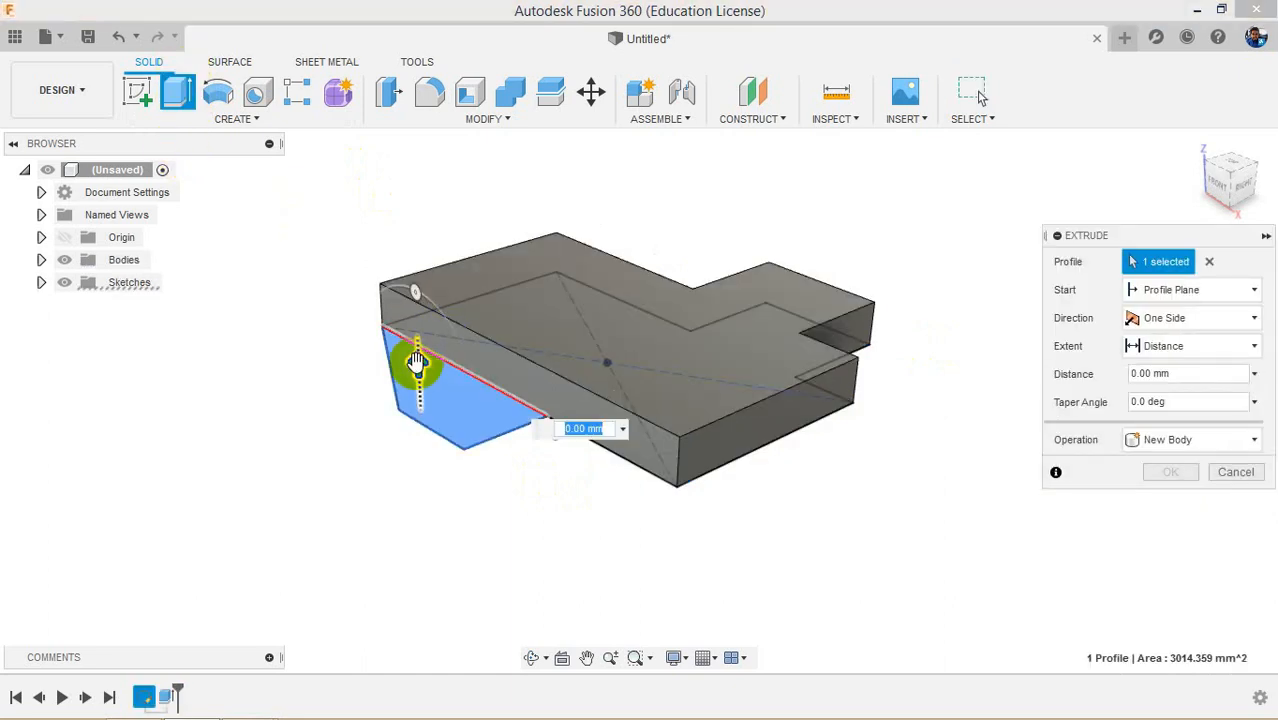
pyautogui.moveTo(416, 337)
pyautogui.mouseDown()
pyautogui.moveTo(414, 285)
pyautogui.moveTo(414, 314)
pyautogui.mouseUp()
pyautogui.click(1172, 472)
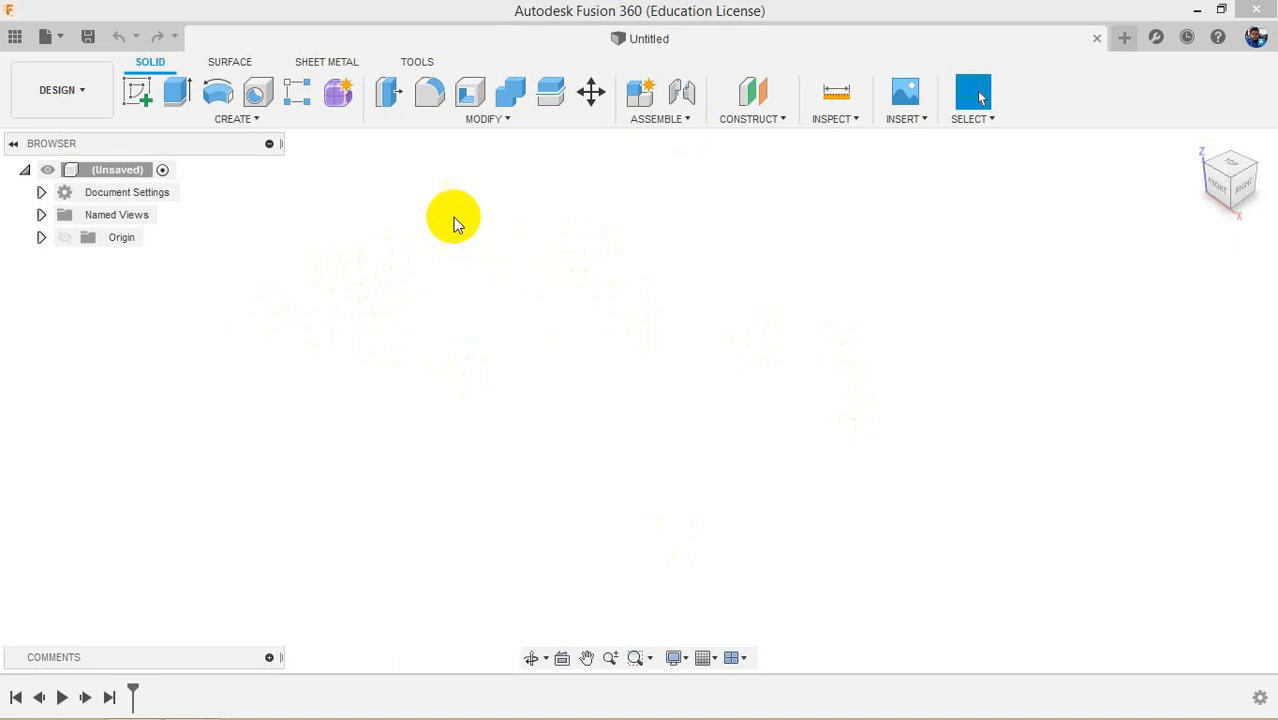
# Step: Start a sketch on the horizontal plane and draw a rectangle of about 118 by 76 mm from the origin
pyautogui.click(137, 92)
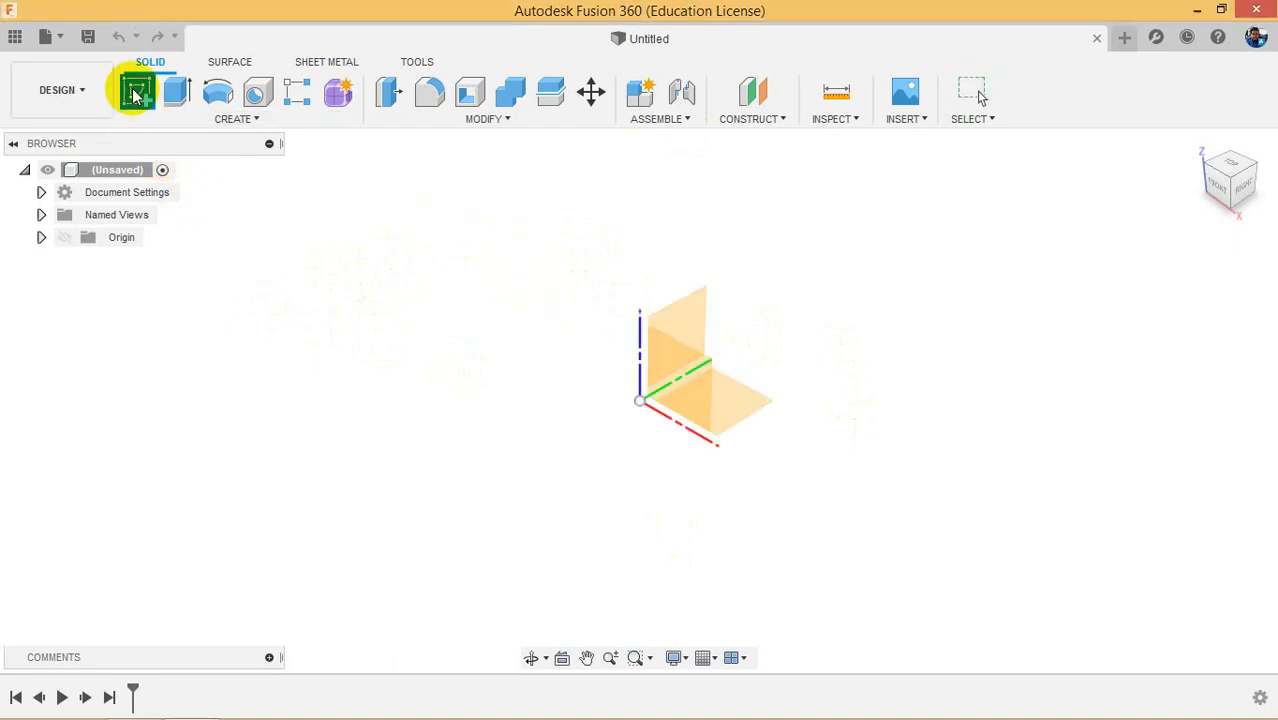
pyautogui.click(741, 404)
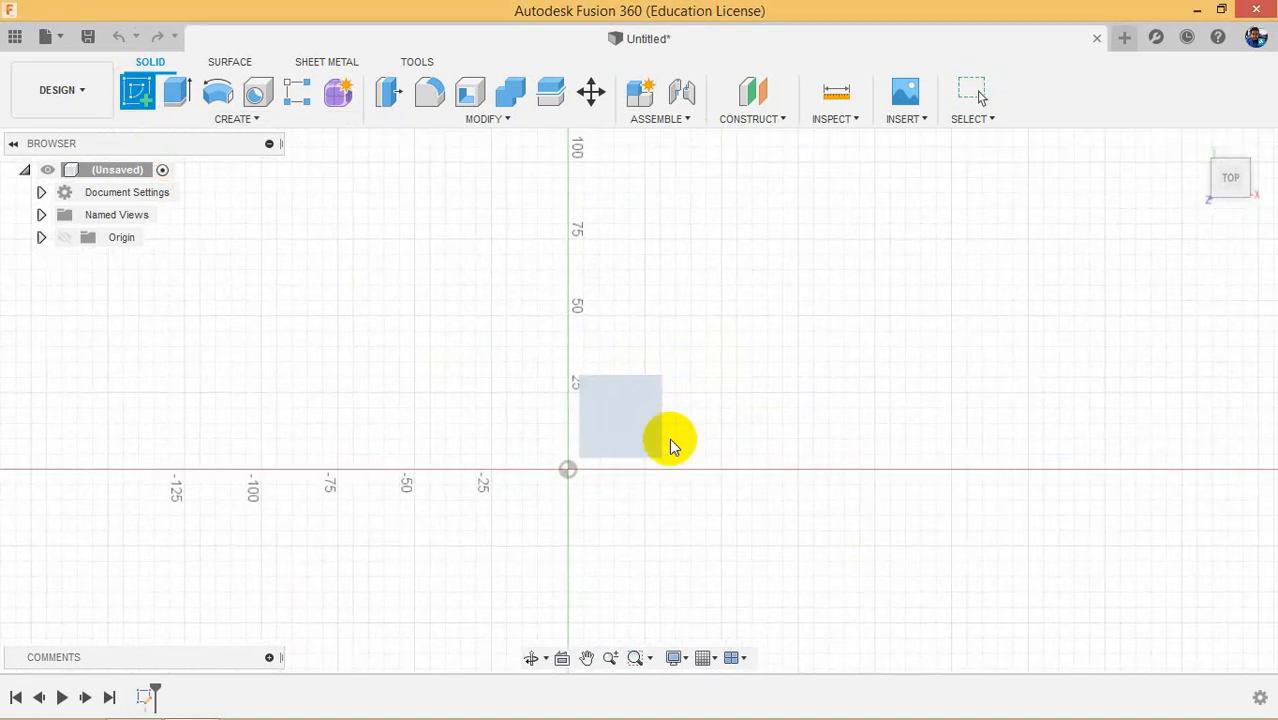
pyautogui.click(177, 93)
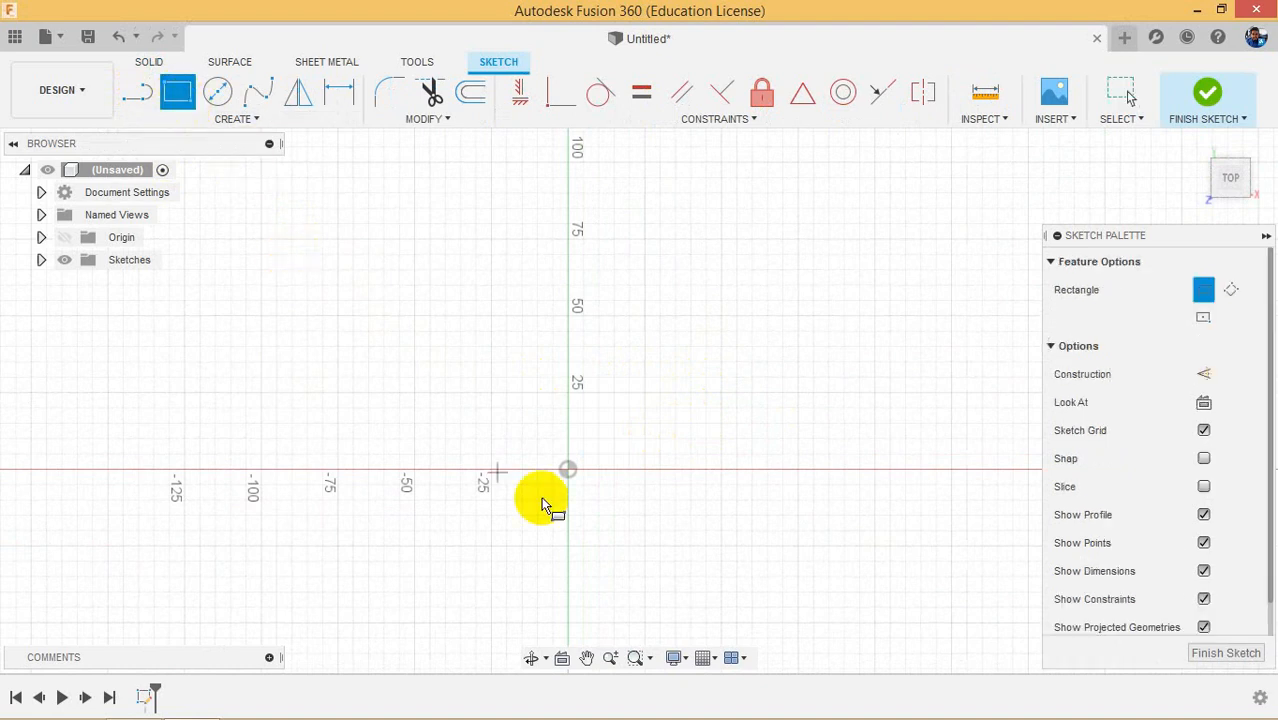
pyautogui.click(567, 469)
pyautogui.click(930, 236)
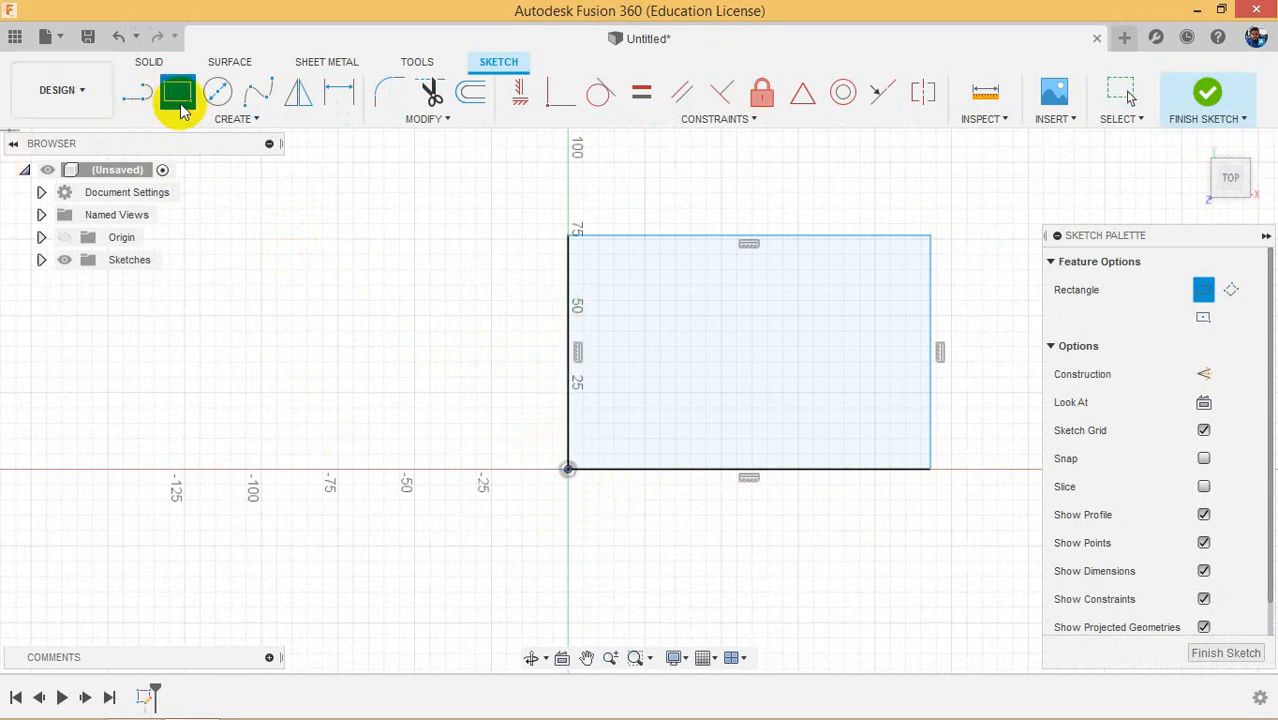
# Step: Dimension the rectangle's vertical side to 70 mm and its horizontal side to 100 mm
pyautogui.click(339, 92)
pyautogui.click(572, 275)
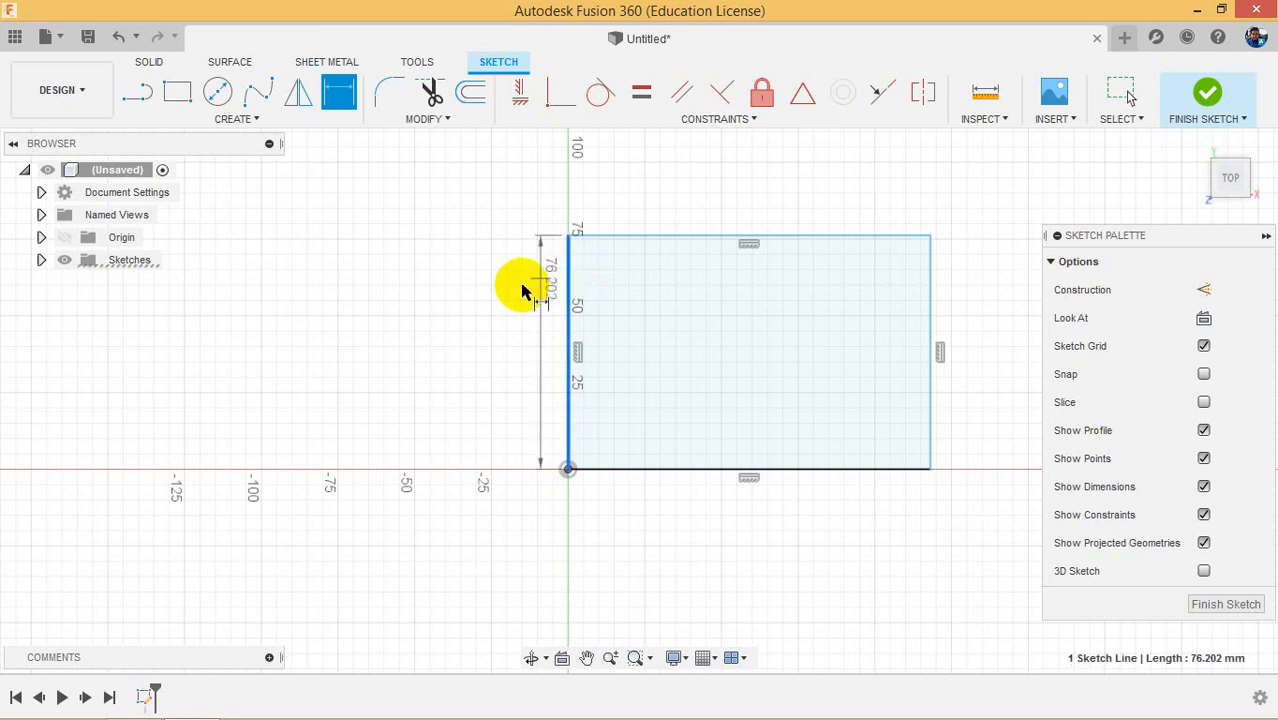
pyautogui.click(516, 287)
pyautogui.write('70')
pyautogui.press('Return')
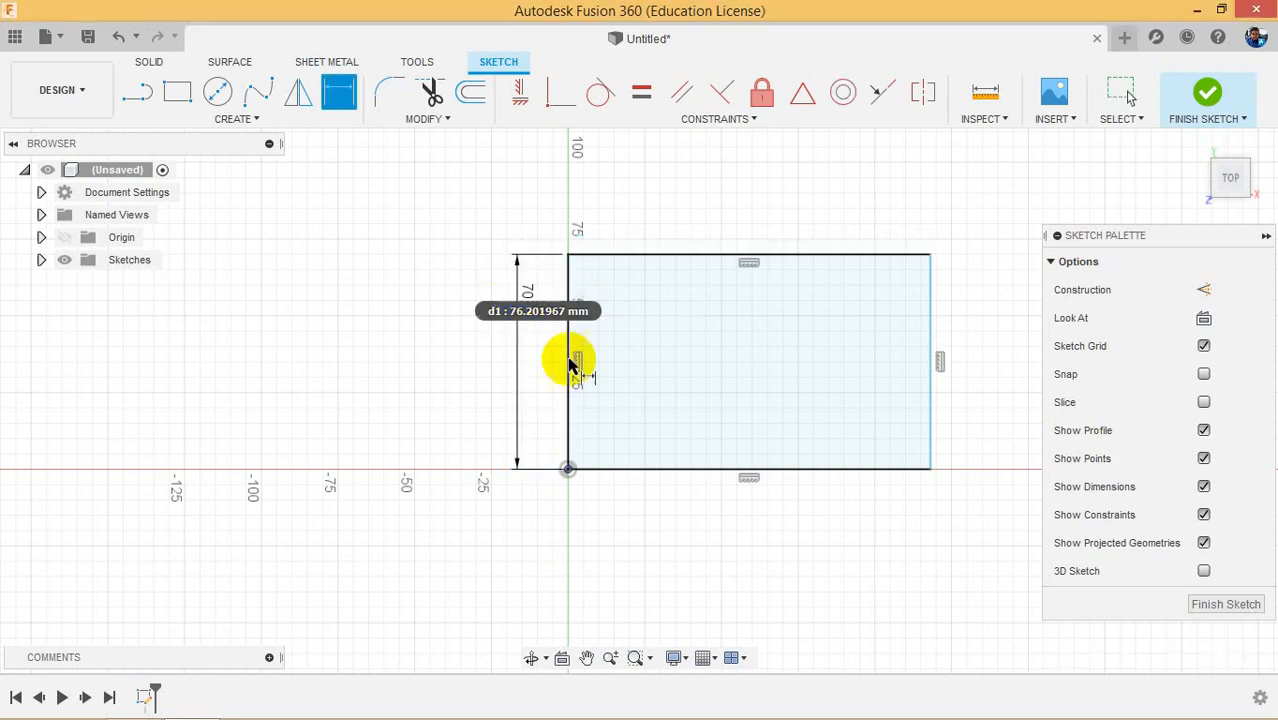
pyautogui.click(897, 258)
pyautogui.click(866, 194)
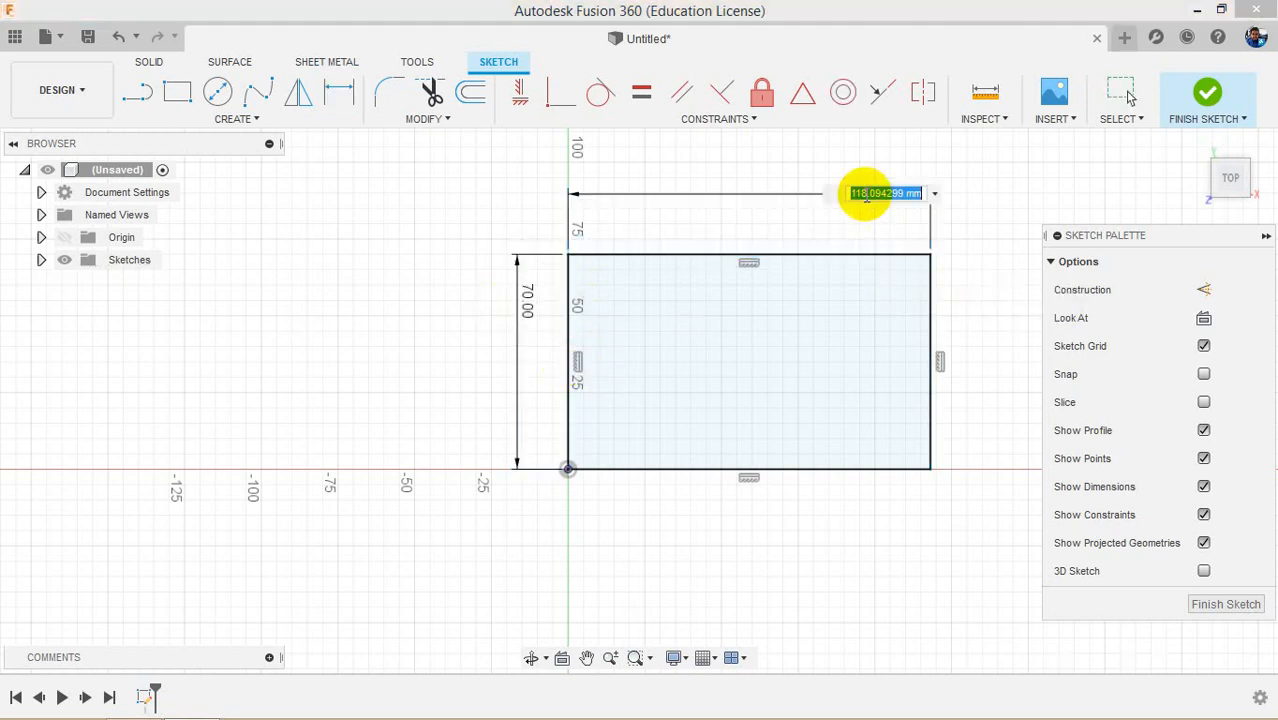
pyautogui.write('100')
pyautogui.press('Return')
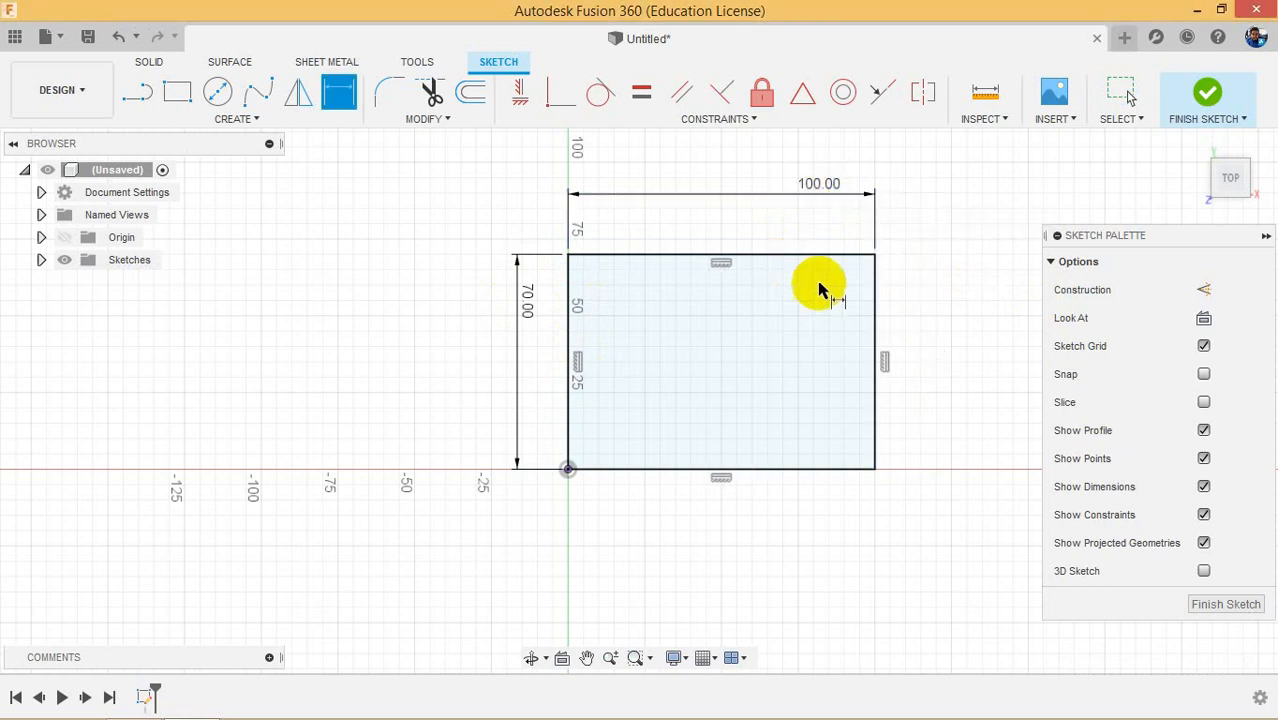
# Step: Draw a trapezoid with lines from the rectangle's upper right corner to its upper edge's midpoint, with an about 32 mm top side
pyautogui.click(145, 100)
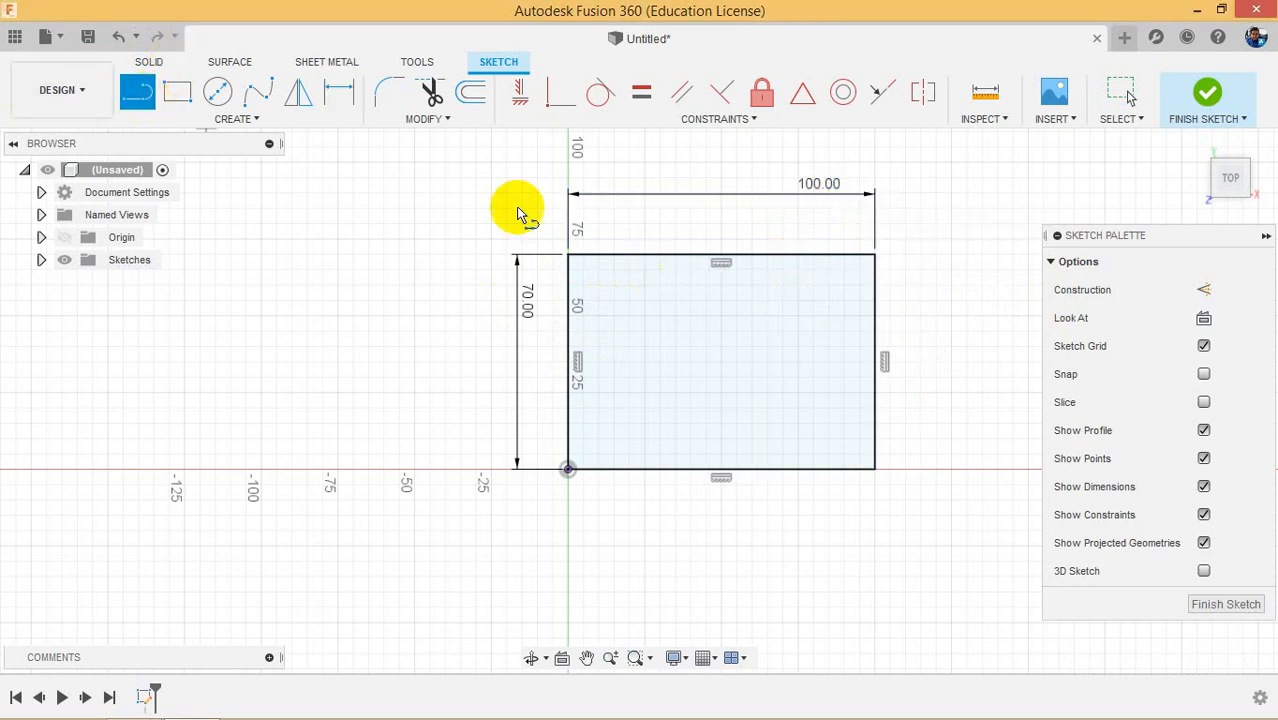
pyautogui.click(874, 254)
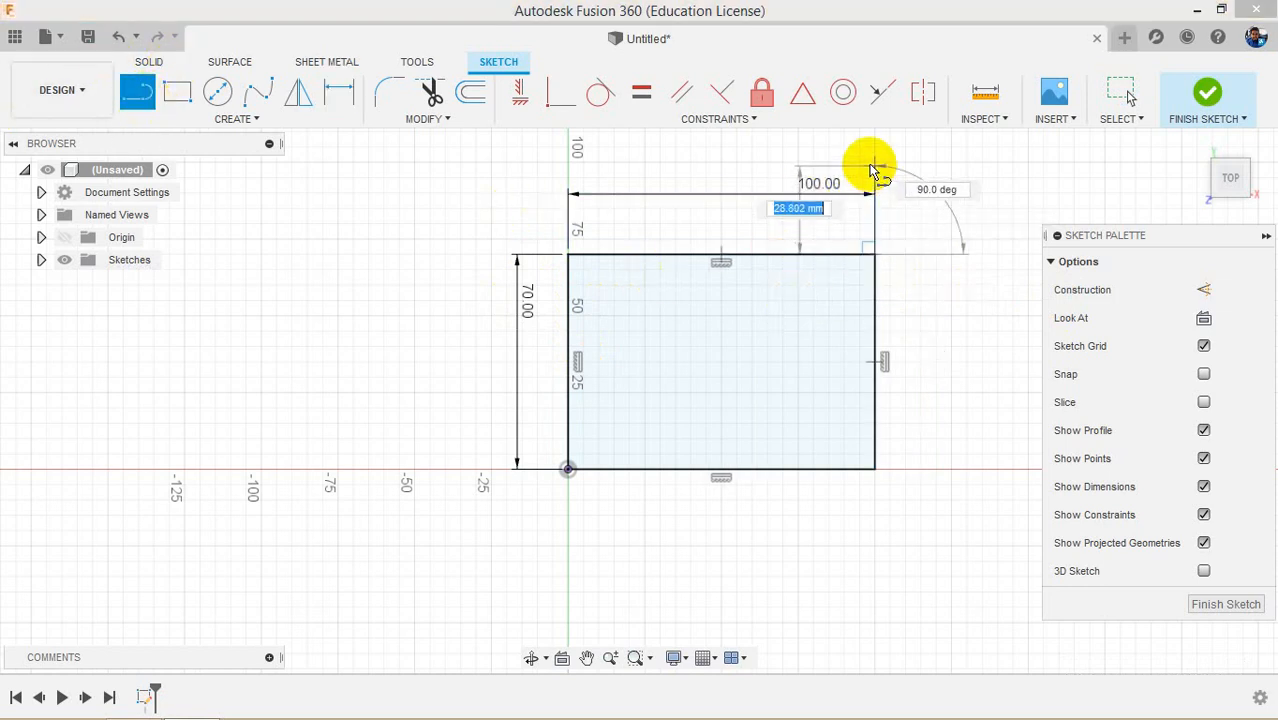
pyautogui.click(776, 150)
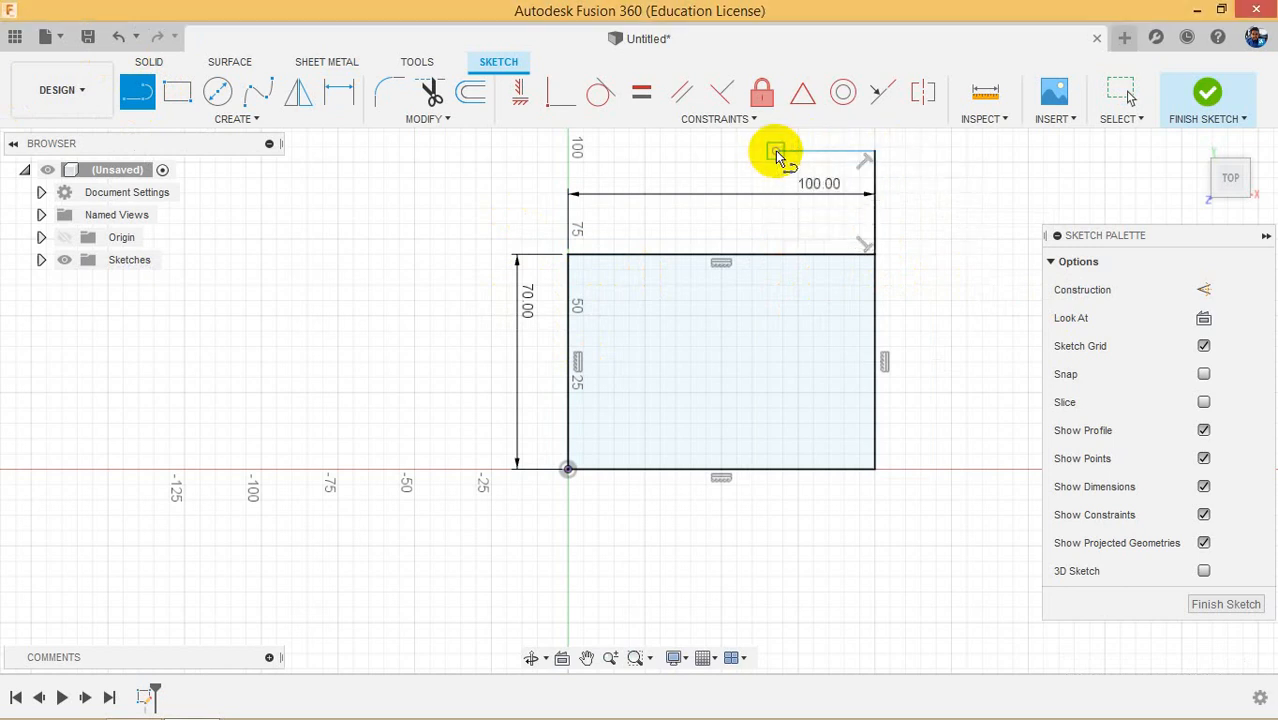
pyautogui.click(712, 256)
pyautogui.scroll(-2, 770, 340)
pyautogui.scroll(3, 790, 272)
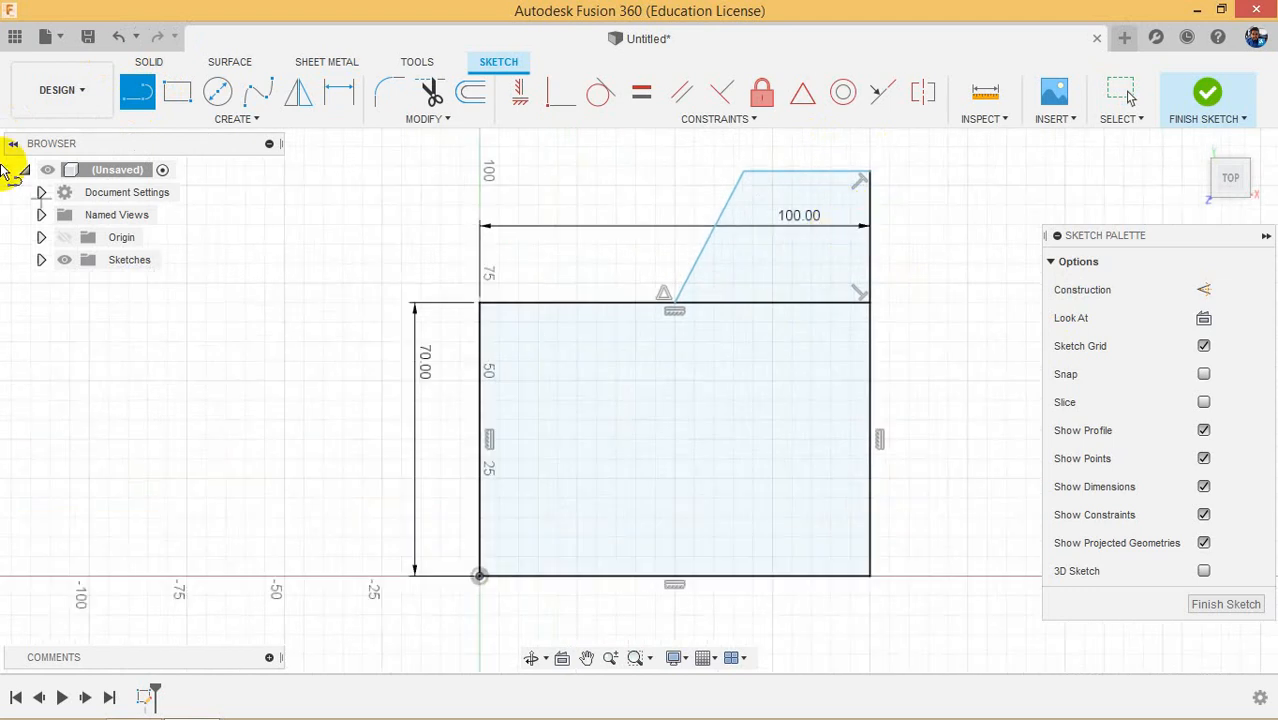
# Step: Dimension the trapezoid's short top line to 30 mm
pyautogui.click(339, 91)
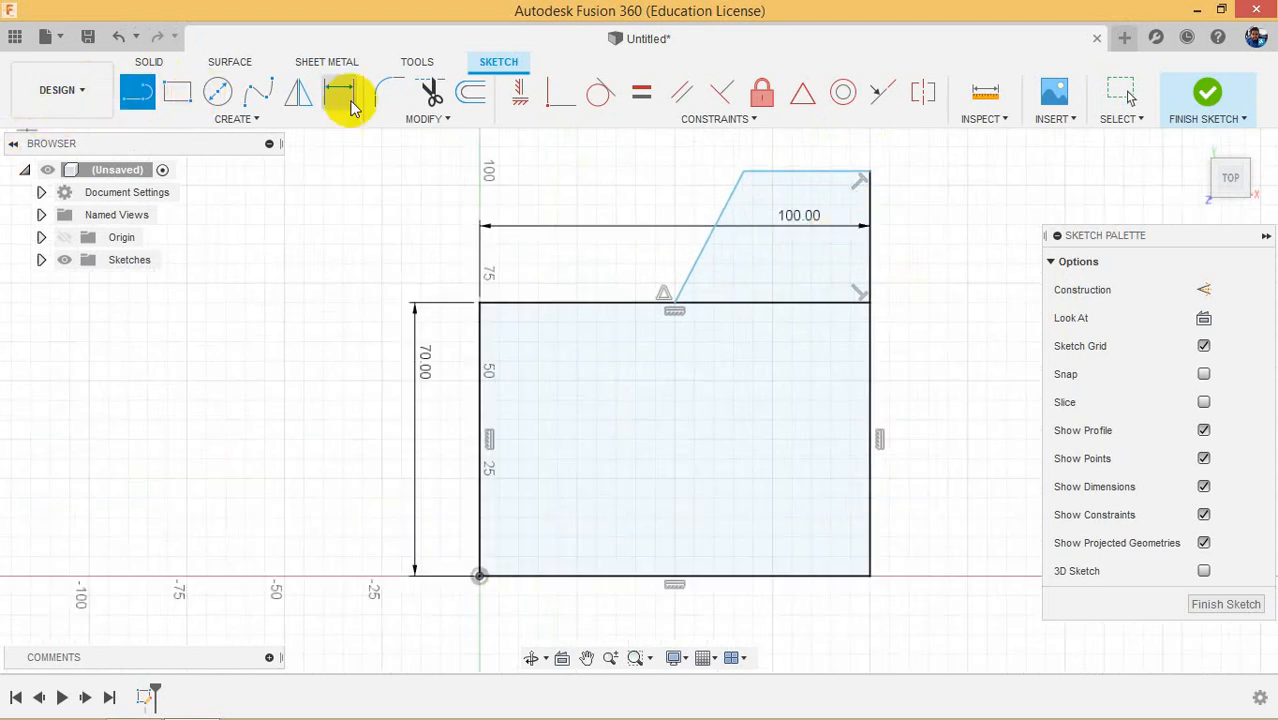
pyautogui.click(809, 176)
pyautogui.click(806, 190)
pyautogui.write('30')
pyautogui.press('Return')
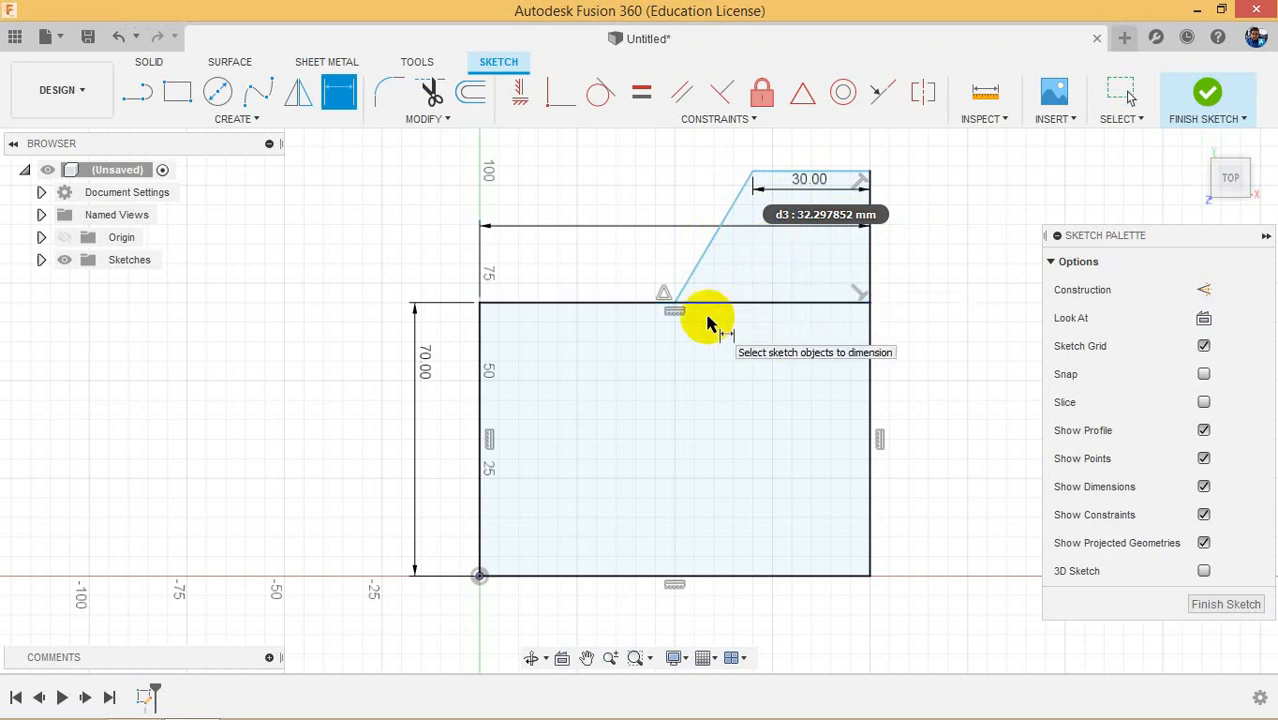
# Step: Set the angle between the trapezoid's slanted line and the rectangle's upper edge to 60 degrees and finish the sketch
pyautogui.click(709, 257)
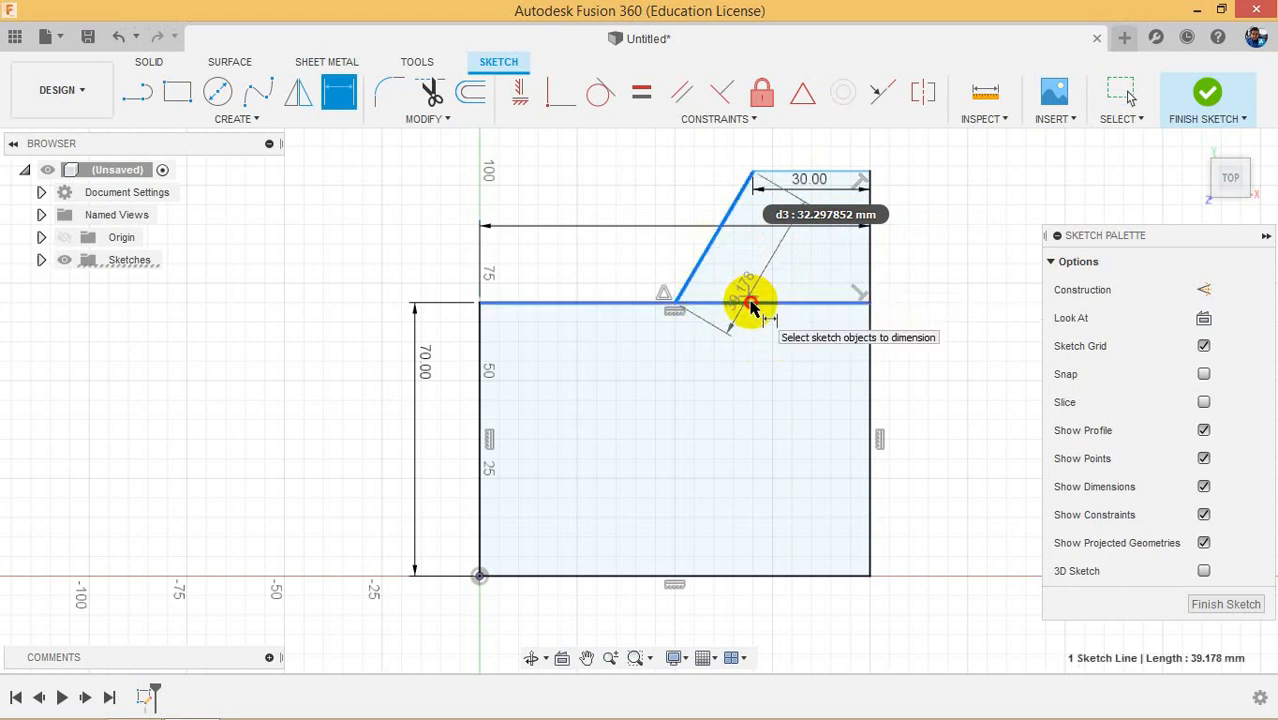
pyautogui.click(750, 302)
pyautogui.click(762, 259)
pyautogui.write('6')
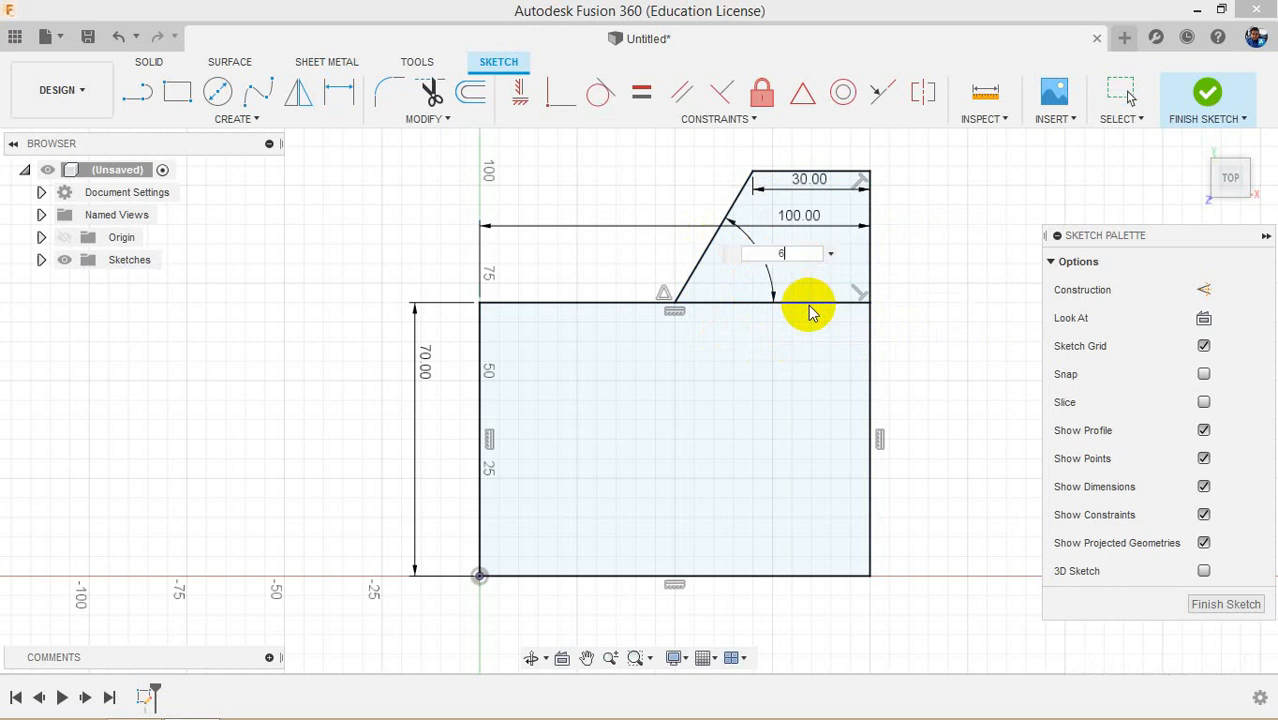
pyautogui.write('0')
pyautogui.press('Return')
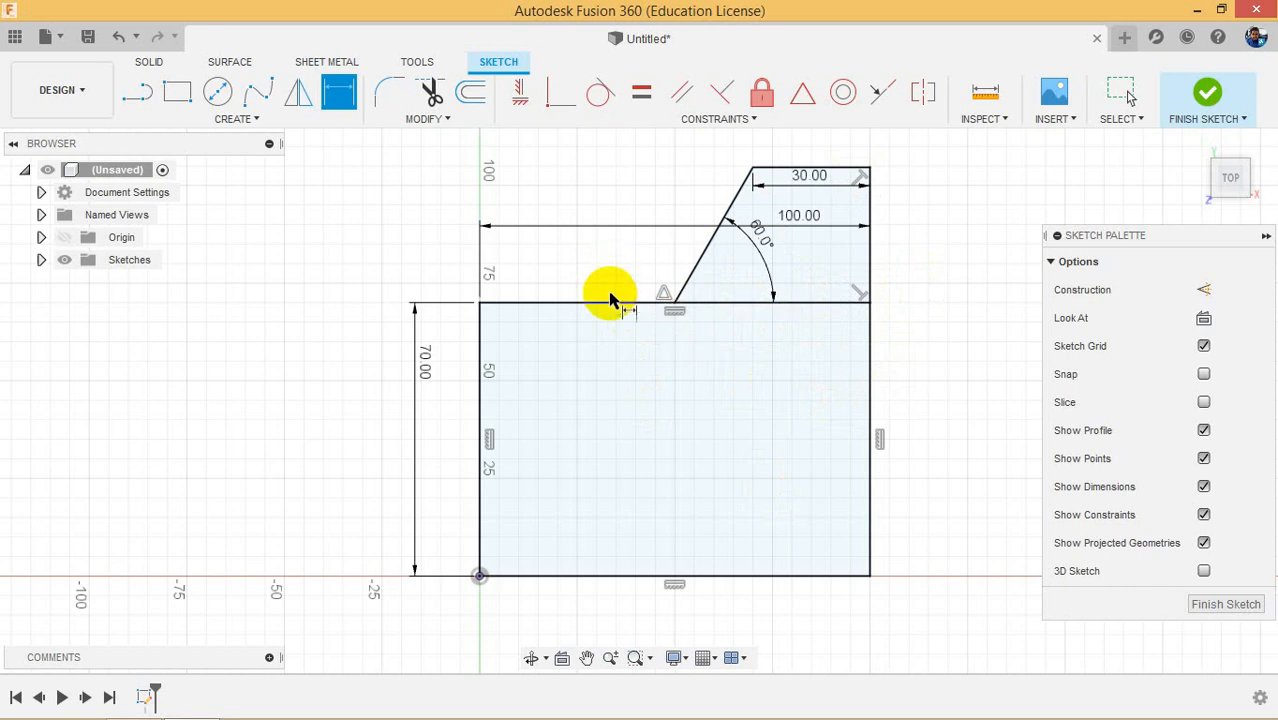
pyautogui.scroll(-2, 672, 568)
pyautogui.scroll(1, 759, 345)
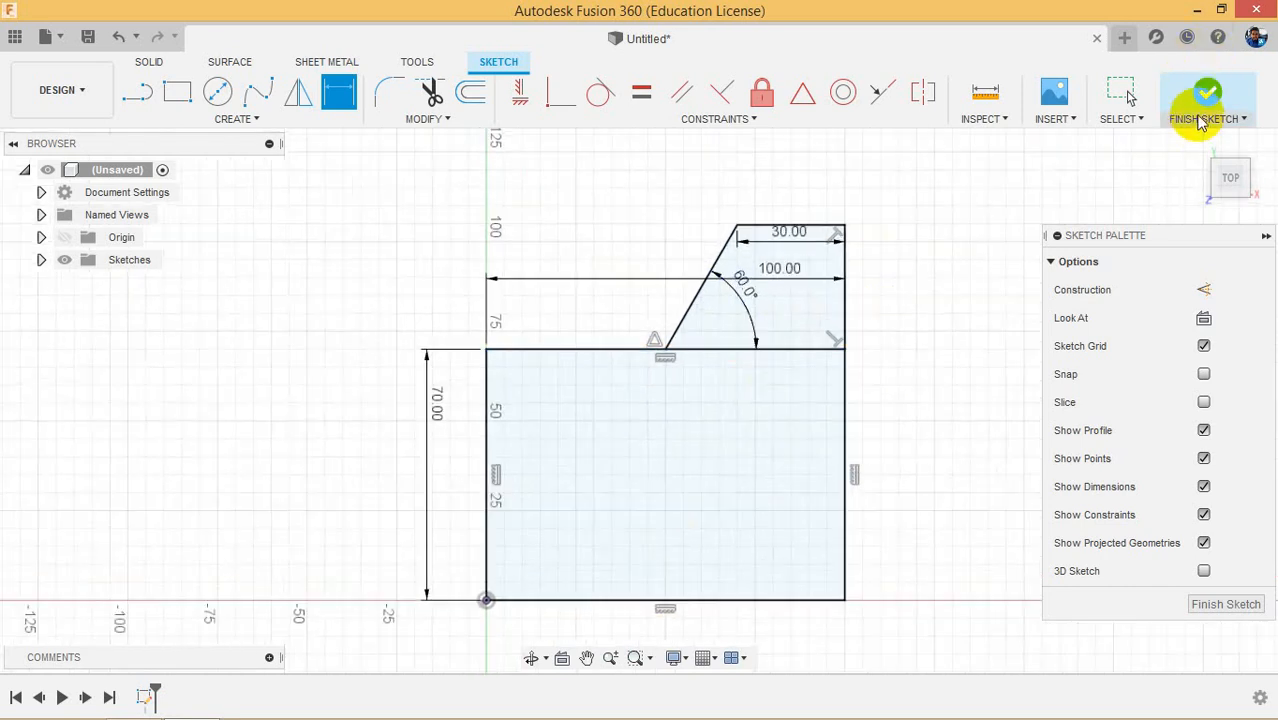
pyautogui.click(1203, 102)
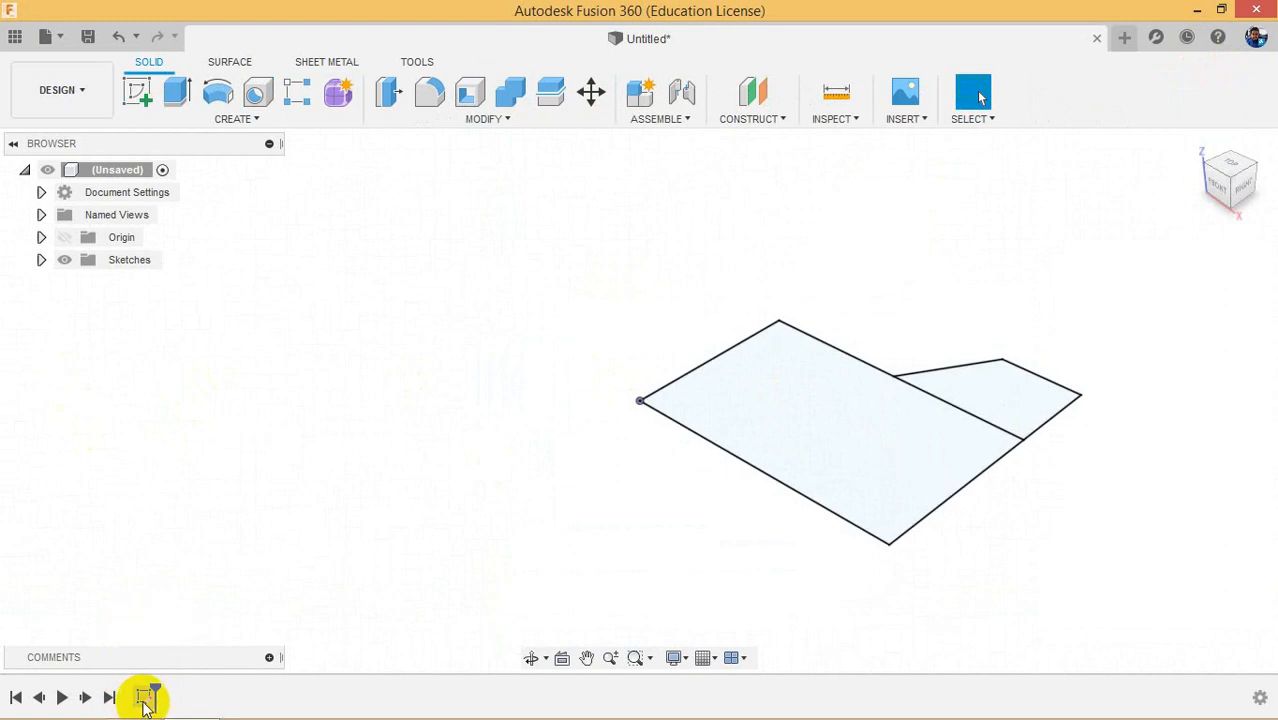
pyautogui.click(150, 697)
pyautogui.click(343, 532)
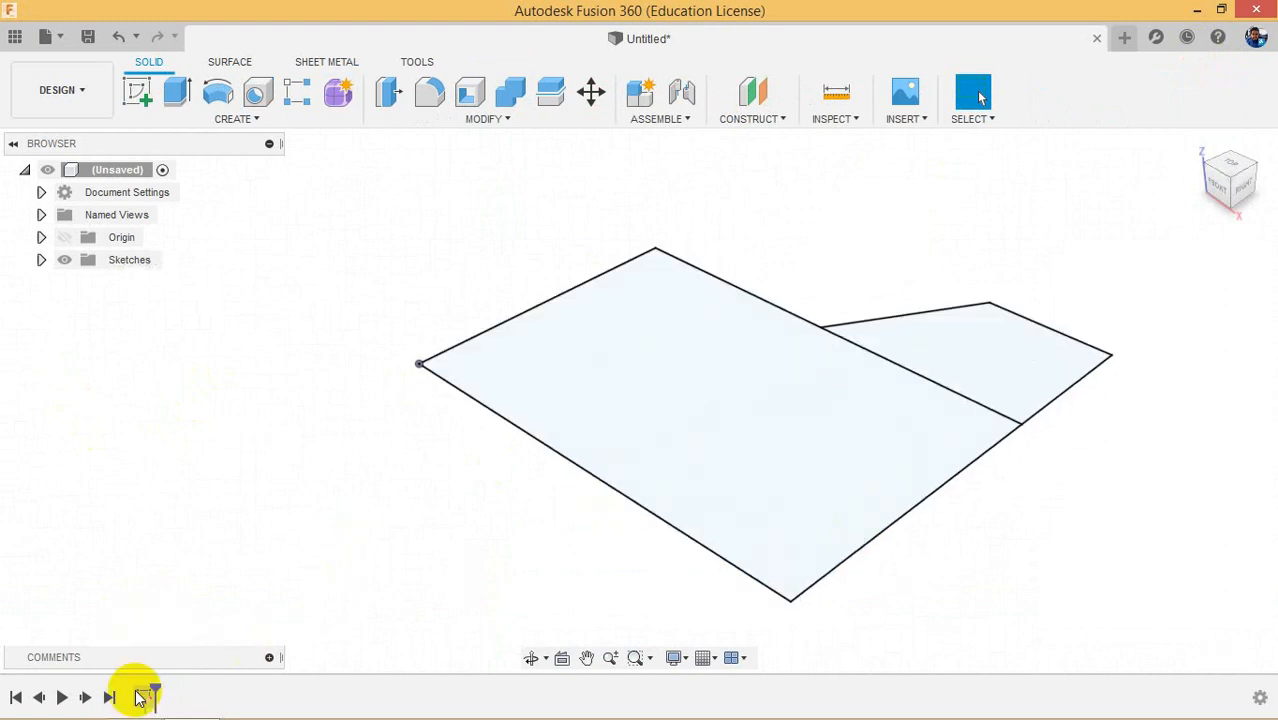
pyautogui.click(145, 697)
pyautogui.click(356, 553)
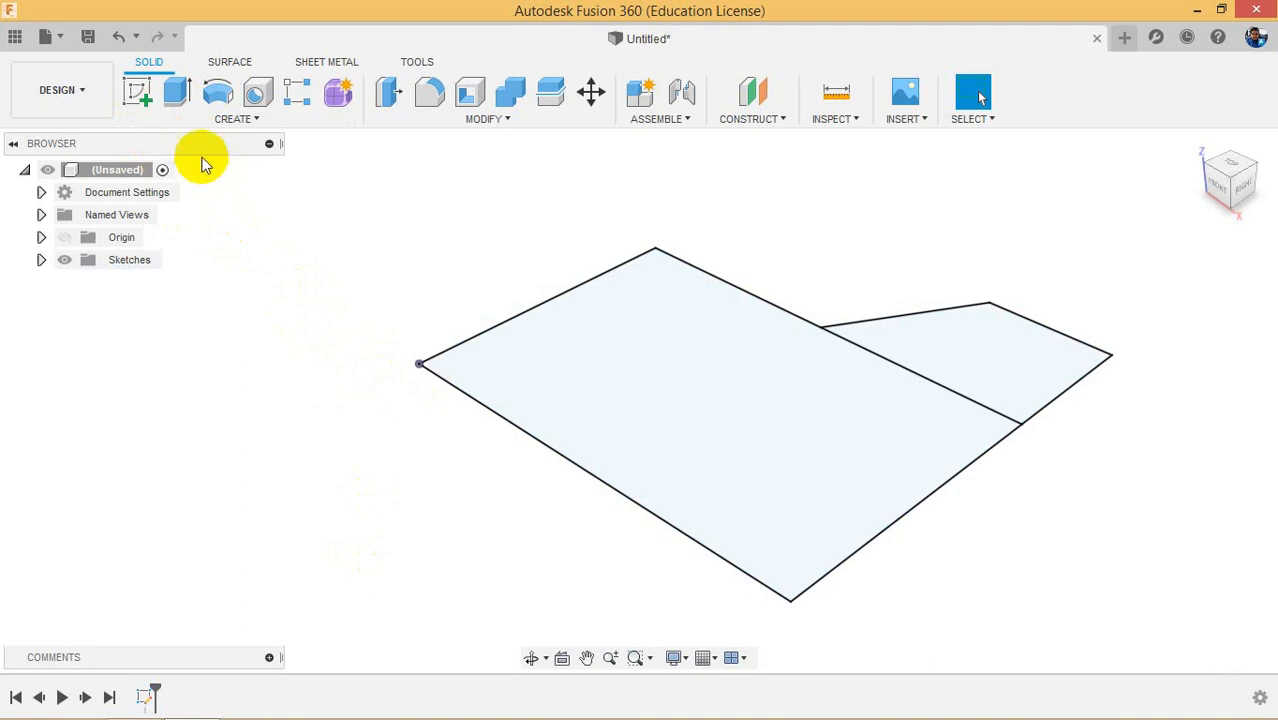
pyautogui.click(178, 104)
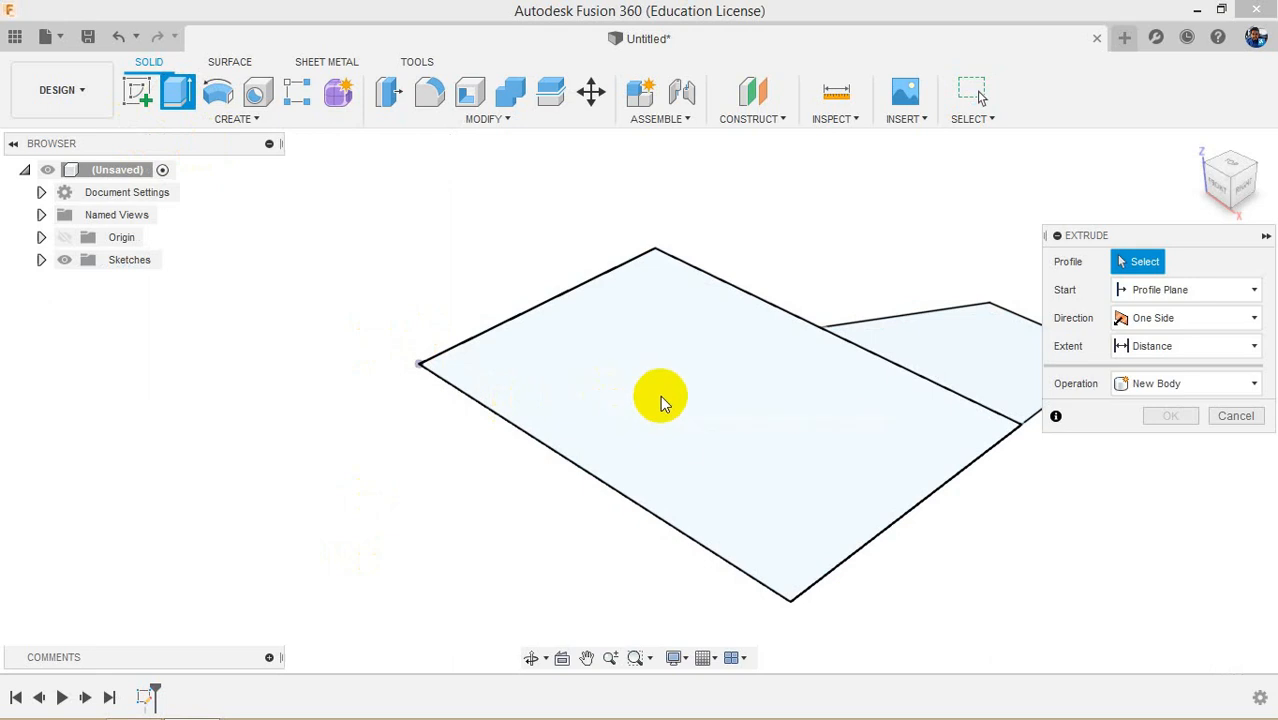
pyautogui.moveTo(647, 398)
pyautogui.mouseDown(button='middle')
pyautogui.moveTo(502, 357)
pyautogui.moveTo(505, 367)
pyautogui.mouseUp(button='middle')
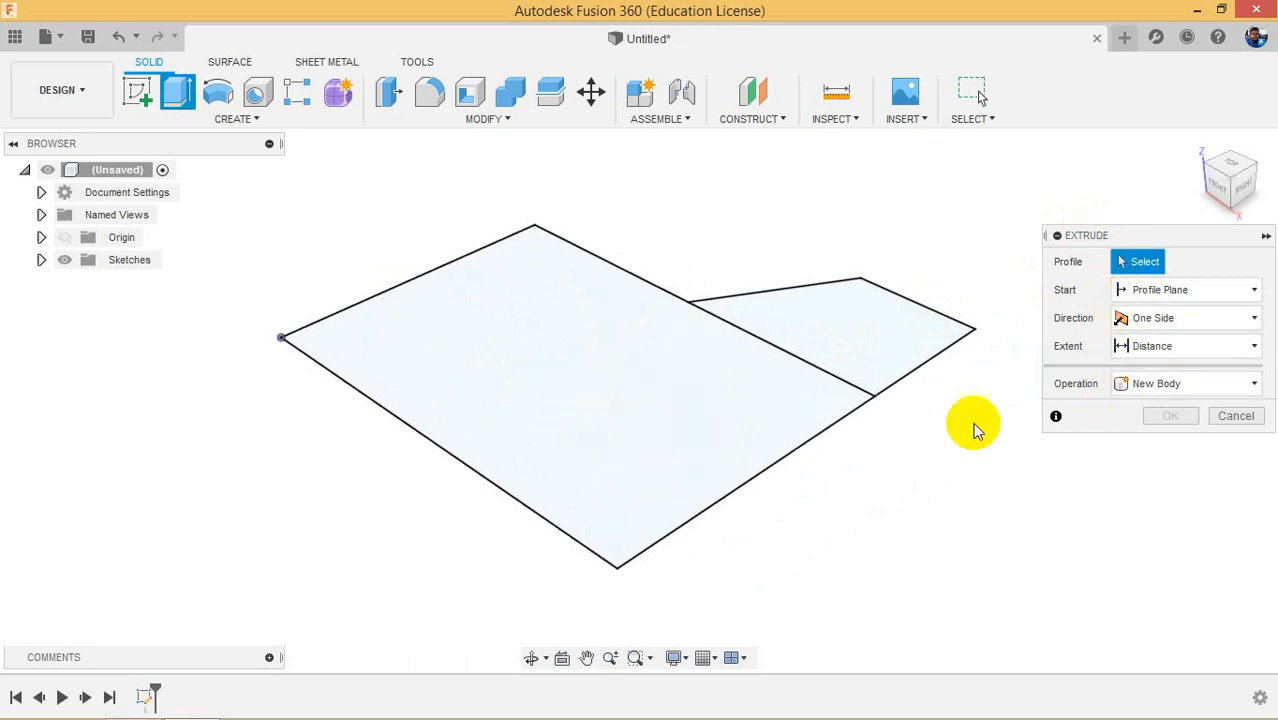
pyautogui.click(1236, 416)
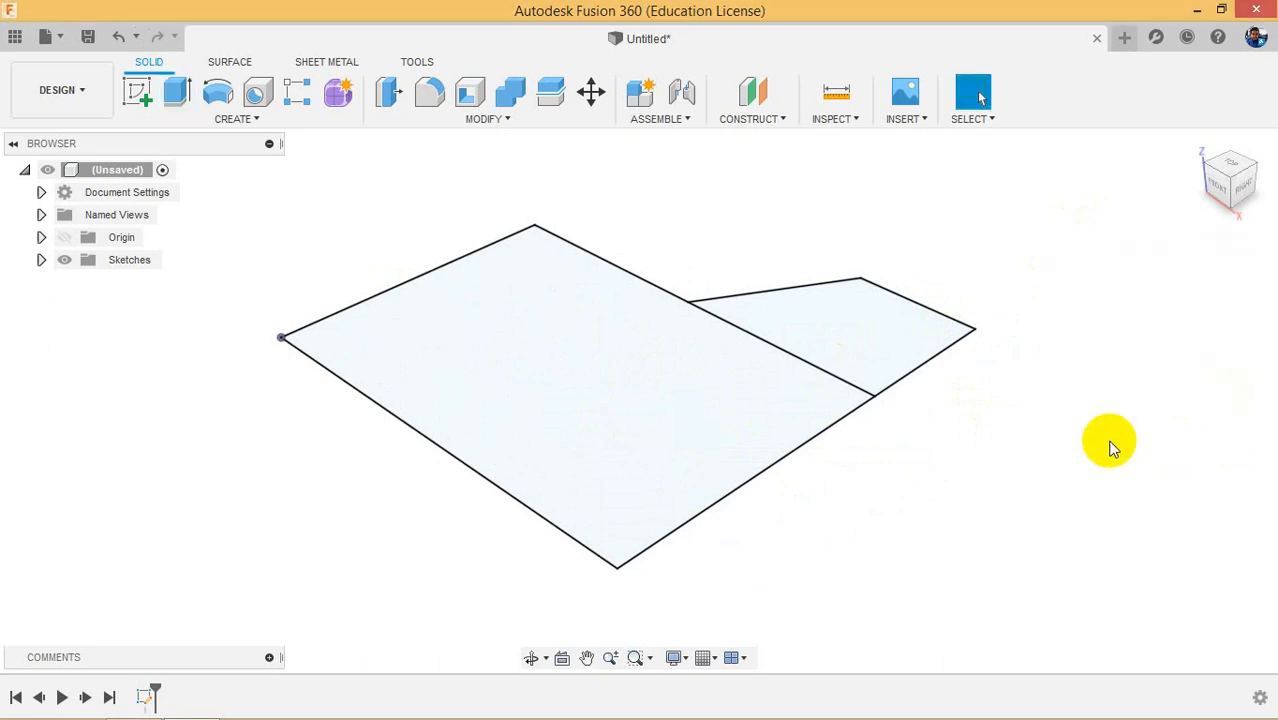
# Step: Examine the rectangle as a closed profile separate from the attached trapezoid, and clear the selection
pyautogui.rightClick(652, 386)
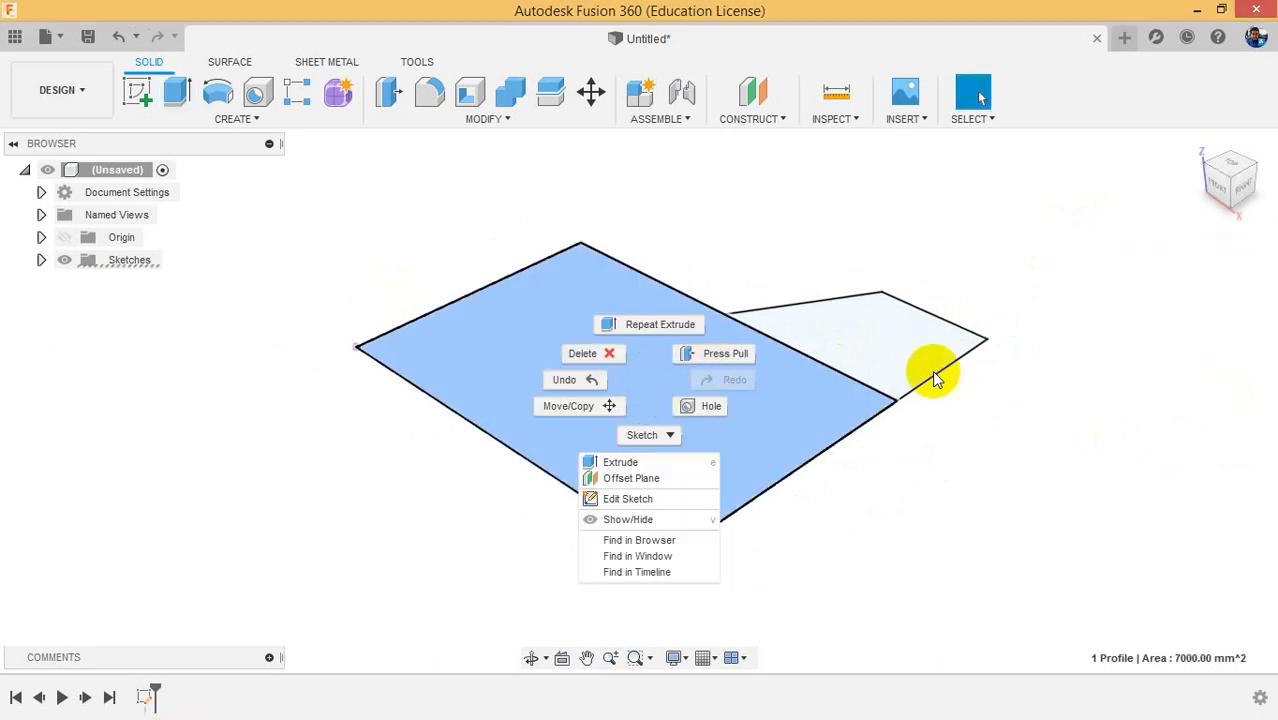
pyautogui.click(879, 344)
pyautogui.press('Escape')
pyautogui.click(716, 412)
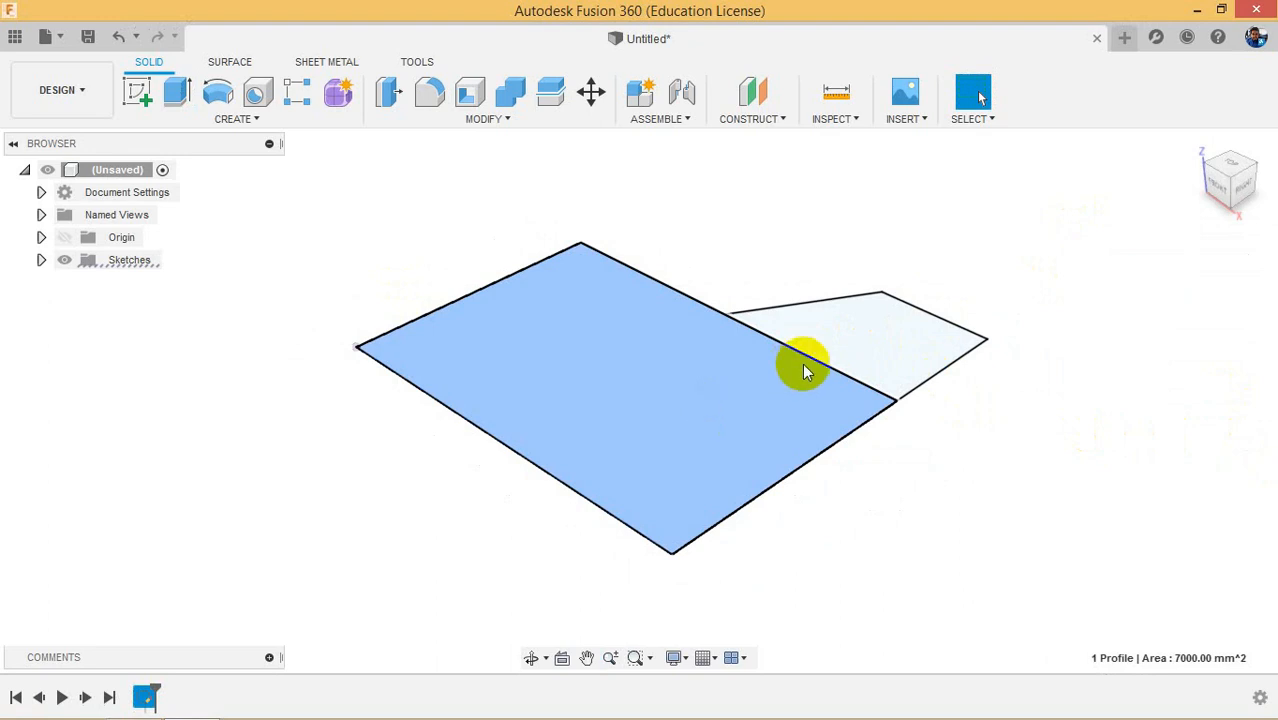
pyautogui.press('Escape')
pyautogui.scroll(1, 845, 321)
pyautogui.scroll(3, 845, 321)
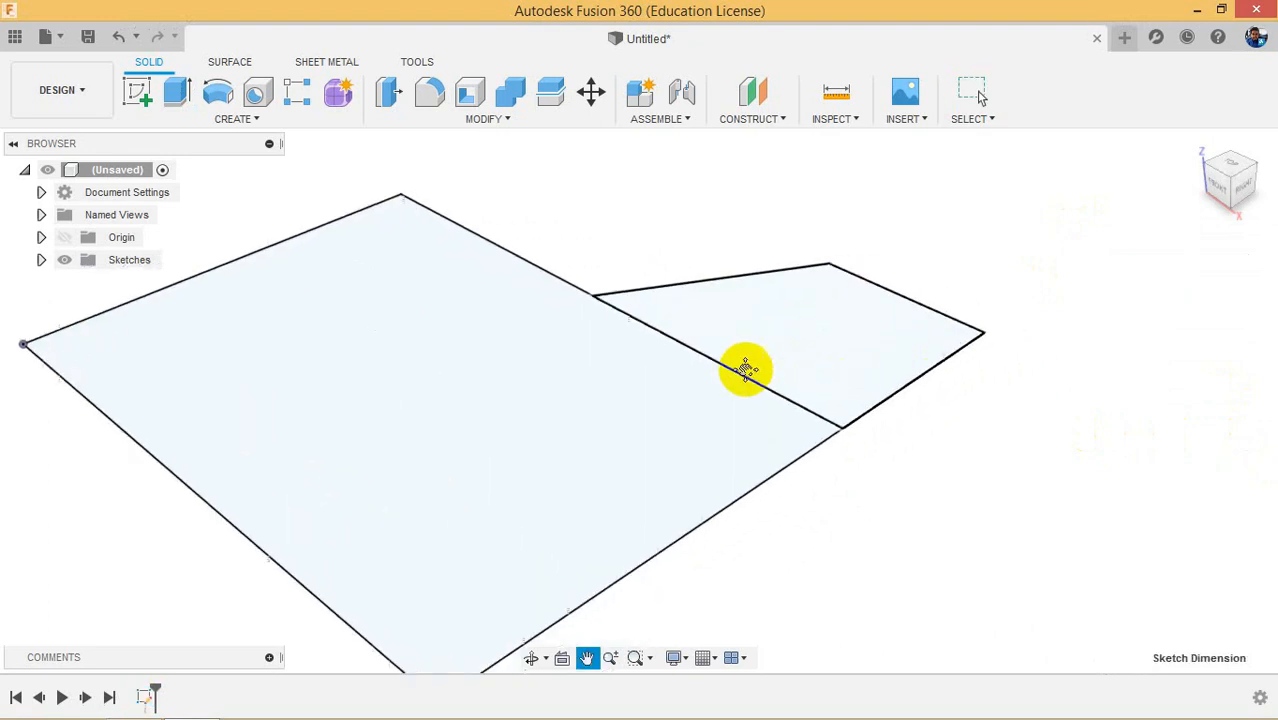
# Step: Reopen the sketch to review its dimensions, finish it, and check the rectangle and trapezoid profiles
pyautogui.rightClick(140, 700)
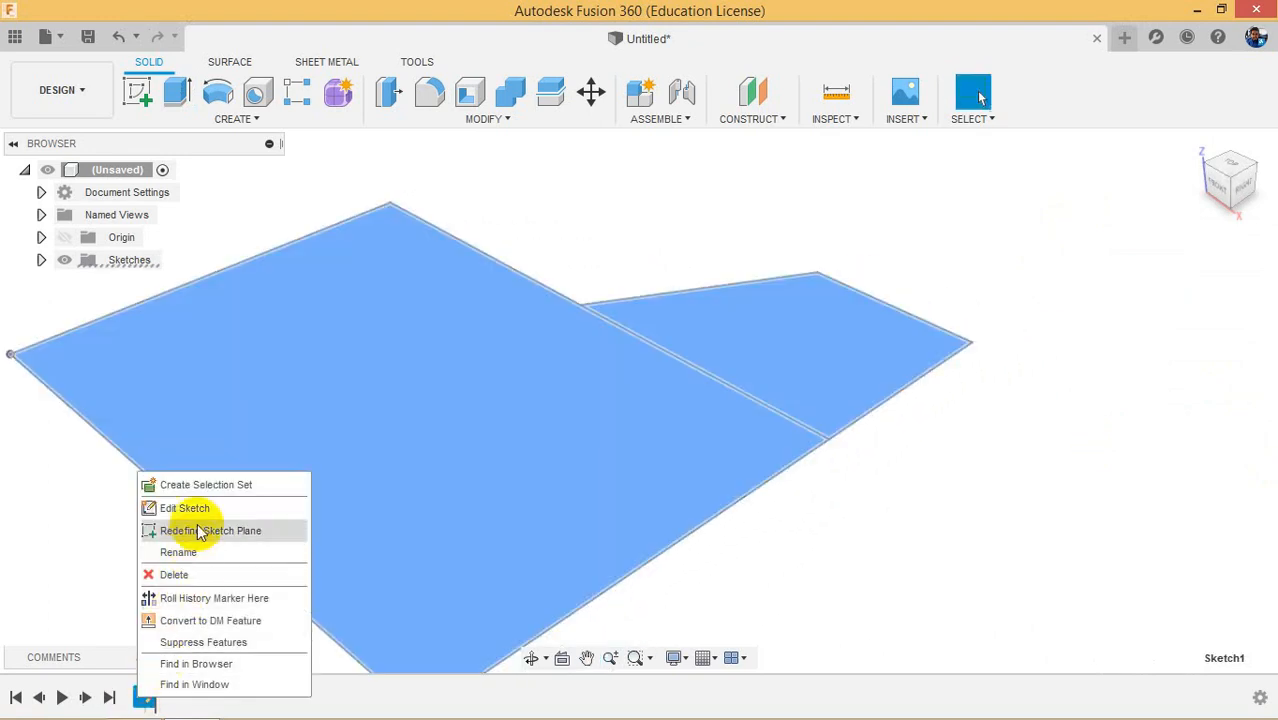
pyautogui.click(165, 506)
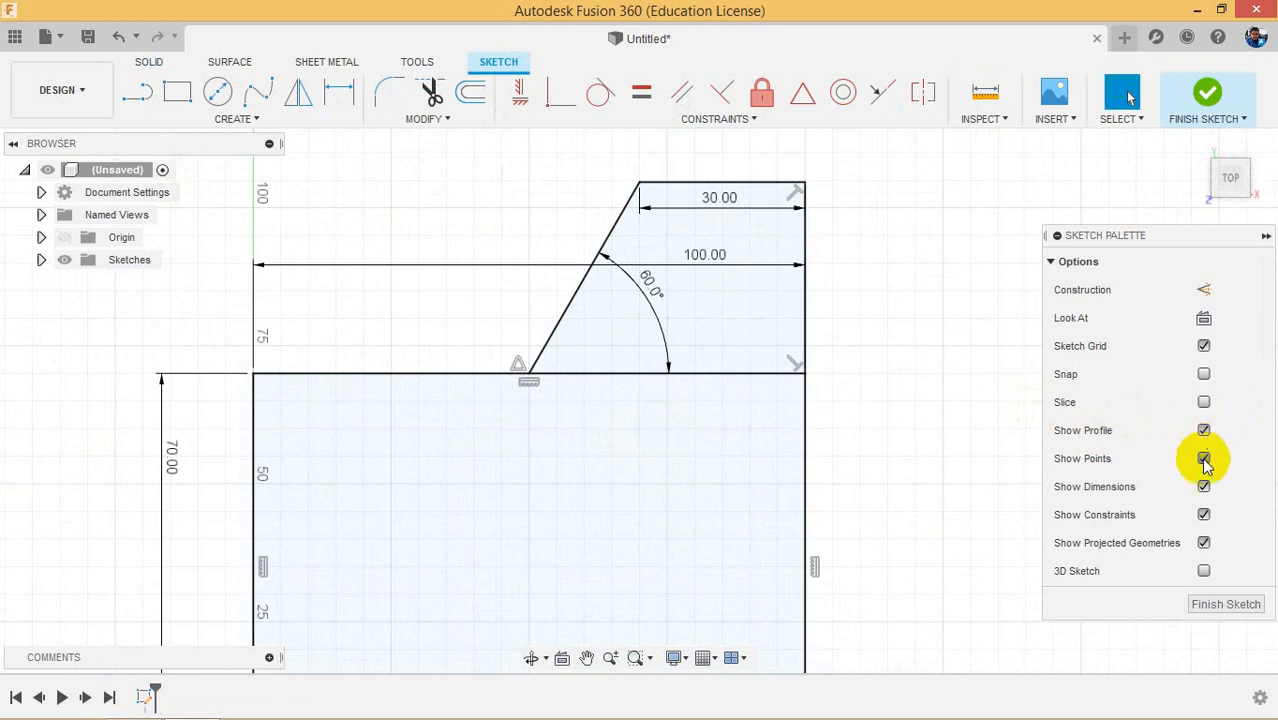
pyautogui.click(1240, 610)
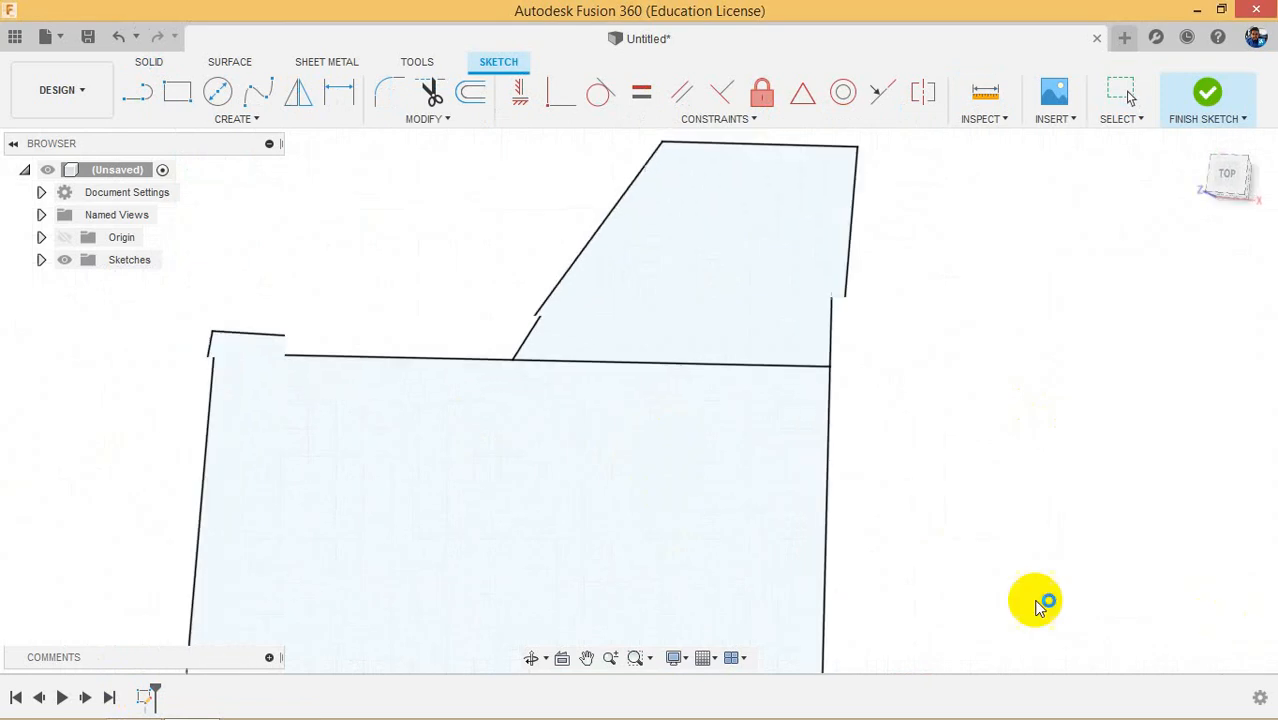
pyautogui.click(600, 440)
pyautogui.click(738, 331)
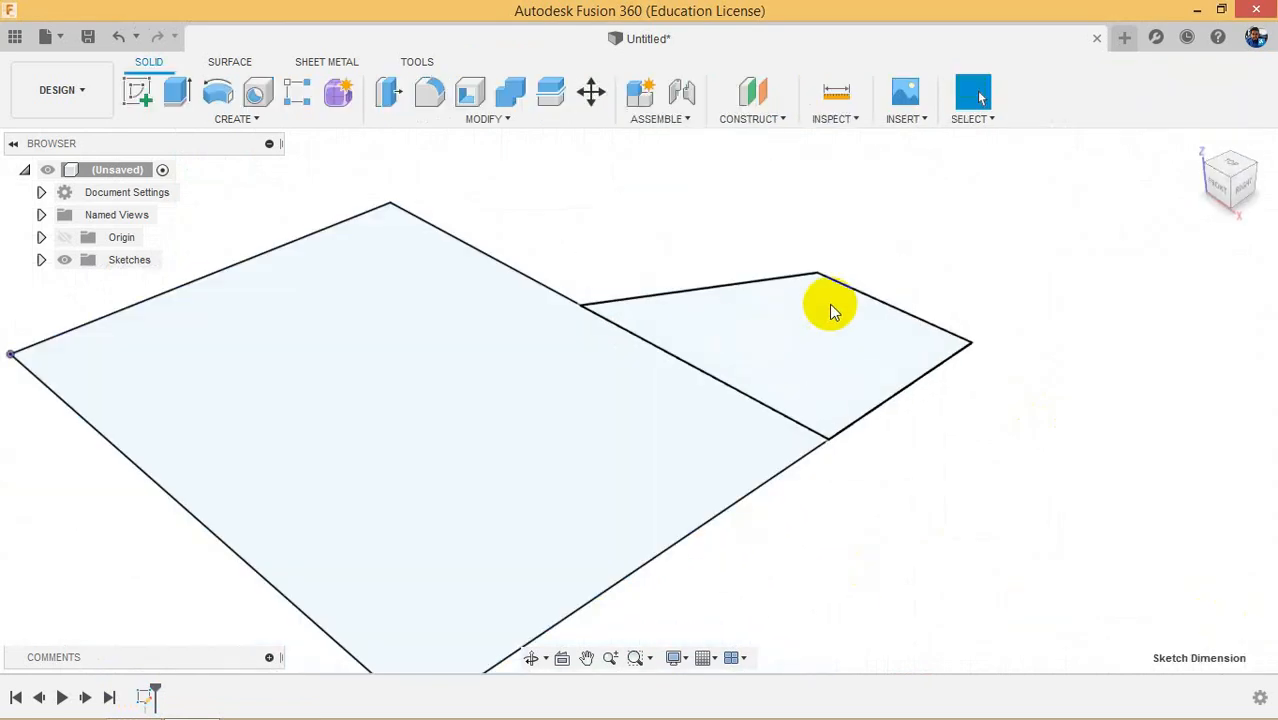
pyautogui.click(824, 344)
pyautogui.click(576, 214)
# Step: Extrude the rectangle profile 15 mm to one side as a new body
pyautogui.scroll(-2, 1097, 492)
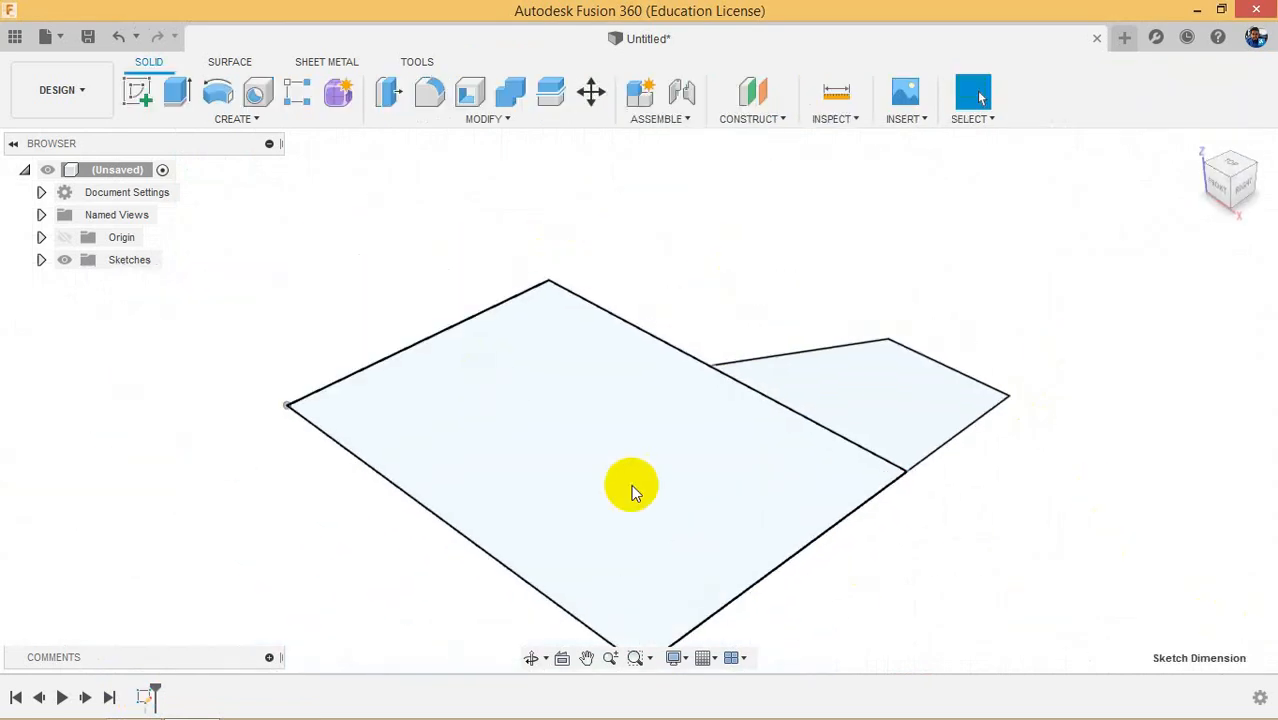
pyautogui.scroll(1, 631, 484)
pyautogui.click(170, 97)
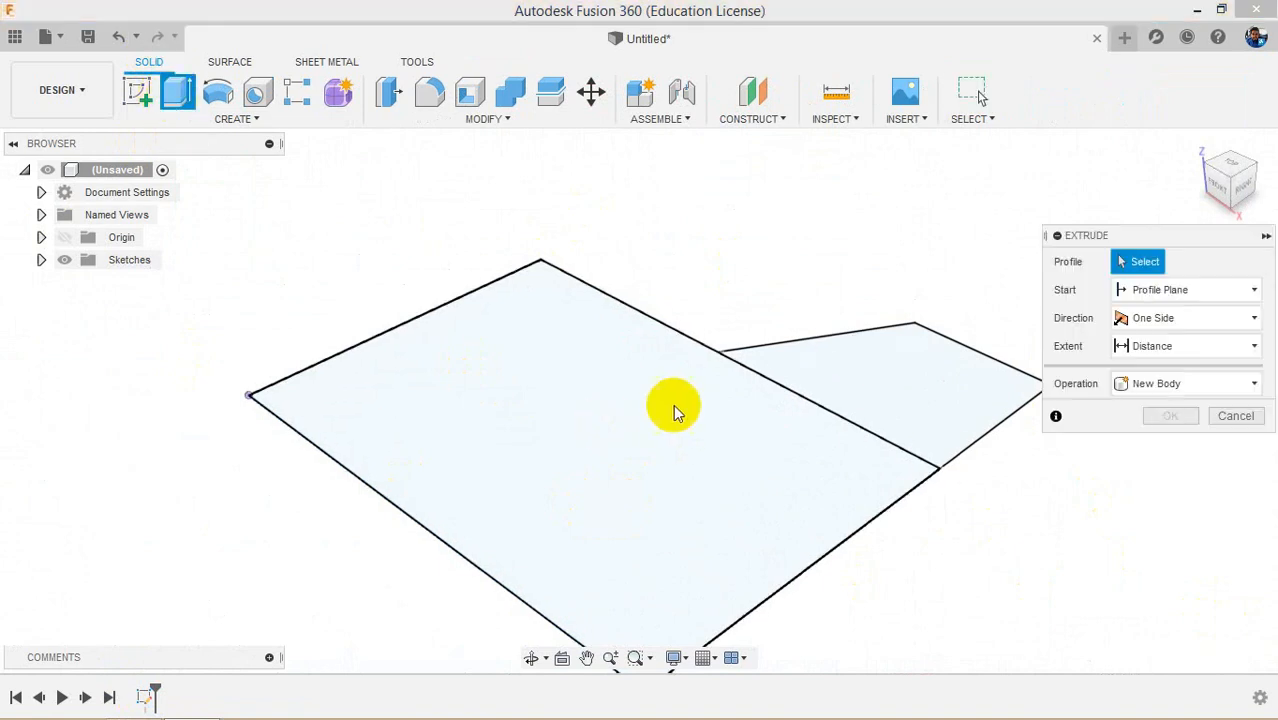
pyautogui.click(629, 458)
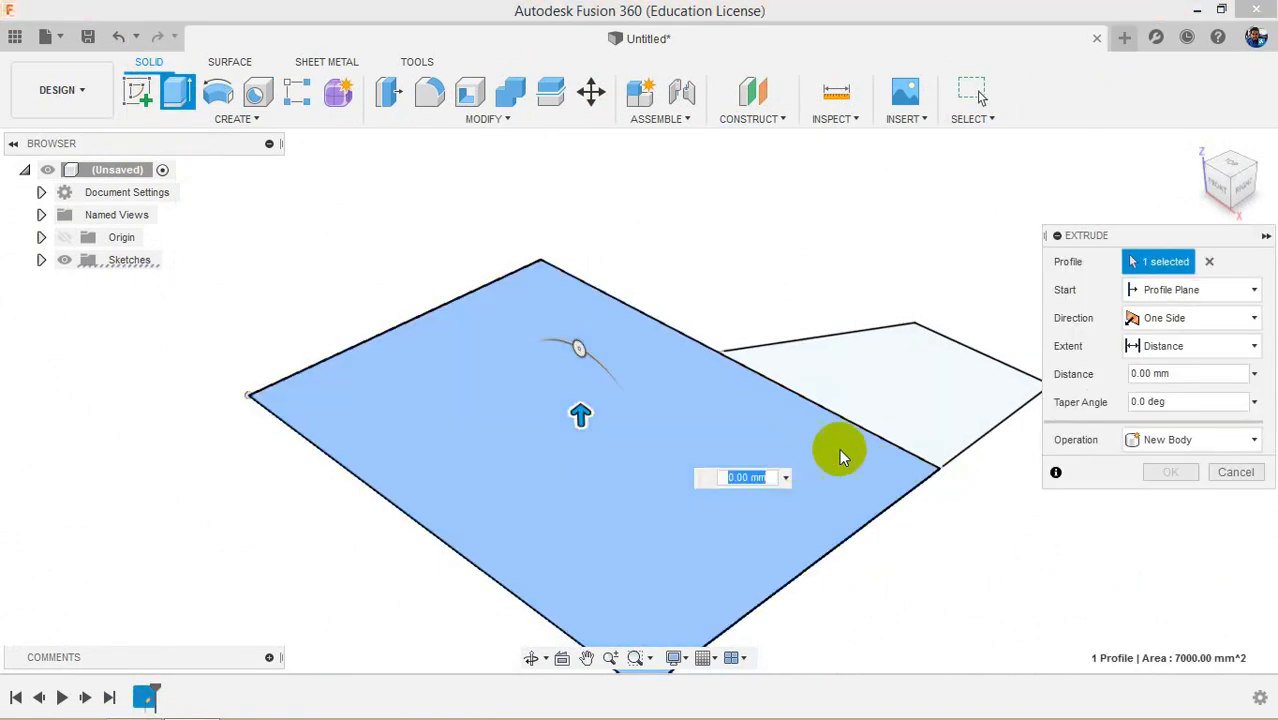
pyautogui.moveTo(580, 418); pyautogui.dragTo(576, 289)
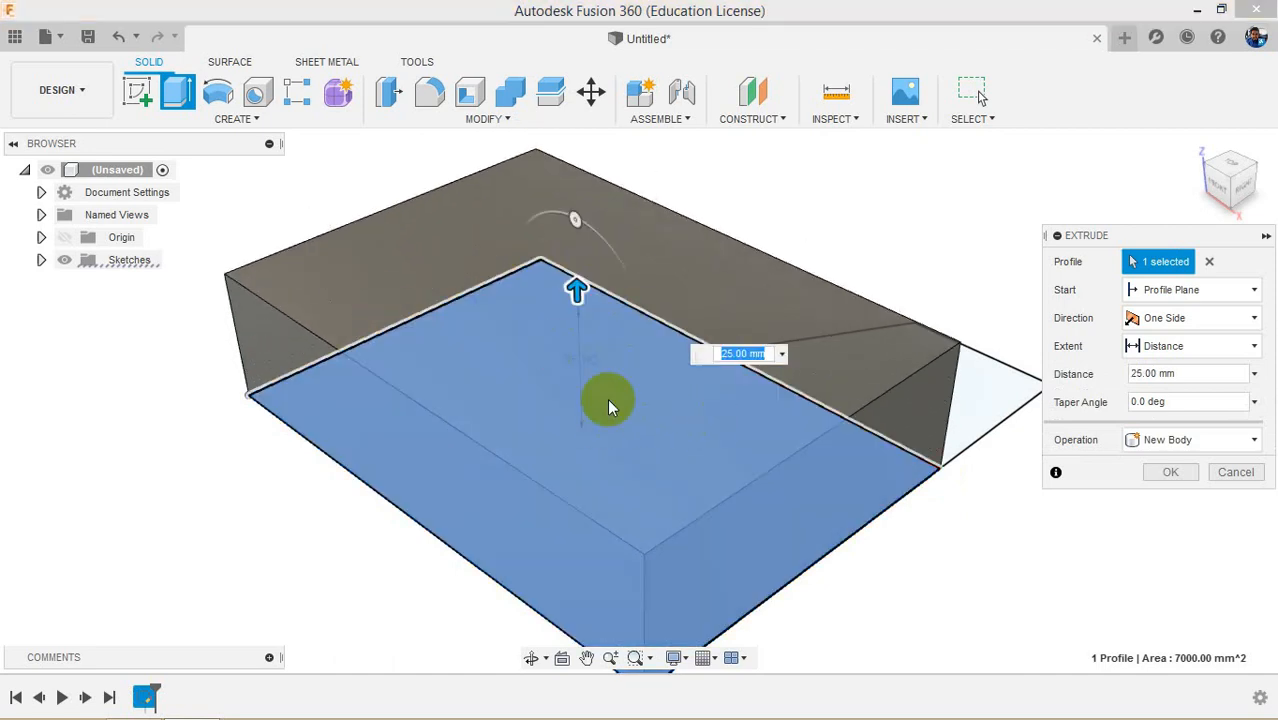
pyautogui.moveTo(576, 290); pyautogui.dragTo(573, 337)
pyautogui.click(718, 404)
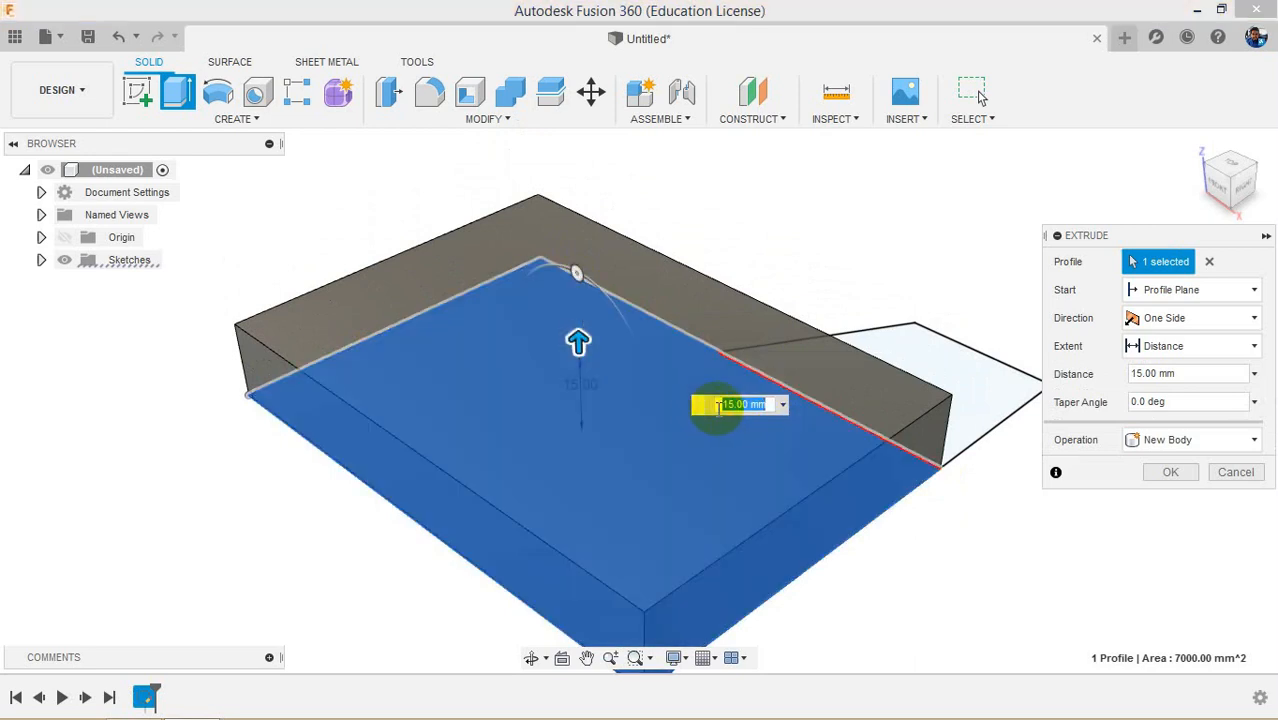
pyautogui.press('Return')
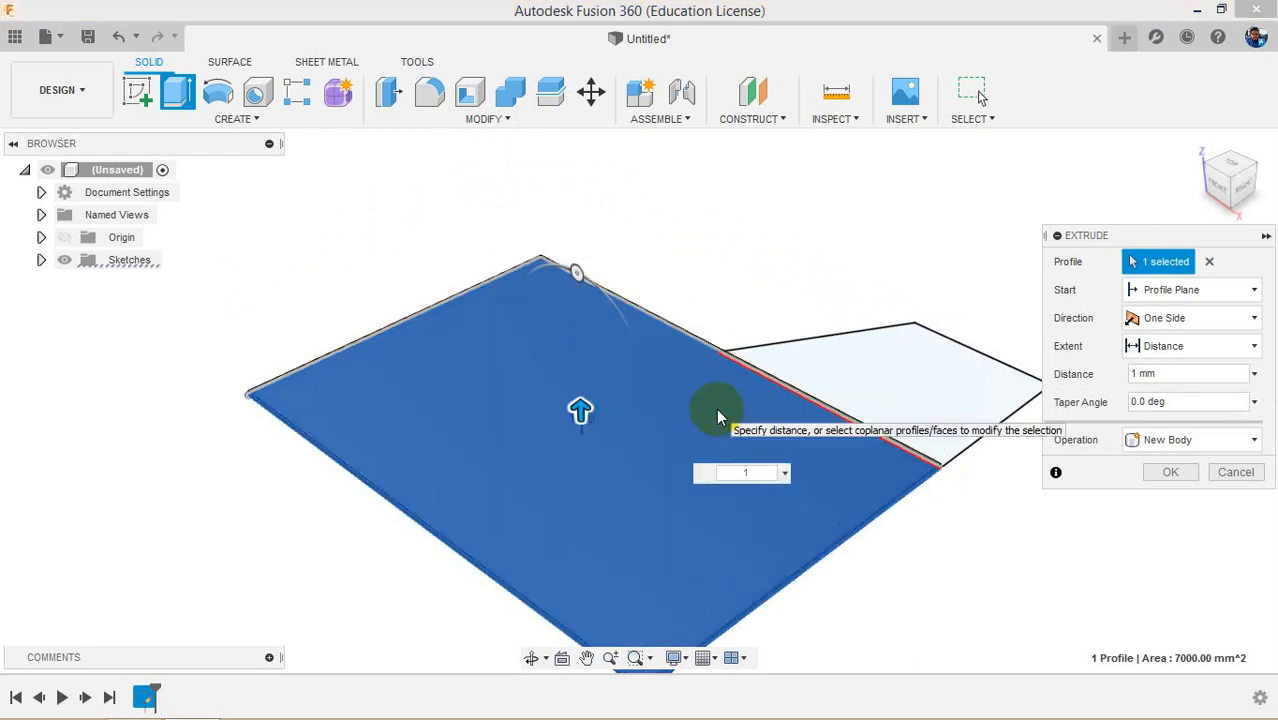
pyautogui.press('Return')
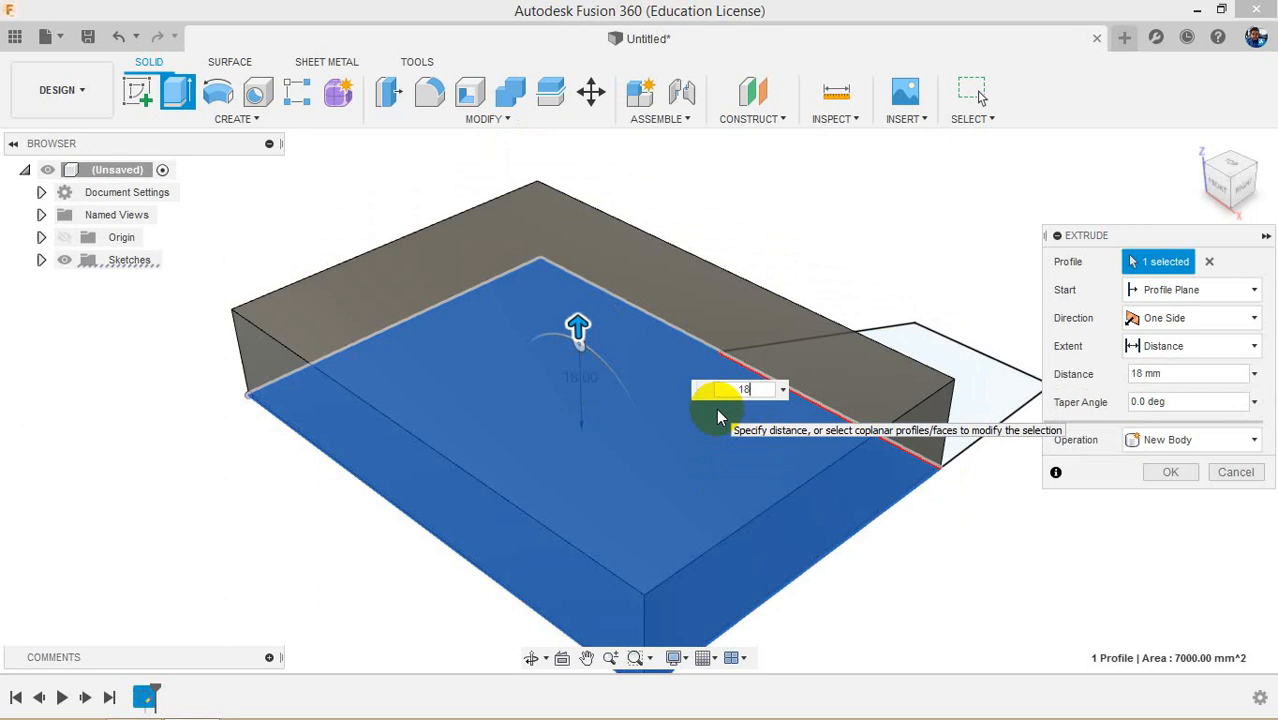
pyautogui.write('1')
pyautogui.press('Return')
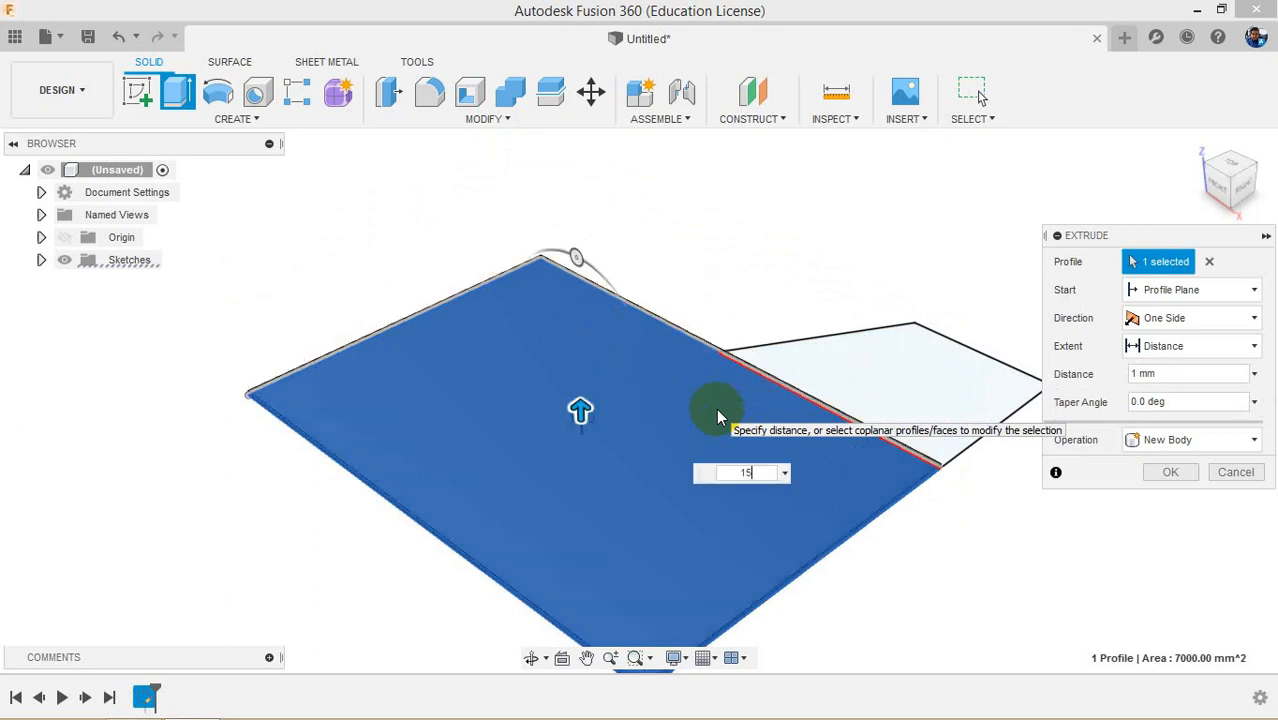
pyautogui.press('Return')
pyautogui.press('Return')
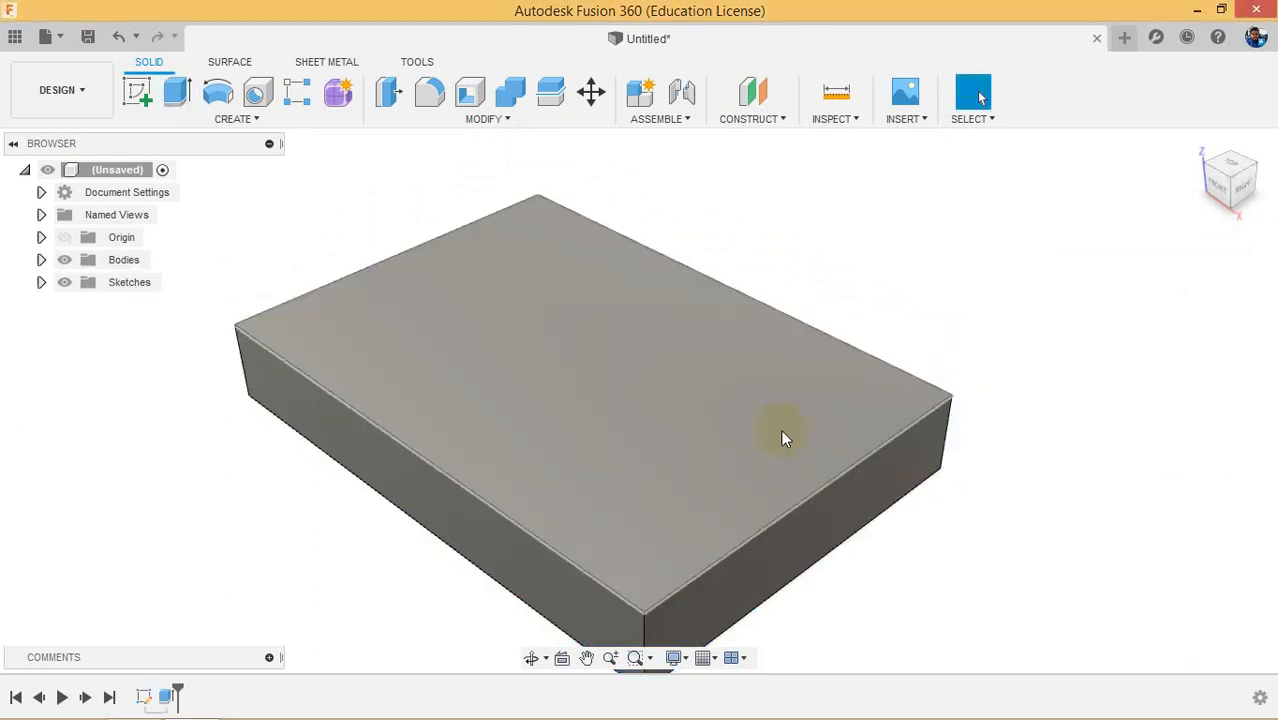
# Step: Expand the Sketches folder and show Sketch1 again so the trapezoid profile can be selected
pyautogui.keyDown('shift'); pyautogui.moveTo(664, 453); pyautogui.dragTo(657, 513, button='middle'); pyautogui.keyUp('shift')
pyautogui.keyDown('shift'); pyautogui.moveTo(922, 370); pyautogui.dragTo(739, 414, button='middle'); pyautogui.keyUp('shift')
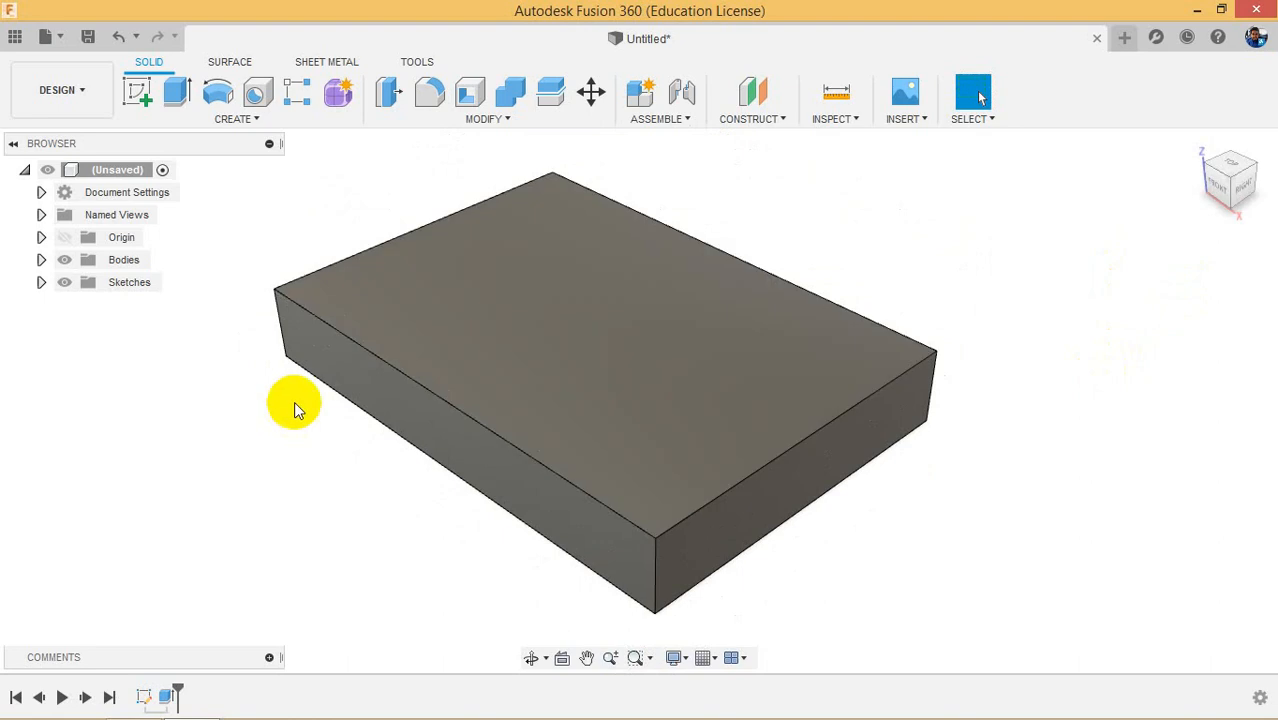
pyautogui.click(41, 283)
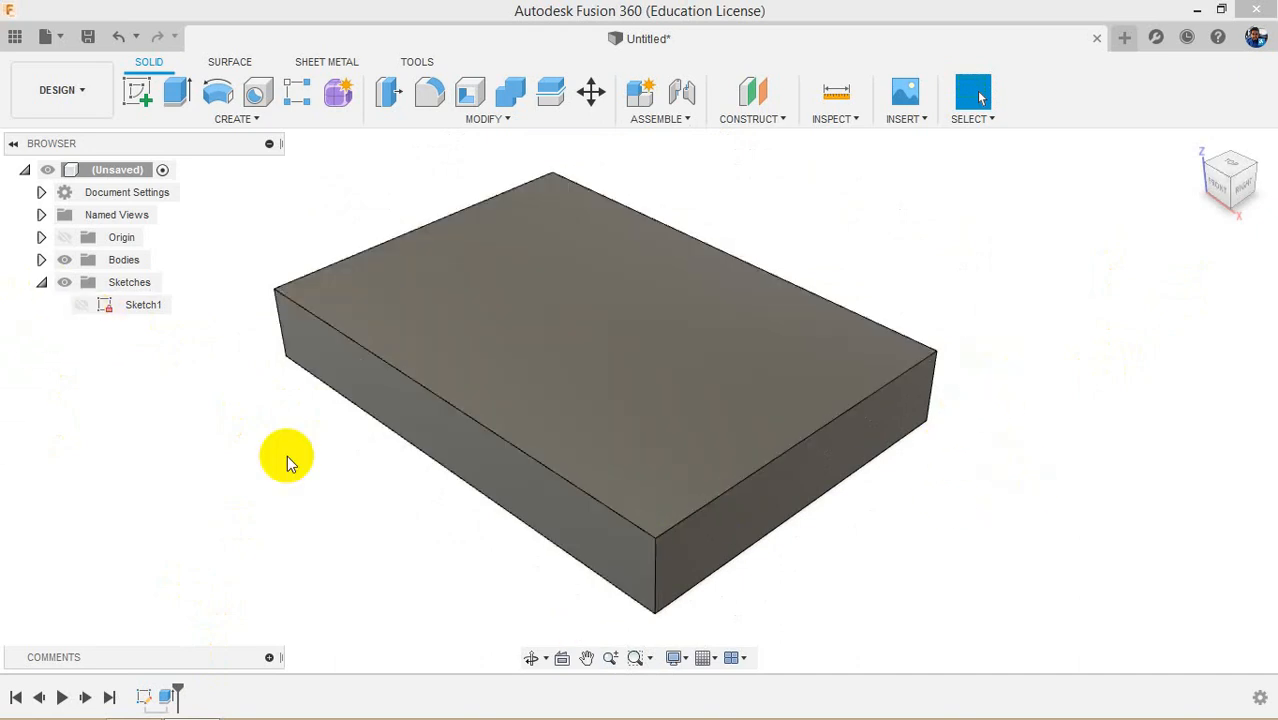
pyautogui.click(82, 306)
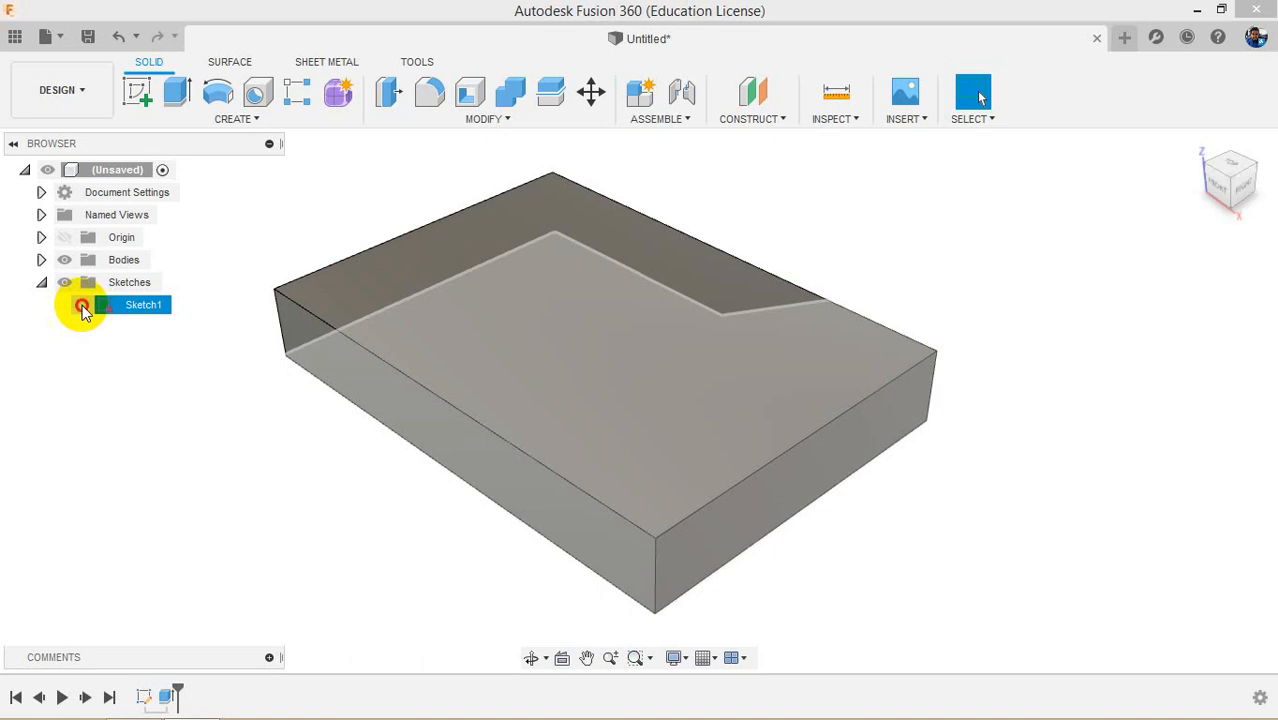
pyautogui.click(82, 305)
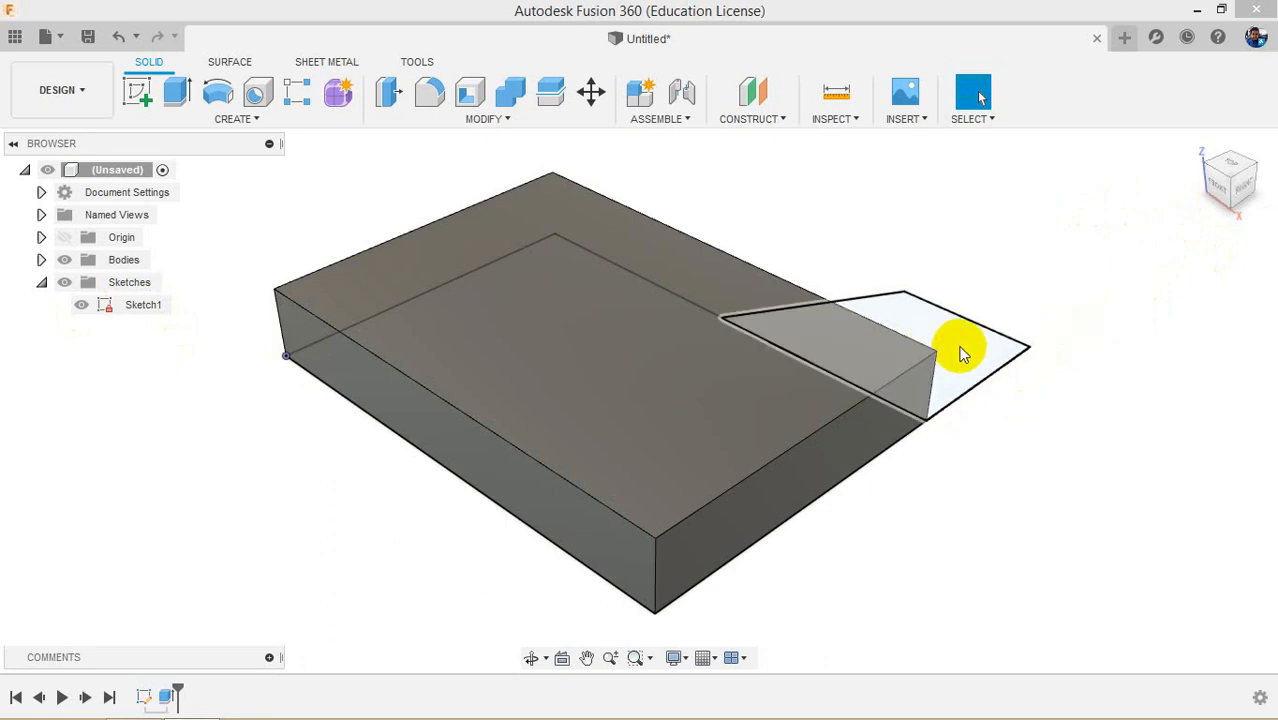
# Step: Extrude the trapezoid profile 10 mm to one side, joining it to the rectangular block
pyautogui.click(177, 92)
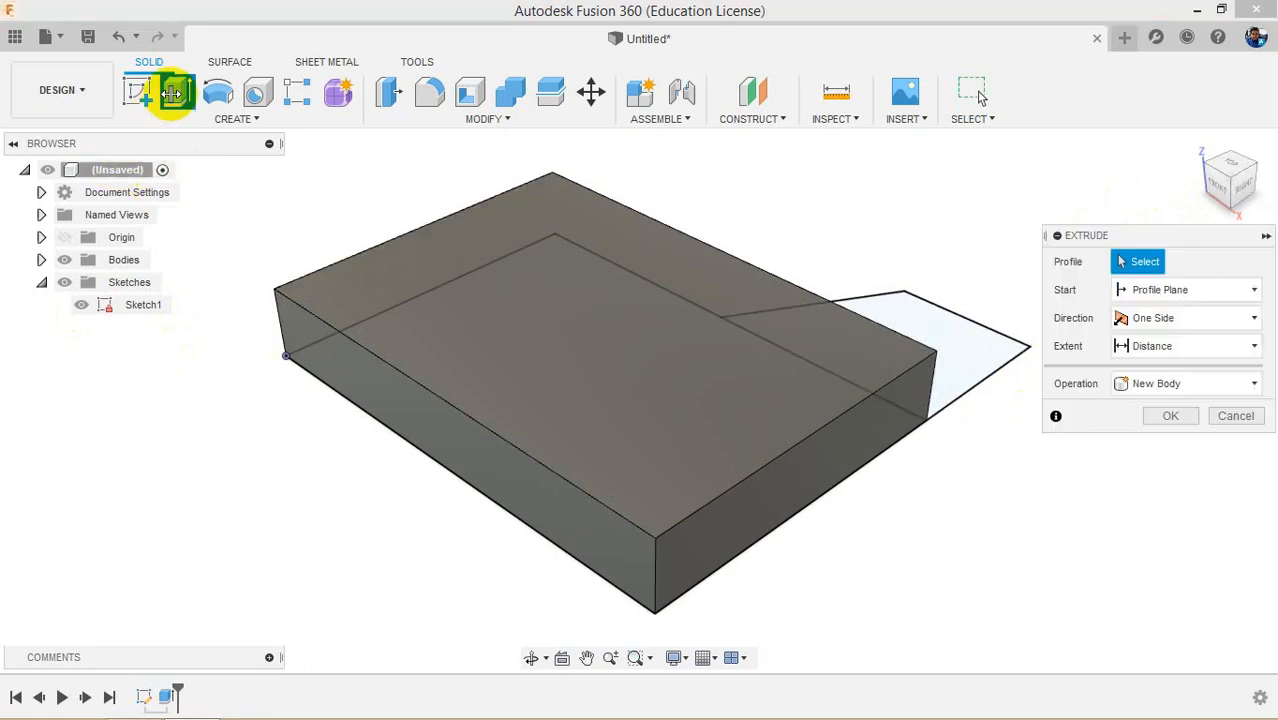
pyautogui.click(955, 350)
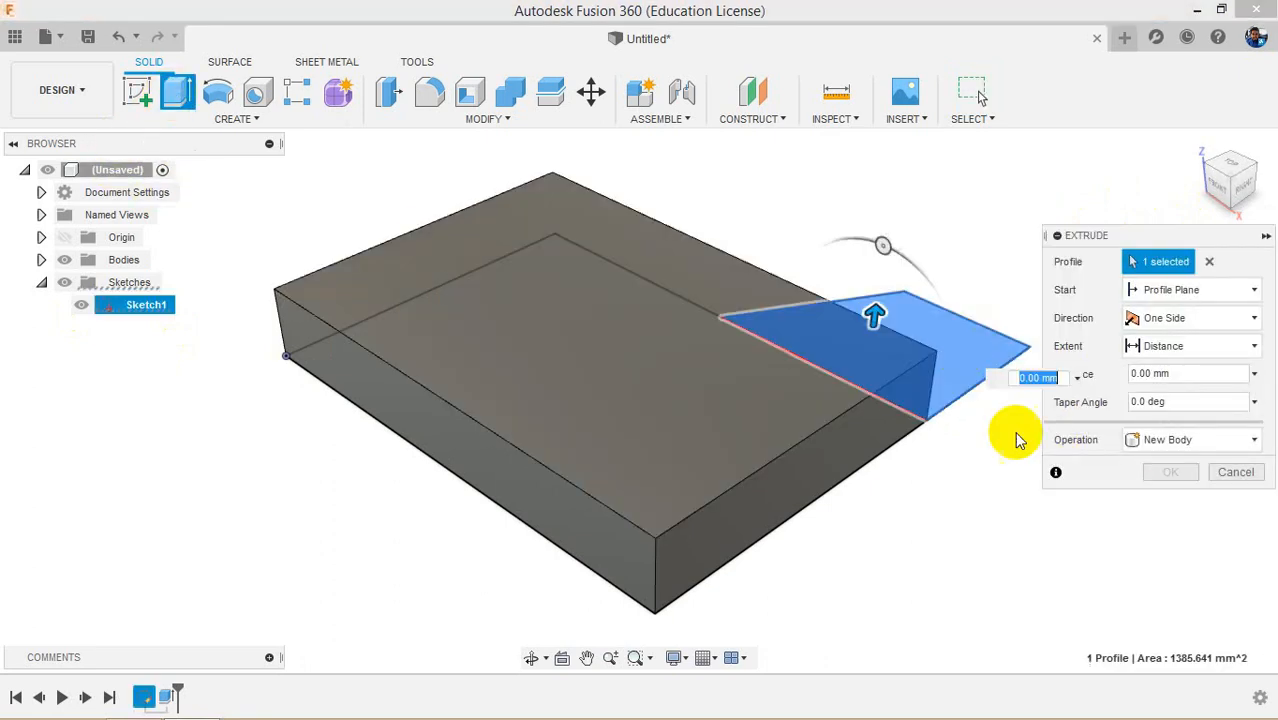
pyautogui.moveTo(874, 314); pyautogui.dragTo(876, 285)
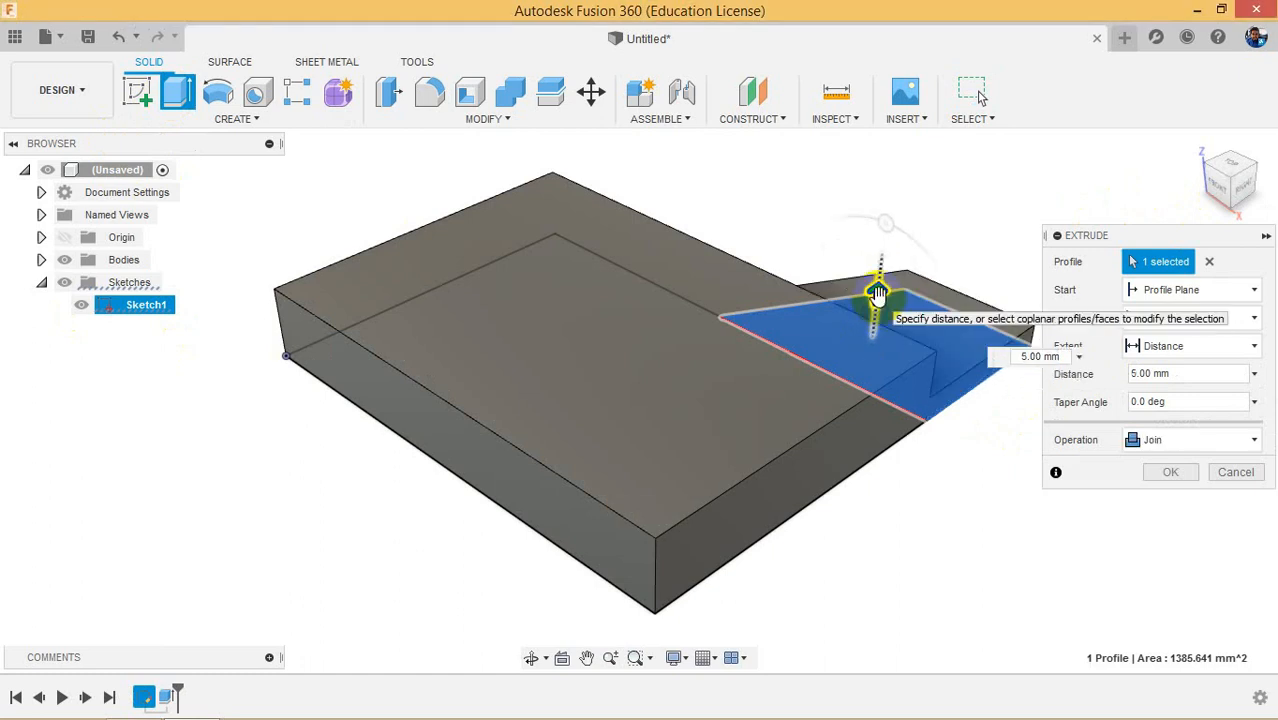
pyautogui.write('1')
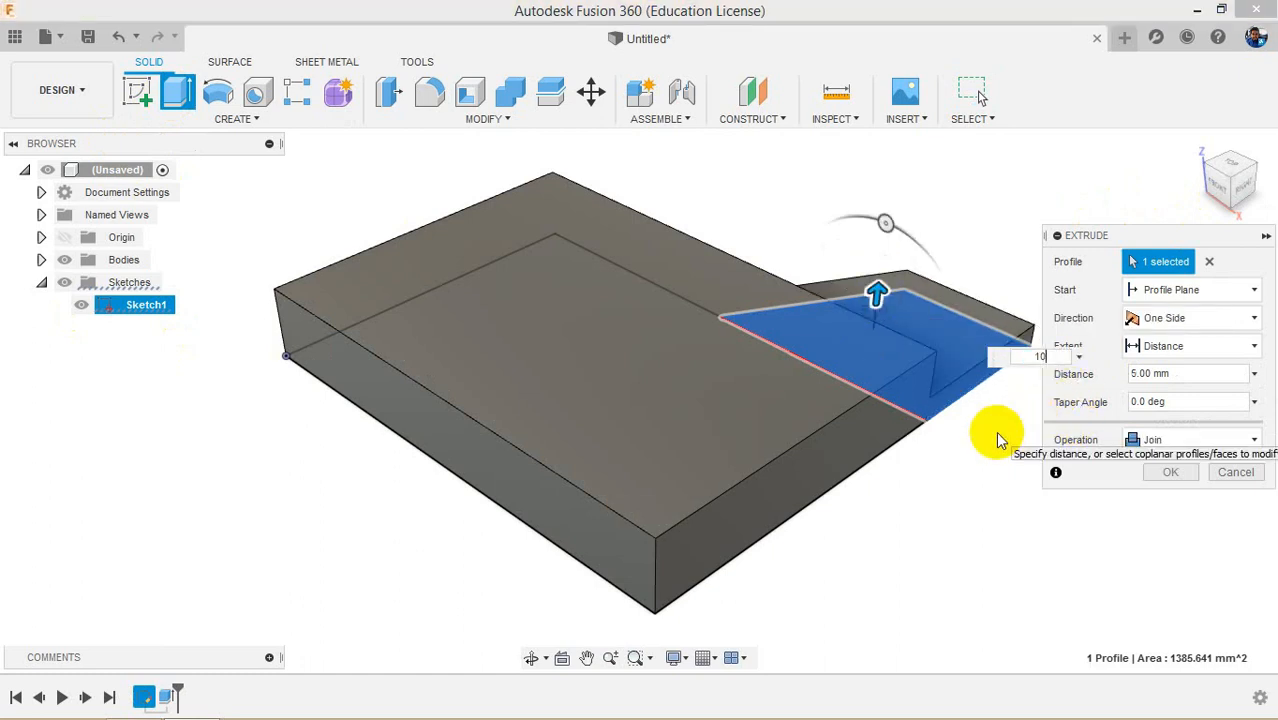
pyautogui.write('0')
pyautogui.press('Return')
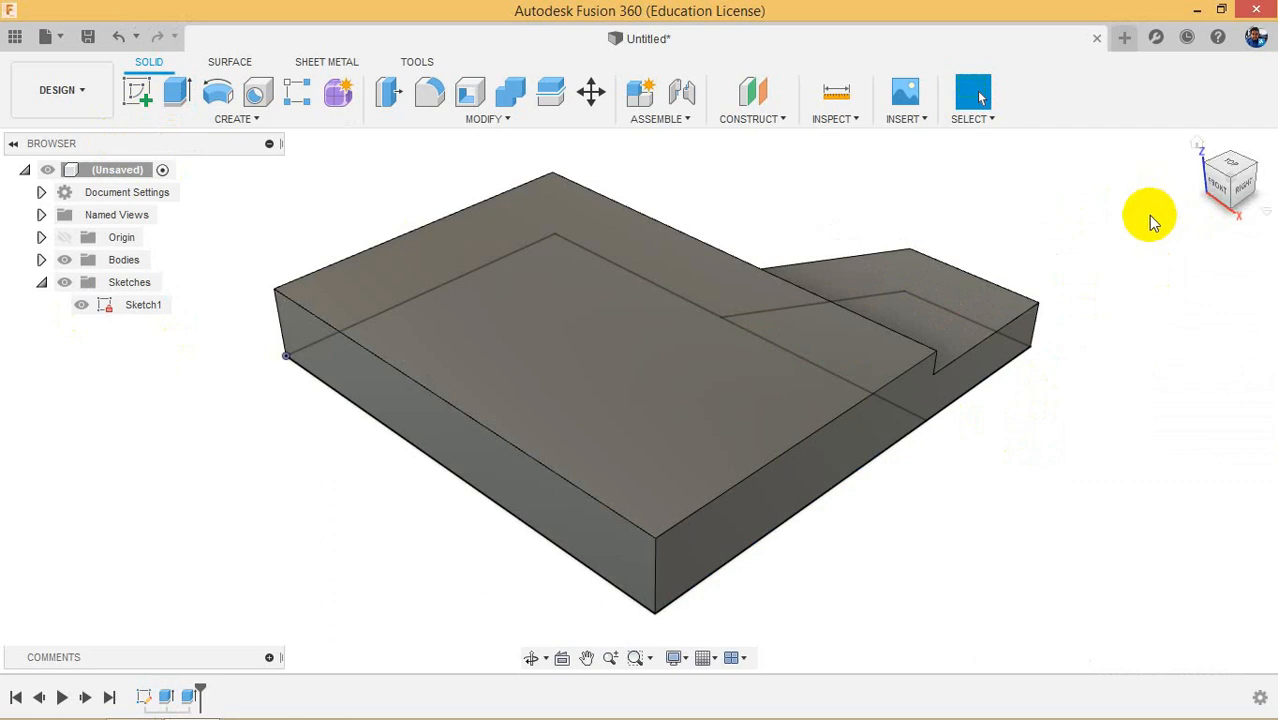
# Step: Inspect the joined body from its underside and hide Sketch1
pyautogui.moveTo(1230, 182)
pyautogui.mouseDown()
pyautogui.moveTo(1158, 151)
pyautogui.moveTo(1053, 165)
pyautogui.mouseUp()
pyautogui.click(766, 410)
pyautogui.click(608, 286)
pyautogui.moveTo(1212, 177)
pyautogui.mouseDown()
pyautogui.moveTo(1218, 155)
pyautogui.moveTo(1222, 172)
pyautogui.moveTo(1194, 139)
pyautogui.mouseUp()
pyautogui.click(79, 306)
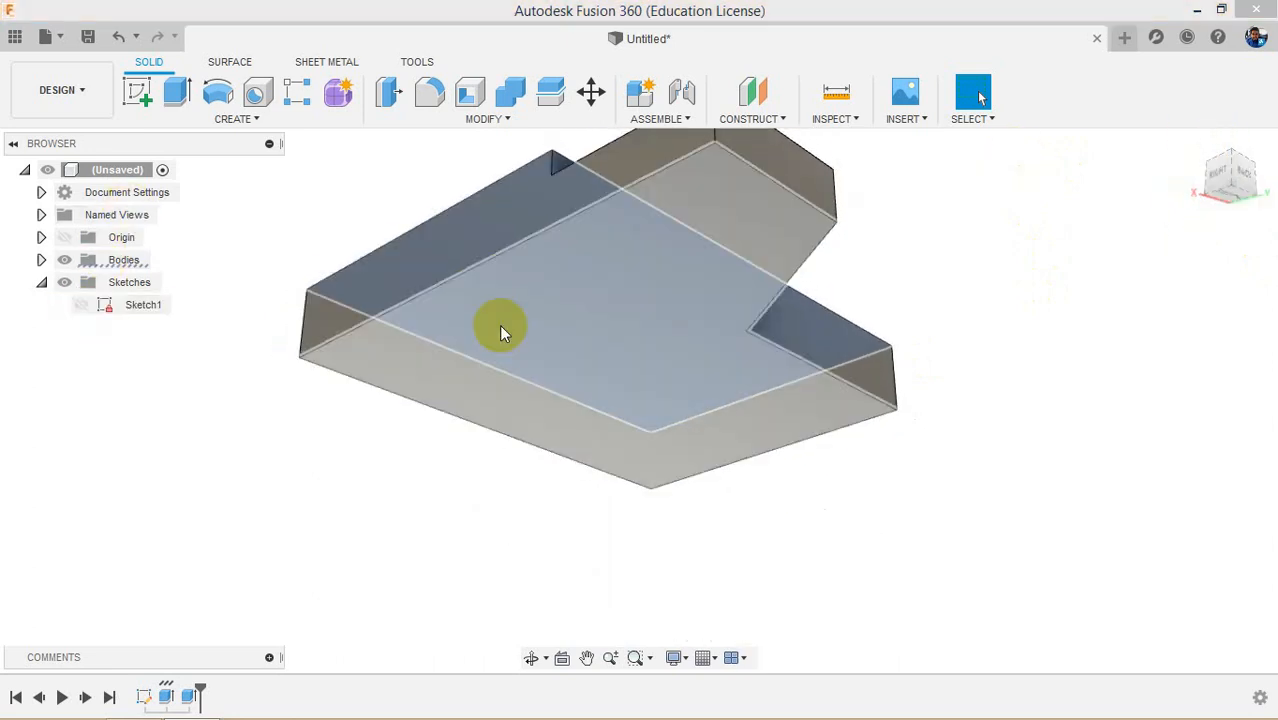
# Step: Examine the joined body's faces from several angles, including the commands available for the block's top face
pyautogui.moveTo(1208, 224); pyautogui.dragTo(157, 234)
pyautogui.click(716, 348)
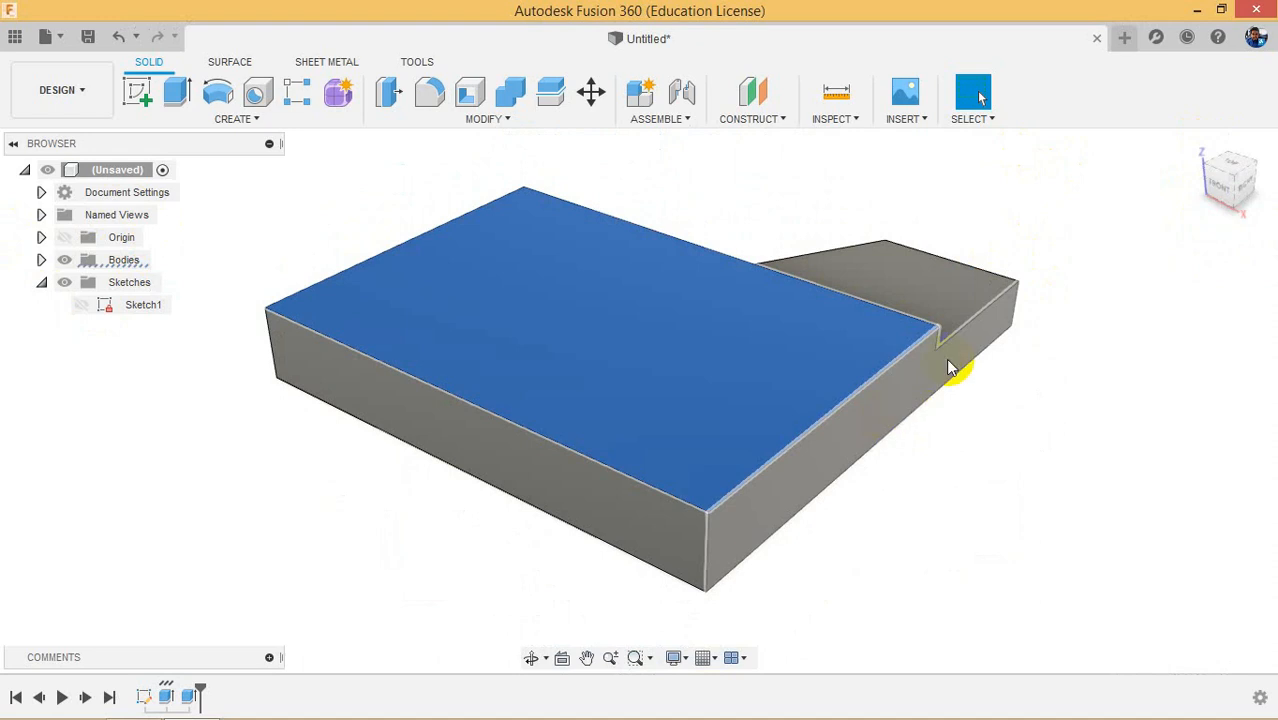
pyautogui.click(955, 303)
pyautogui.click(973, 390)
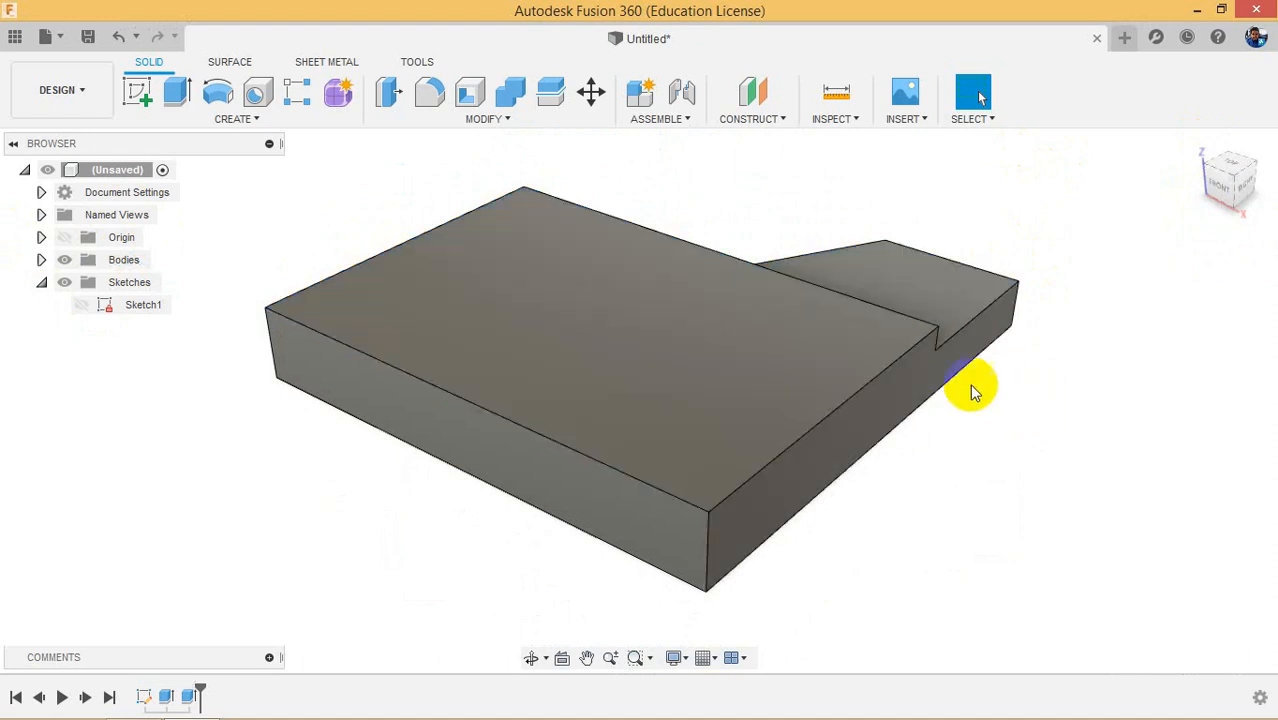
pyautogui.click(764, 377)
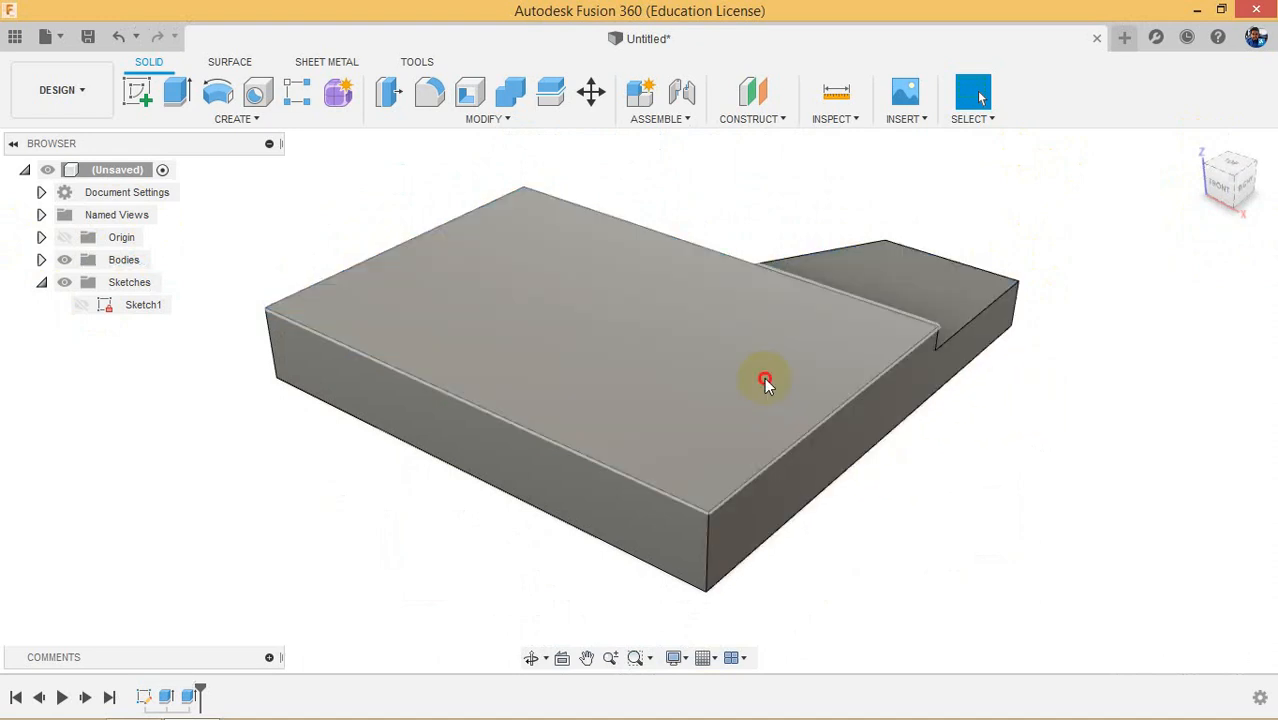
pyautogui.click(1013, 483)
pyautogui.moveTo(1233, 181); pyautogui.dragTo(1200, 195)
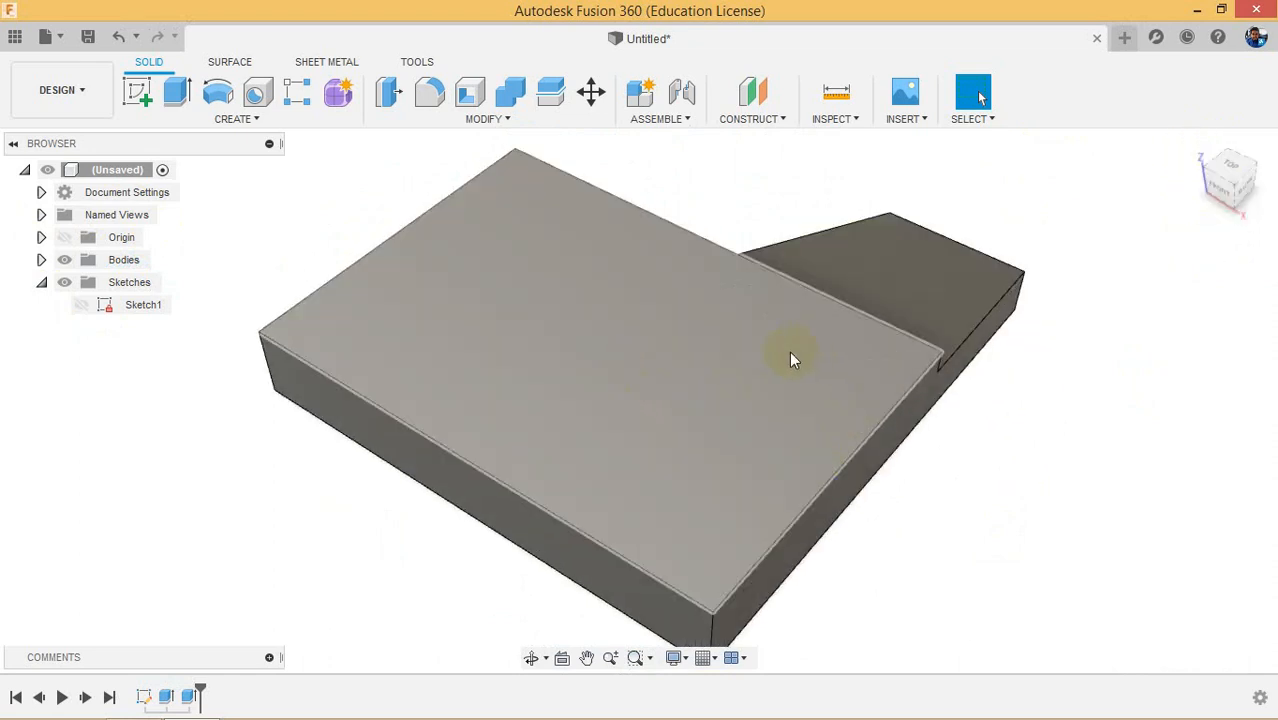
pyautogui.rightClick(622, 412)
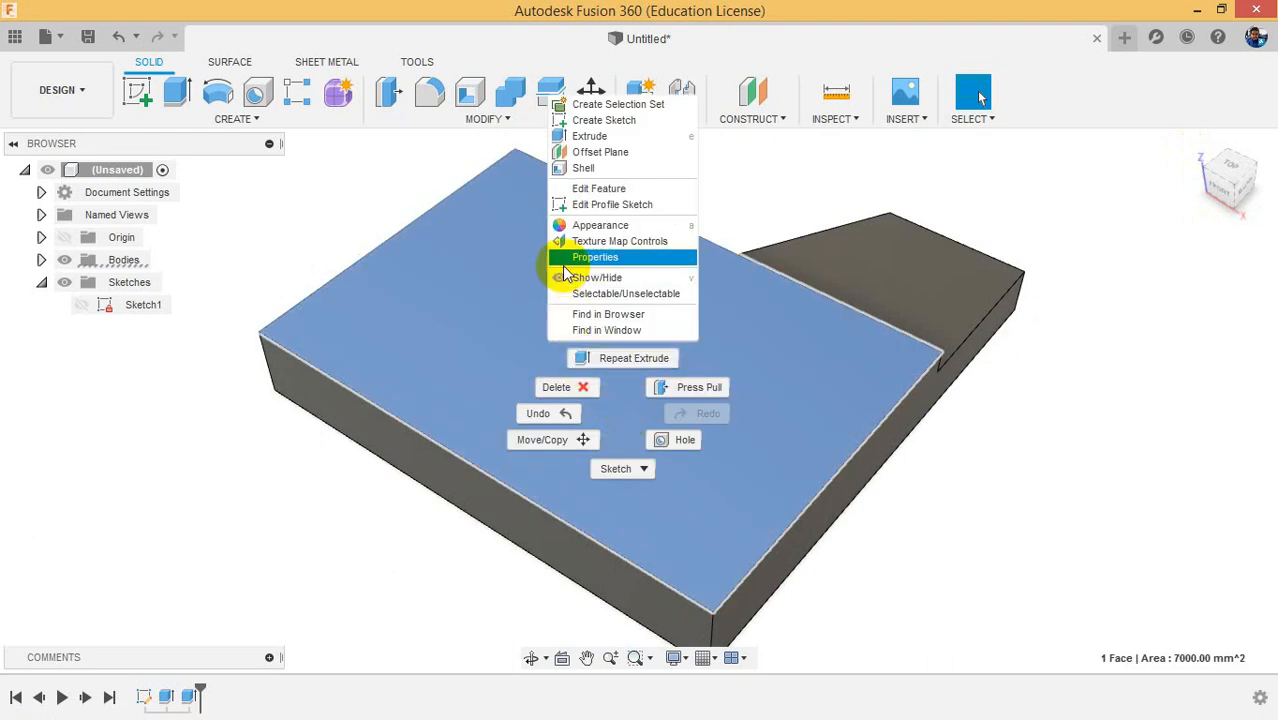
pyautogui.click(314, 499)
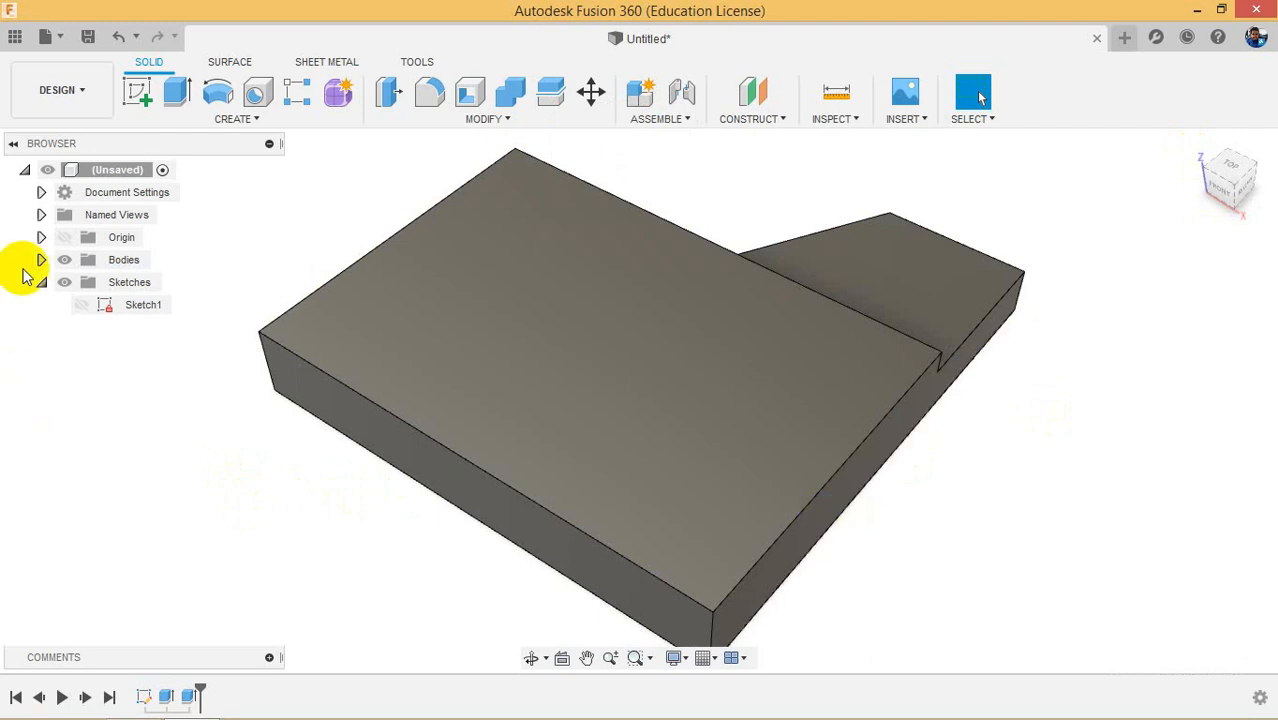
# Step: Expand the Origin folder to review its planes and axes, and examine the top faces of the block and trapezoid
pyautogui.click(40, 239)
pyautogui.click(110, 378)
pyautogui.click(257, 465)
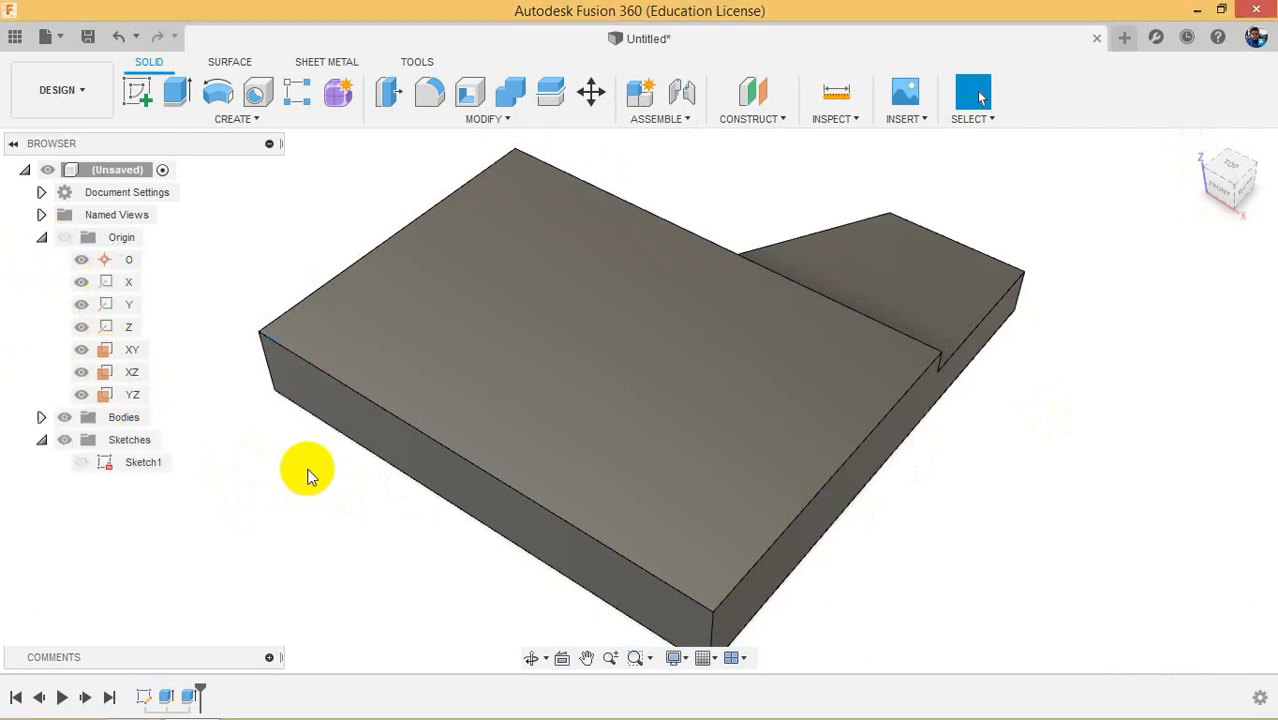
pyautogui.click(643, 361)
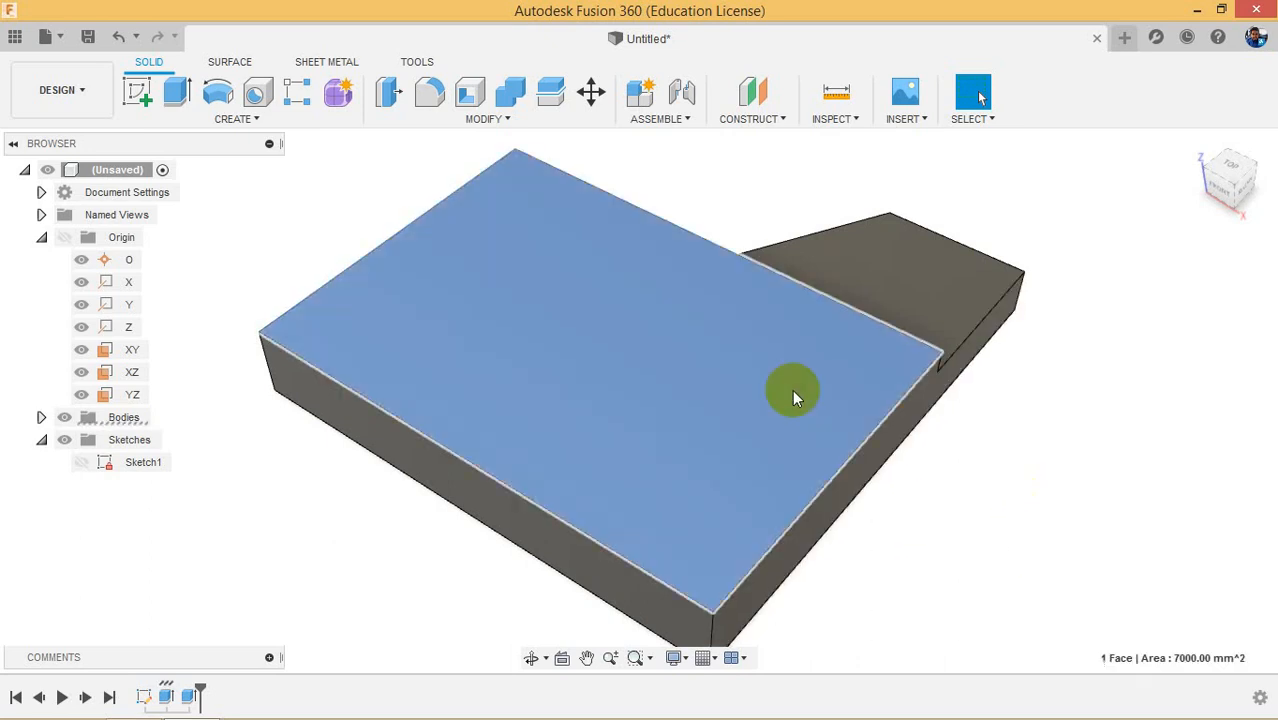
pyautogui.click(890, 308)
pyautogui.click(925, 405)
pyautogui.press('Escape')
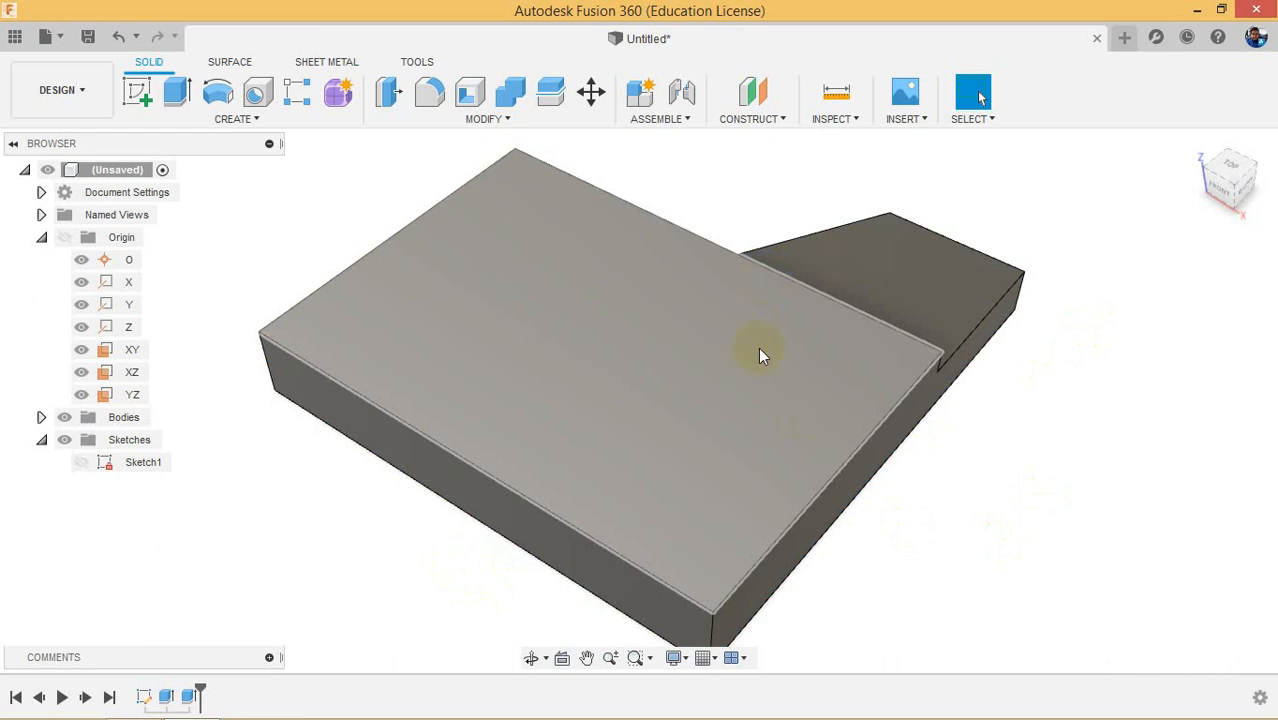
# Step: Examine the block's top face, the trapezoid's top face and the first sketch in the design history
pyautogui.click(516, 264)
pyautogui.click(647, 180)
pyautogui.click(542, 282)
pyautogui.click(668, 192)
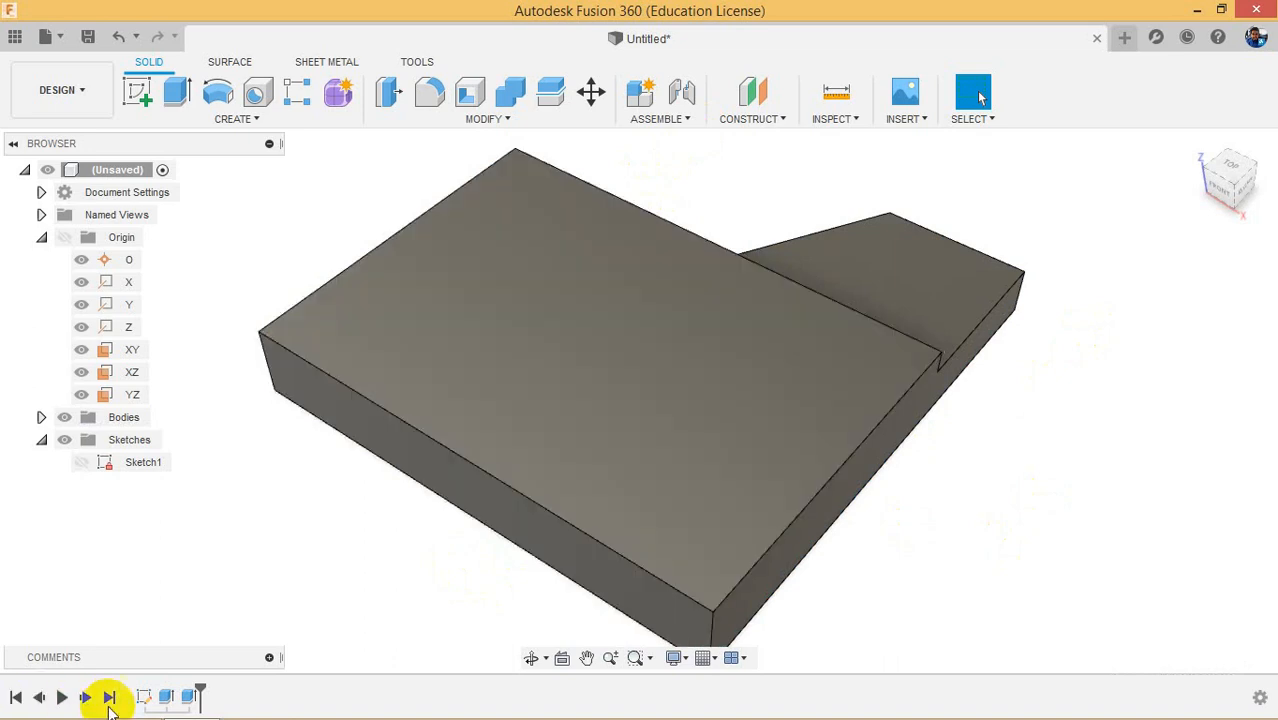
pyautogui.click(143, 697)
pyautogui.click(249, 587)
pyautogui.click(379, 342)
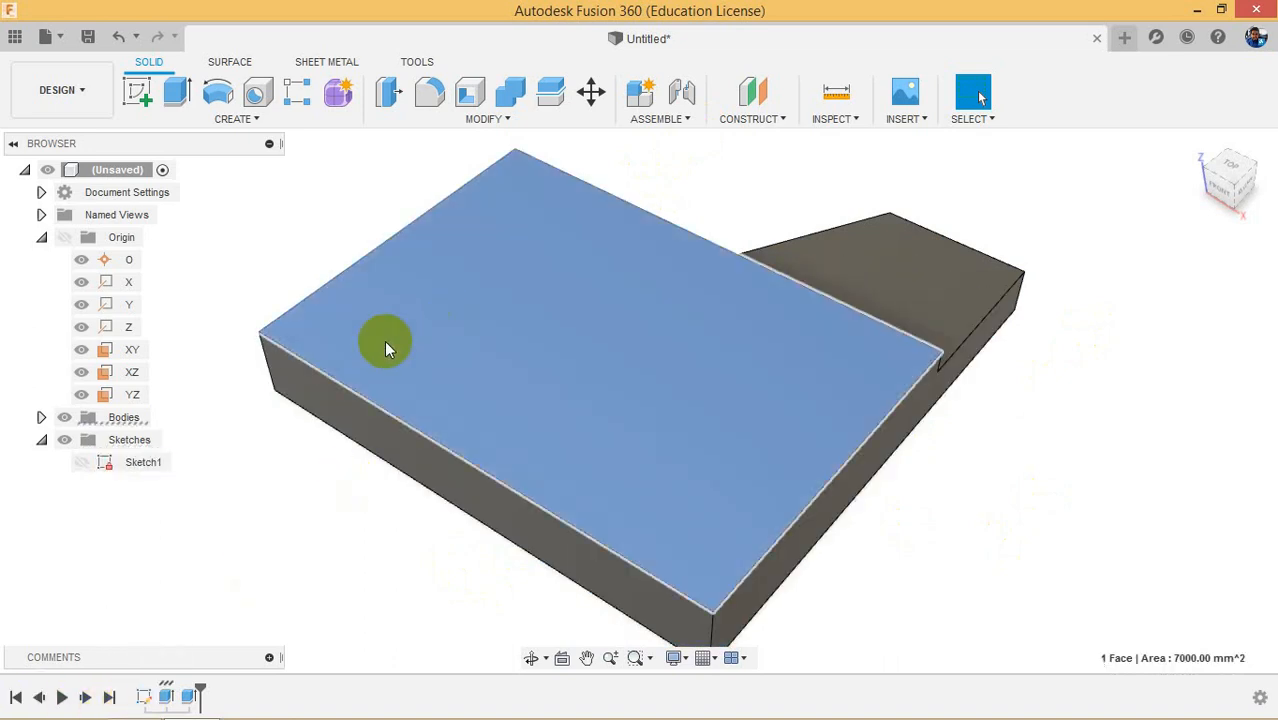
pyautogui.click(249, 507)
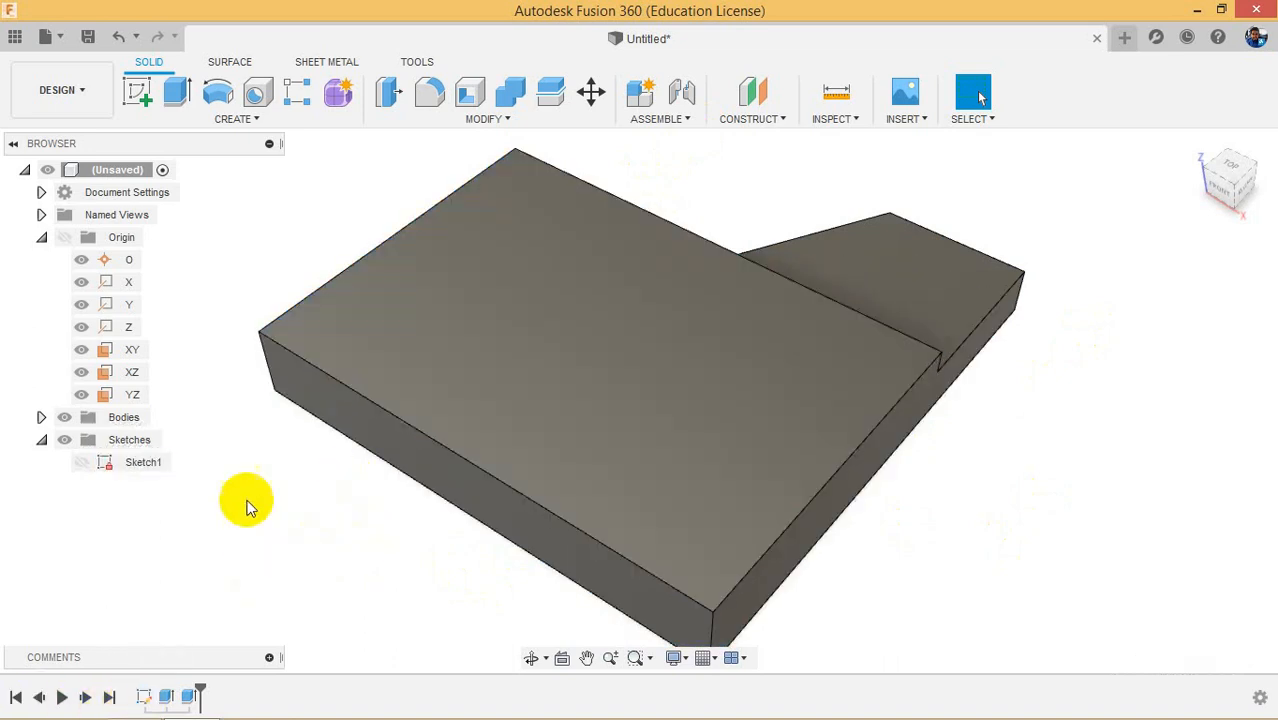
# Step: Start a sketch on the block's top face and draw a center-diameter circle about 32 mm across near its middle
pyautogui.click(124, 93)
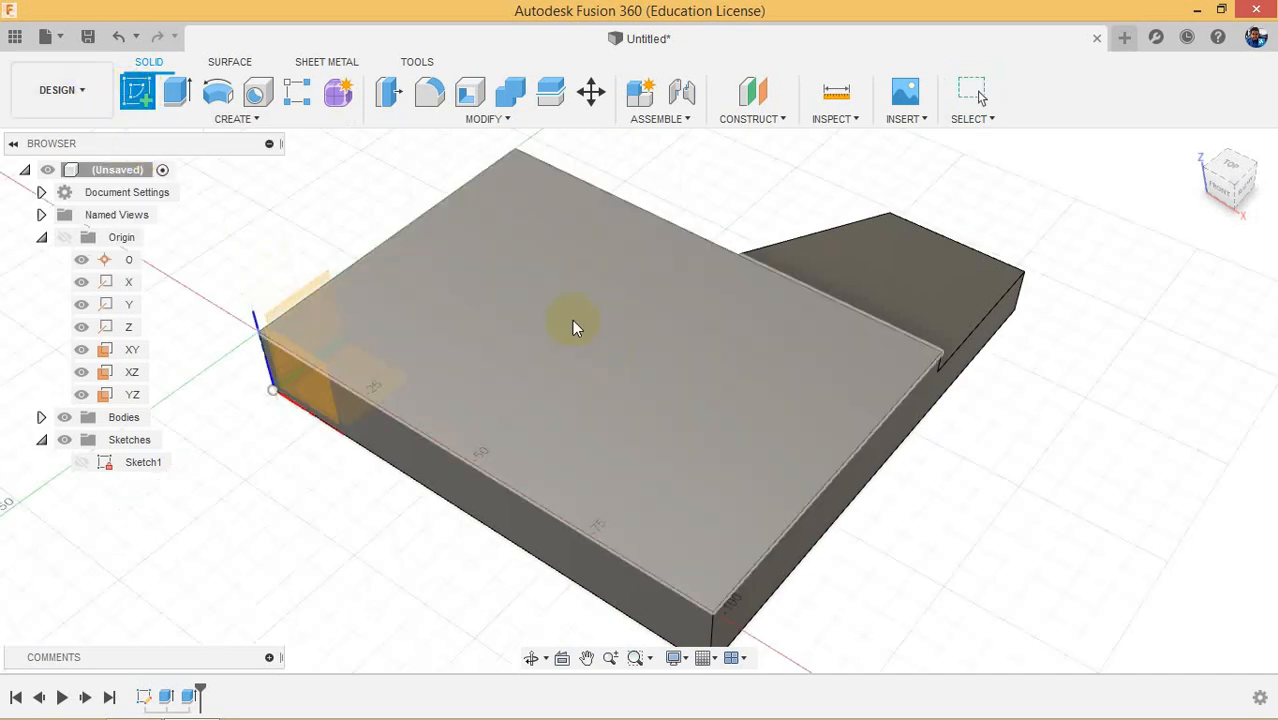
pyautogui.click(636, 349)
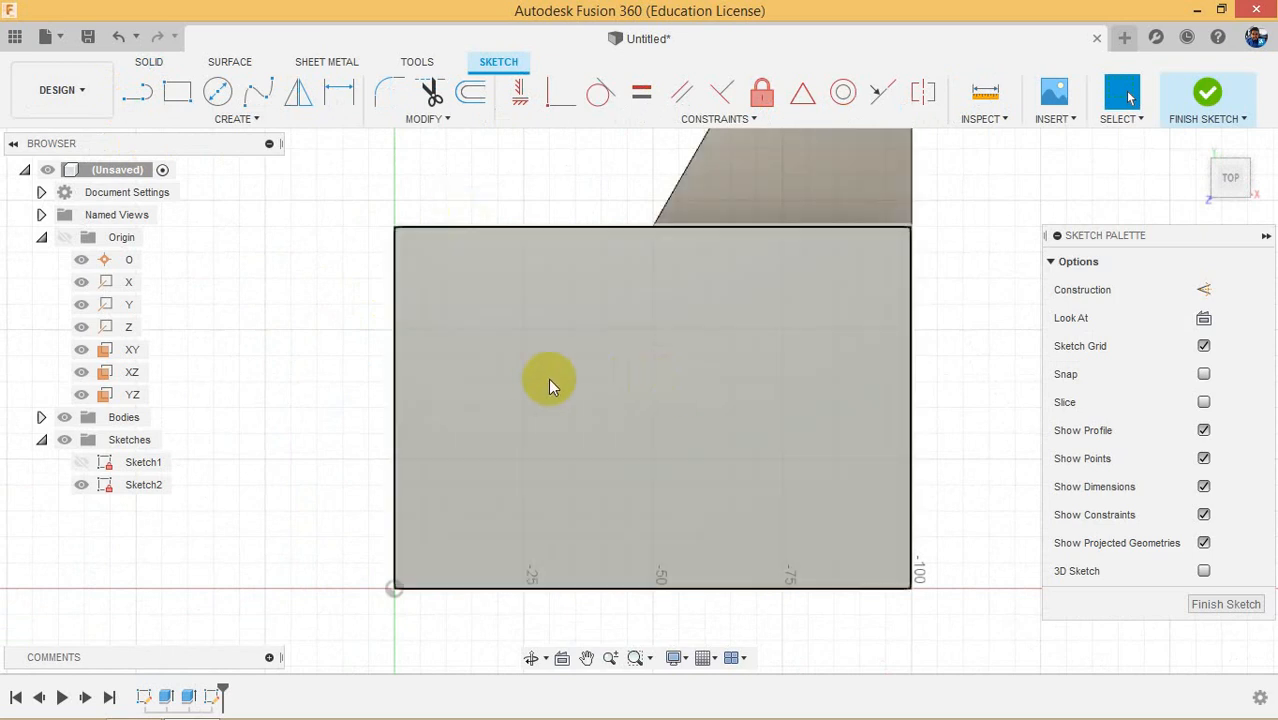
pyautogui.click(216, 92)
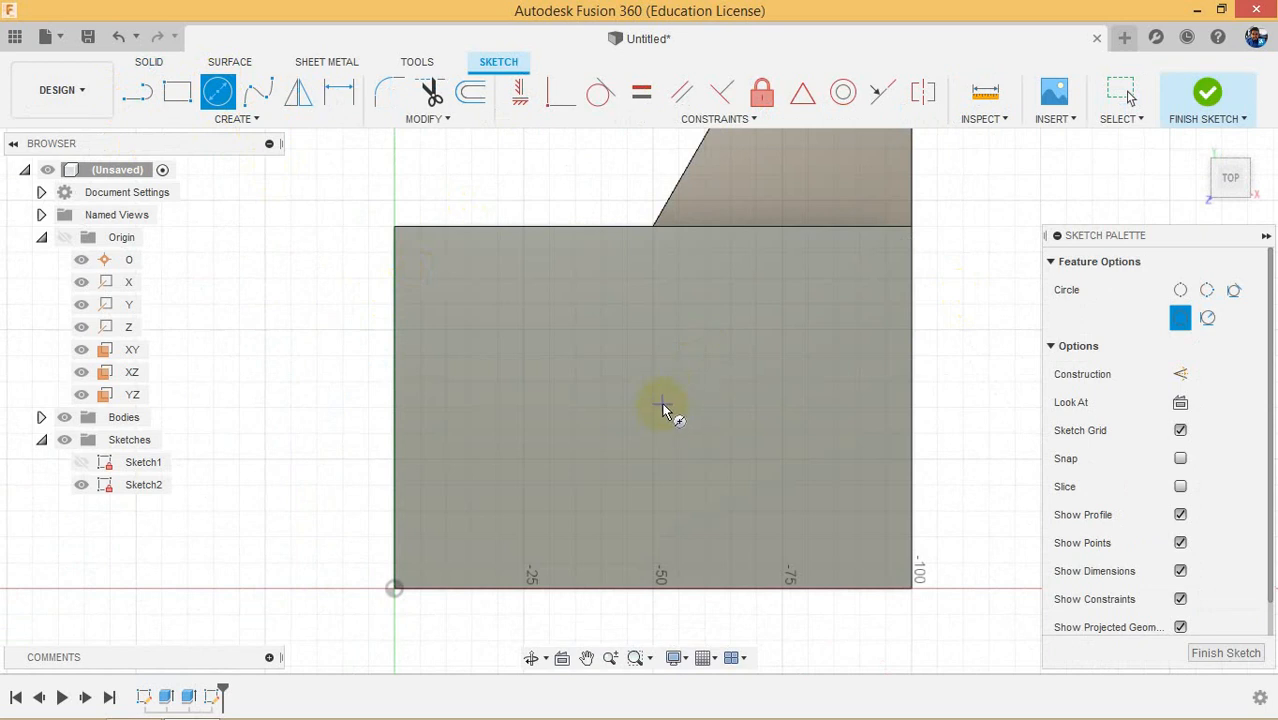
pyautogui.click(662, 404)
pyautogui.click(608, 465)
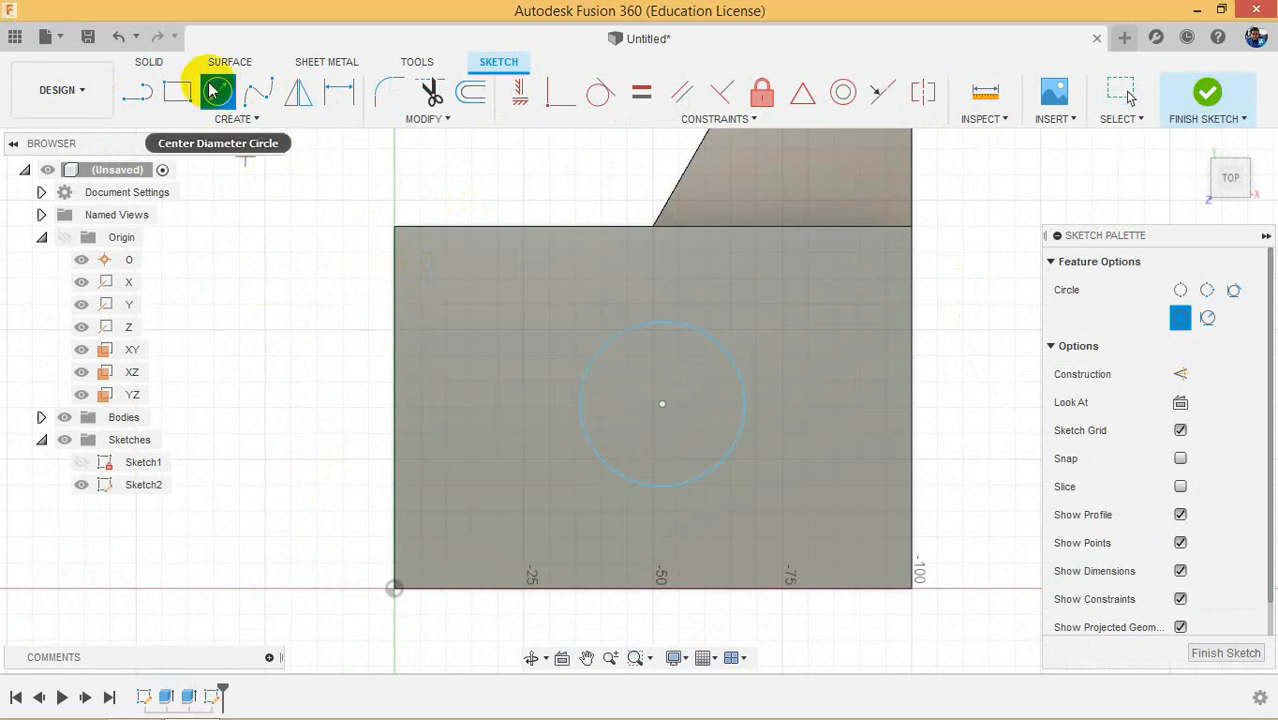
# Step: Dimension the circle's diameter as 30 mm
pyautogui.click(336, 92)
pyautogui.click(616, 347)
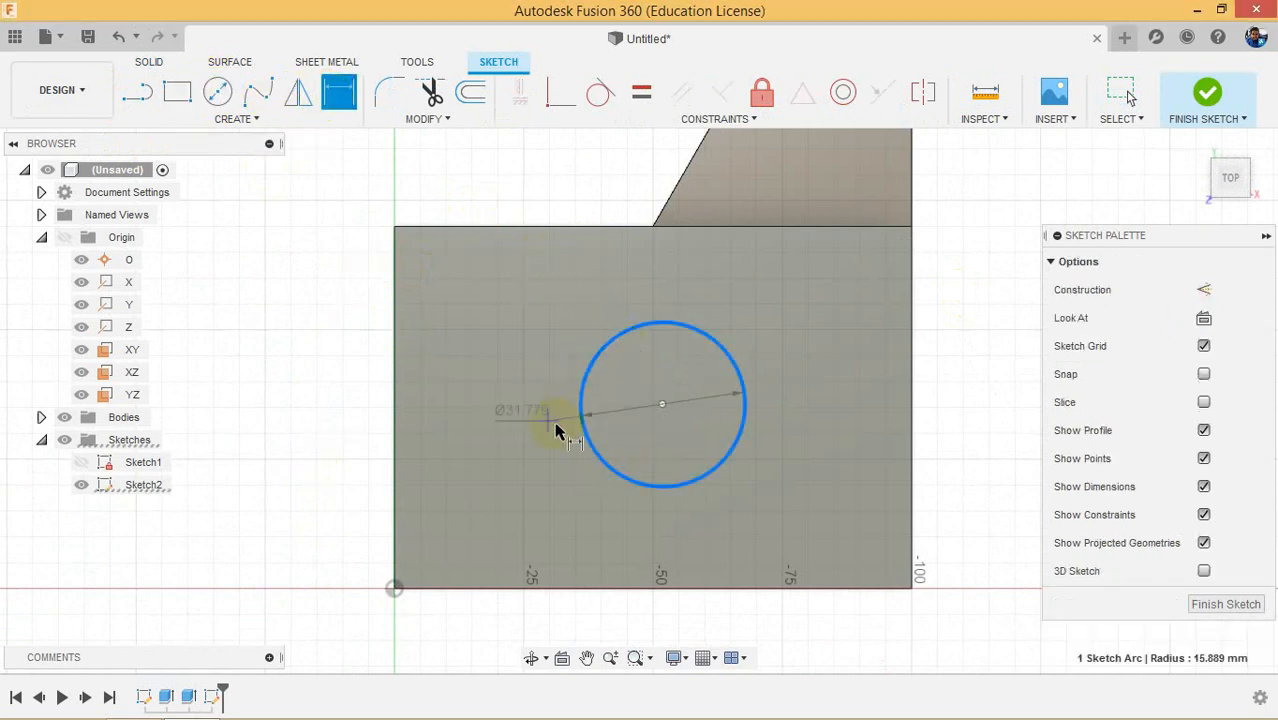
pyautogui.click(493, 398)
pyautogui.write('30')
pyautogui.press('Return')
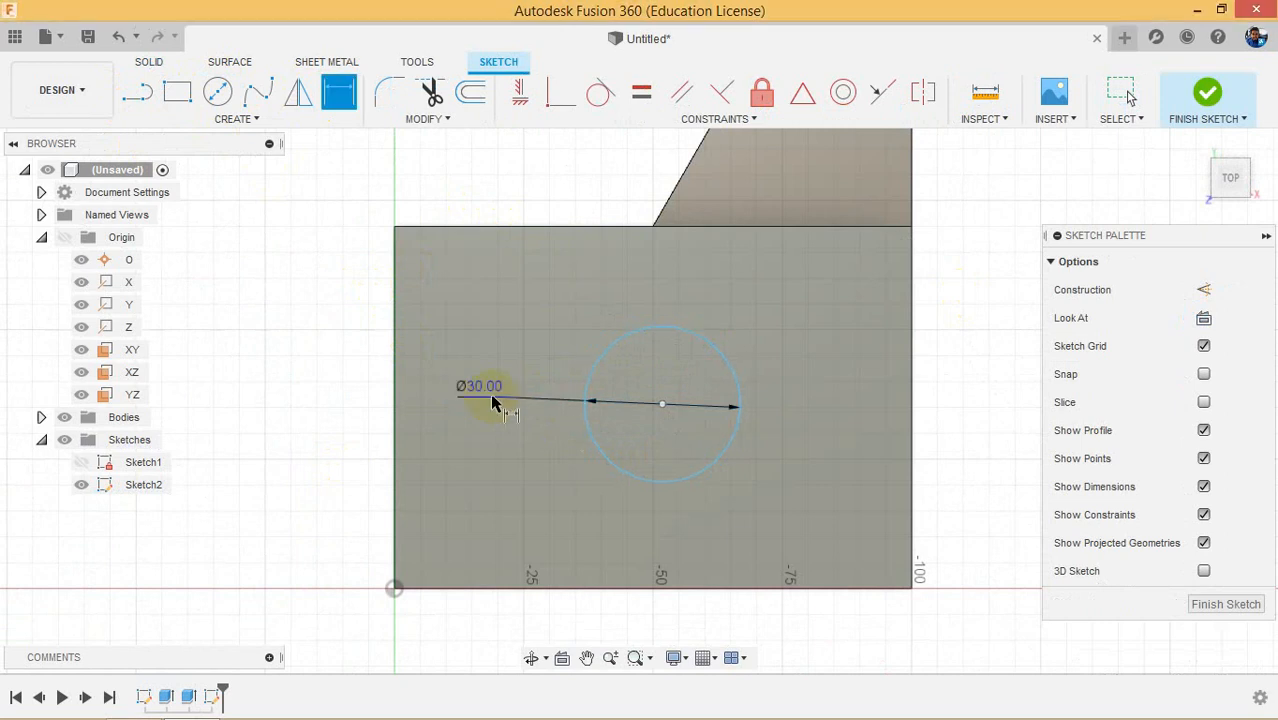
# Step: Dimension the circle's center 35 mm from the block edge lying on the red axis
pyautogui.click(693, 333)
pyautogui.click(590, 588)
pyautogui.click(807, 470)
pyautogui.write('35')
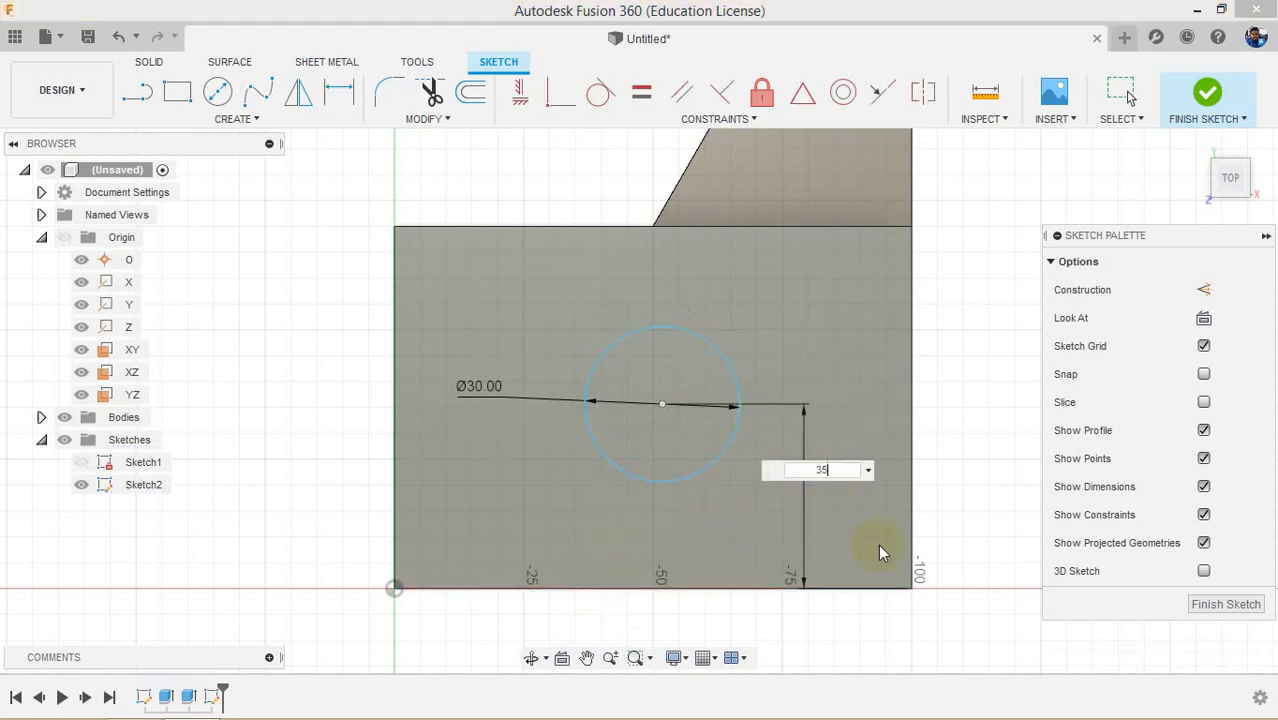
pyautogui.press('Return')
# Step: Dimension the circle's center 50 mm from the block edge lying on the green axis and finish the sketch
pyautogui.click(701, 488)
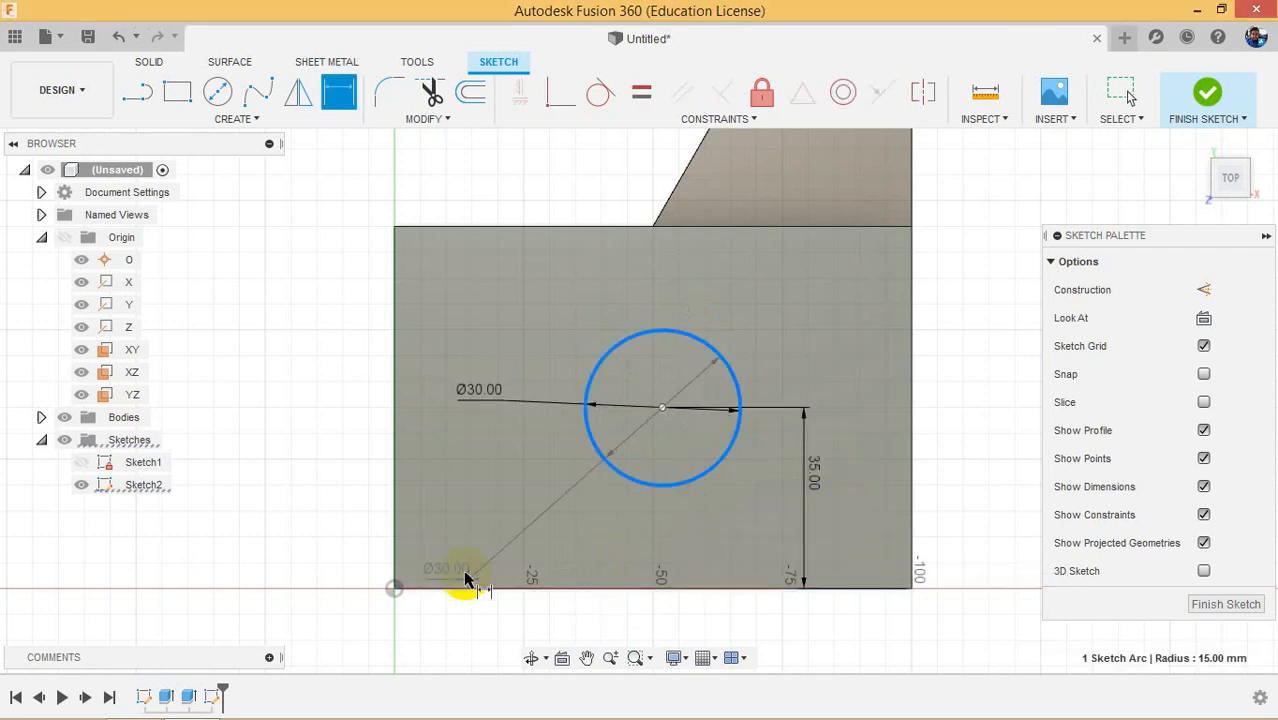
pyautogui.click(393, 450)
pyautogui.click(502, 288)
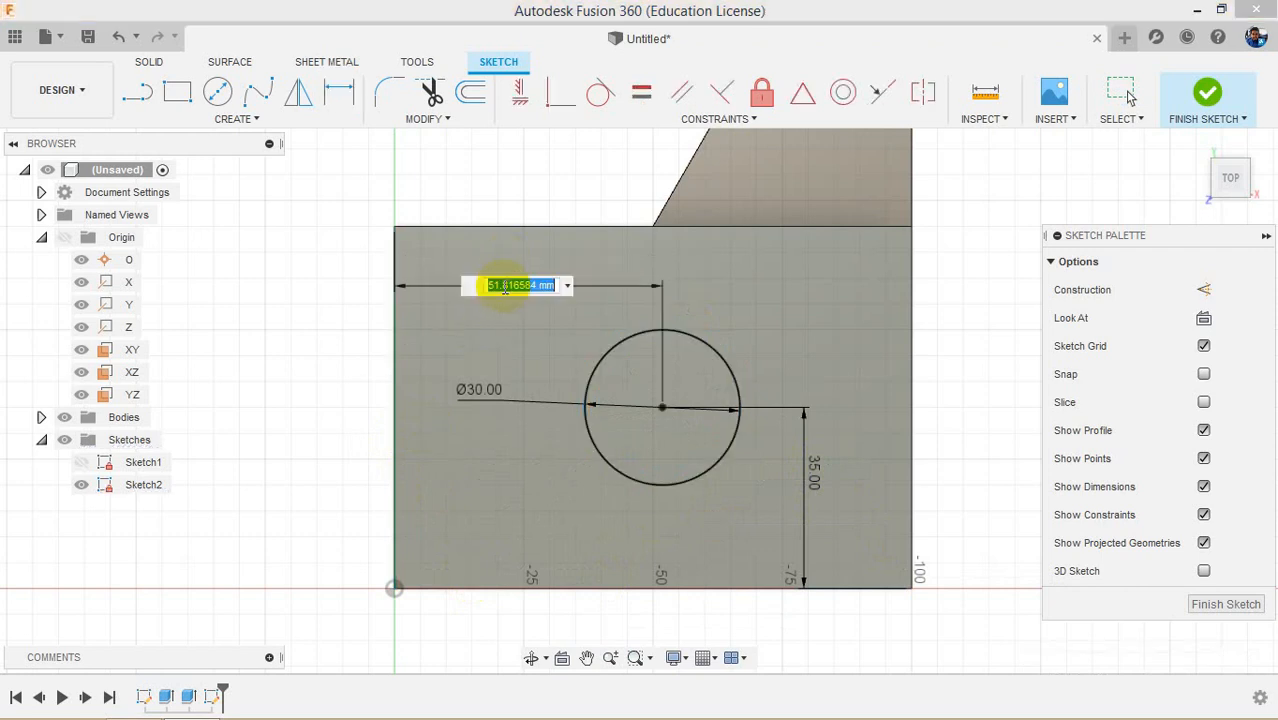
pyautogui.write('50')
pyautogui.press('Return')
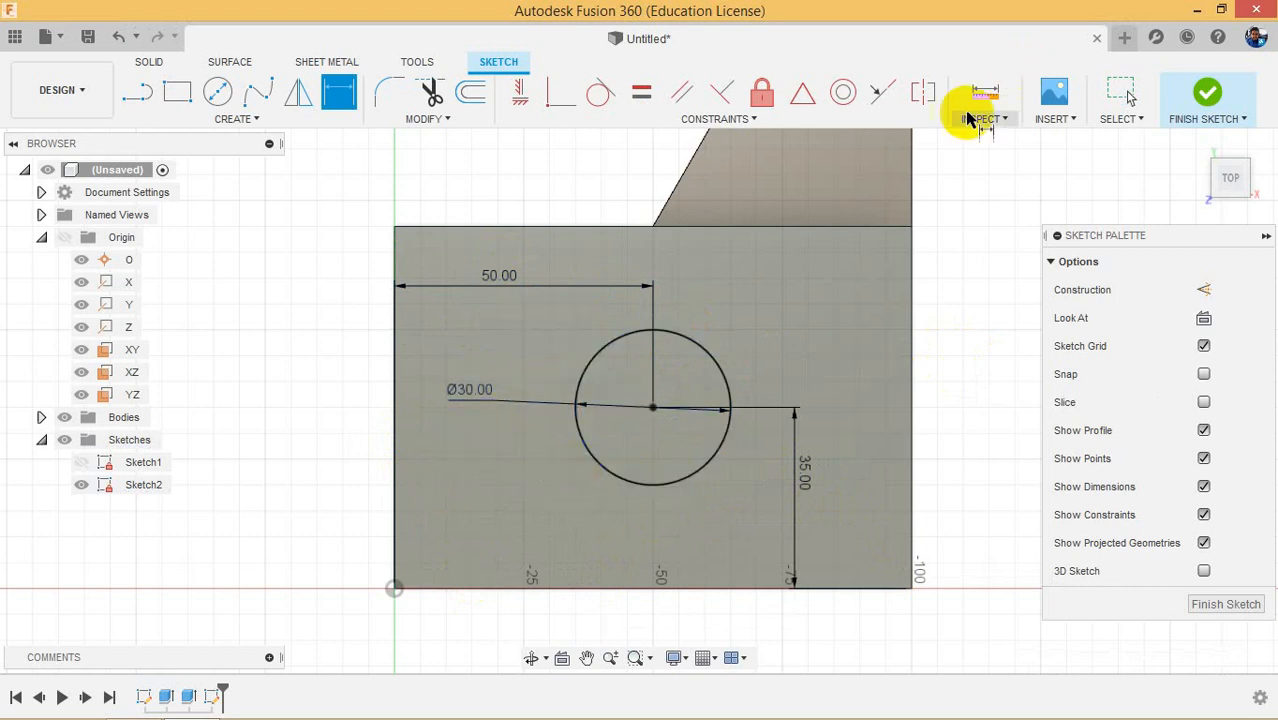
pyautogui.click(1205, 93)
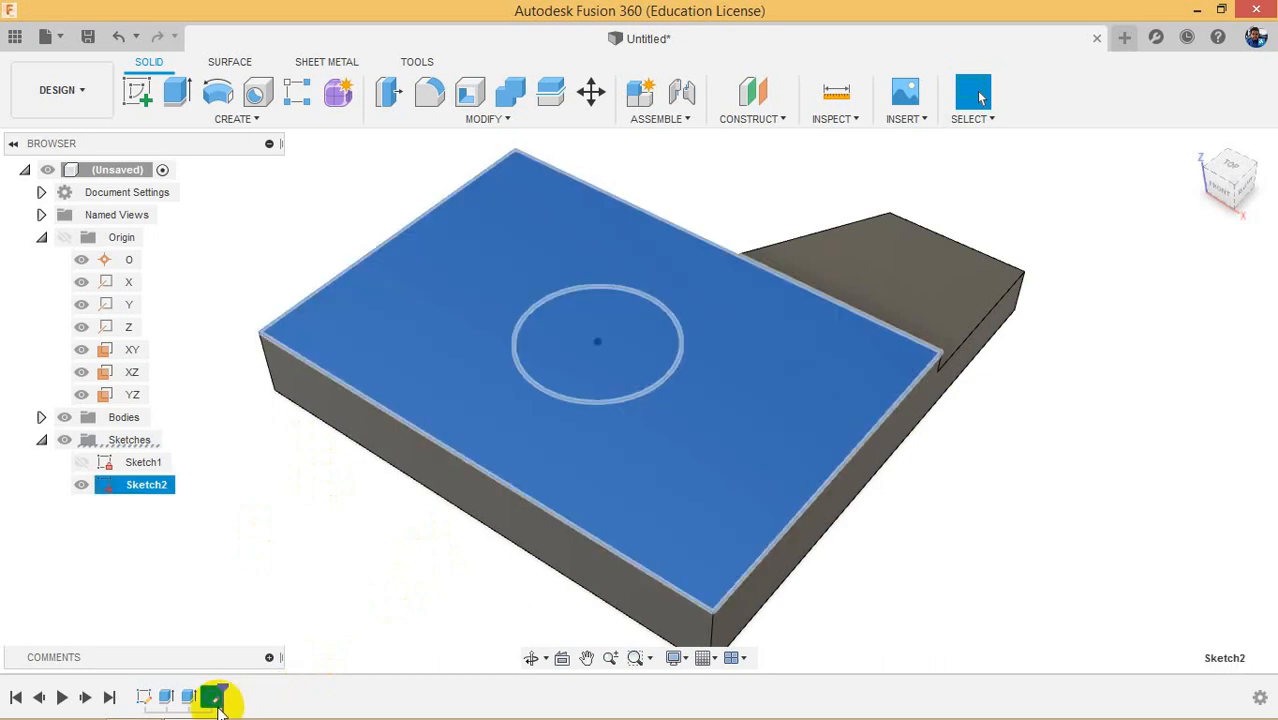
pyautogui.click(648, 325)
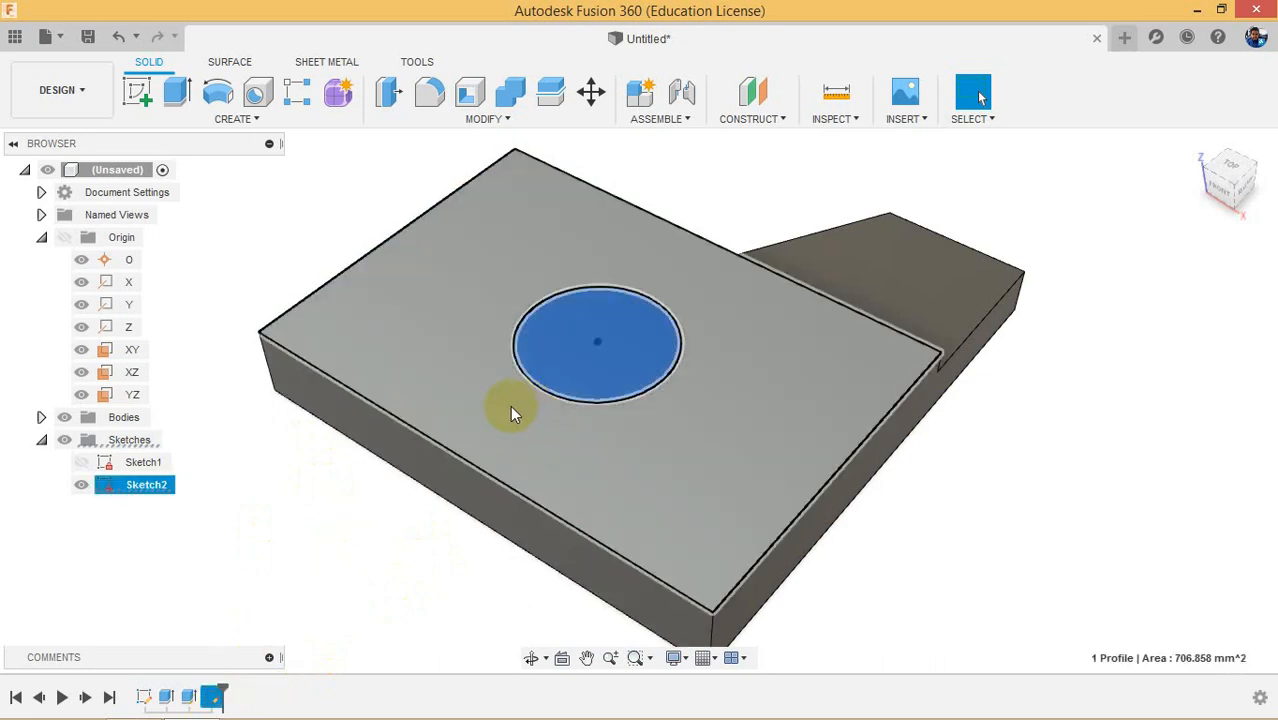
pyautogui.click(465, 543)
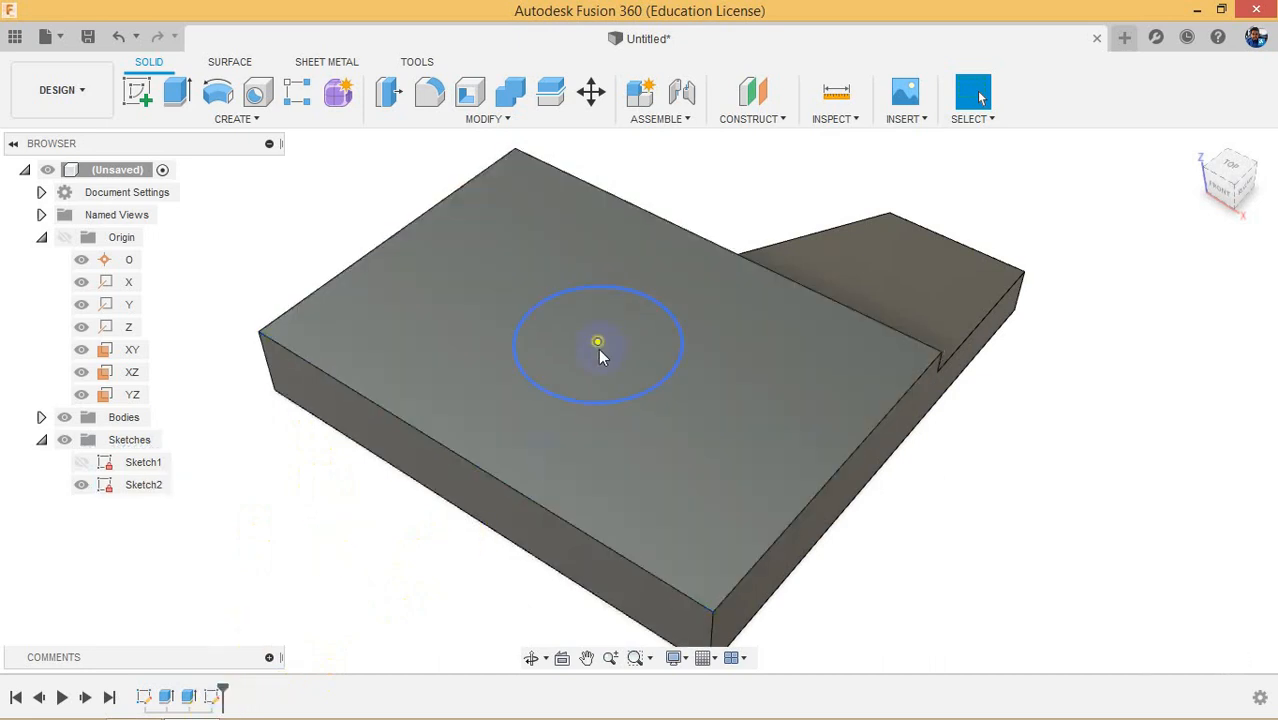
pyautogui.click(633, 330)
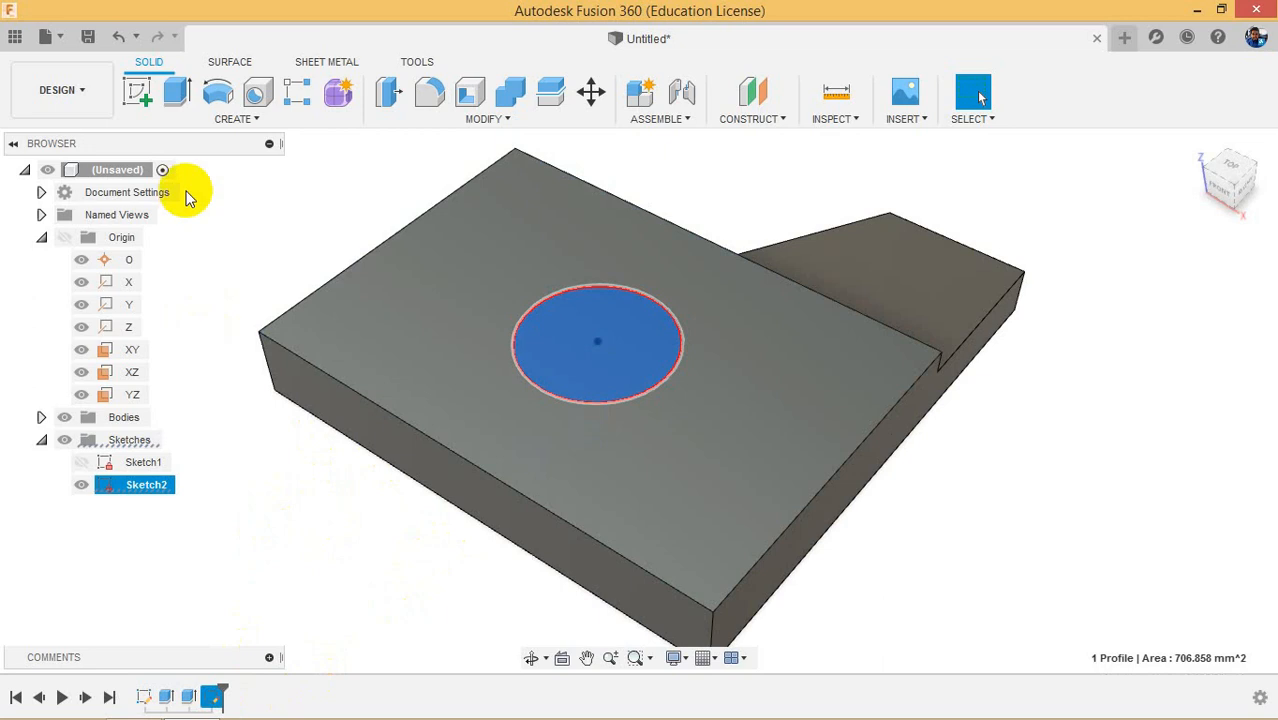
pyautogui.click(430, 606)
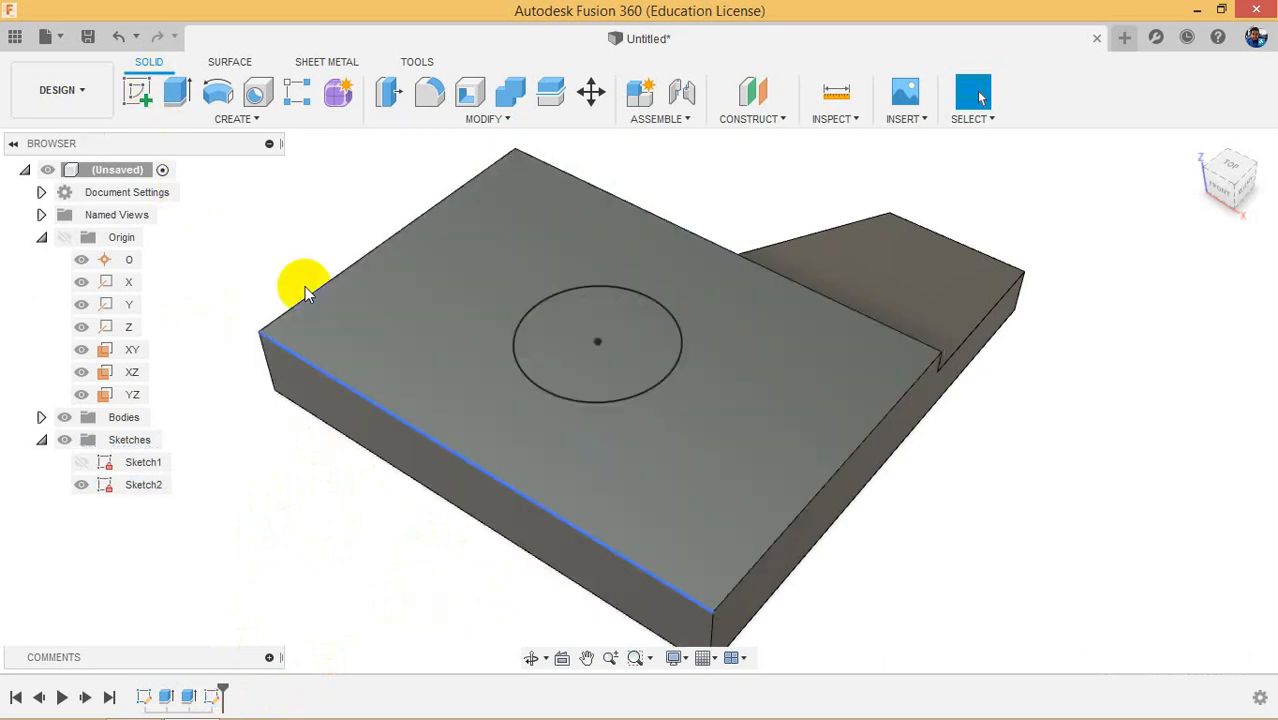
# Step: Extrude the circle profile -40 mm through the block as a cut and inspect the preview from the underside
pyautogui.click(178, 104)
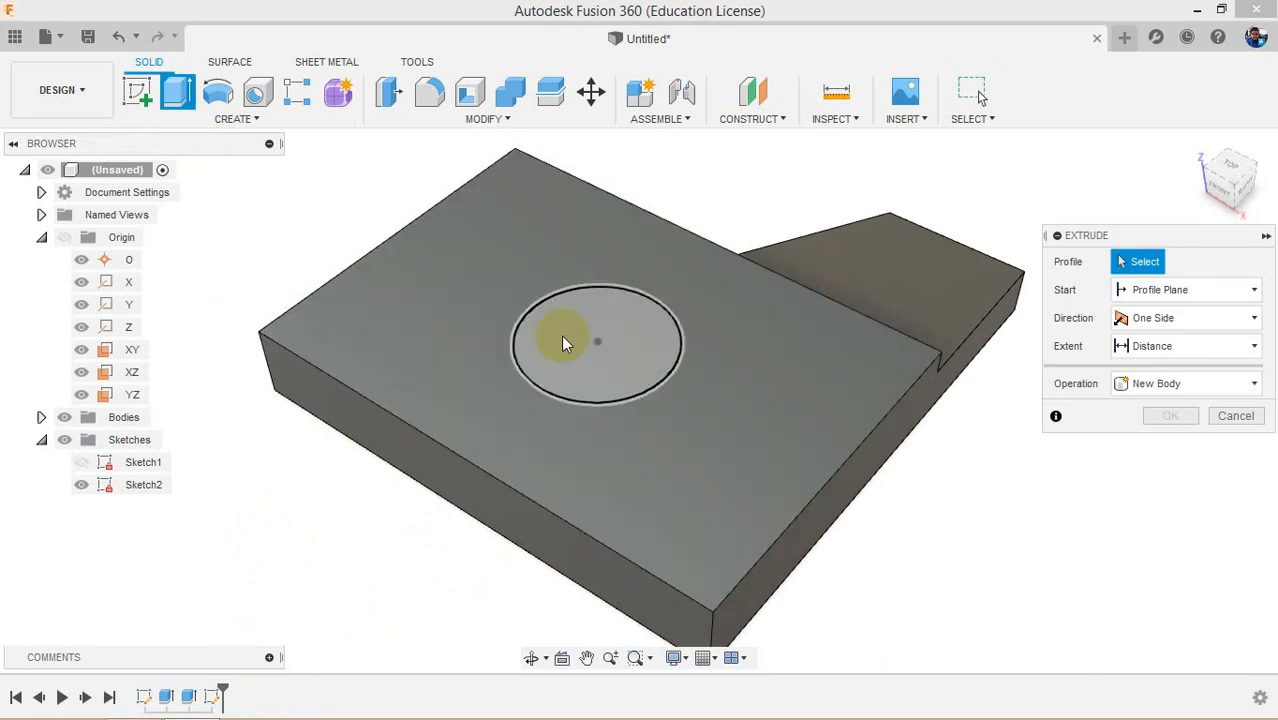
pyautogui.click(572, 338)
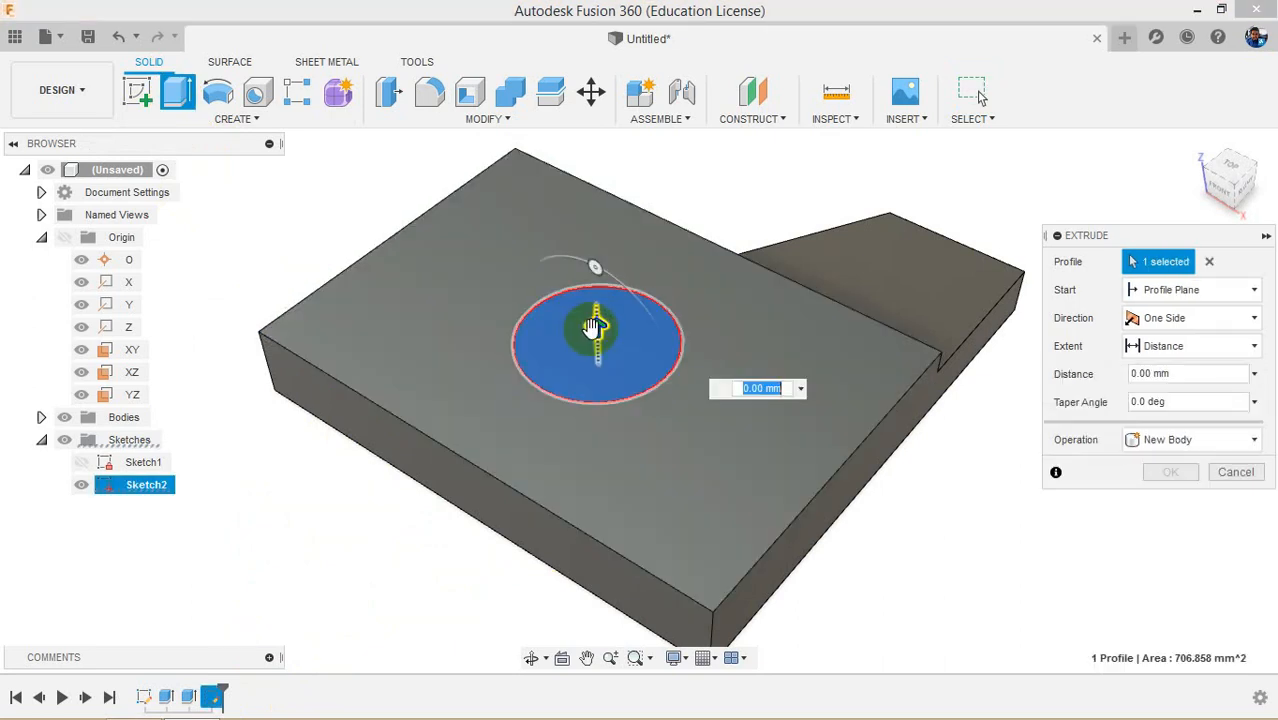
pyautogui.moveTo(592, 328); pyautogui.dragTo(592, 331)
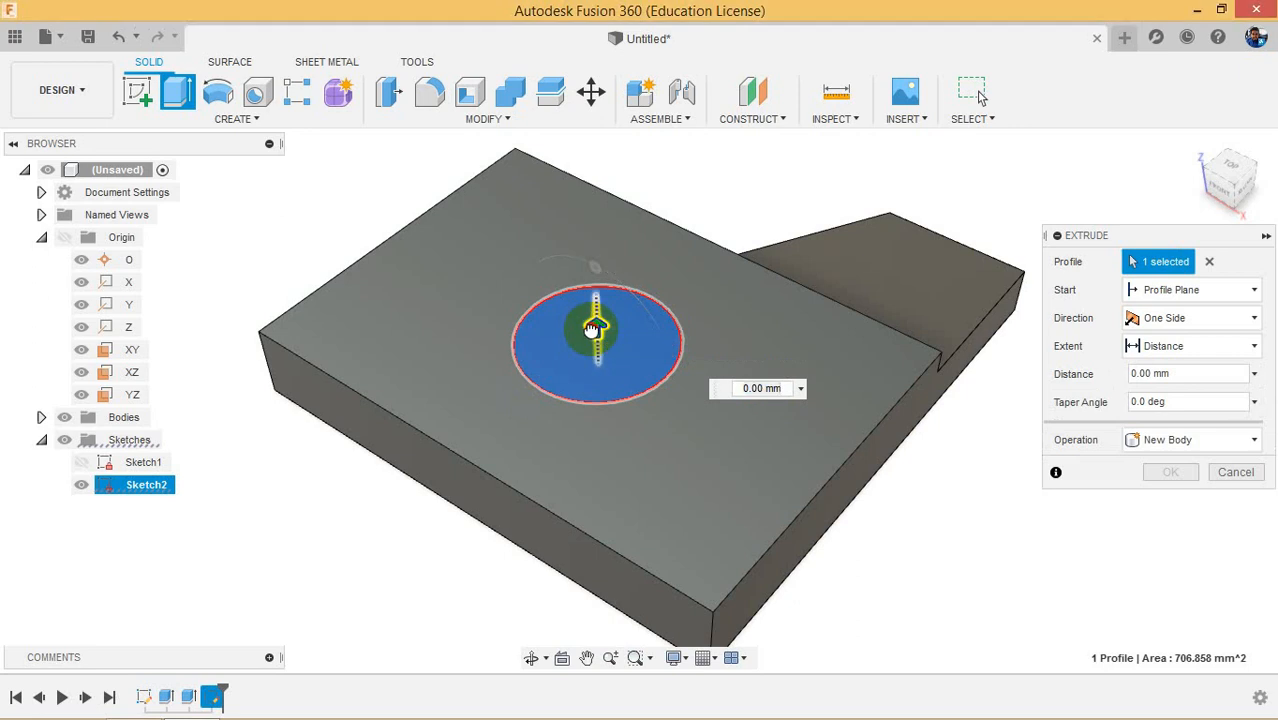
pyautogui.moveTo(592, 330); pyautogui.dragTo(586, 483)
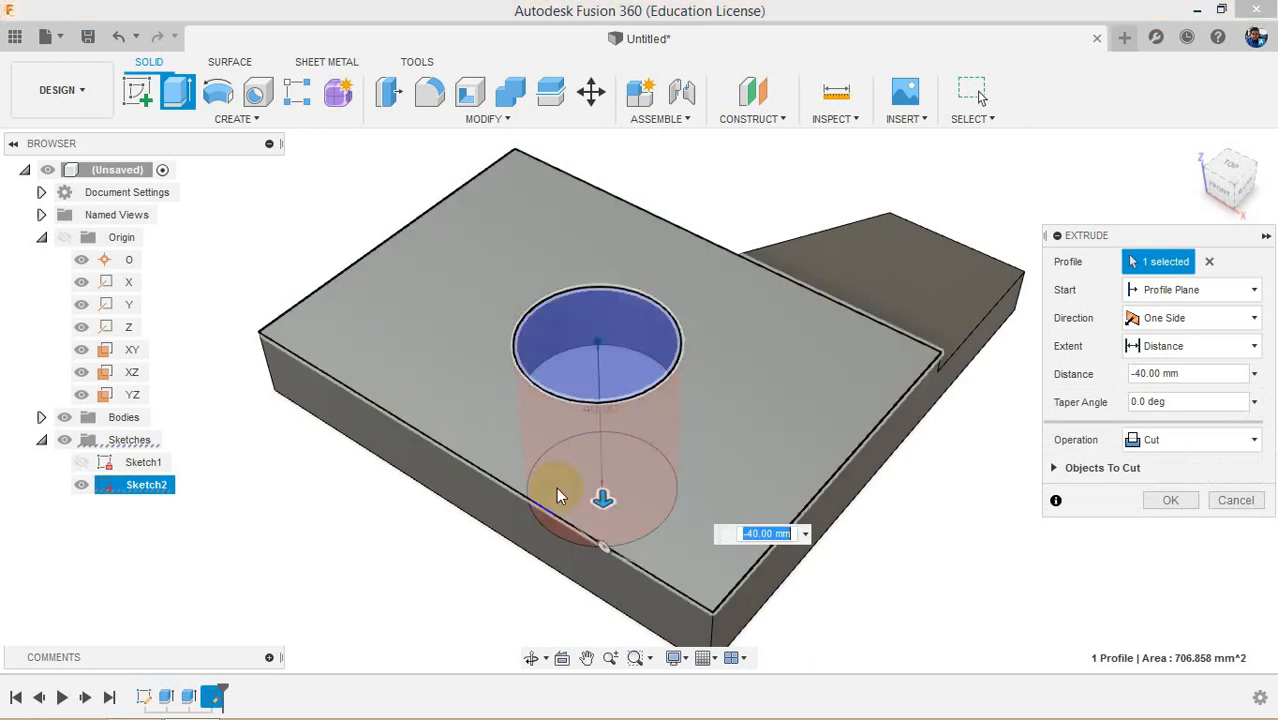
pyautogui.click(1222, 198)
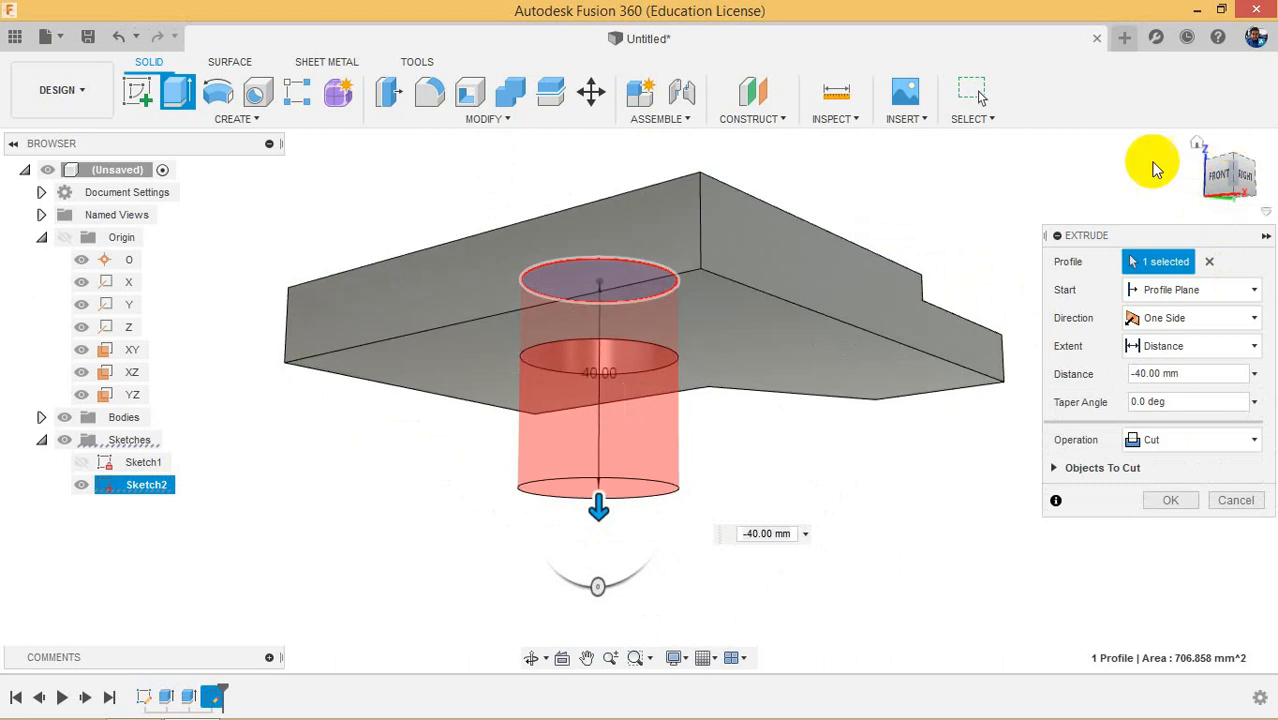
# Step: Try the Join operation for the cylinder, switch back to Cut and complete the -40 mm extrusion
pyautogui.click(1174, 446)
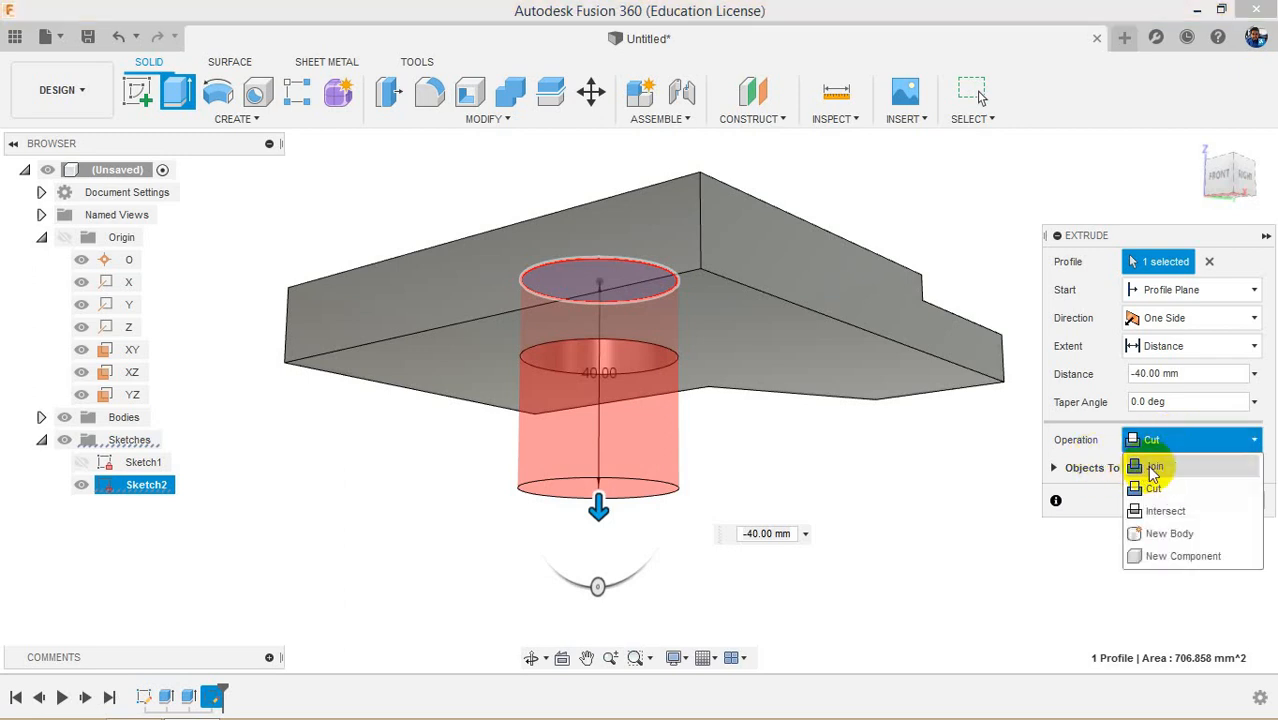
pyautogui.click(1152, 467)
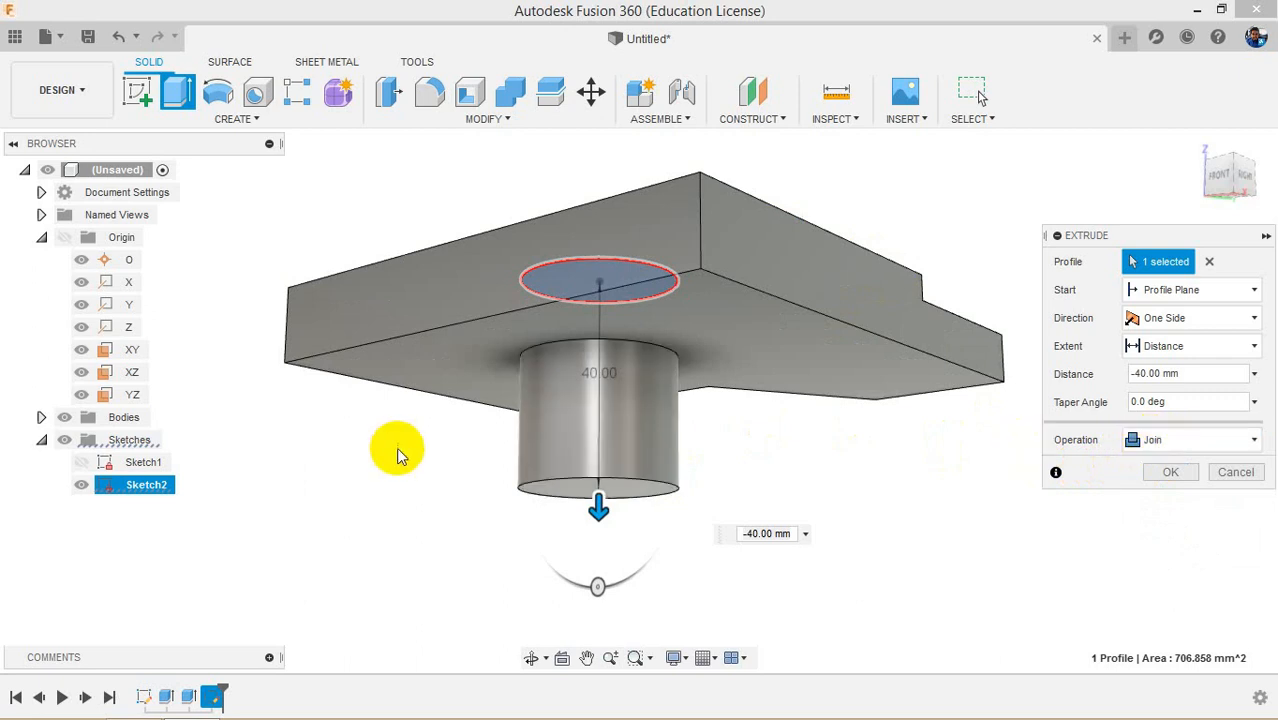
pyautogui.click(1186, 440)
pyautogui.click(1155, 485)
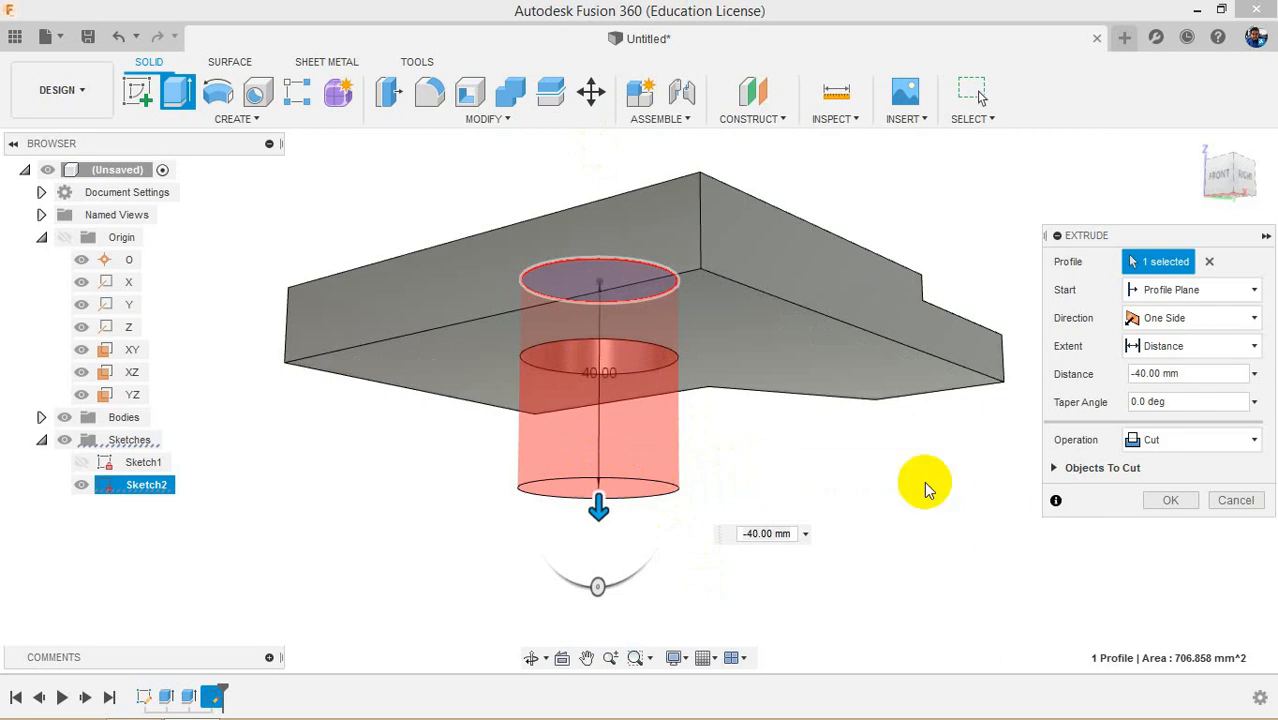
pyautogui.click(1153, 503)
pyautogui.moveTo(1218, 186); pyautogui.dragTo(1222, 227)
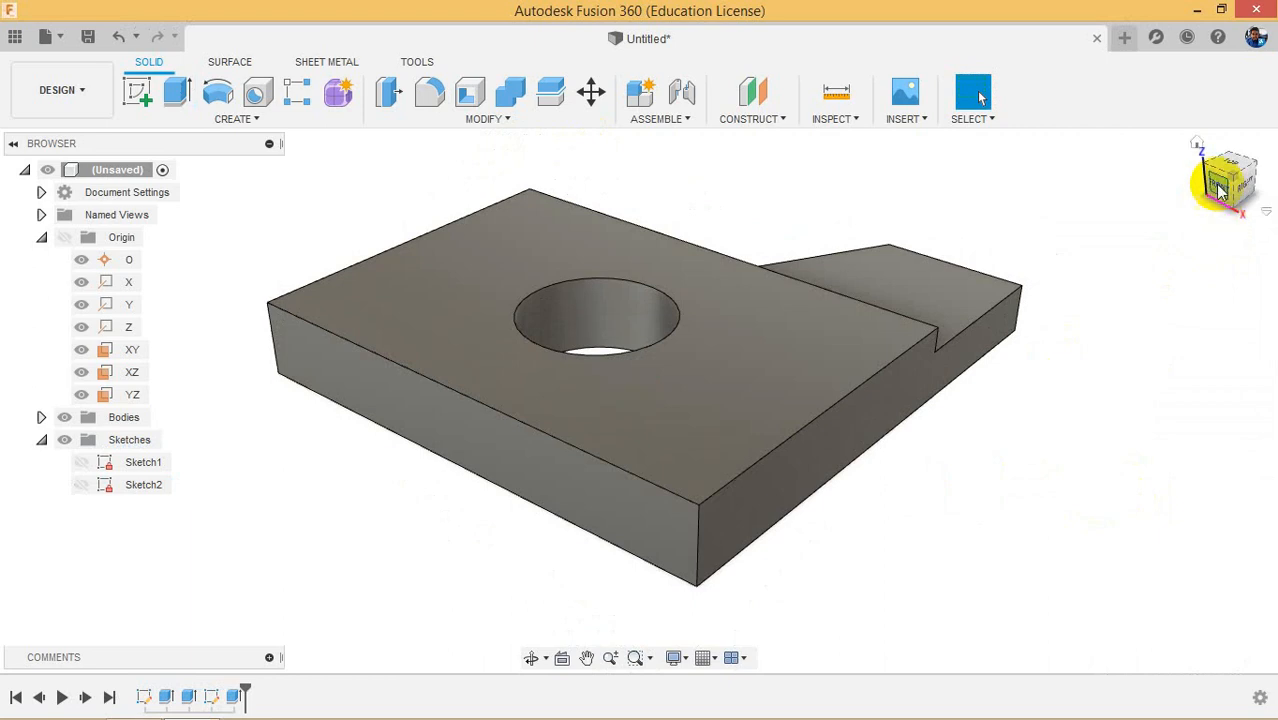
# Step: Edit the circular cut extrusion and reduce its distance to -5 mm
pyautogui.rightClick(236, 699)
pyautogui.click(165, 548)
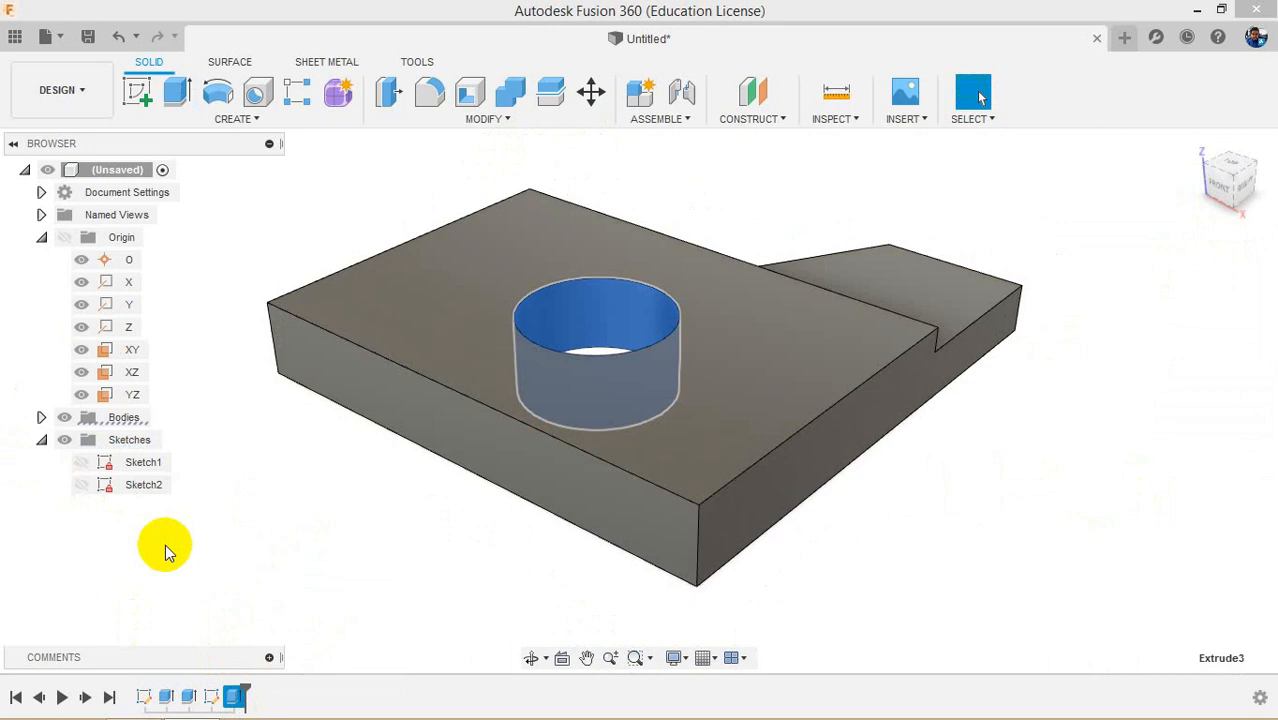
pyautogui.rightClick(232, 693)
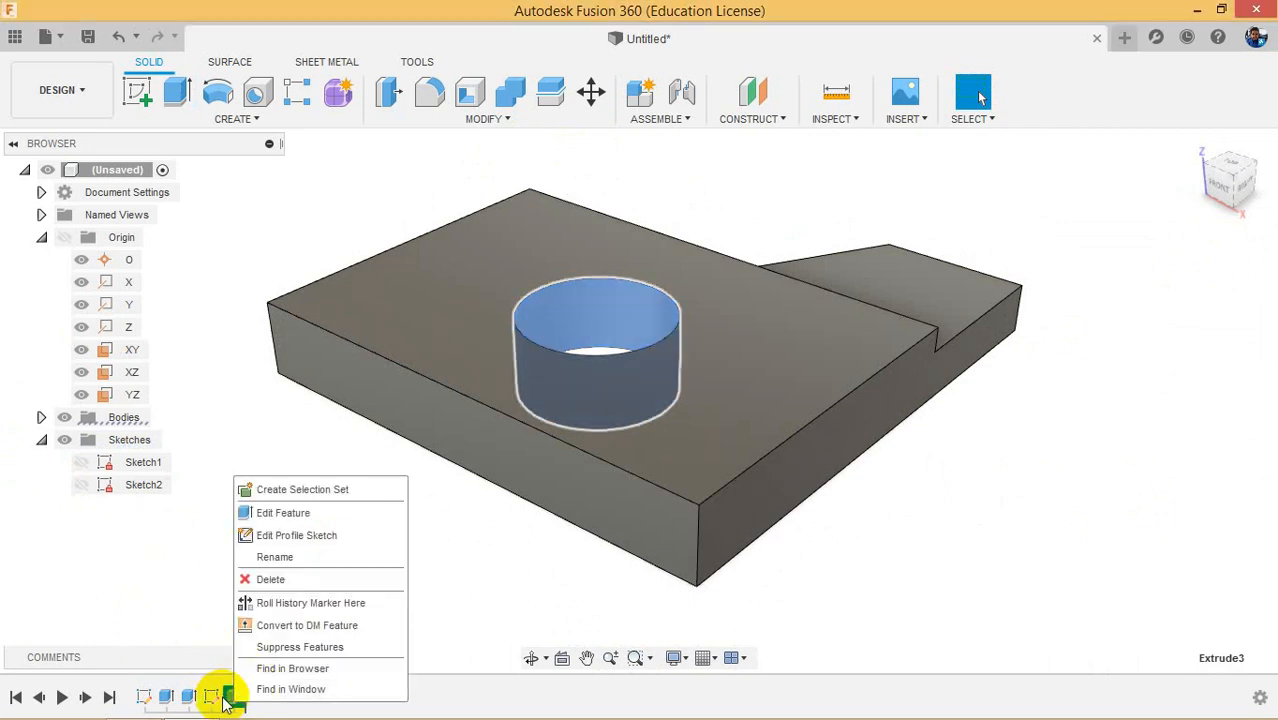
pyautogui.click(268, 514)
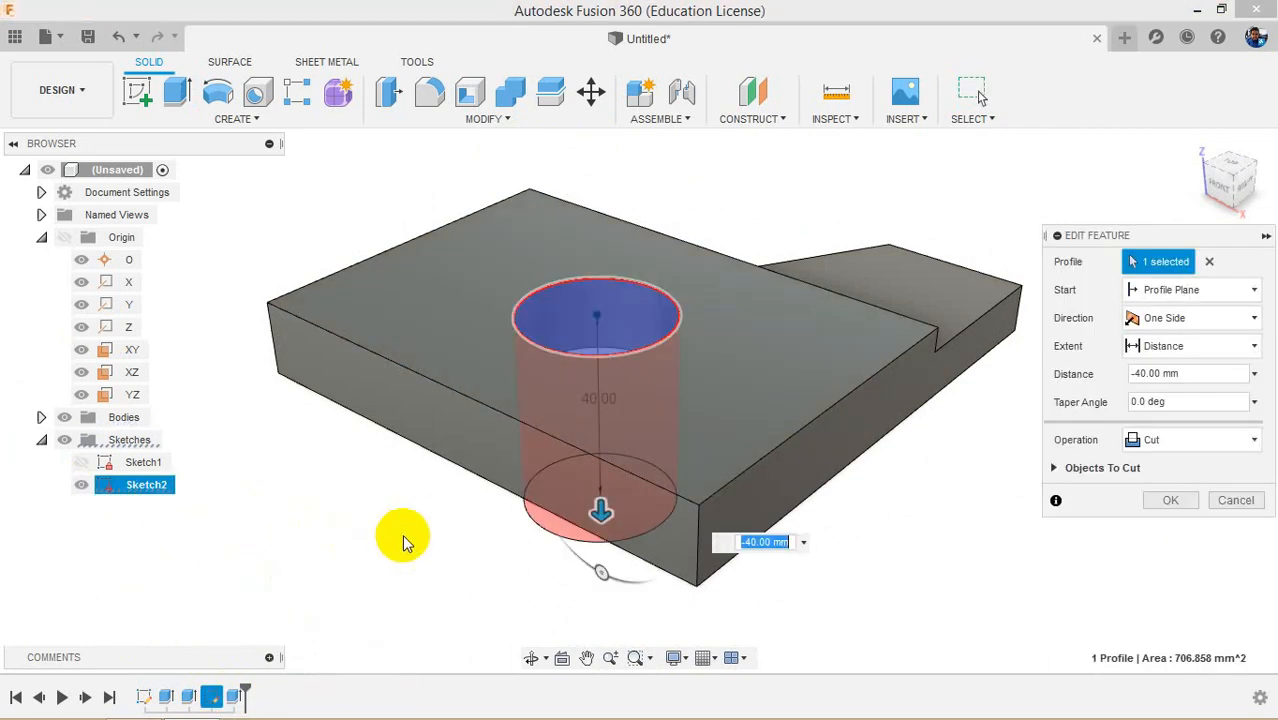
pyautogui.moveTo(600, 515); pyautogui.dragTo(612, 362)
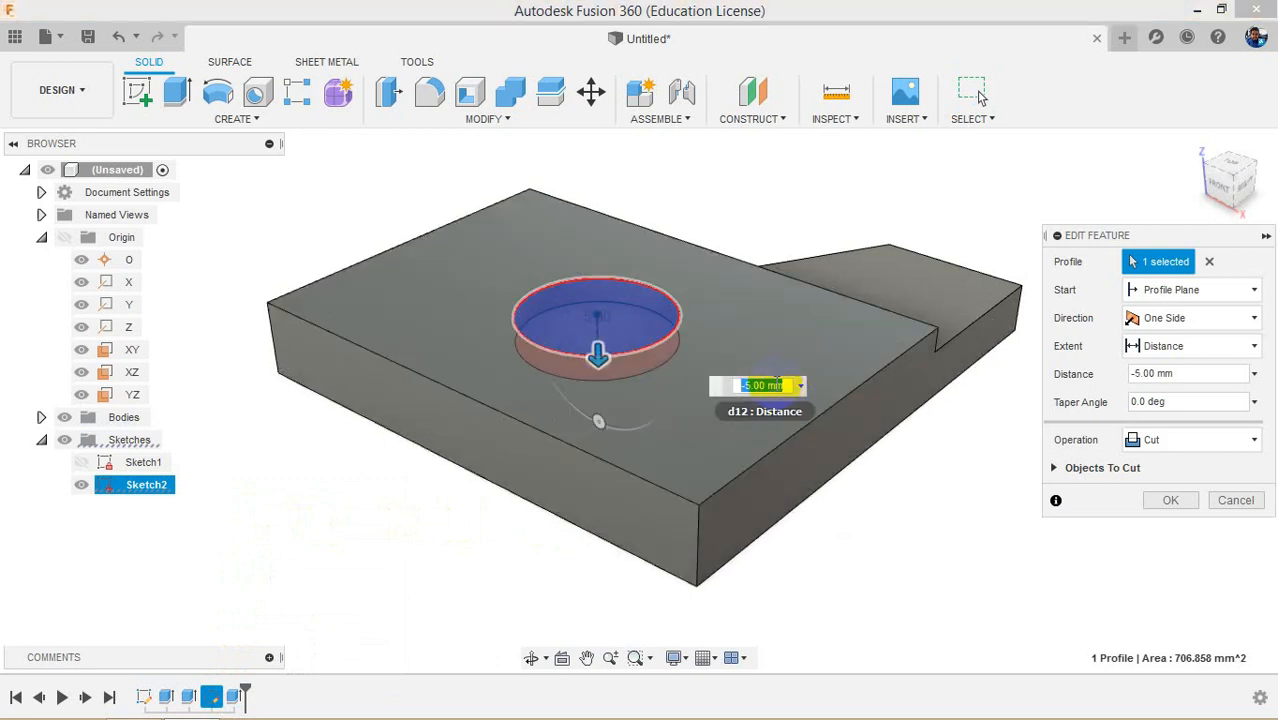
pyautogui.moveTo(1217, 191)
pyautogui.mouseDown()
pyautogui.moveTo(1227, 154)
pyautogui.moveTo(633, 247)
pyautogui.mouseUp()
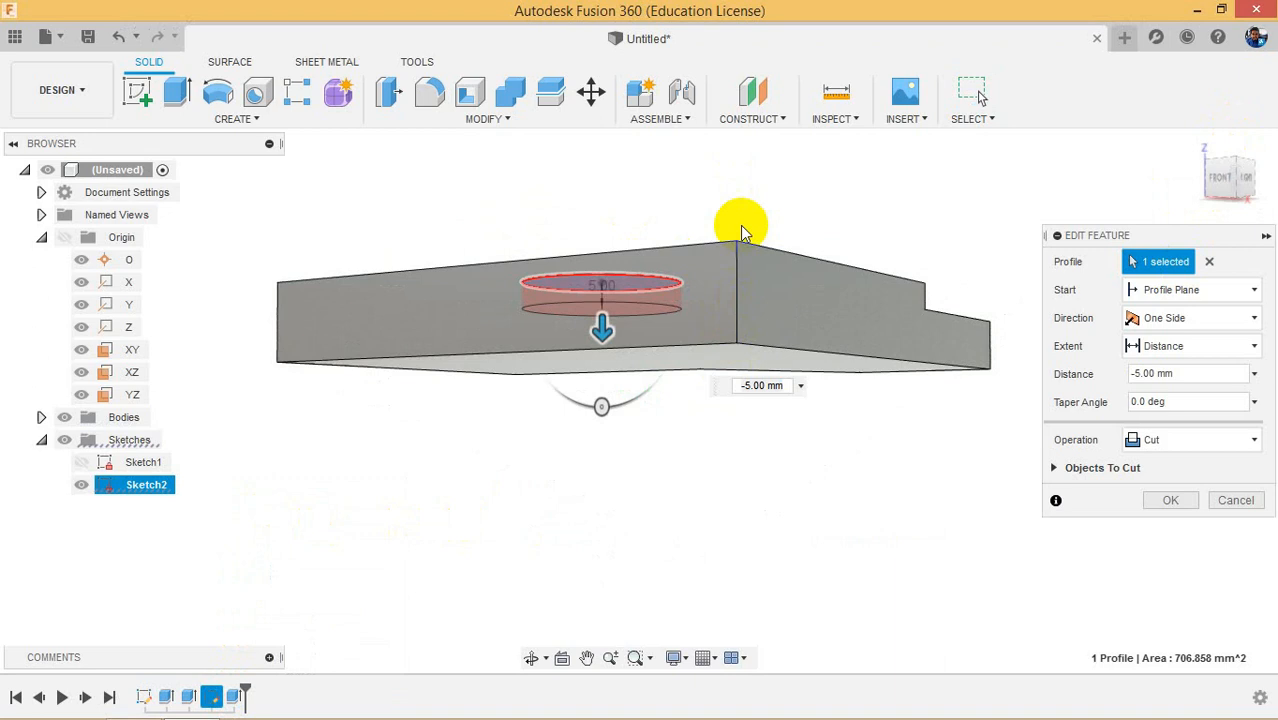
pyautogui.click(1165, 498)
# Step: Inspect the circular pocket and its floor face from above and from the side
pyautogui.moveTo(1210, 200); pyautogui.dragTo(1218, 265)
pyautogui.click(588, 428)
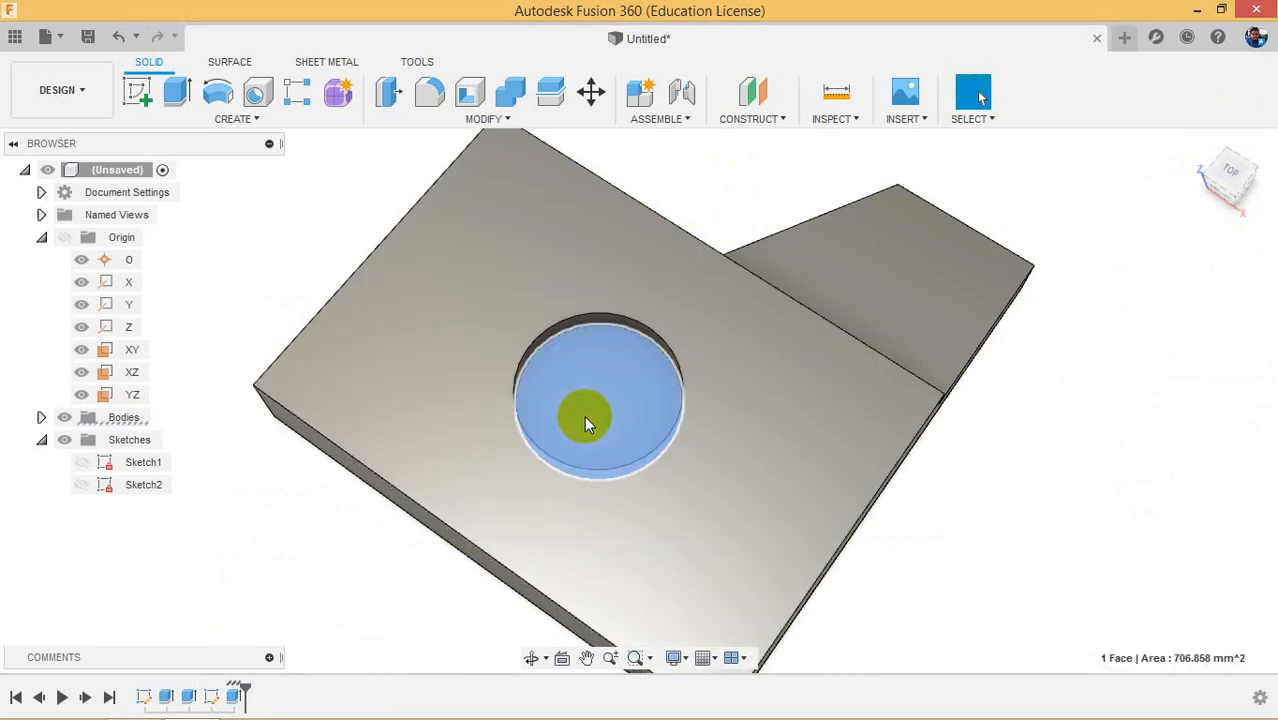
pyautogui.moveTo(1228, 172)
pyautogui.mouseDown()
pyautogui.moveTo(1218, 137)
pyautogui.moveTo(1178, 146)
pyautogui.mouseUp()
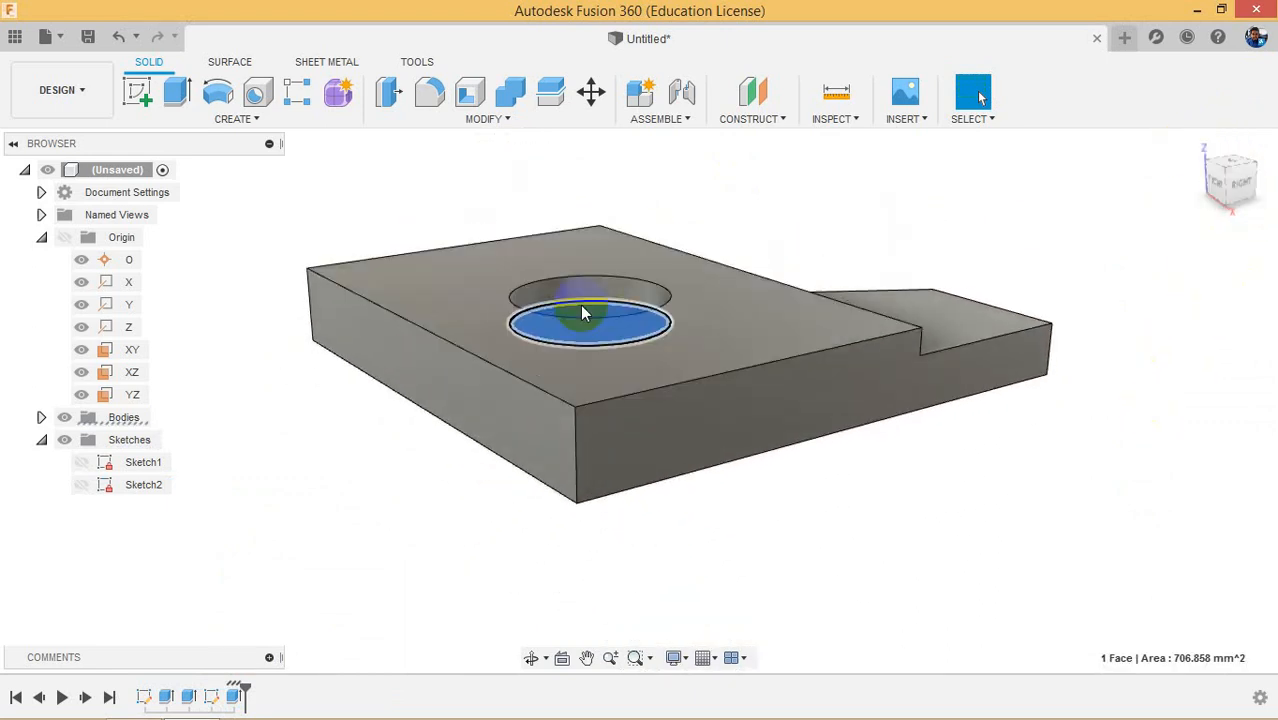
pyautogui.click(832, 240)
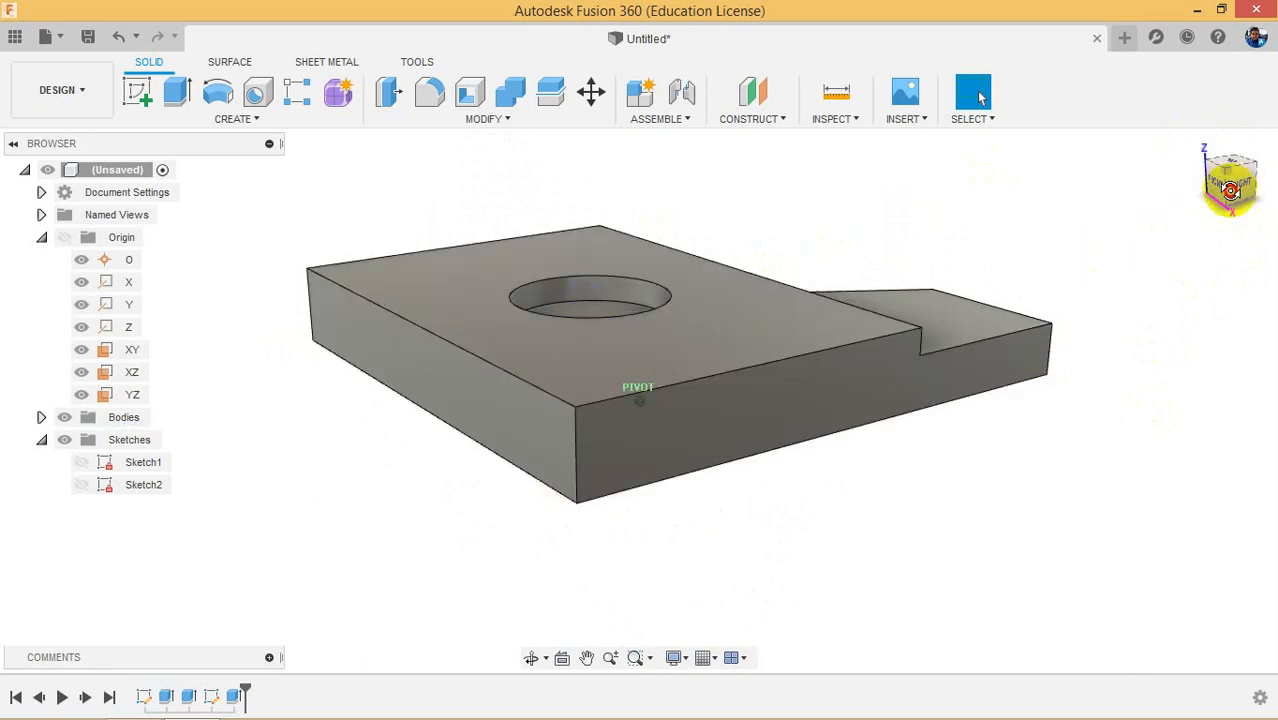
# Step: Delete the circular cut extrusion and the circle sketch on the block's upper face
pyautogui.moveTo(1230, 190); pyautogui.dragTo(1230, 222)
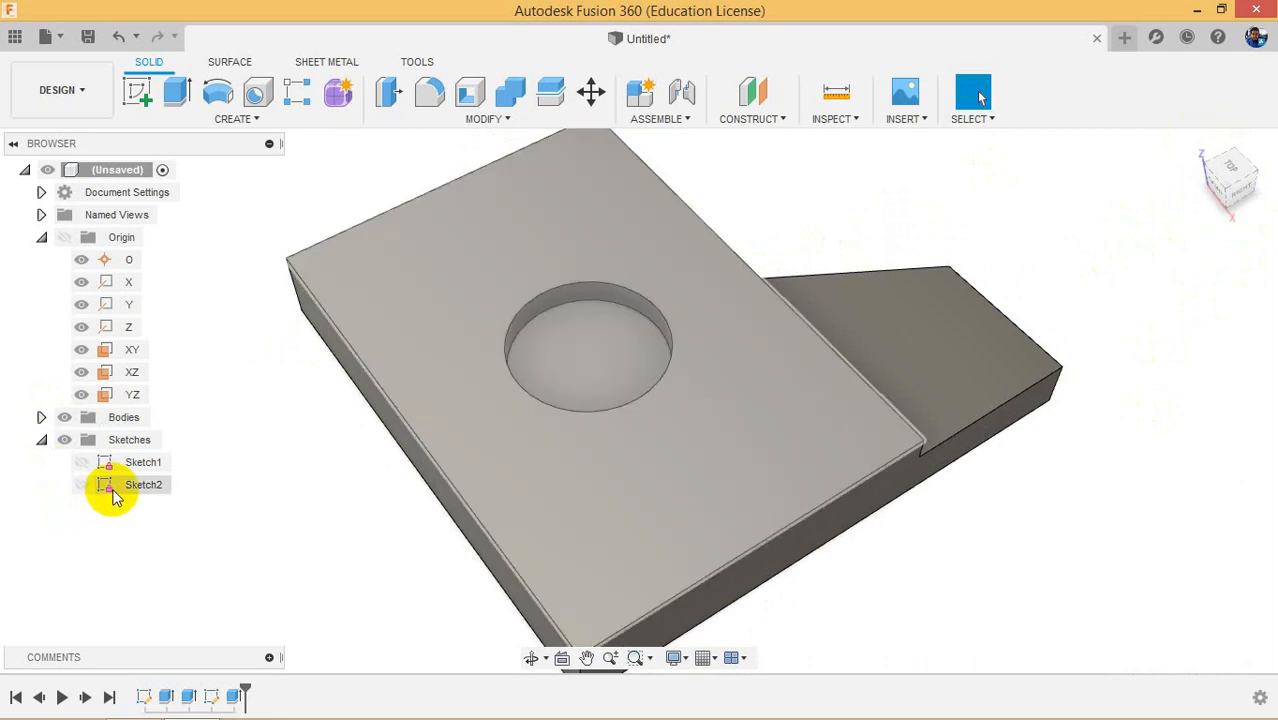
pyautogui.rightClick(234, 697)
pyautogui.click(249, 579)
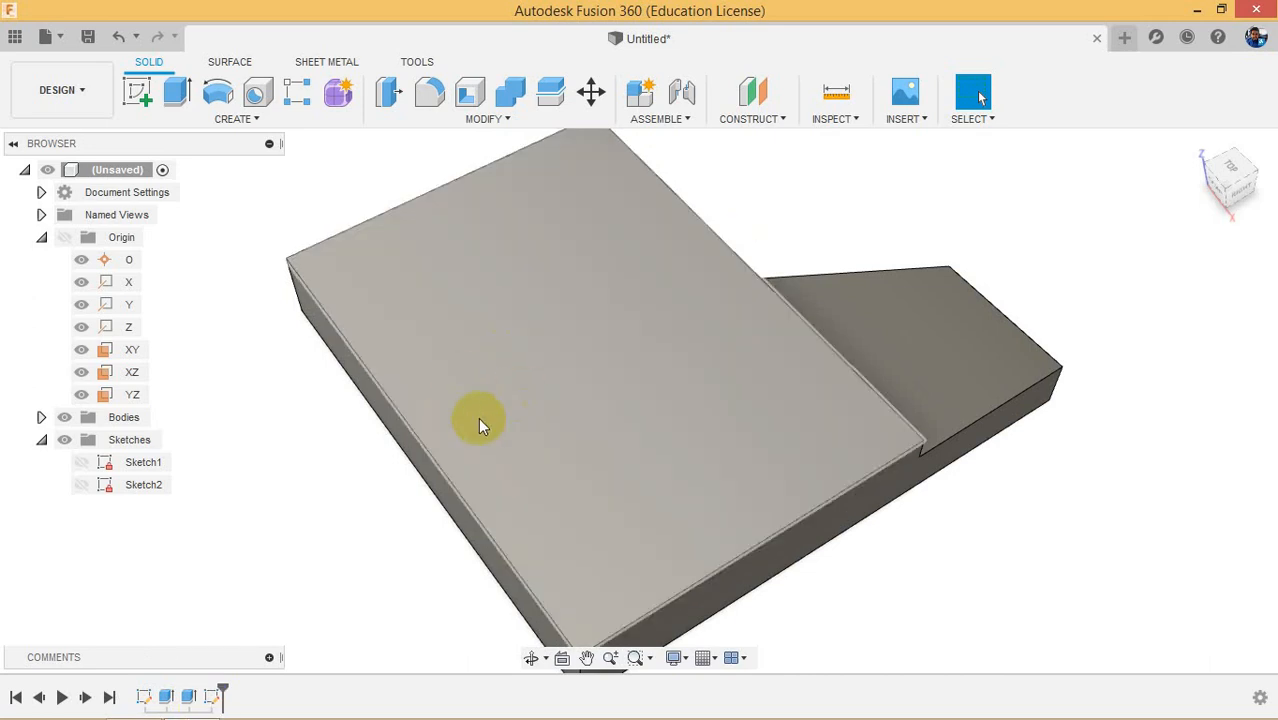
pyautogui.rightClick(213, 697)
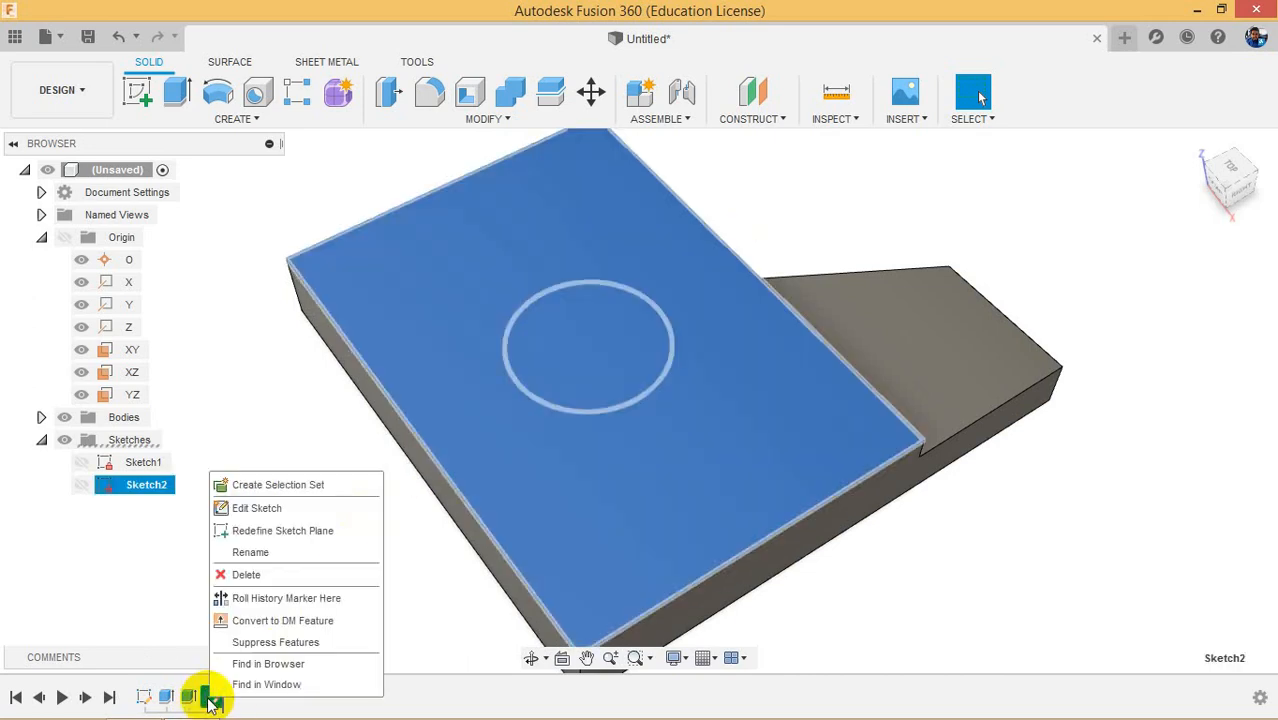
pyautogui.click(253, 584)
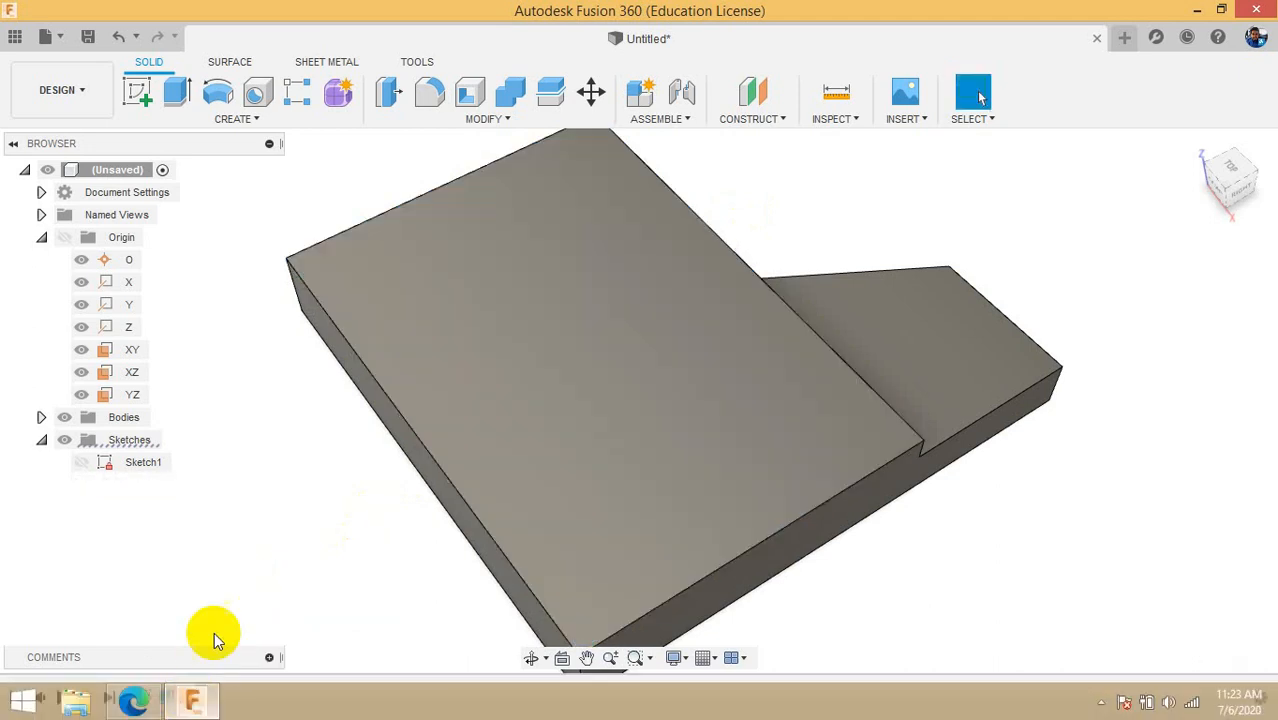
# Step: Delete the trapezoid extrusion and the rectangular block extrusion from the design history
pyautogui.rightClick(188, 694)
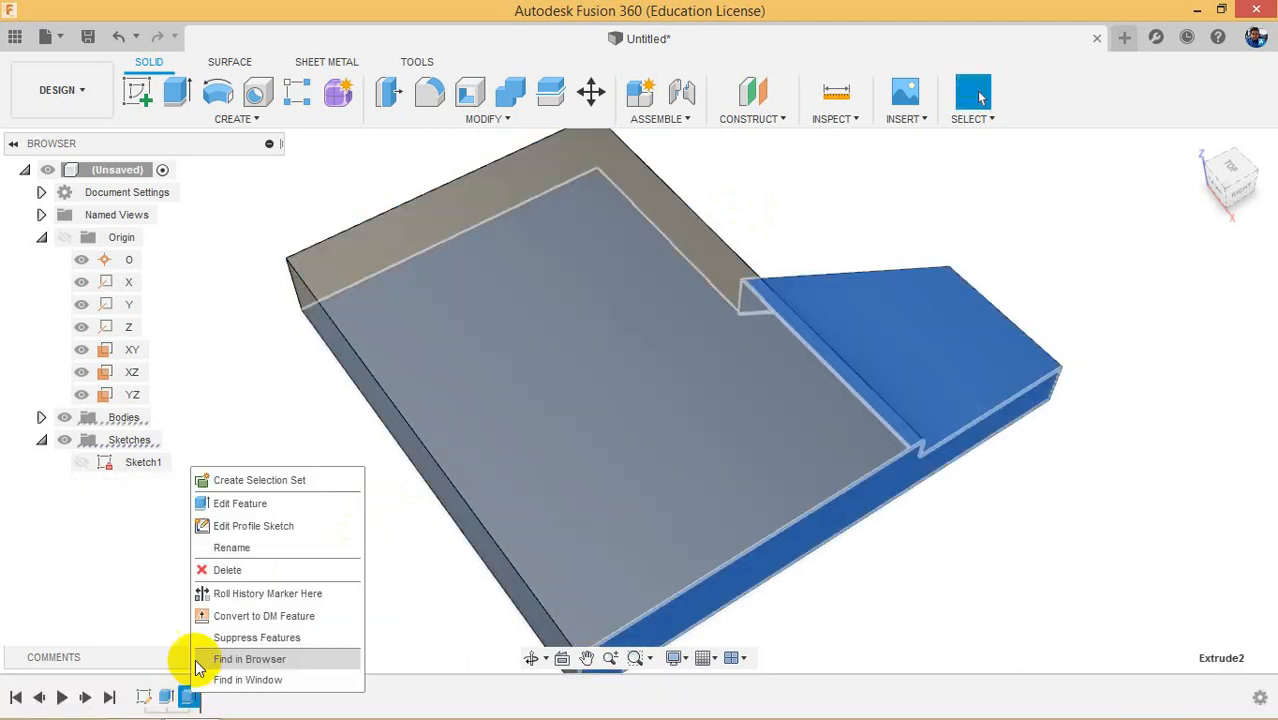
pyautogui.click(238, 578)
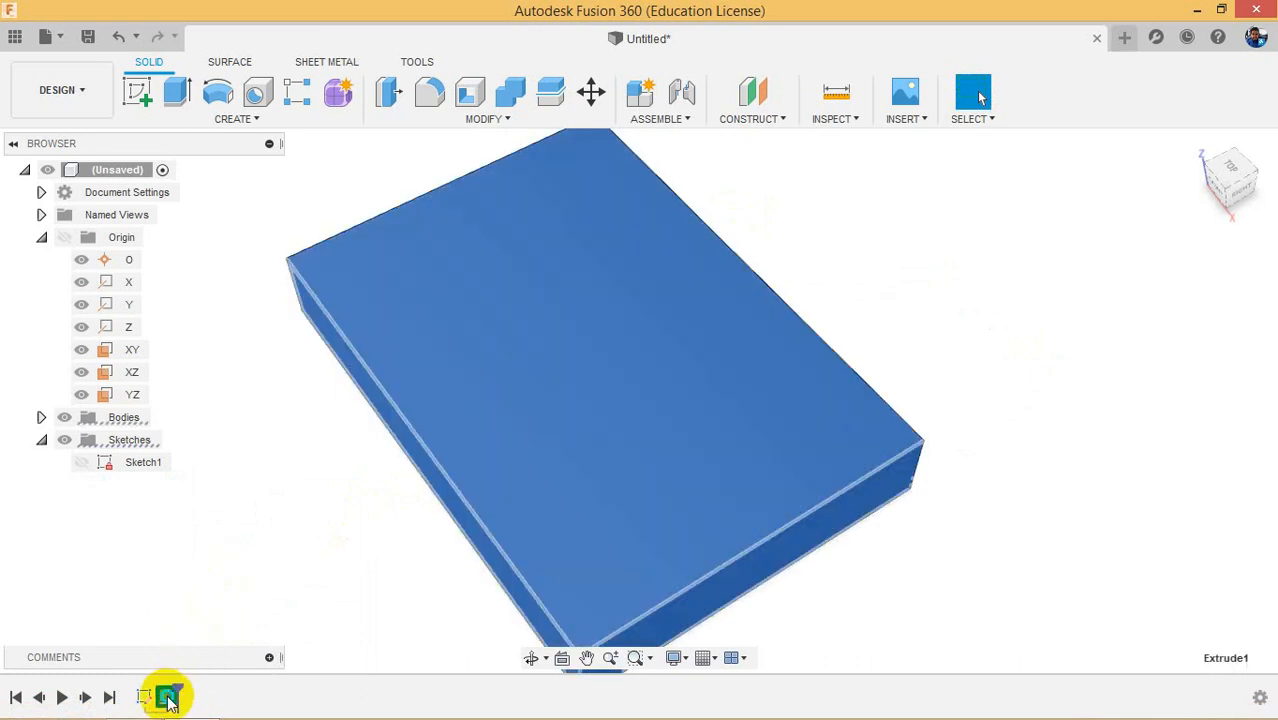
pyautogui.rightClick(166, 697)
pyautogui.click(210, 576)
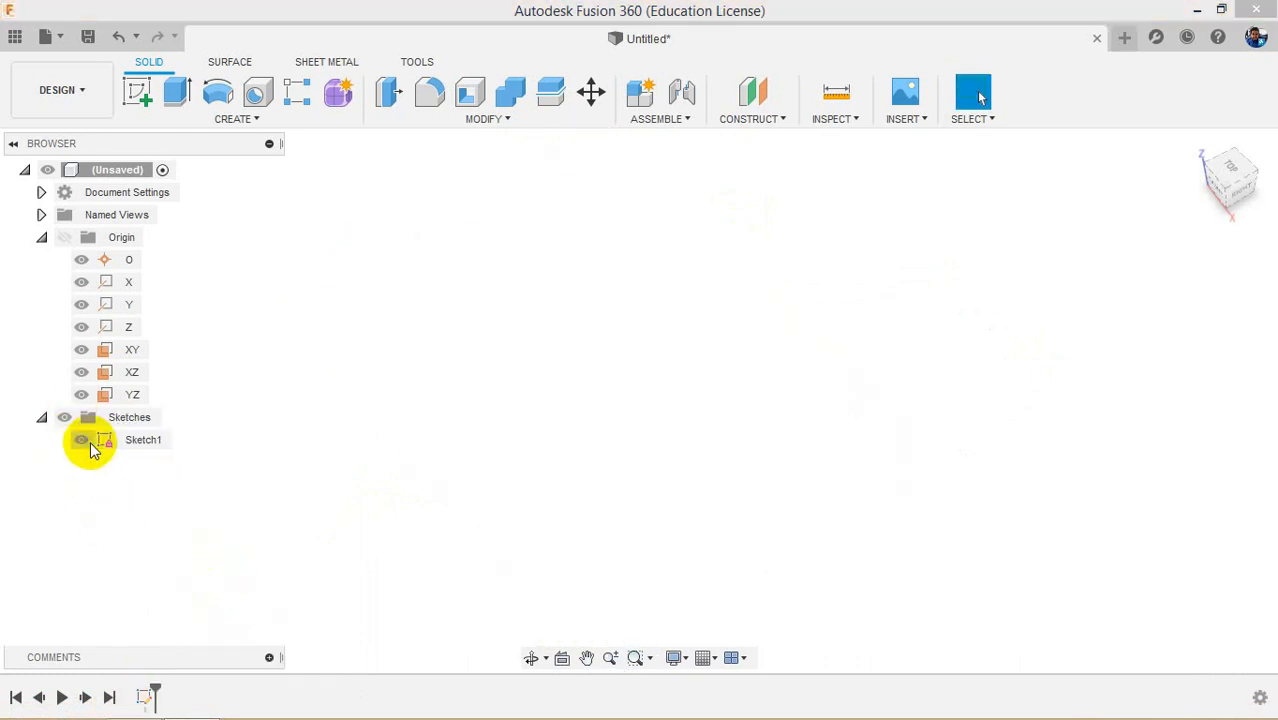
# Step: Show Sketch1 and check its rectangle profile beside the trapezoid
pyautogui.click(82, 440)
pyautogui.click(680, 407)
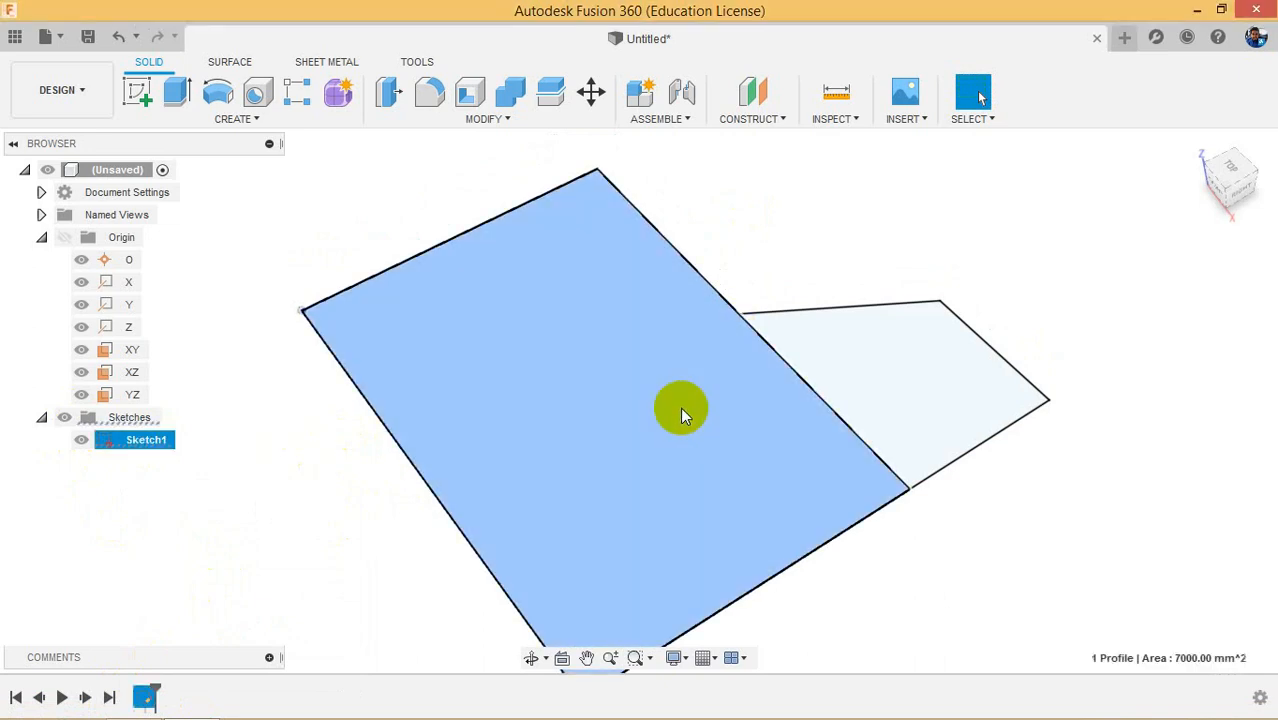
pyautogui.scroll(-3, 852, 528)
pyautogui.scroll(-3, 543, 390)
pyautogui.scroll(4, 756, 523)
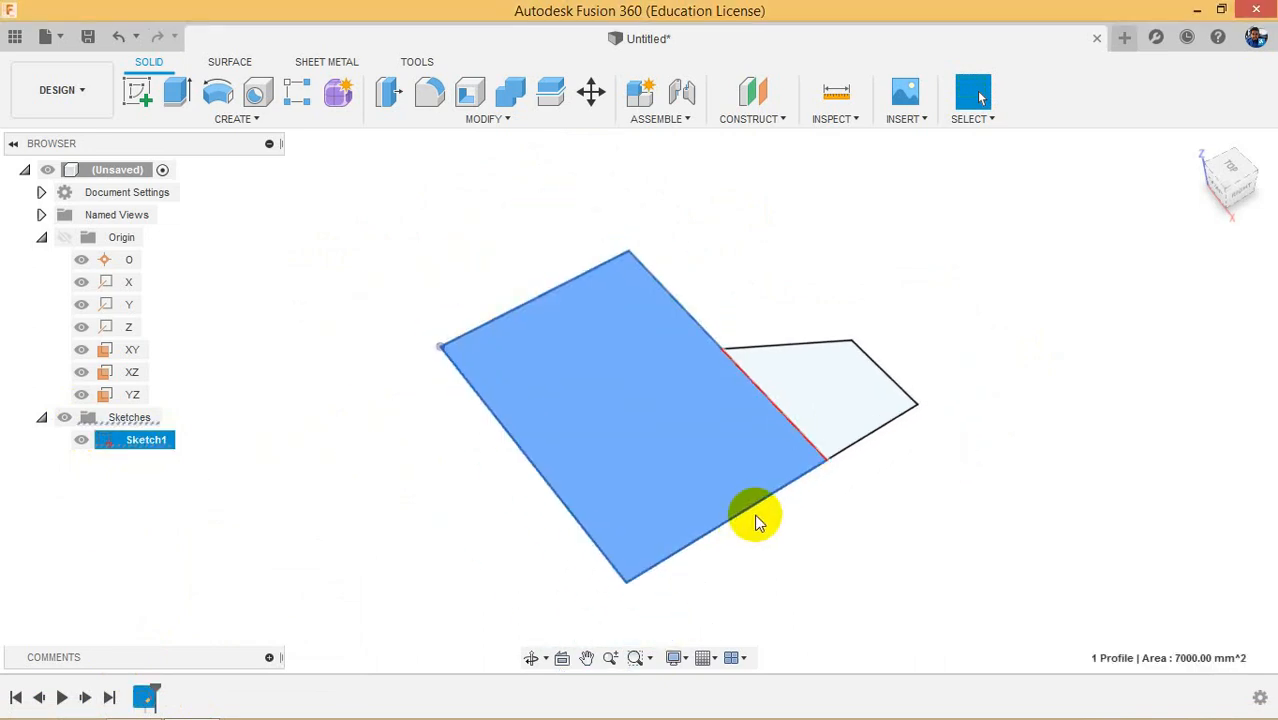
pyautogui.click(836, 512)
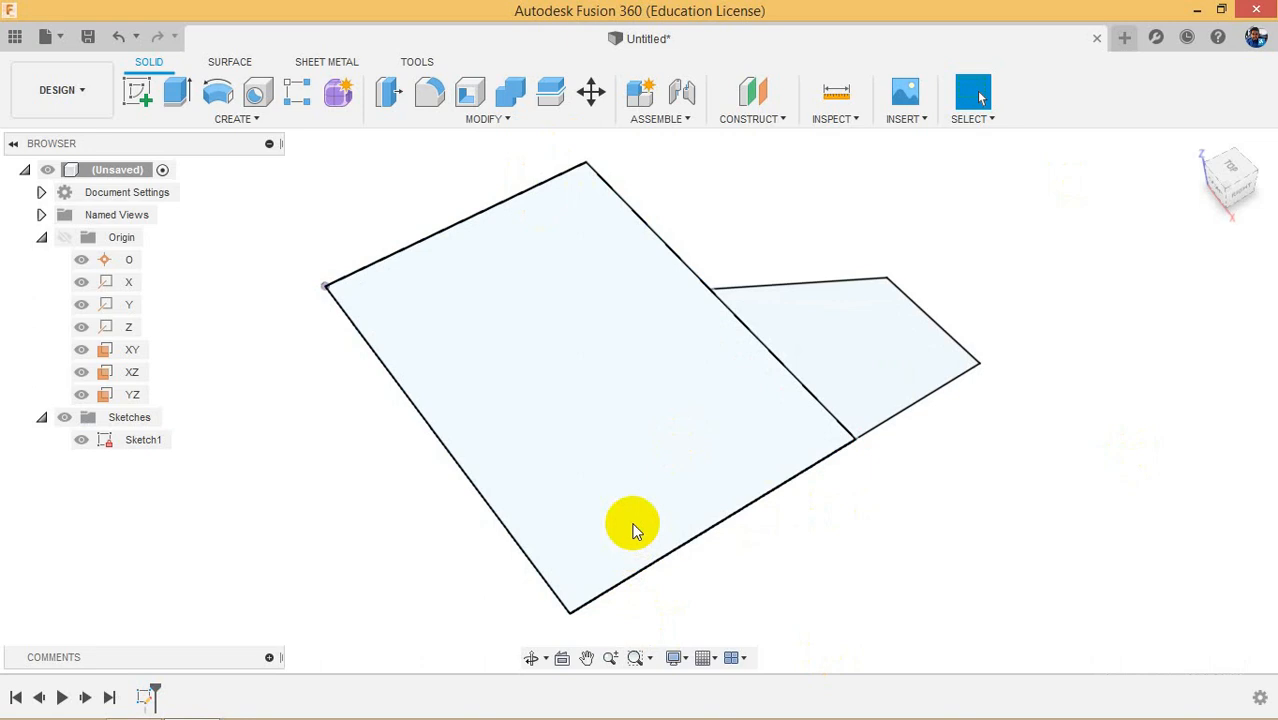
# Step: Edit Sketch1 and draw a separate line about 109 mm long, parallel to the rectangle's 70 mm side and beyond the trapezoid's straight side
pyautogui.click(222, 108)
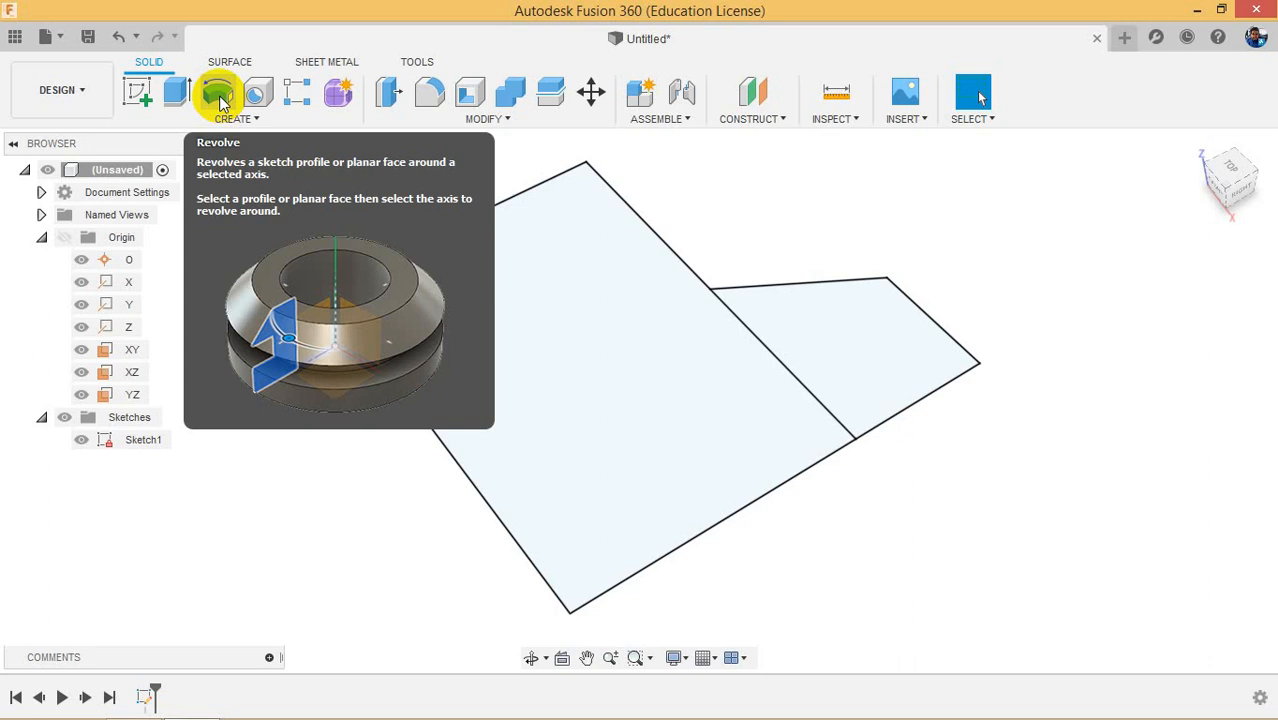
pyautogui.rightClick(135, 442)
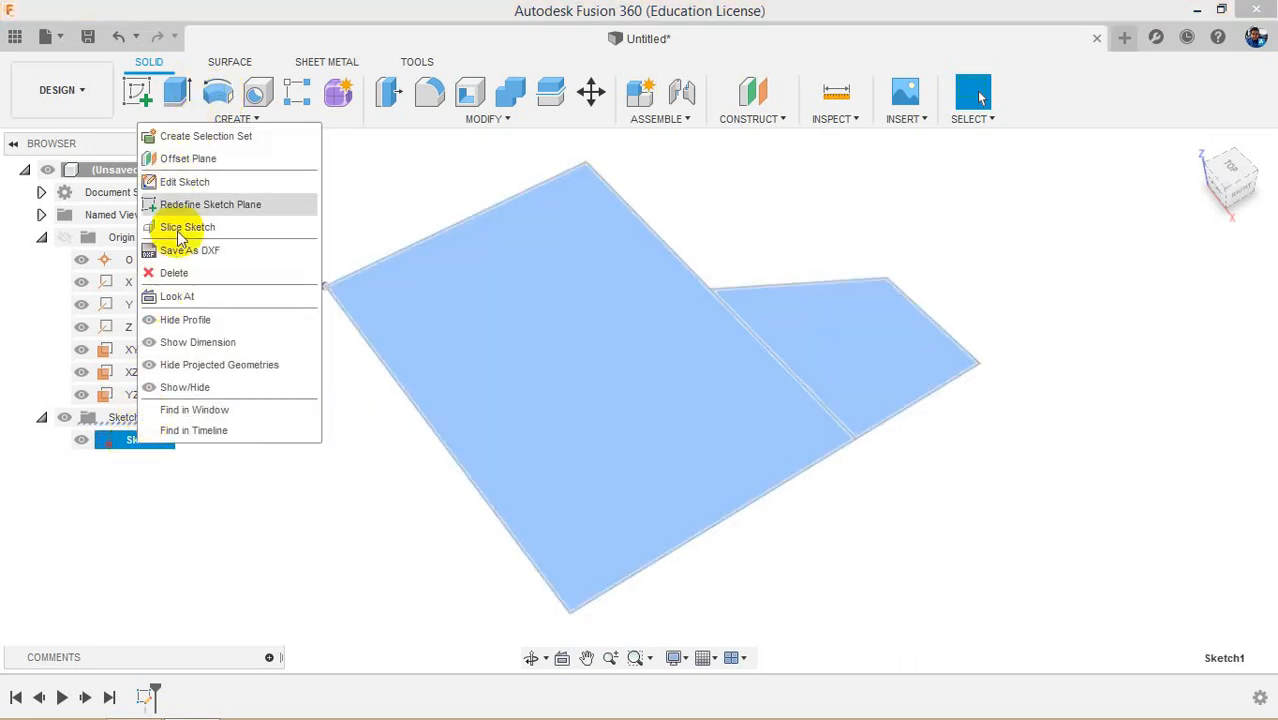
pyautogui.click(185, 183)
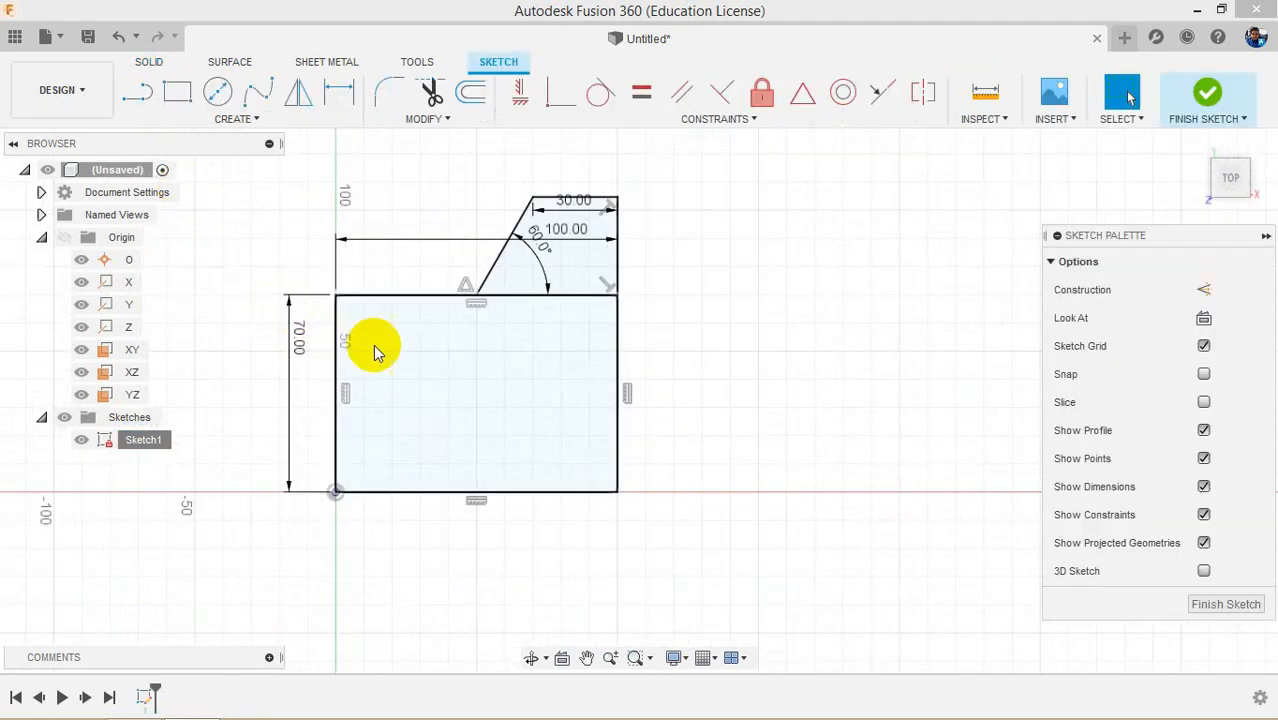
pyautogui.click(137, 92)
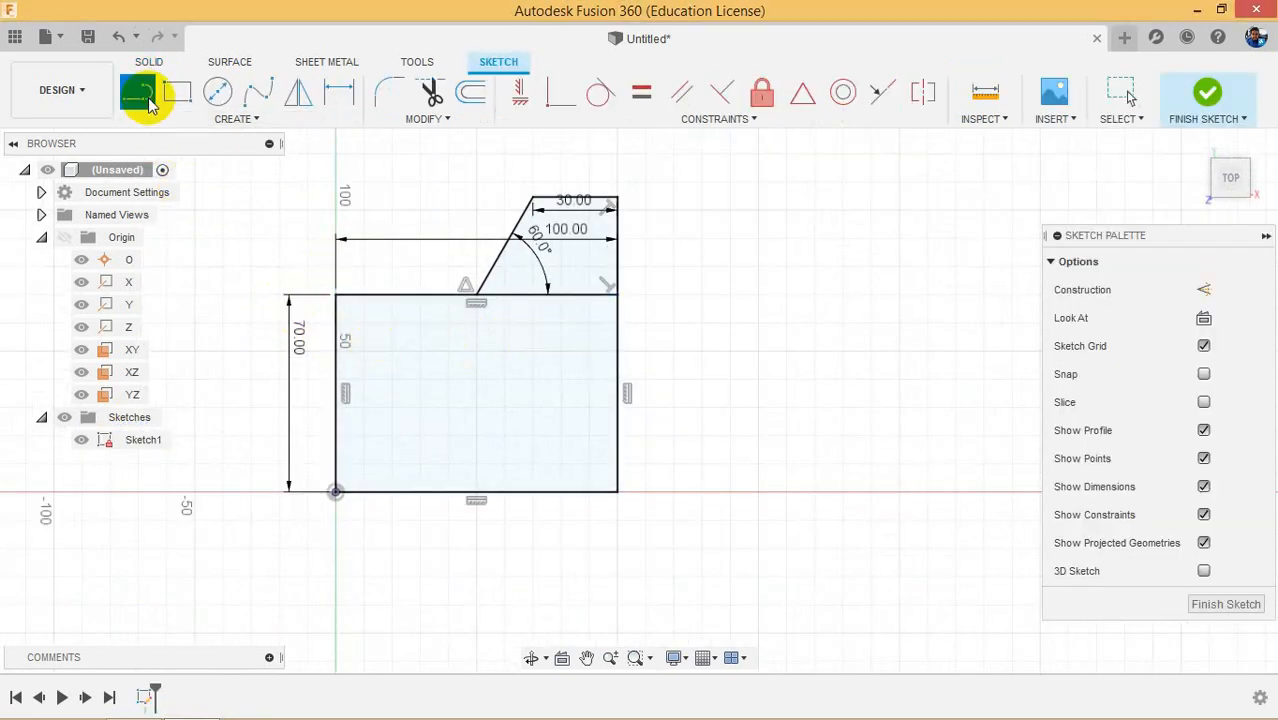
pyautogui.click(716, 492)
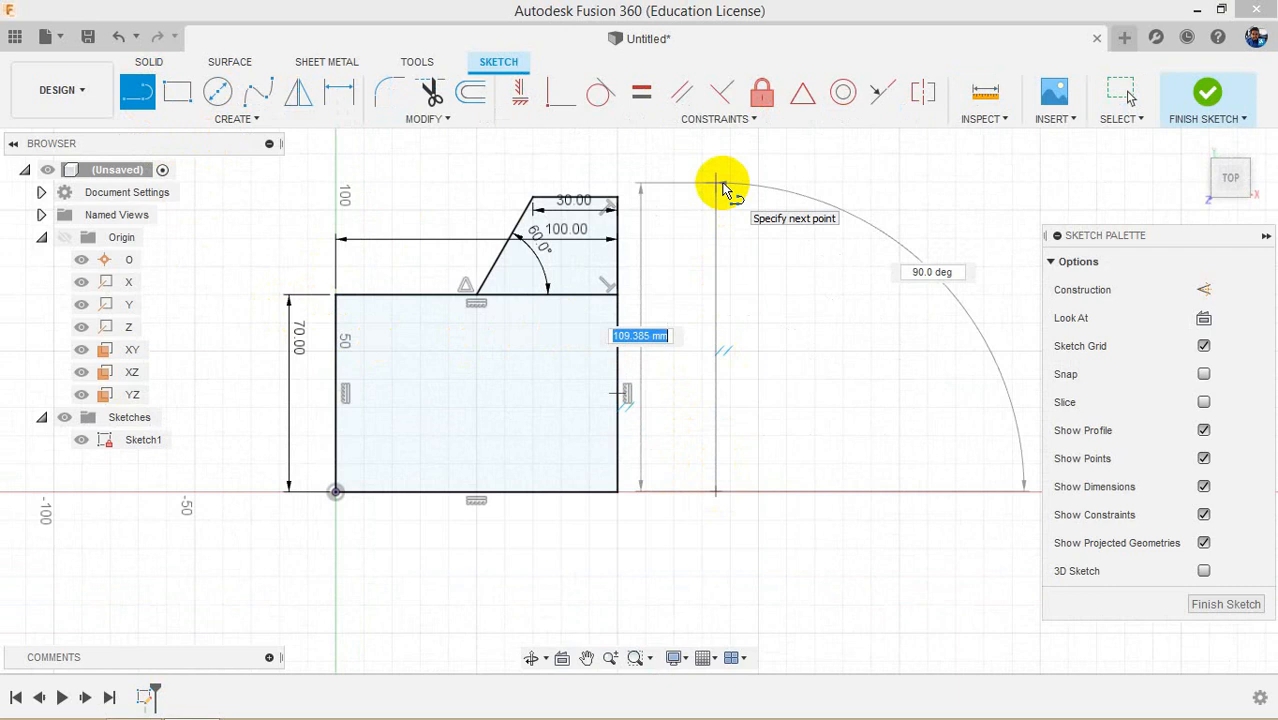
pyautogui.click(716, 183)
pyautogui.rightClick(815, 288)
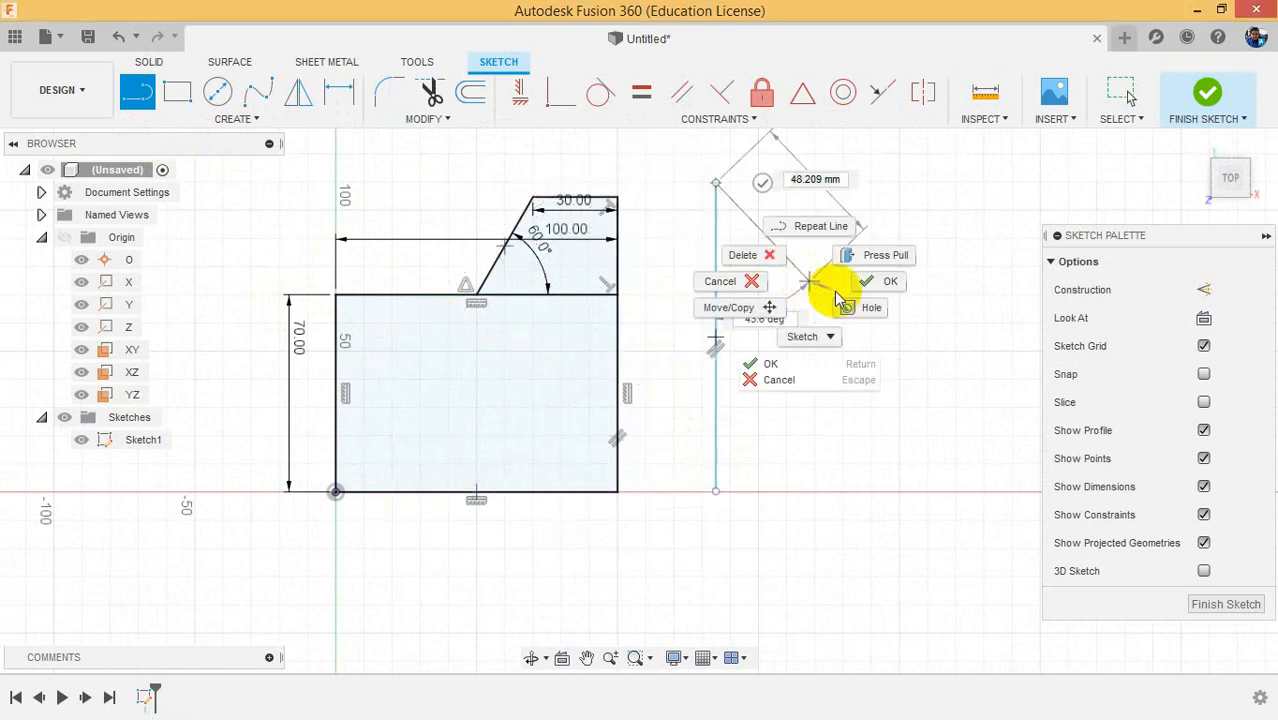
pyautogui.click(866, 296)
pyautogui.moveTo(720, 188)
pyautogui.mouseDown()
pyautogui.moveTo(688, 195)
pyautogui.moveTo(716, 190)
pyautogui.mouseUp()
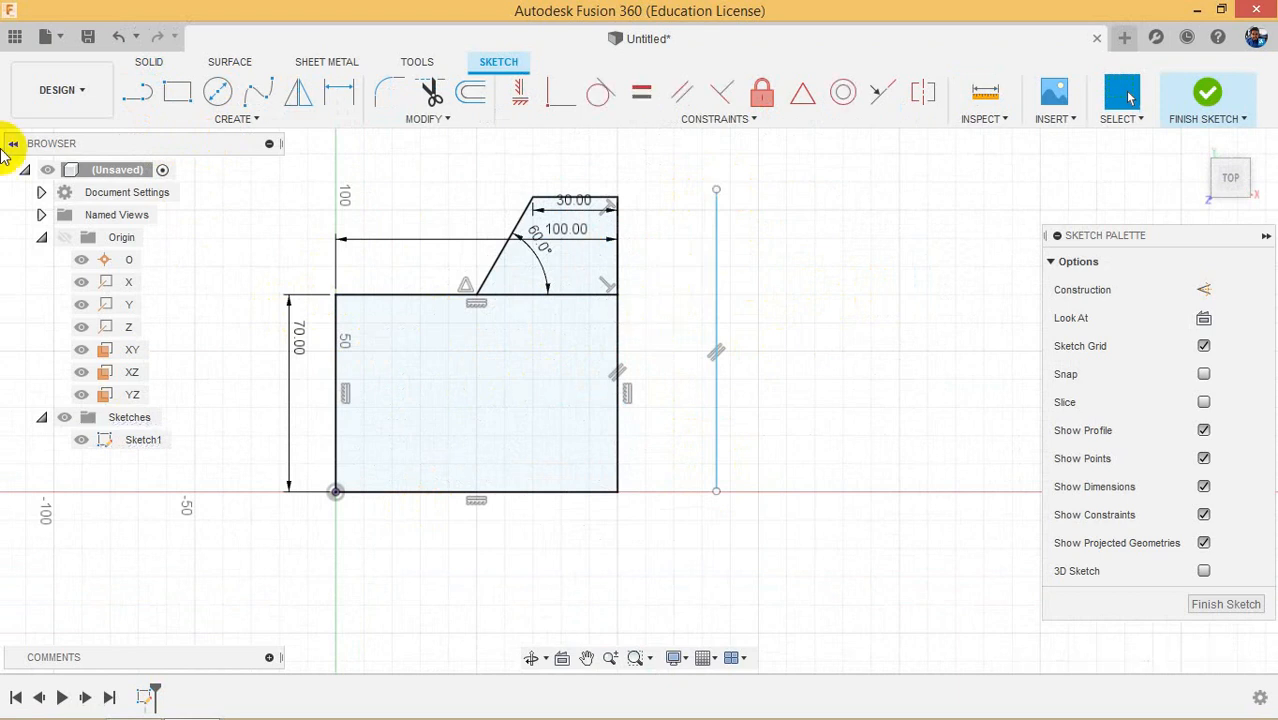
# Step: Align the new line's lower endpoint horizontally with the rectangle's nearest lower corner using the Horizontal/Vertical constraint
pyautogui.click(522, 97)
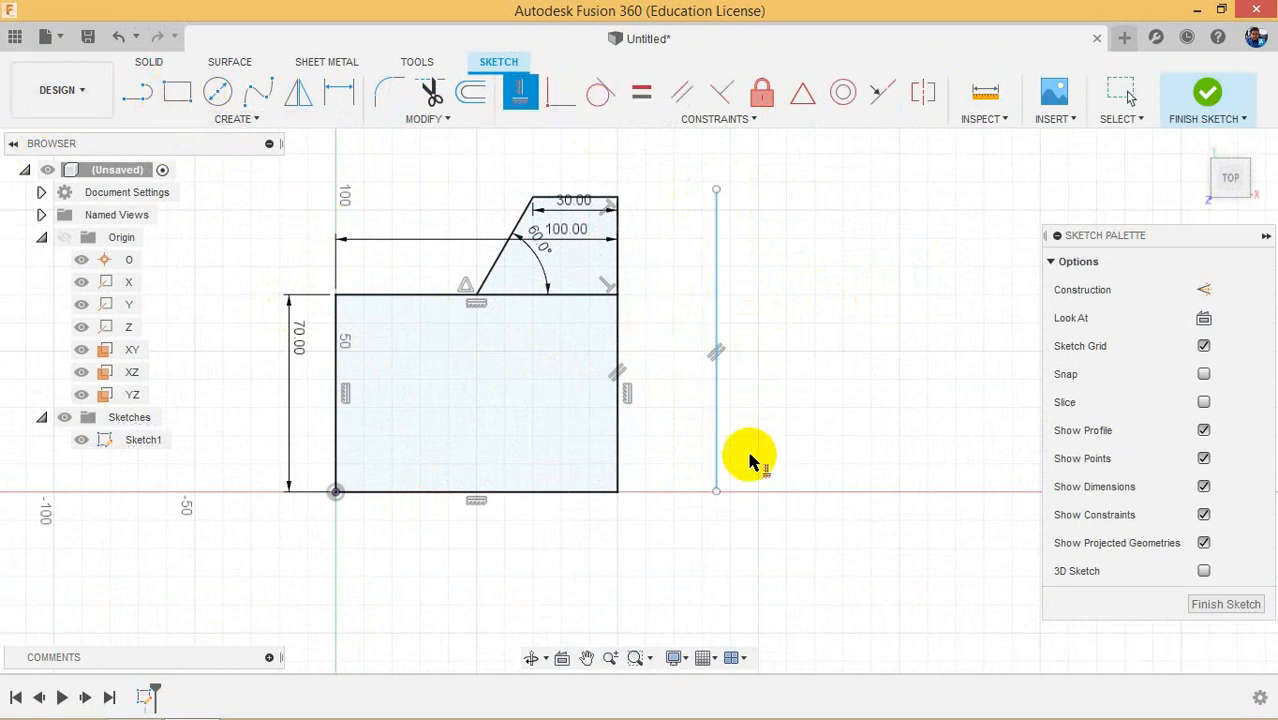
pyautogui.click(716, 492)
pyautogui.scroll(1, 640, 525)
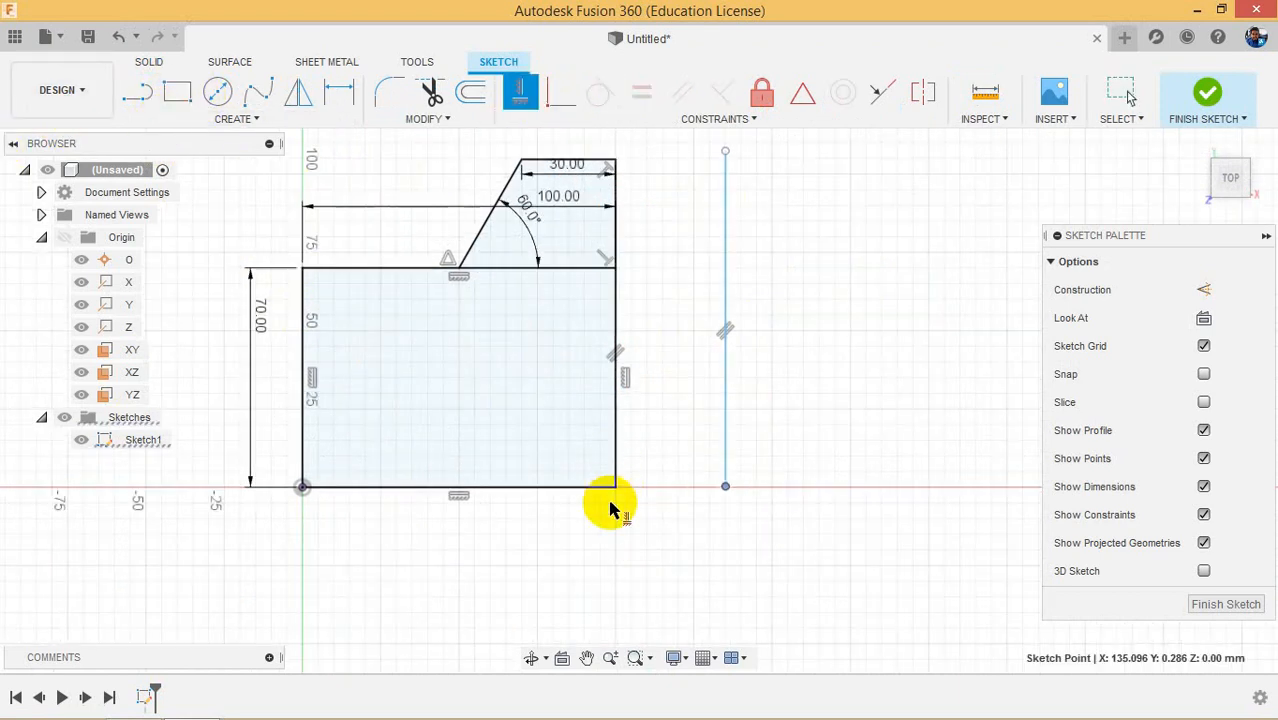
pyautogui.click(613, 495)
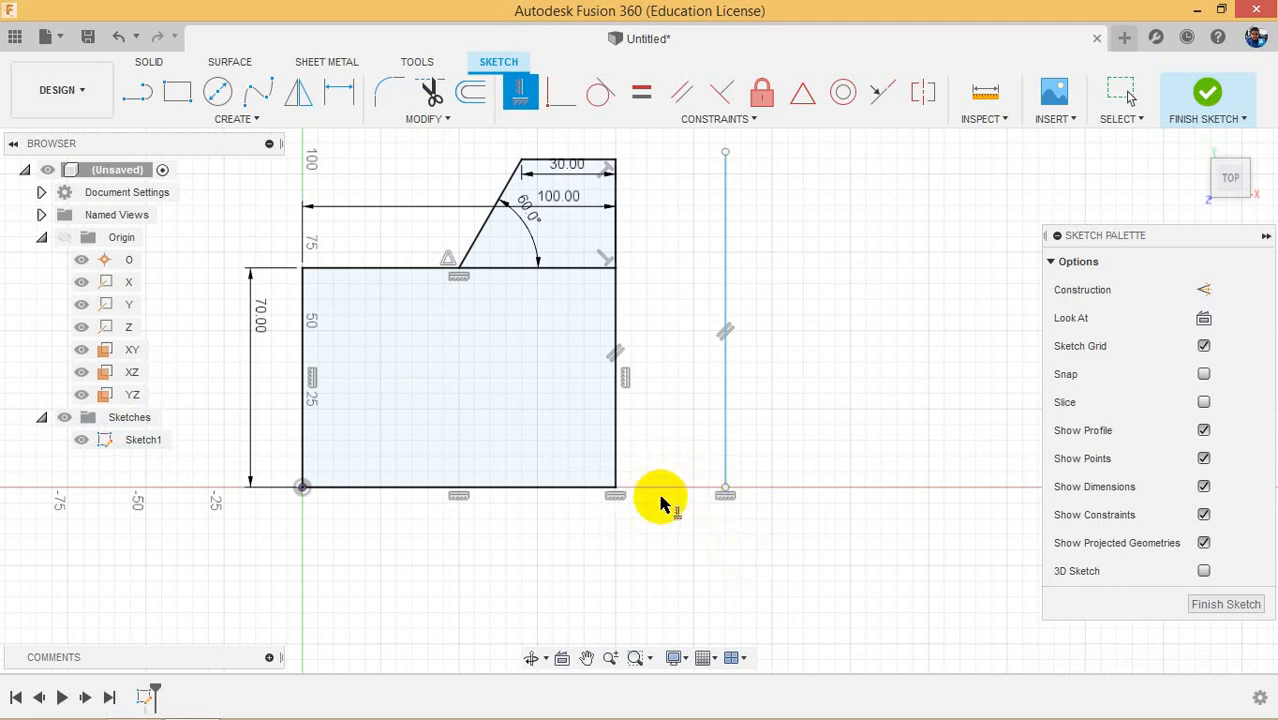
pyautogui.rightClick(717, 416)
pyautogui.click(760, 407)
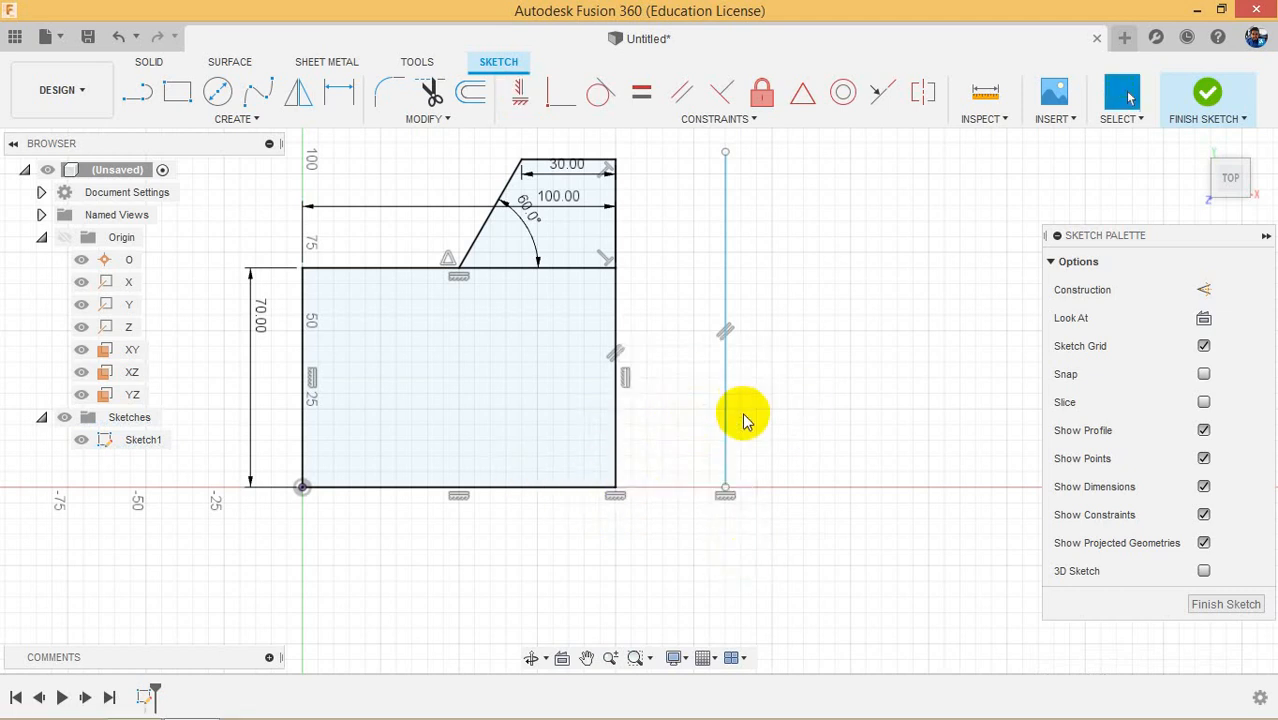
# Step: Dimension the distance between the separate line and the rectangle's nearest side as 35 mm
pyautogui.click(339, 92)
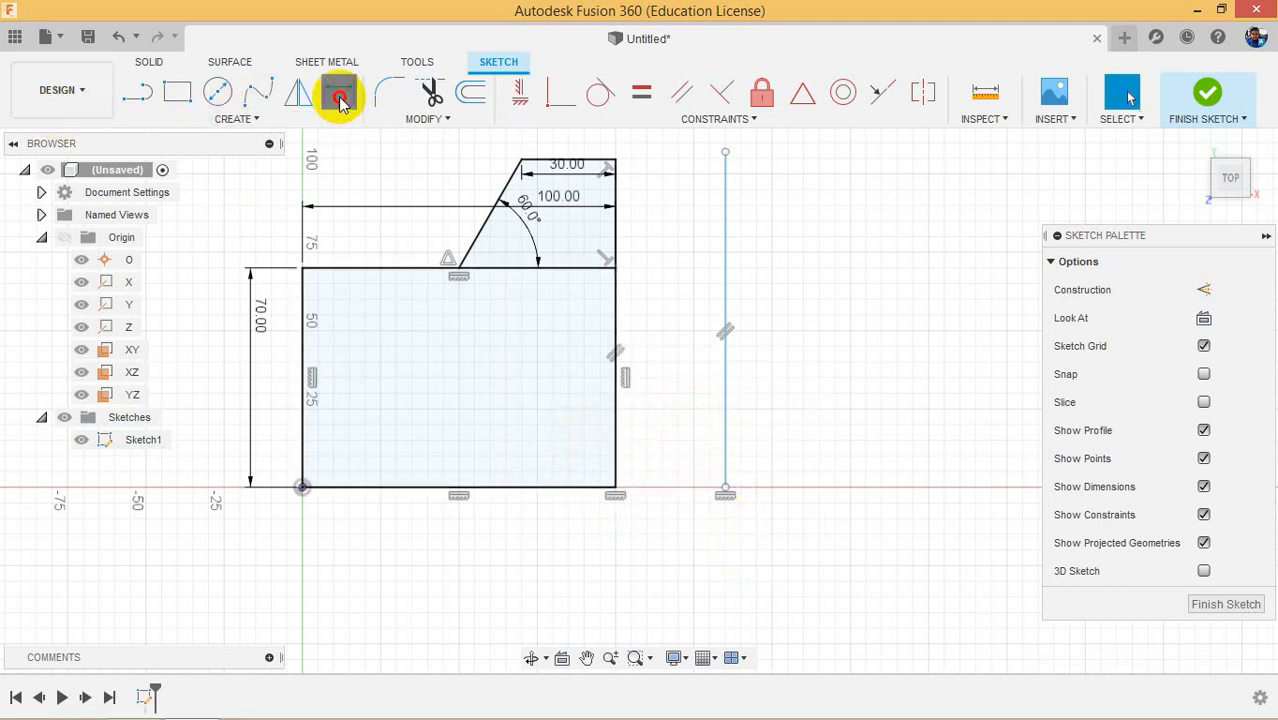
pyautogui.click(729, 312)
pyautogui.click(617, 367)
pyautogui.click(672, 430)
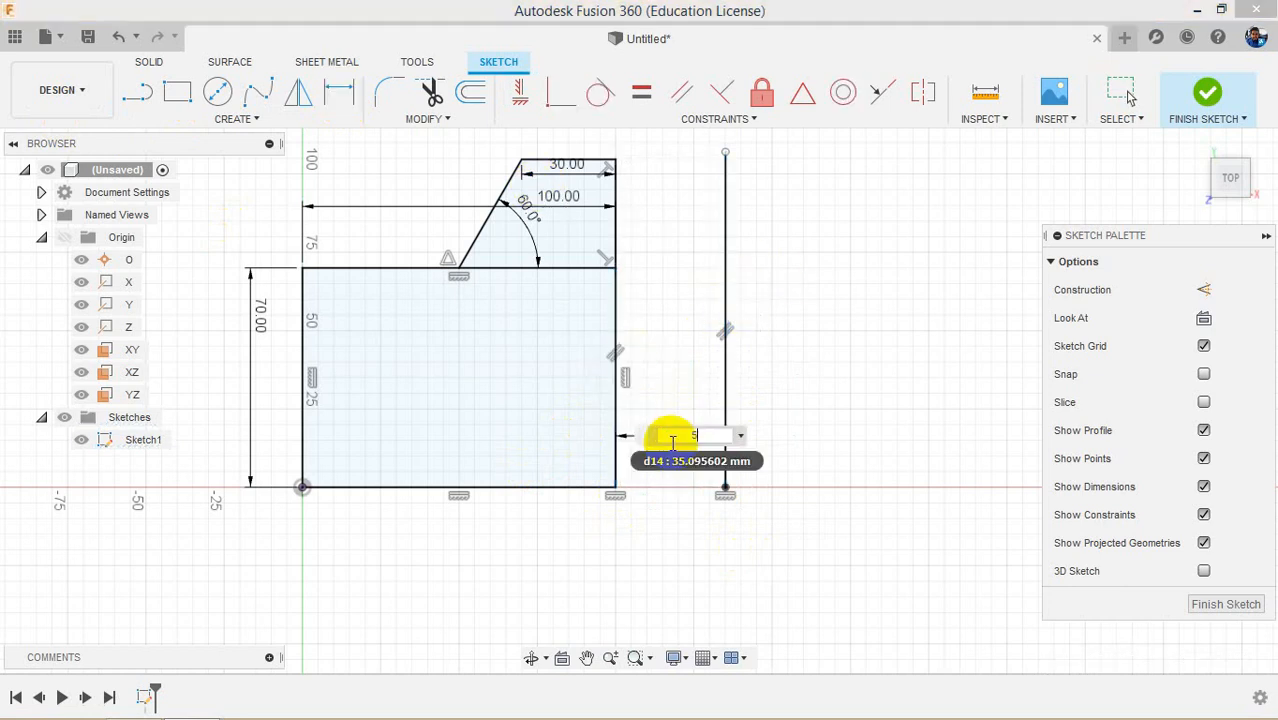
pyautogui.write('35')
pyautogui.press('Return')
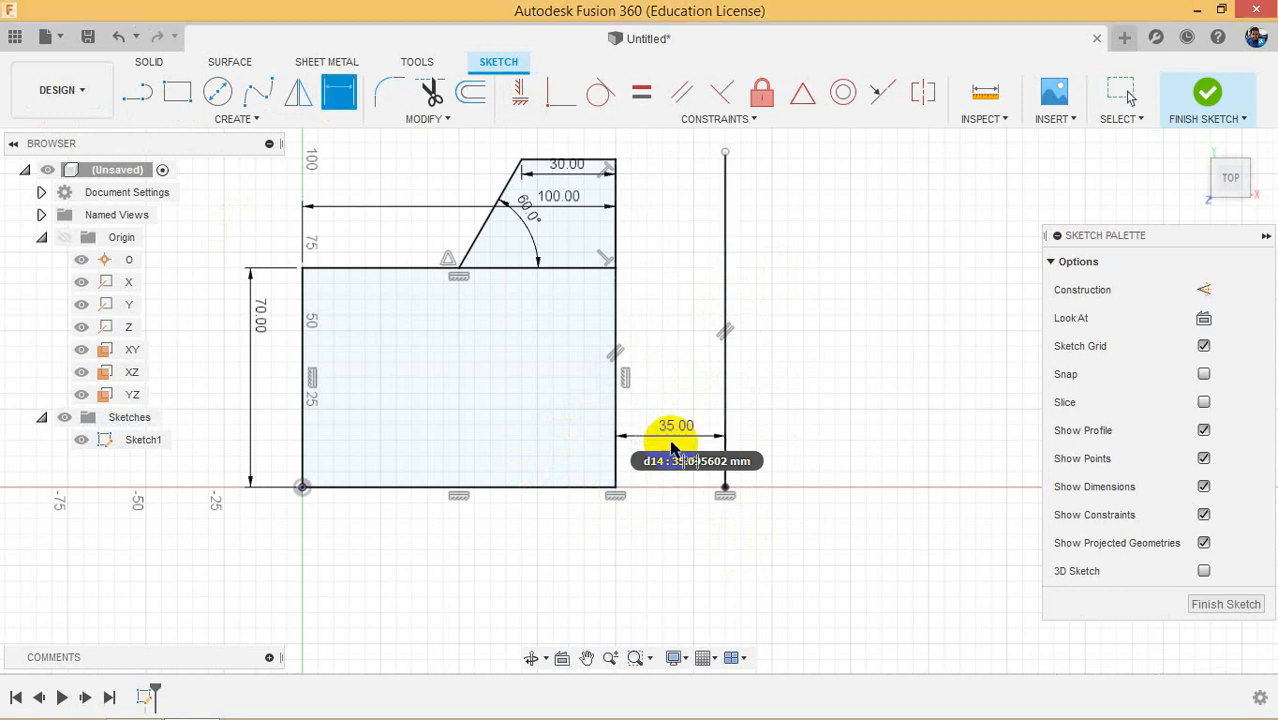
# Step: Set the separate line's length to 100 mm and finish the sketch
pyautogui.click(726, 190)
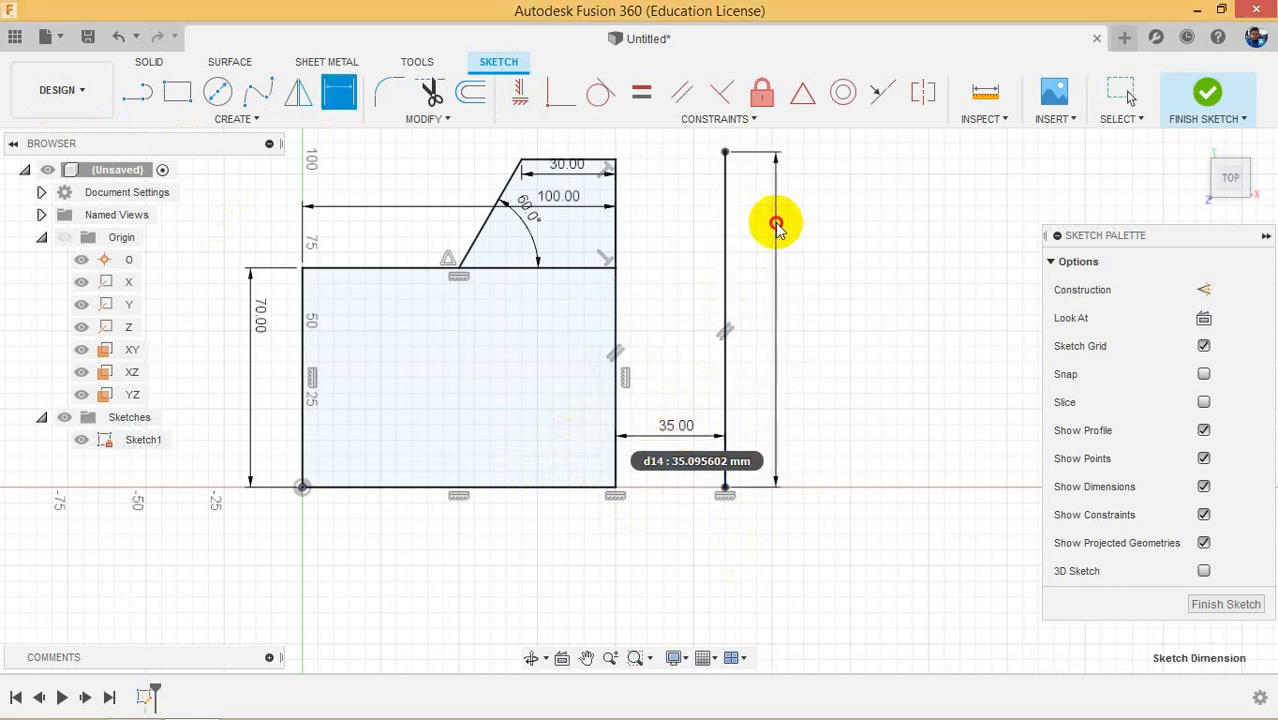
pyautogui.click(768, 238)
pyautogui.write('100')
pyautogui.press('Return')
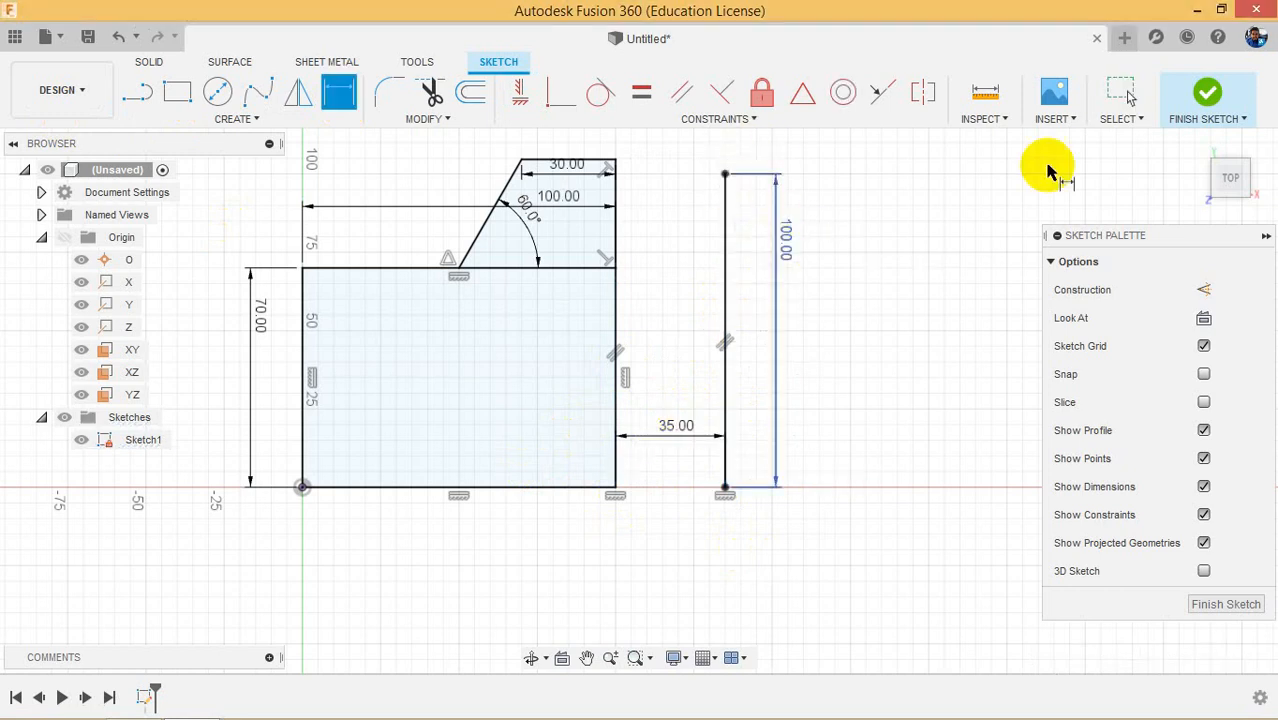
pyautogui.click(1207, 94)
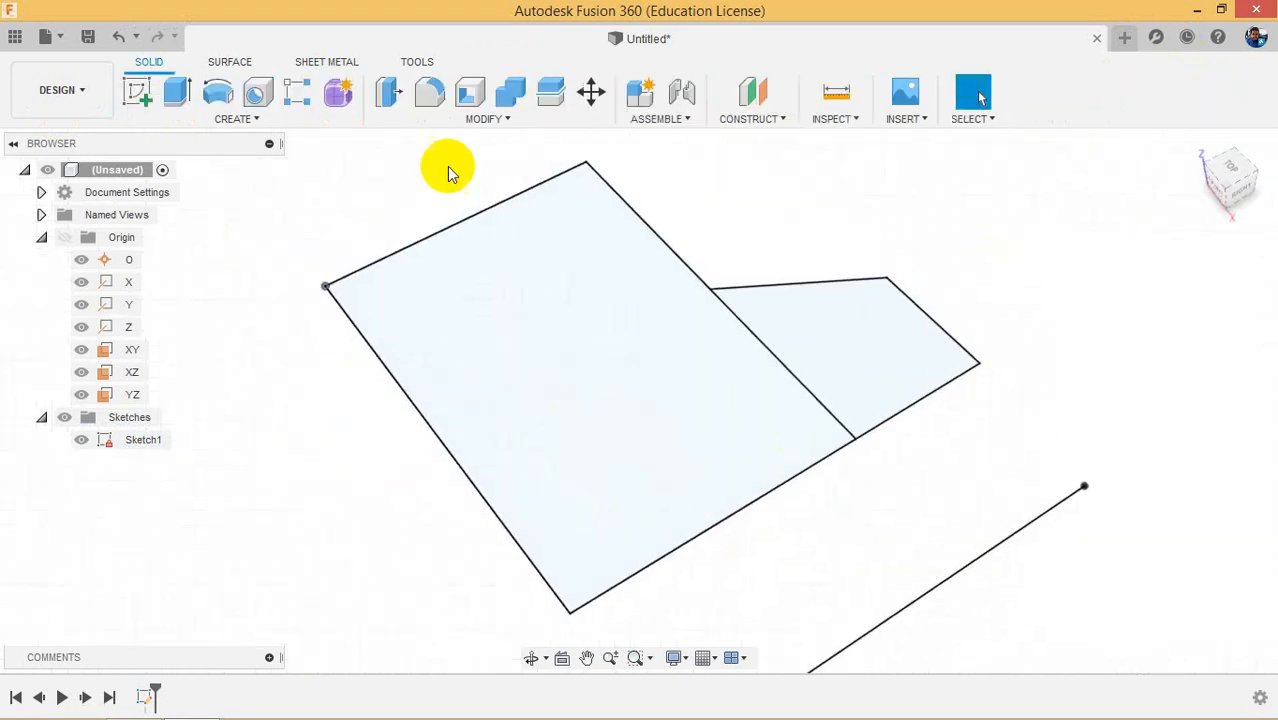
# Step: Examine the rectangle and trapezoid profiles and the separate line that can serve as a rotation axis
pyautogui.click(696, 498)
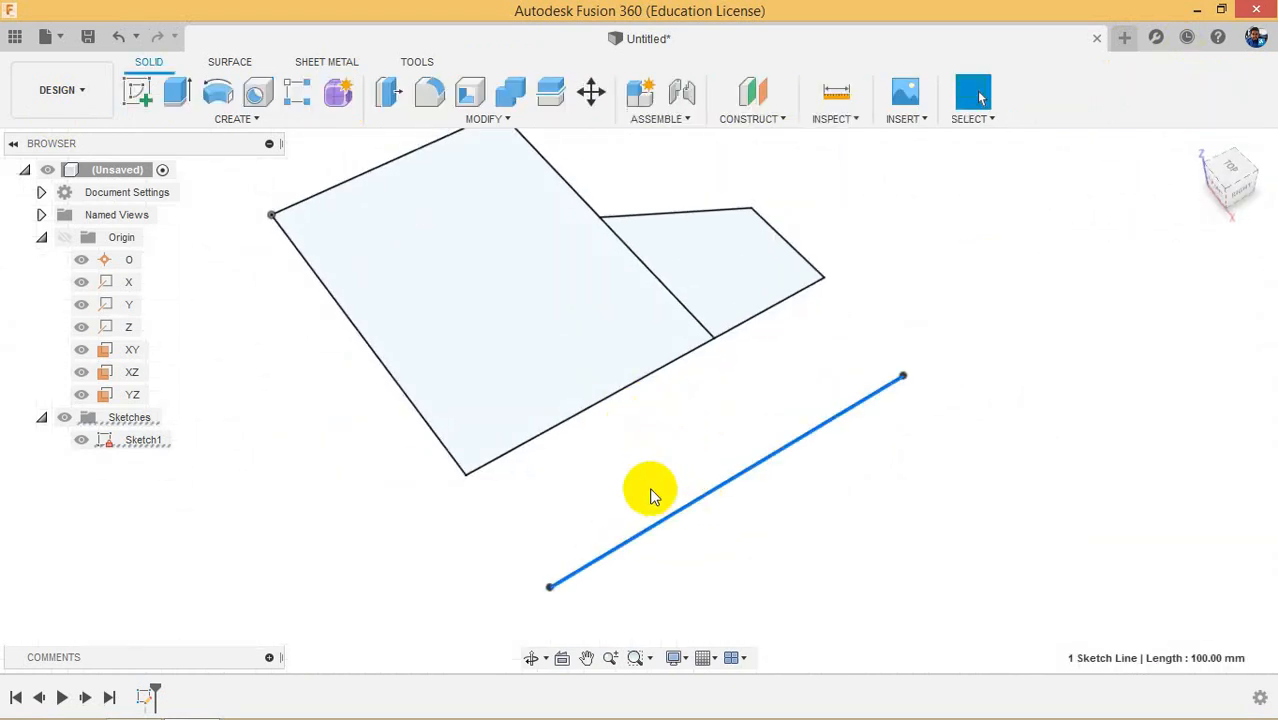
pyautogui.click(508, 302)
pyautogui.click(691, 445)
pyautogui.scroll(-2, 758, 520)
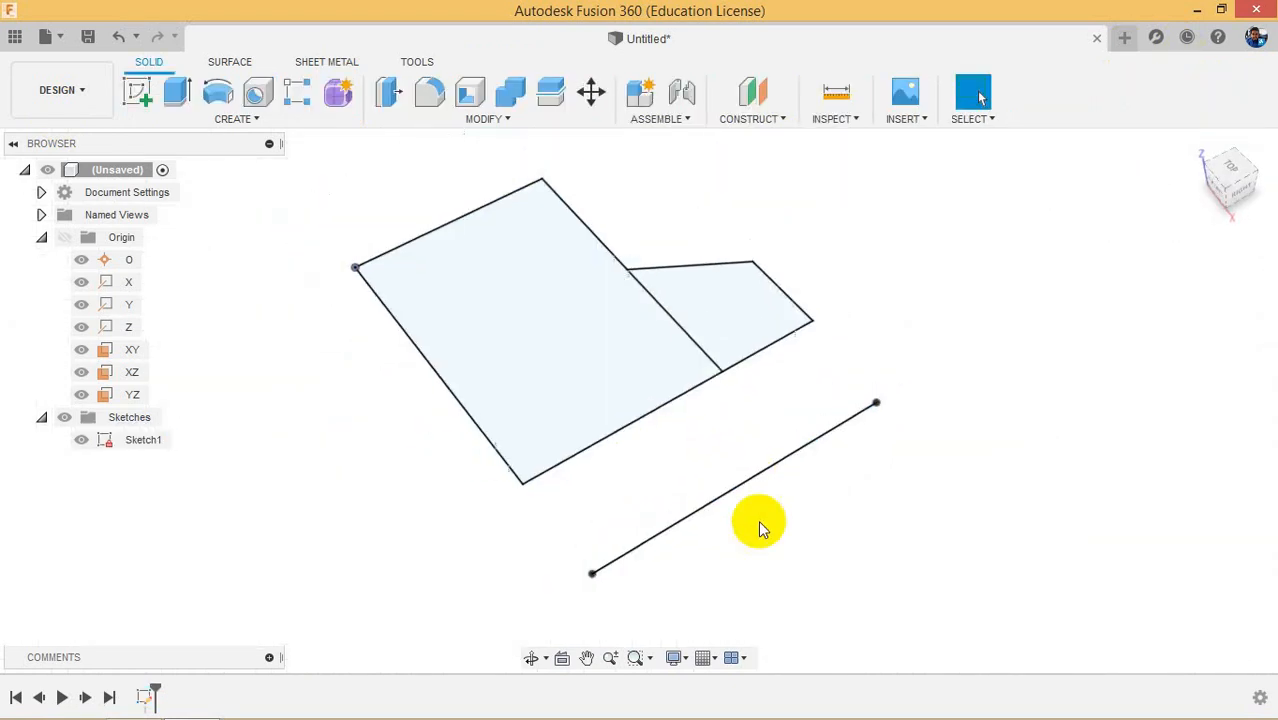
pyautogui.scroll(1, 750, 521)
pyautogui.scroll(-1, 606, 400)
pyautogui.scroll(-1, 685, 419)
pyautogui.scroll(1, 697, 530)
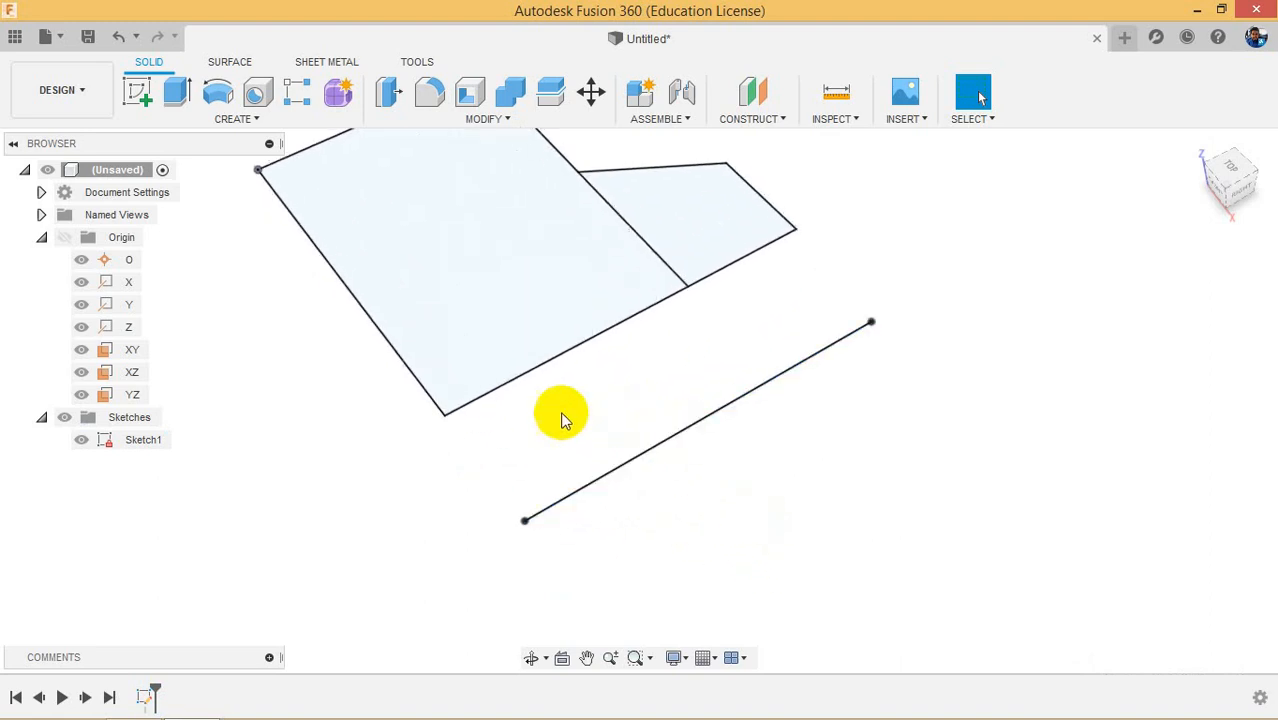
# Step: Set up a Revolve of the rectangle and trapezoid profiles around the separate line, and inspect the preview from behind
pyautogui.click(214, 94)
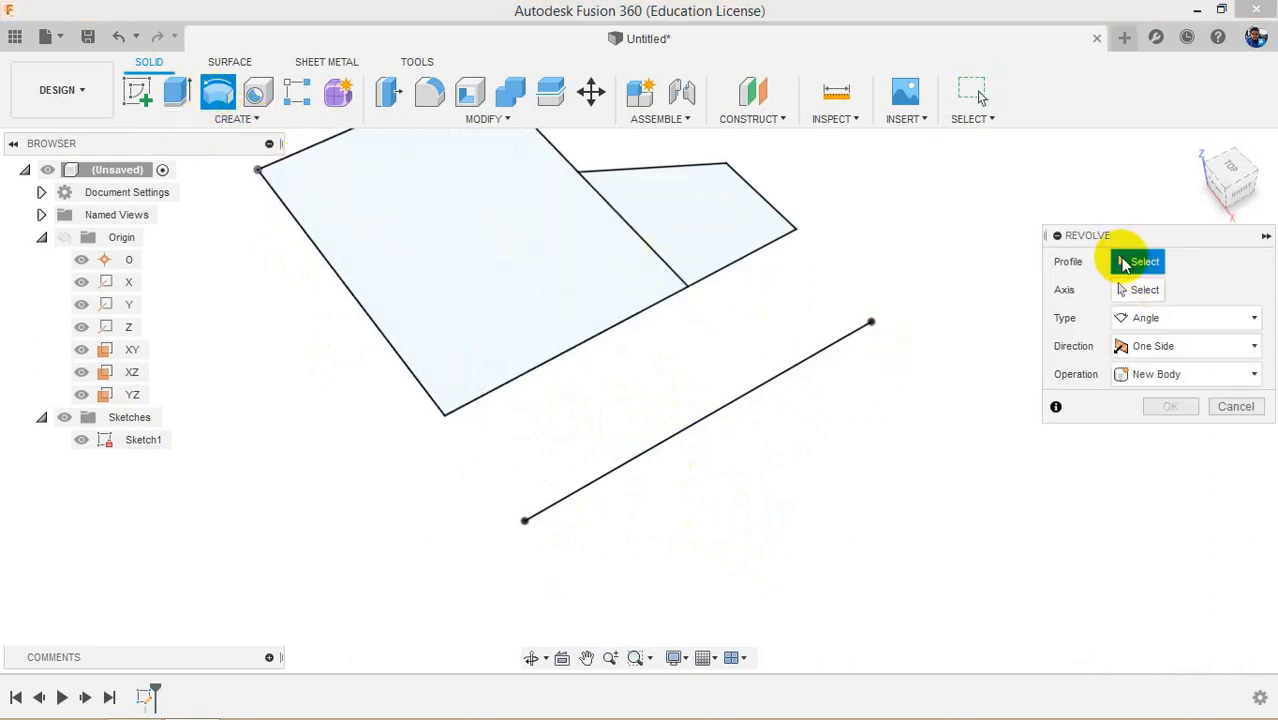
pyautogui.click(531, 301)
pyautogui.click(680, 232)
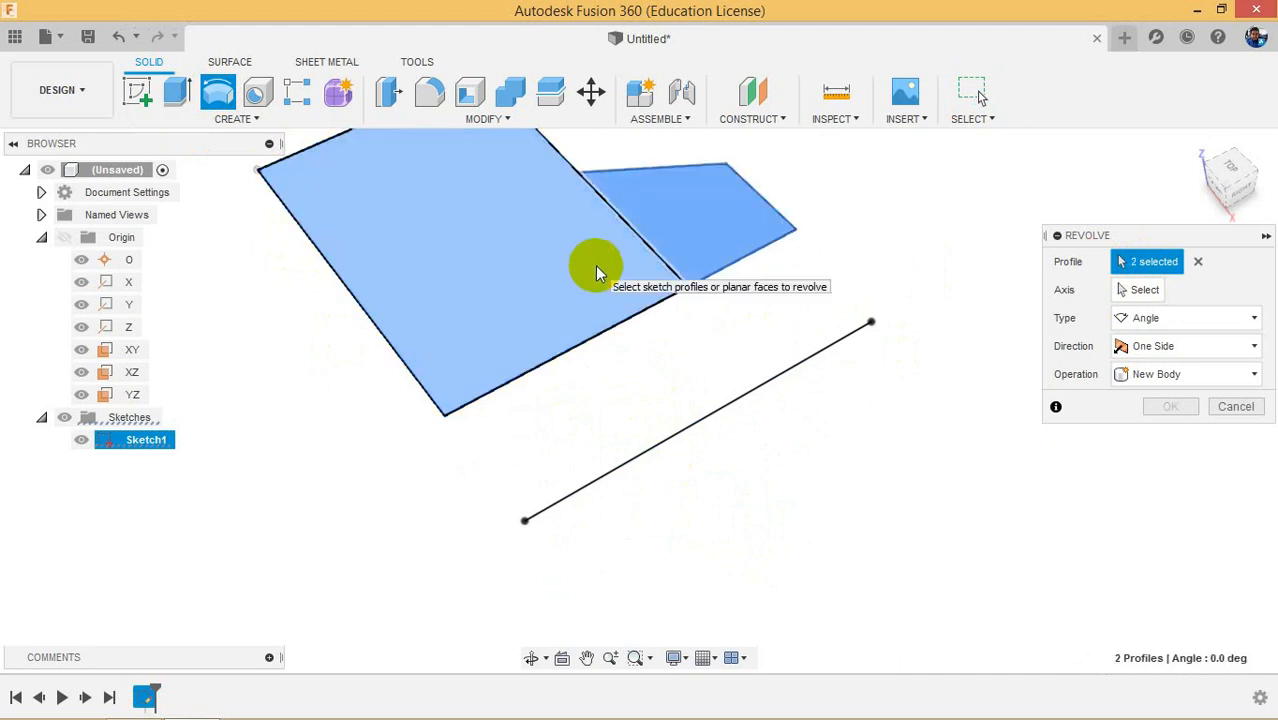
pyautogui.click(1135, 293)
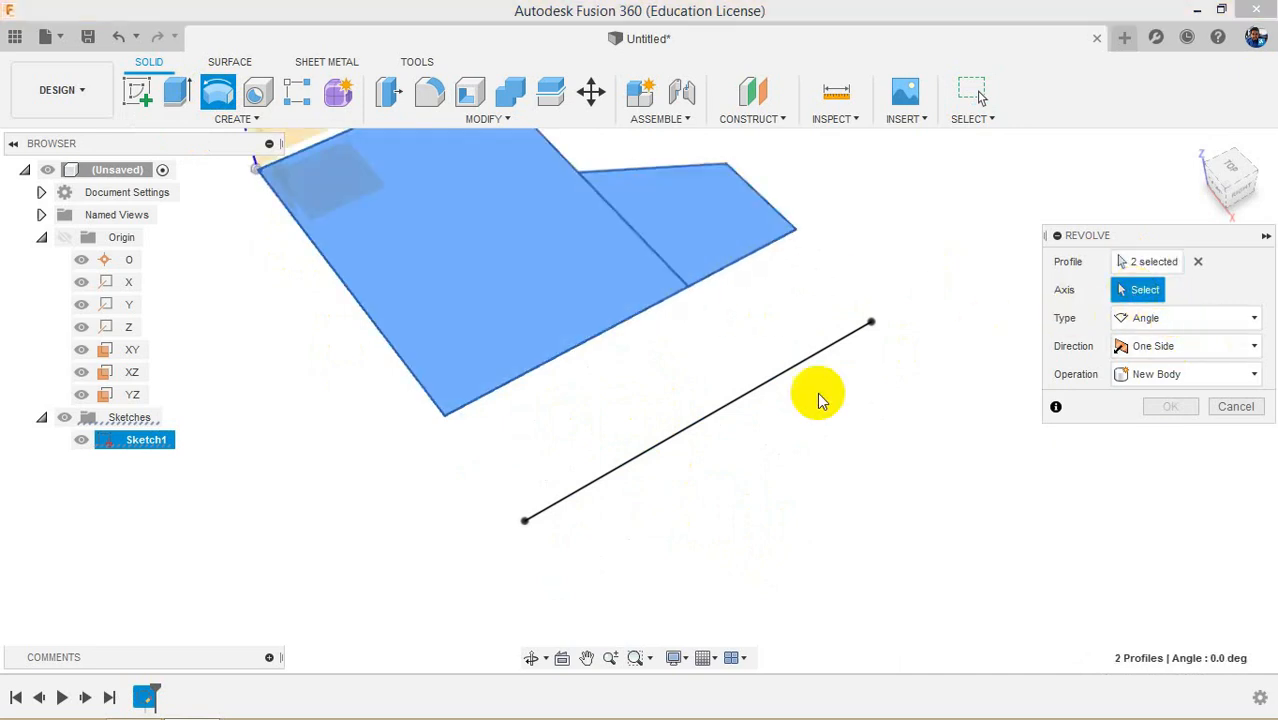
pyautogui.click(743, 396)
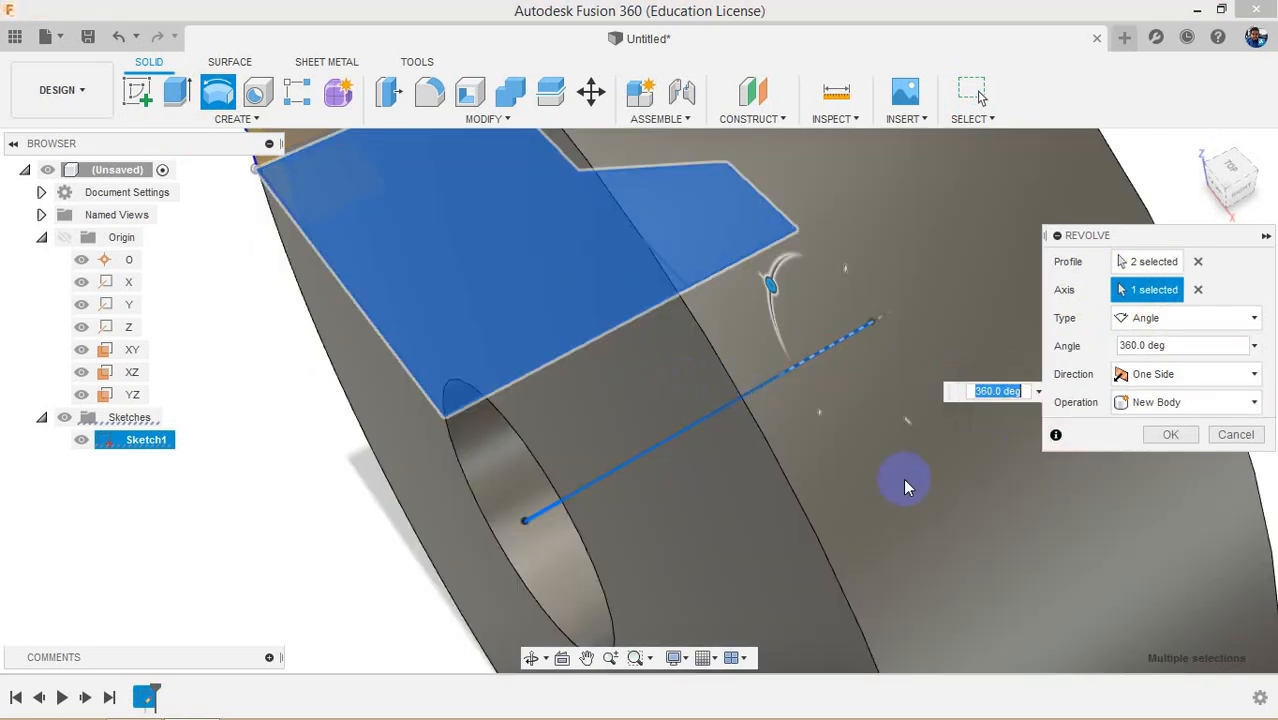
pyautogui.keyDown('shift'); pyautogui.moveTo(870, 395); pyautogui.dragTo(451, 163, button='middle'); pyautogui.keyUp('shift')
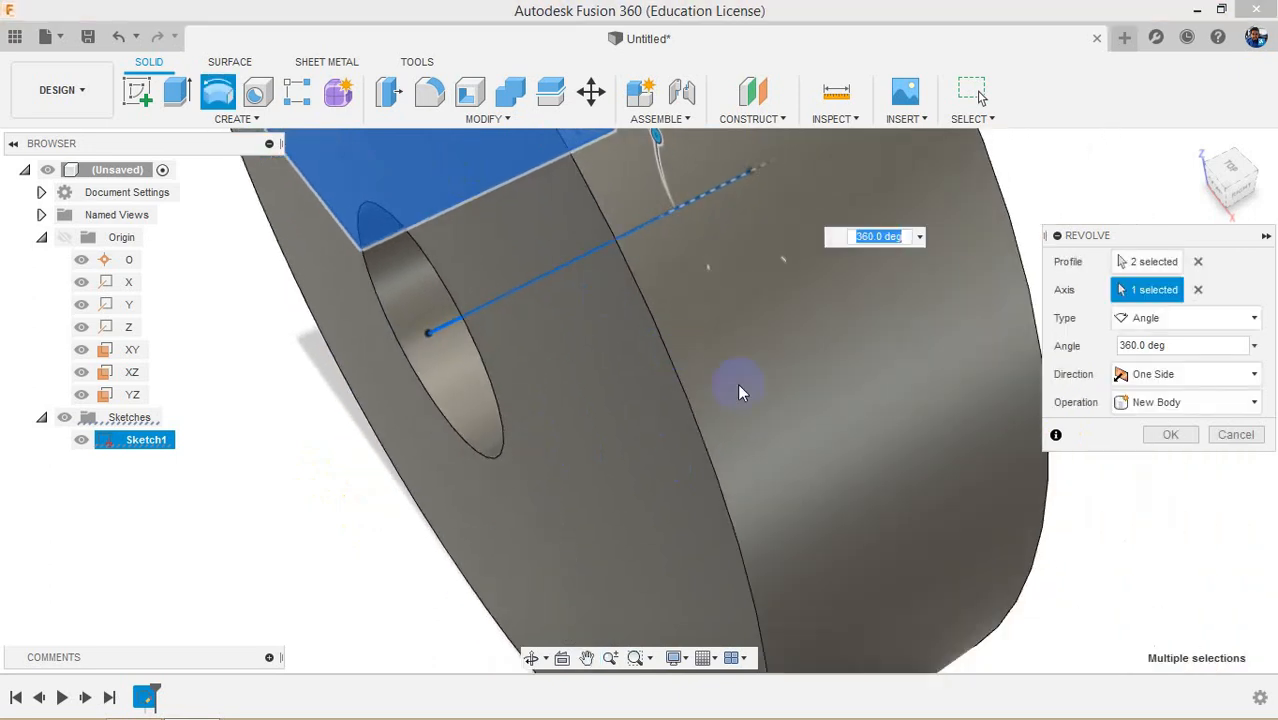
pyautogui.moveTo(1235, 183)
pyautogui.mouseDown()
pyautogui.moveTo(1155, 134)
pyautogui.moveTo(1047, 145)
pyautogui.moveTo(1232, 190)
pyautogui.mouseUp()
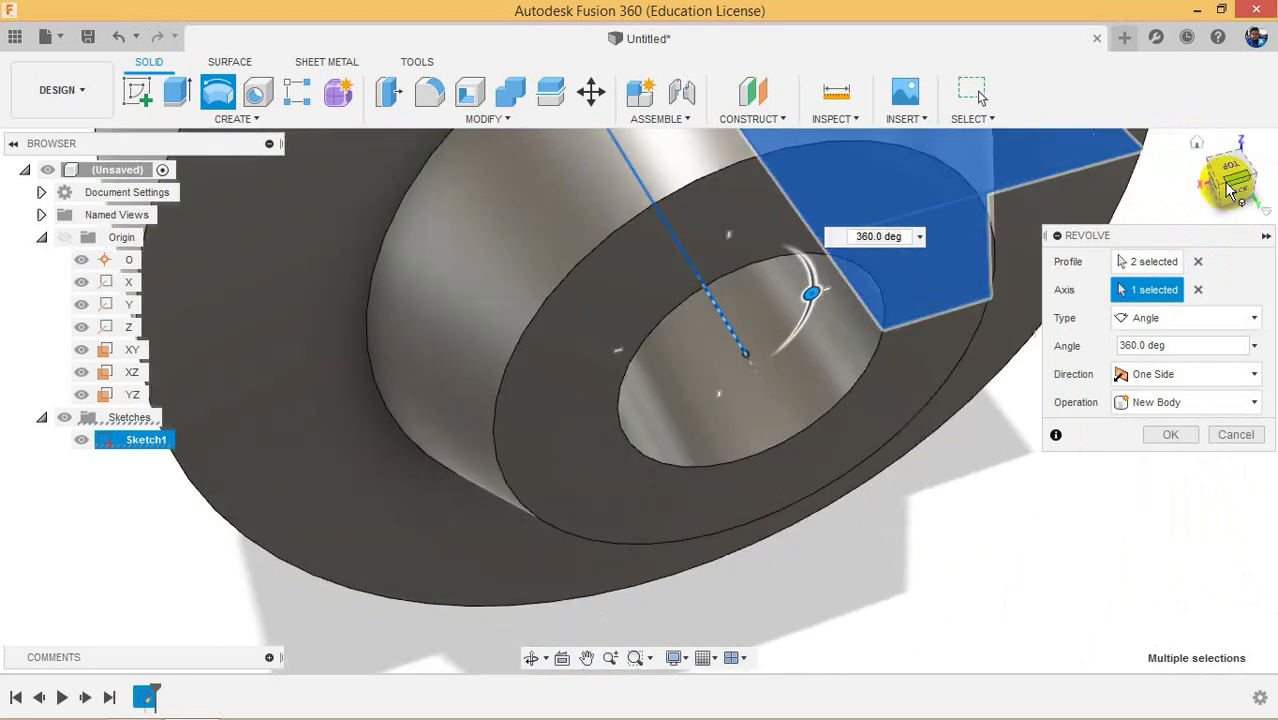
pyautogui.click(1232, 190)
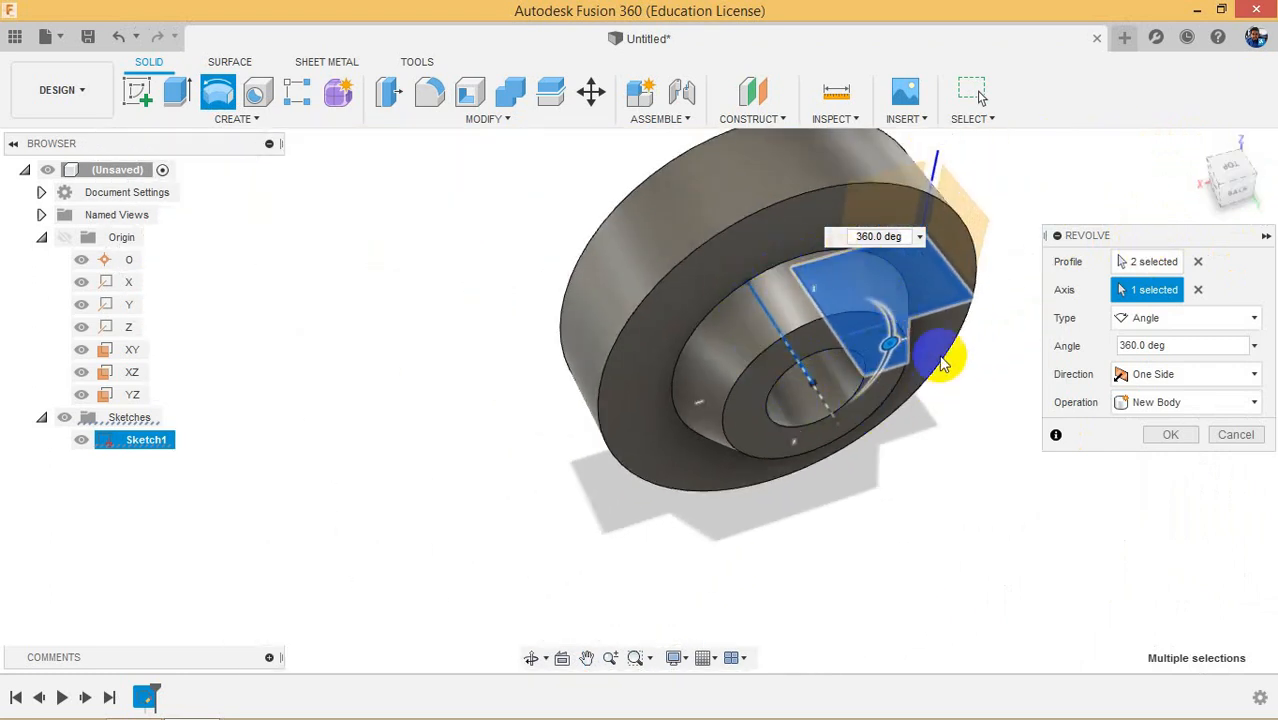
pyautogui.scroll(2, 965, 340)
pyautogui.scroll(1, 965, 340)
# Step: Try partial revolve angles of 180 and 100 degrees to preview how far the profiles sweep around the axis
pyautogui.click(1175, 344)
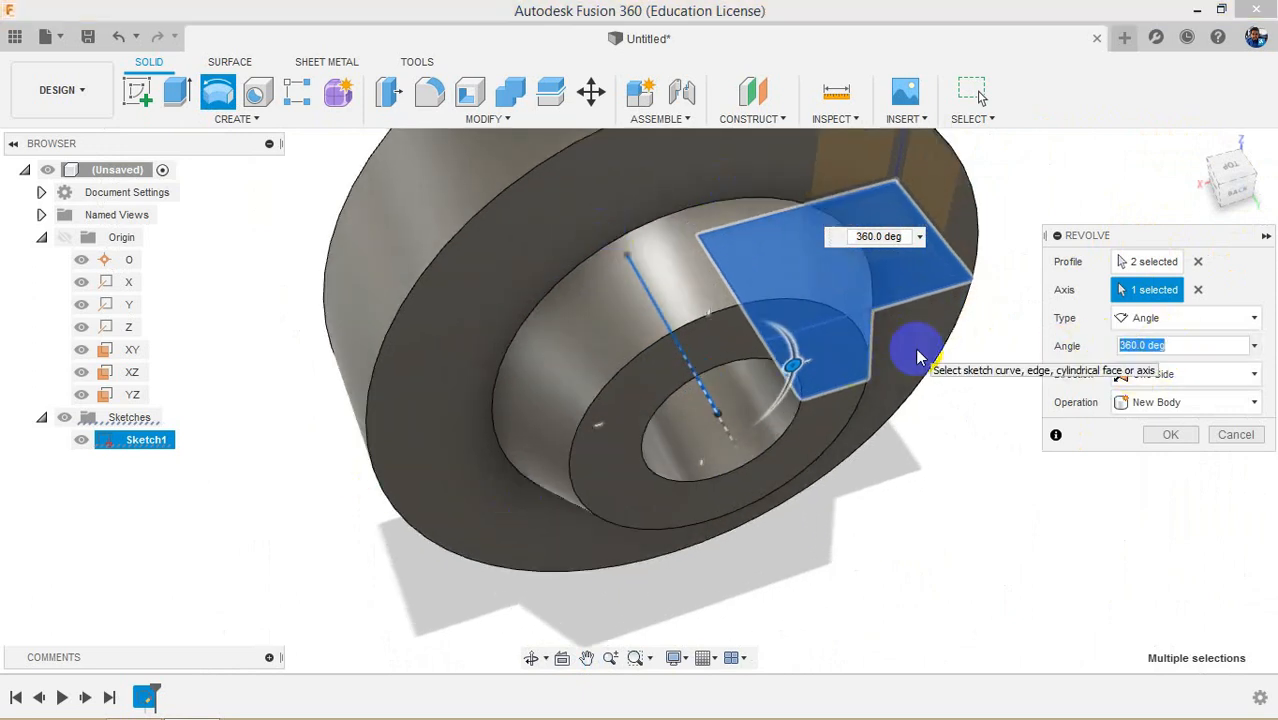
pyautogui.write('18')
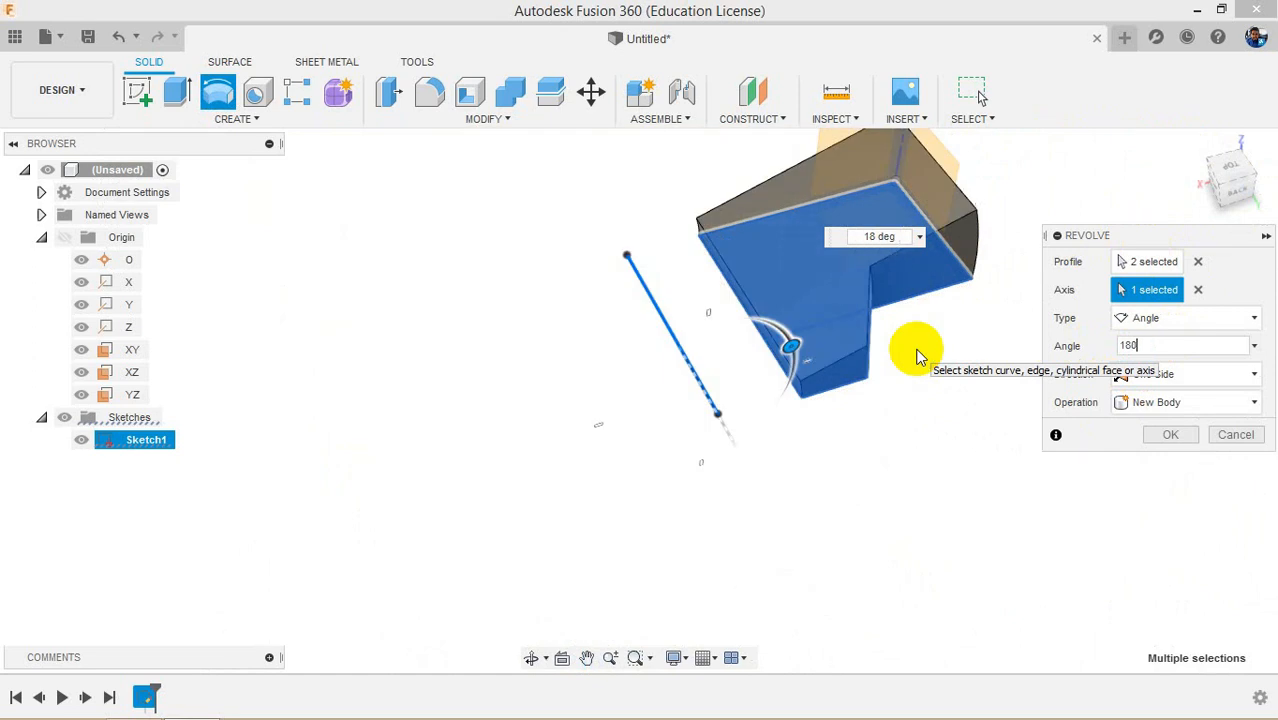
pyautogui.write('0')
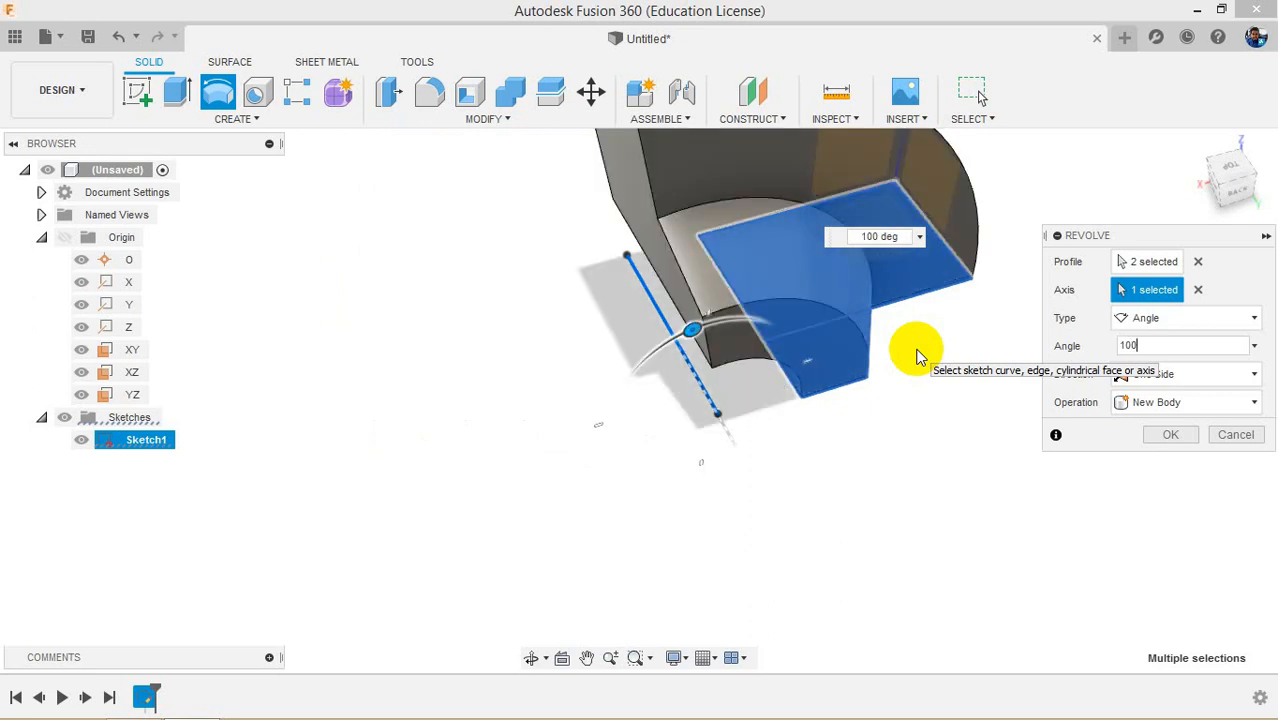
pyautogui.moveTo(618, 361); pyautogui.dragTo(583, 517, button='middle')
# Step: Set the revolve angle to 360 degrees and create the revolved body around the separate line
pyautogui.click(1170, 348)
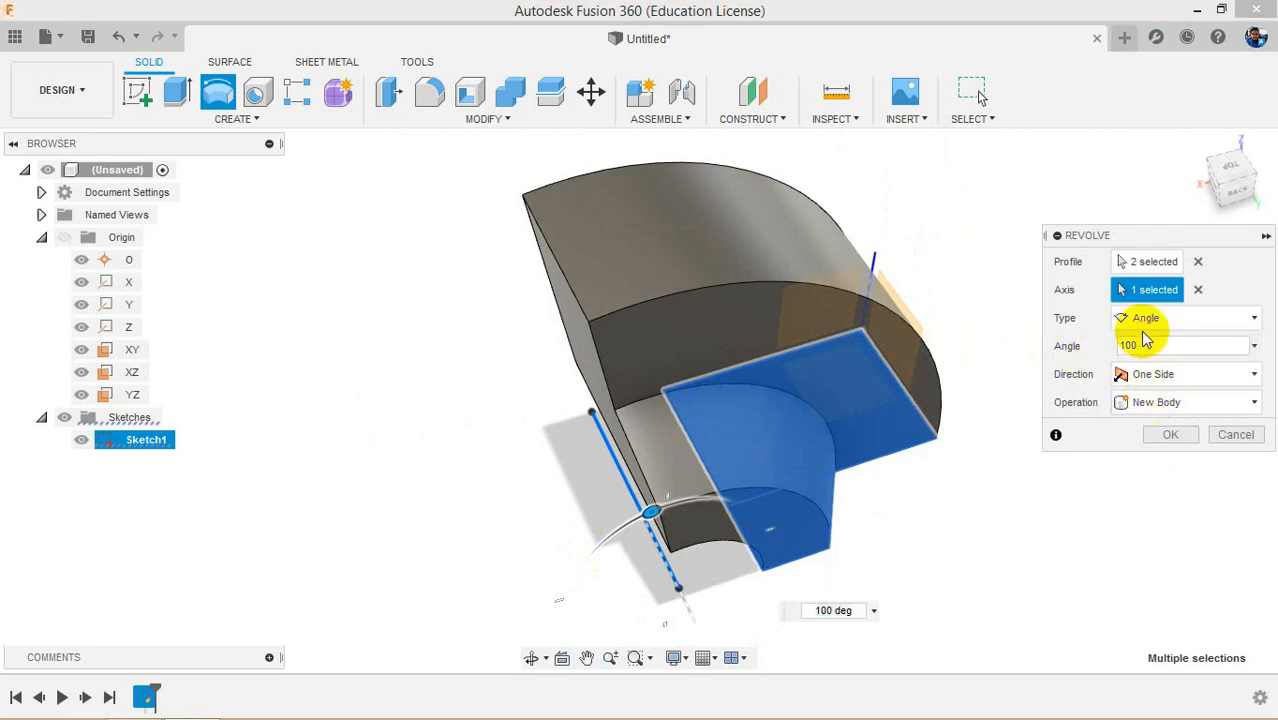
pyautogui.click(1147, 340)
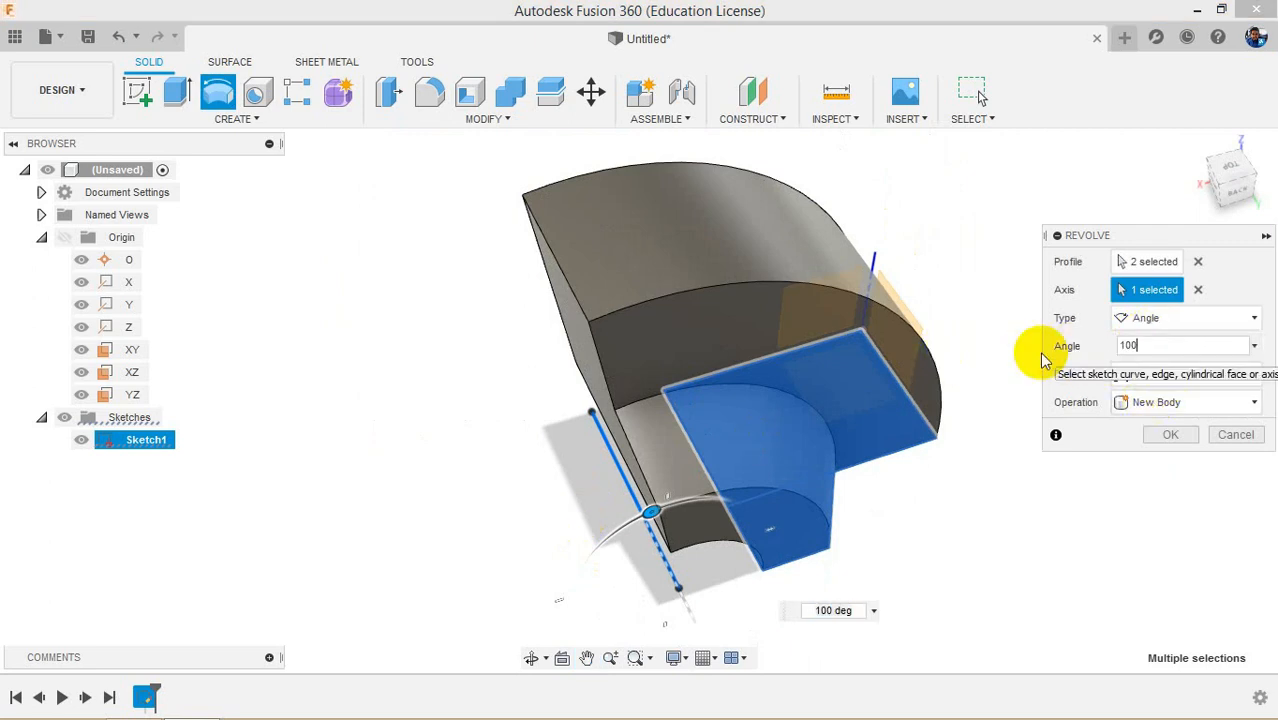
pyautogui.press('BackSpace')
pyautogui.press('BackSpace')
pyautogui.press('BackSpace')
pyautogui.write('360')
pyautogui.press('Return')
pyautogui.scroll(-3, 1063, 363)
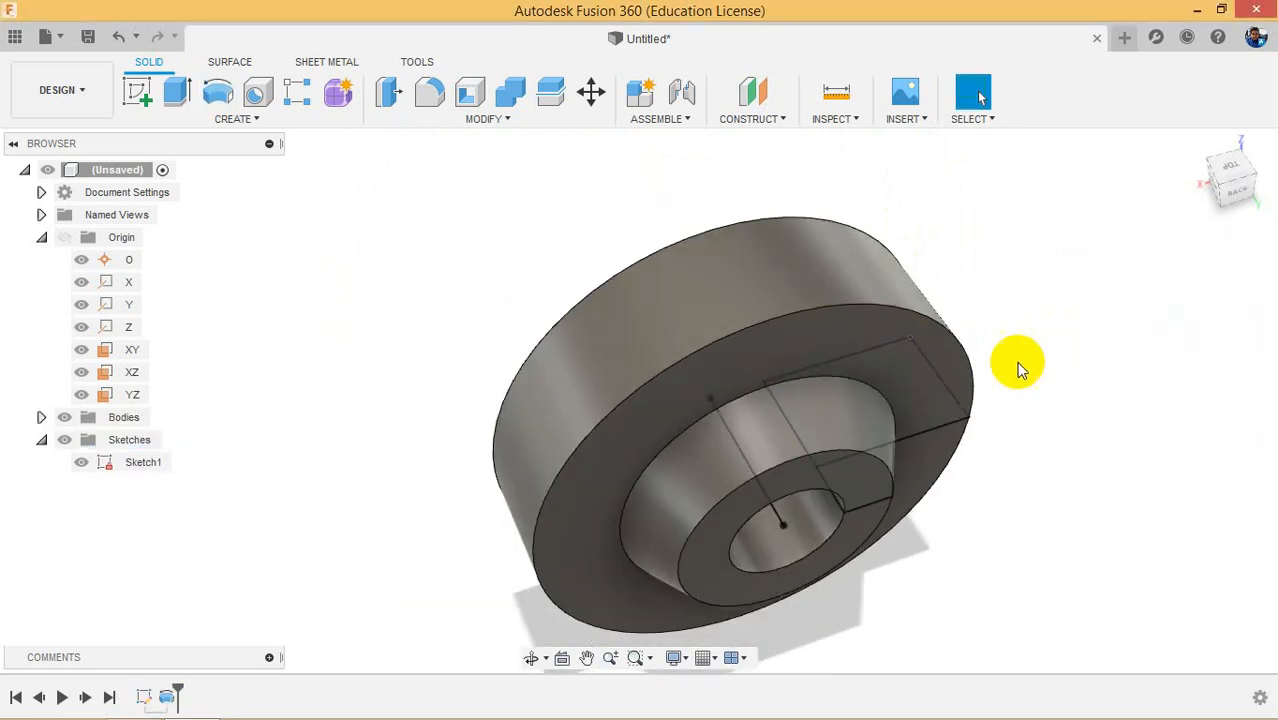
# Step: Examine the hole through the revolved body and compare its radius with the axis line's offset dimension in the sketch
pyautogui.moveTo(1027, 419); pyautogui.dragTo(846, 404, button='middle')
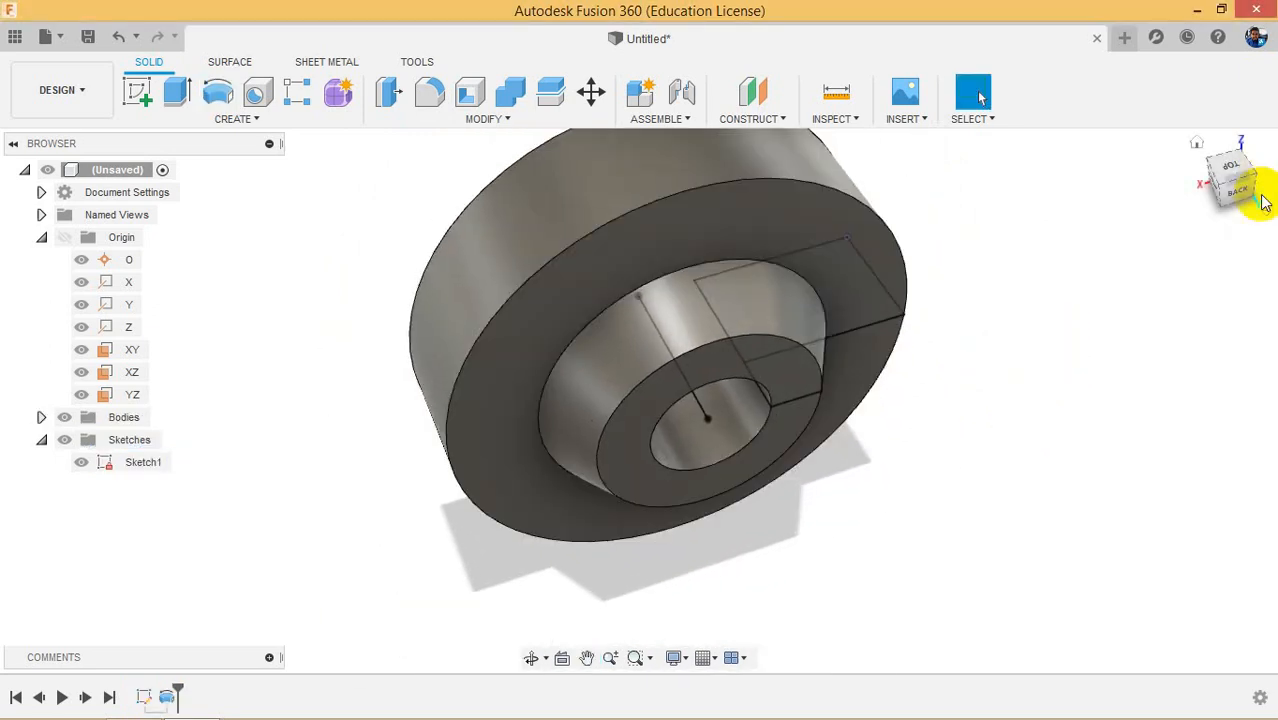
pyautogui.moveTo(1233, 196); pyautogui.dragTo(1122, 165)
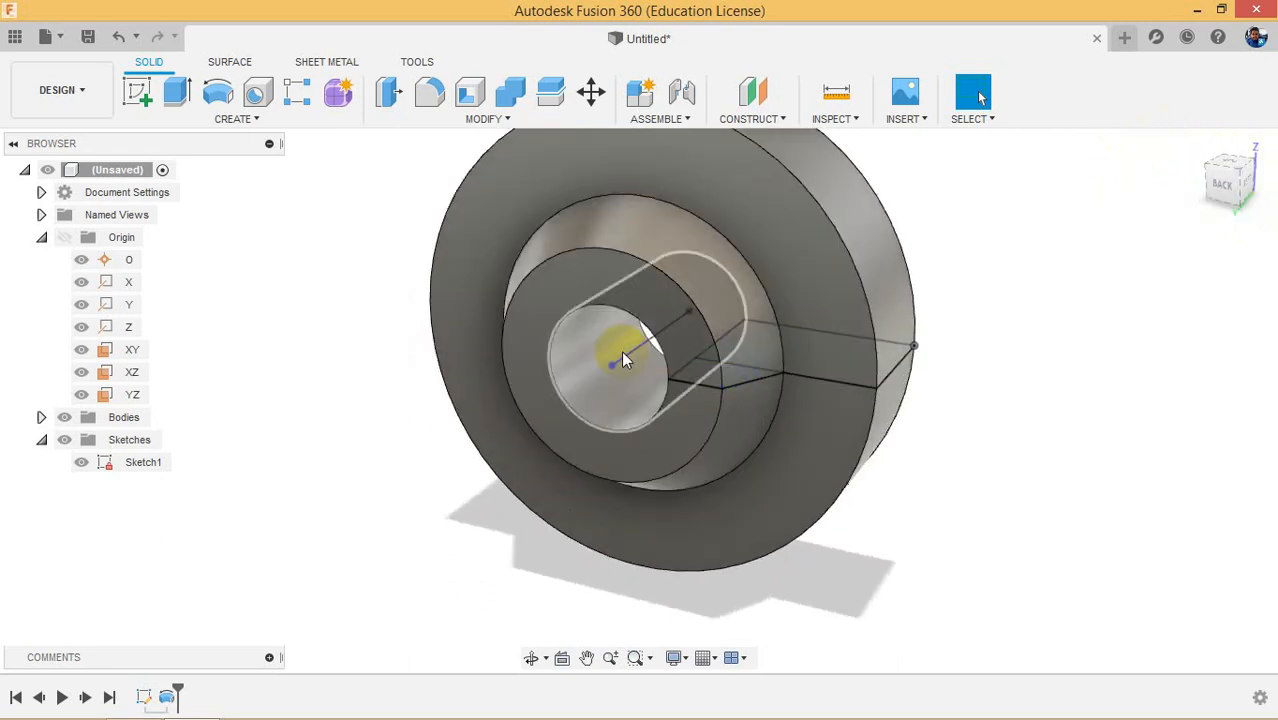
pyautogui.scroll(6, 566, 328)
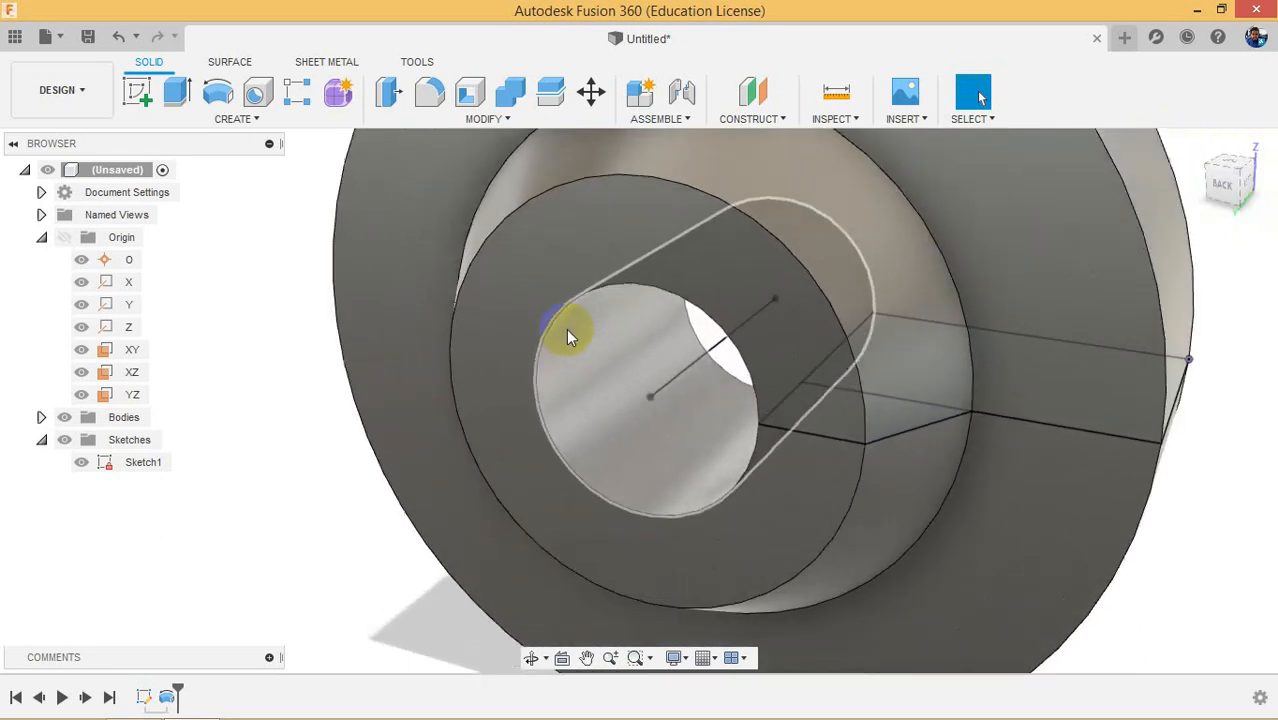
pyautogui.click(564, 304)
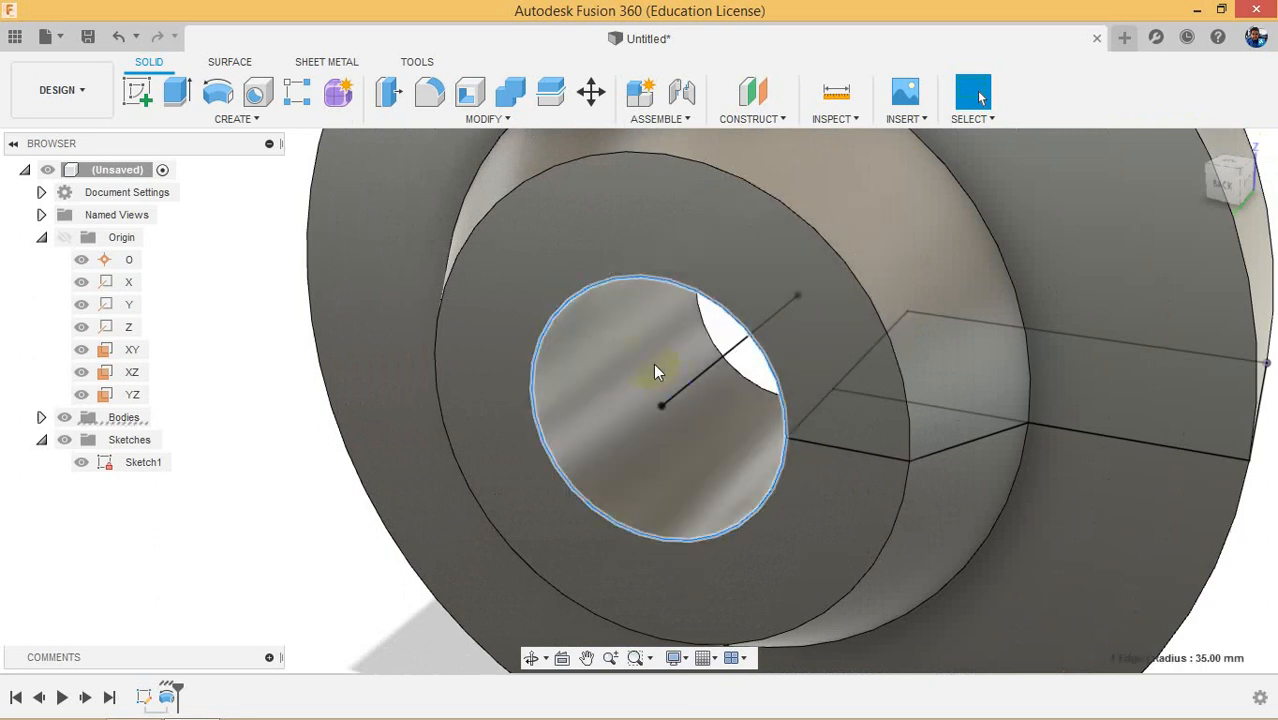
pyautogui.click(716, 338)
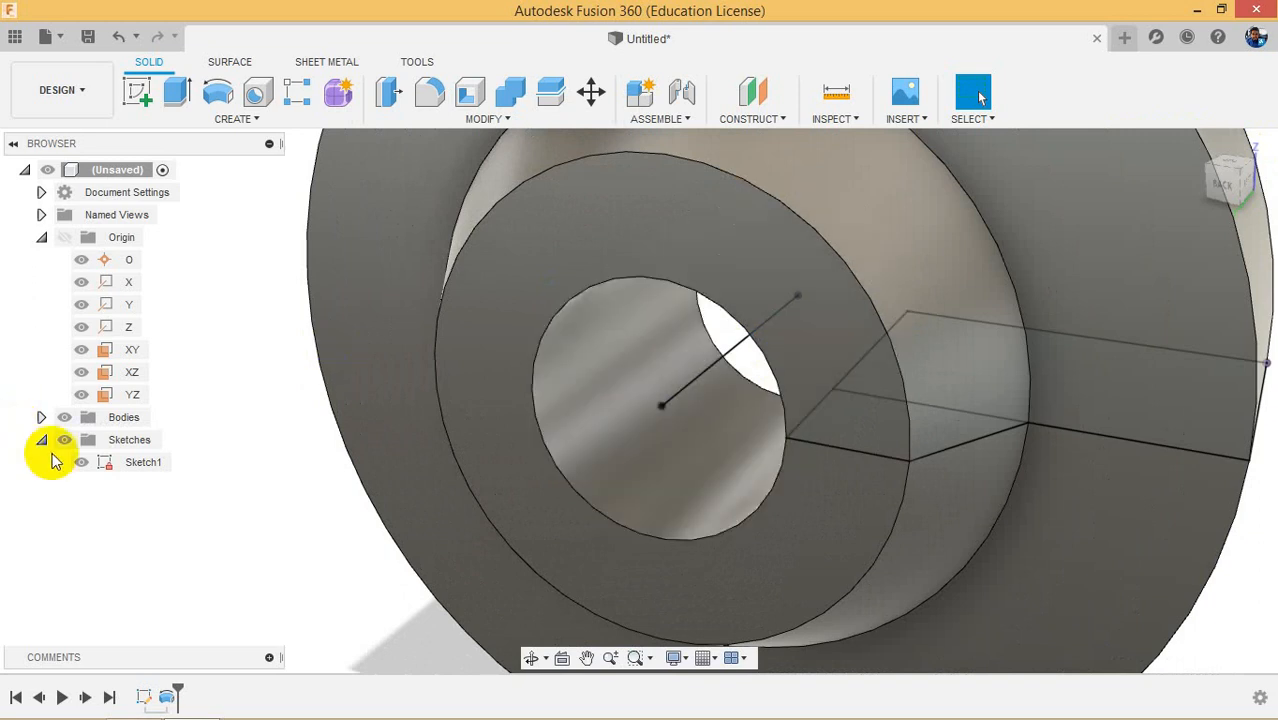
pyautogui.rightClick(157, 698)
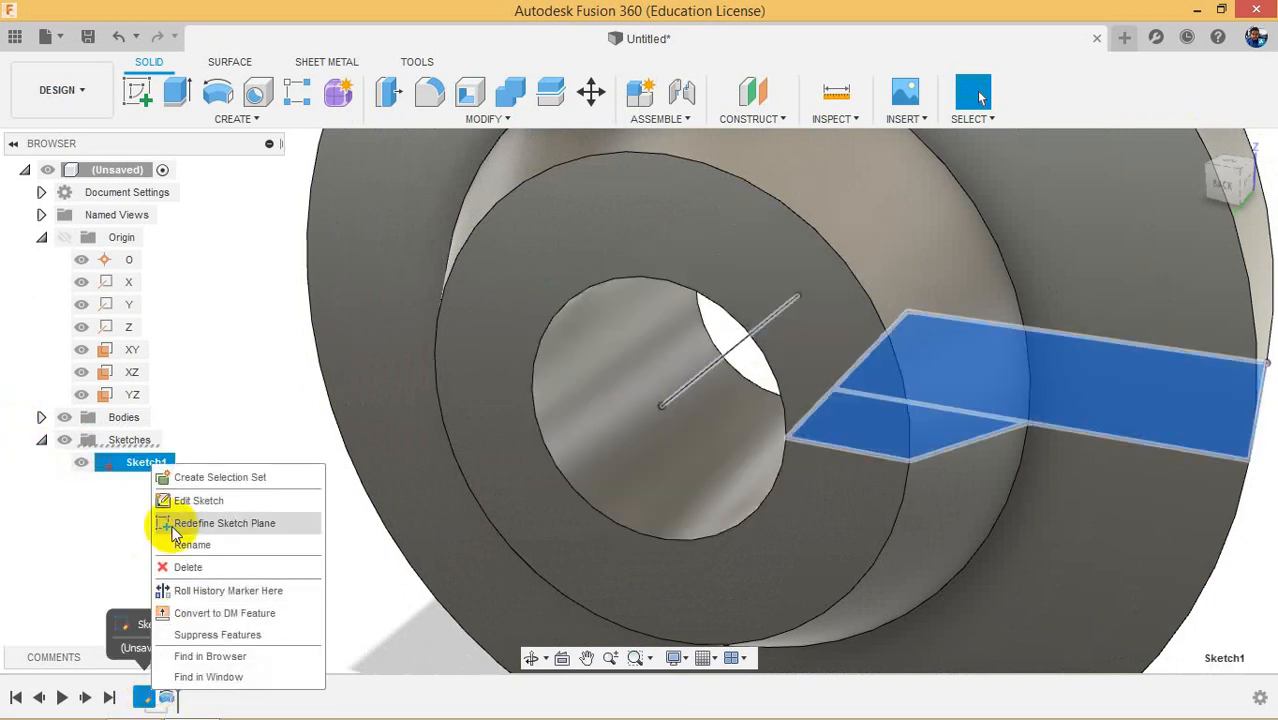
pyautogui.click(166, 498)
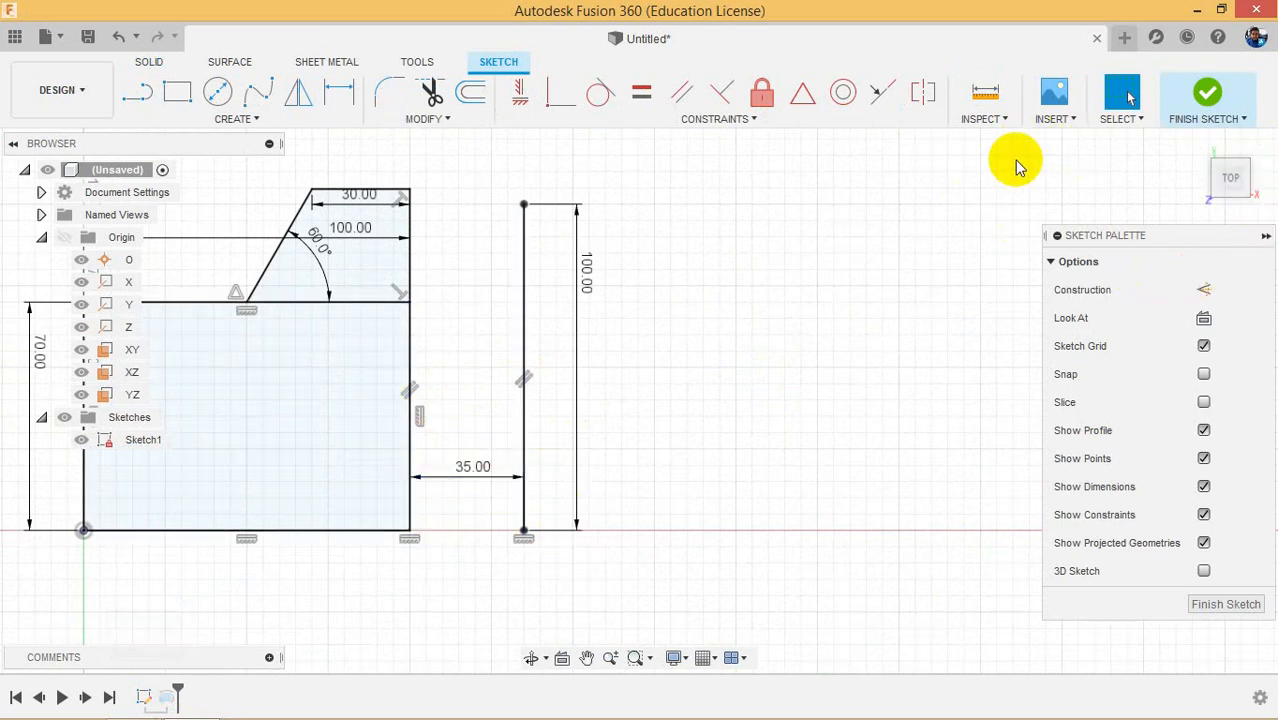
pyautogui.click(1205, 97)
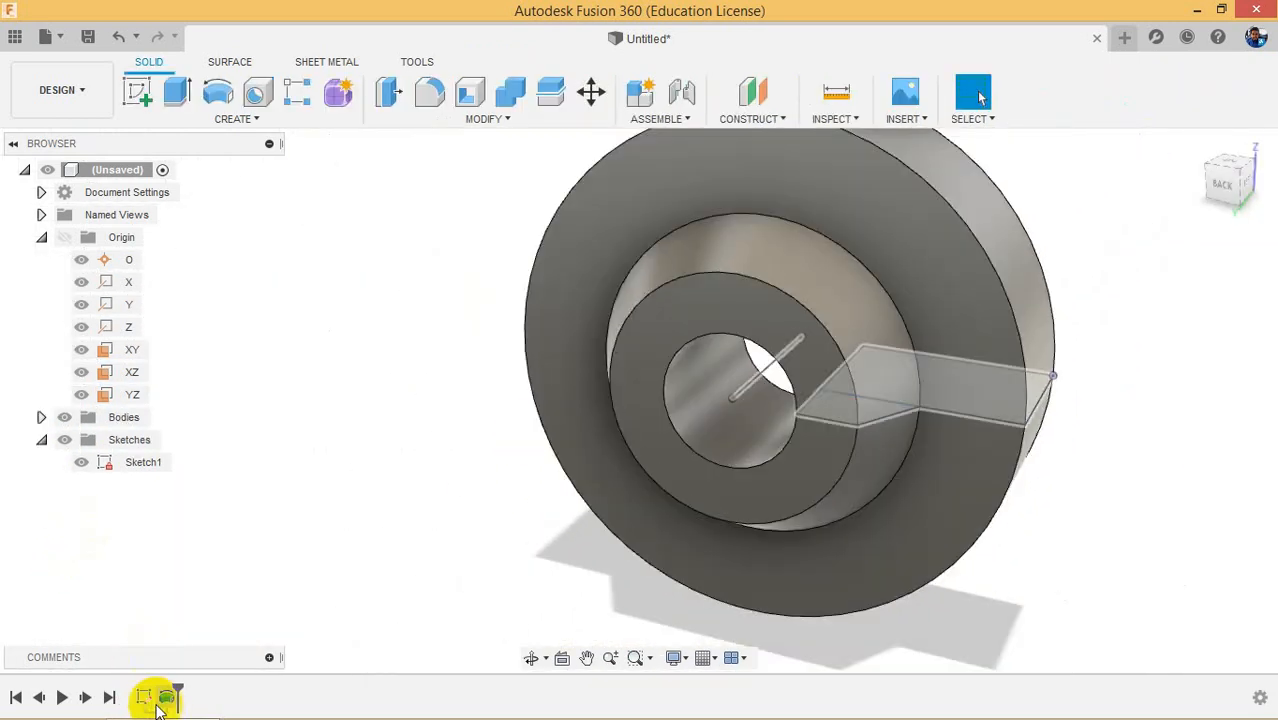
# Step: Delete the revolve feature, keeping the sketch with its profiles and axis line
pyautogui.rightClick(166, 697)
pyautogui.click(210, 583)
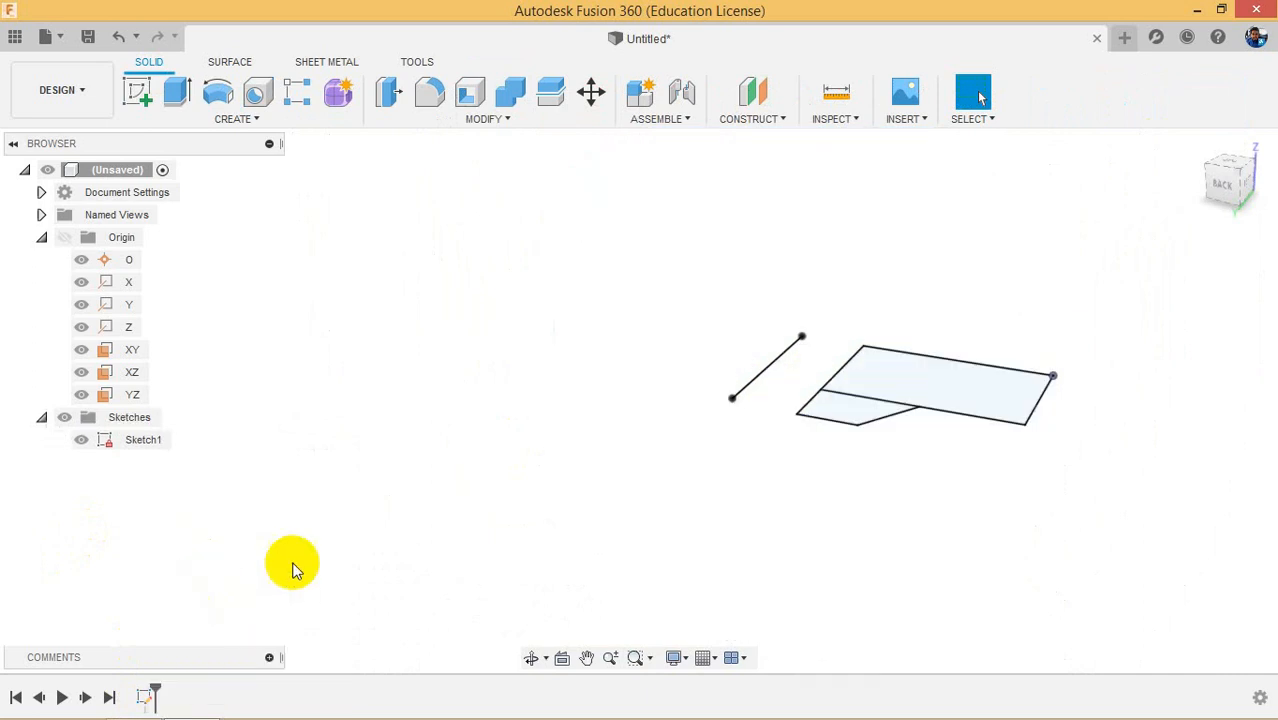
# Step: Edit the sketch to delete the separate axis line beside the rectangle, and finish the sketch
pyautogui.scroll(5, 827, 399)
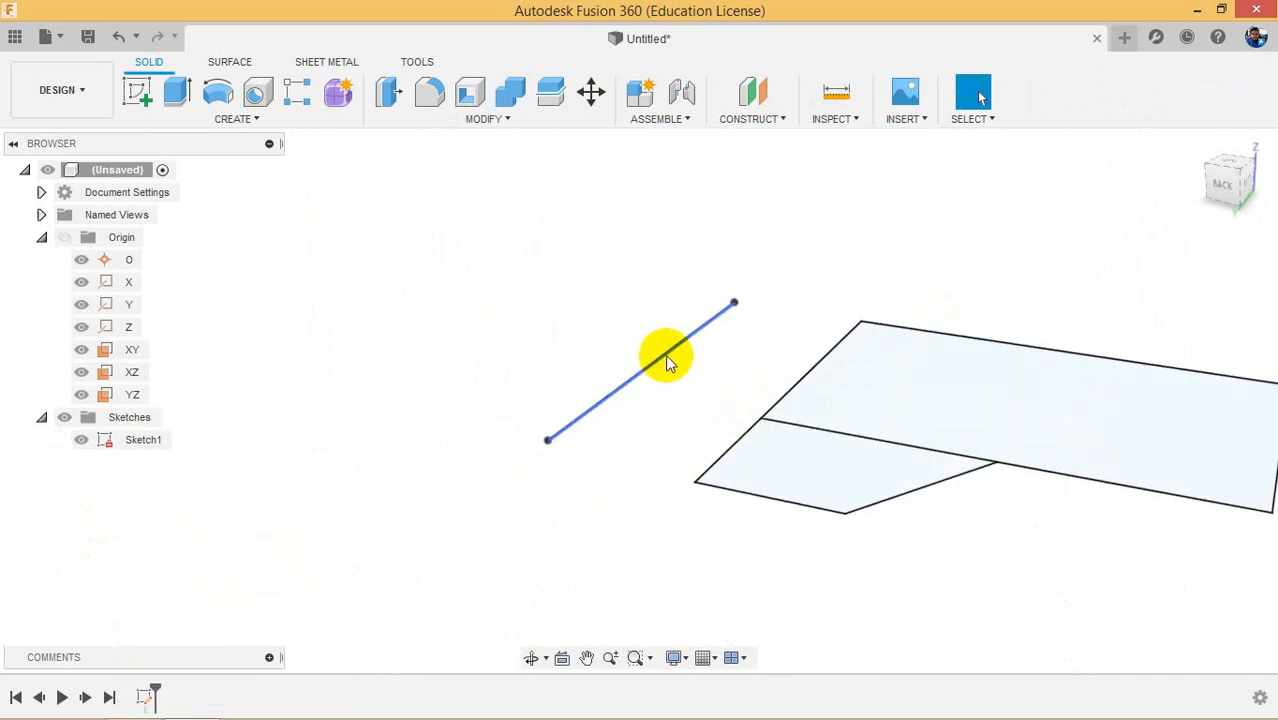
pyautogui.scroll(-3, 850, 440)
pyautogui.scroll(2, 1035, 445)
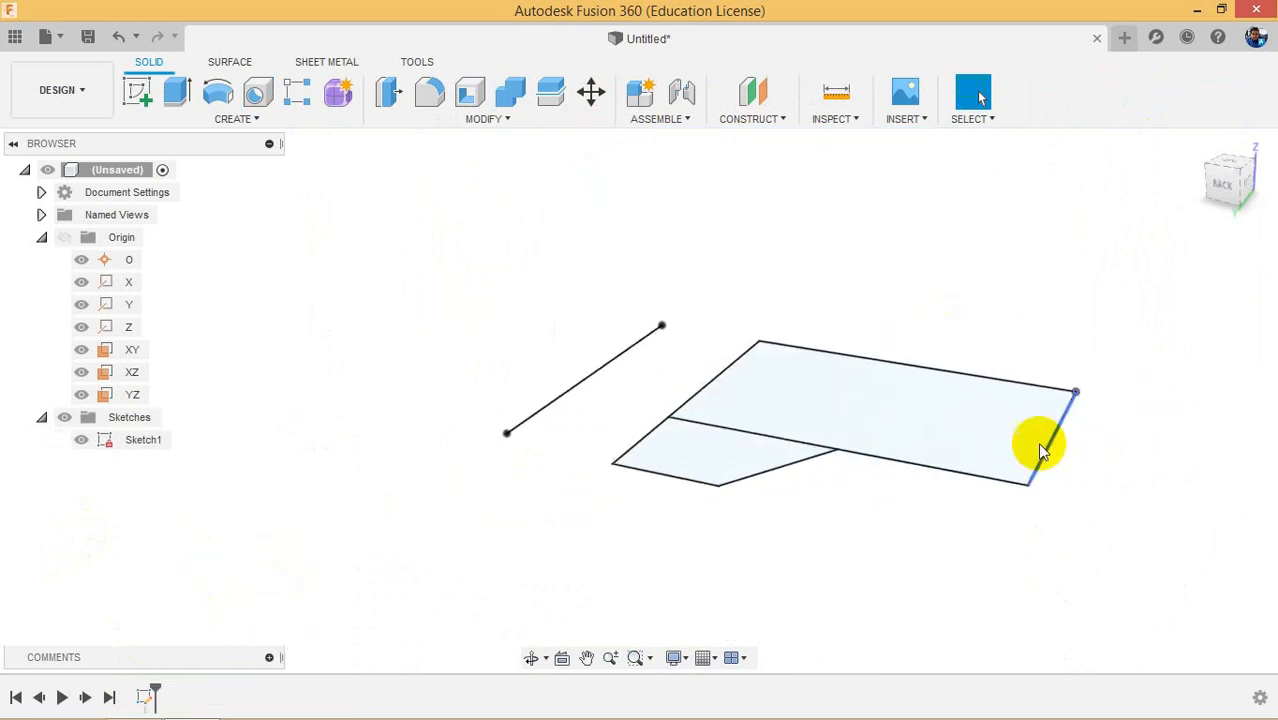
pyautogui.scroll(2, 1040, 450)
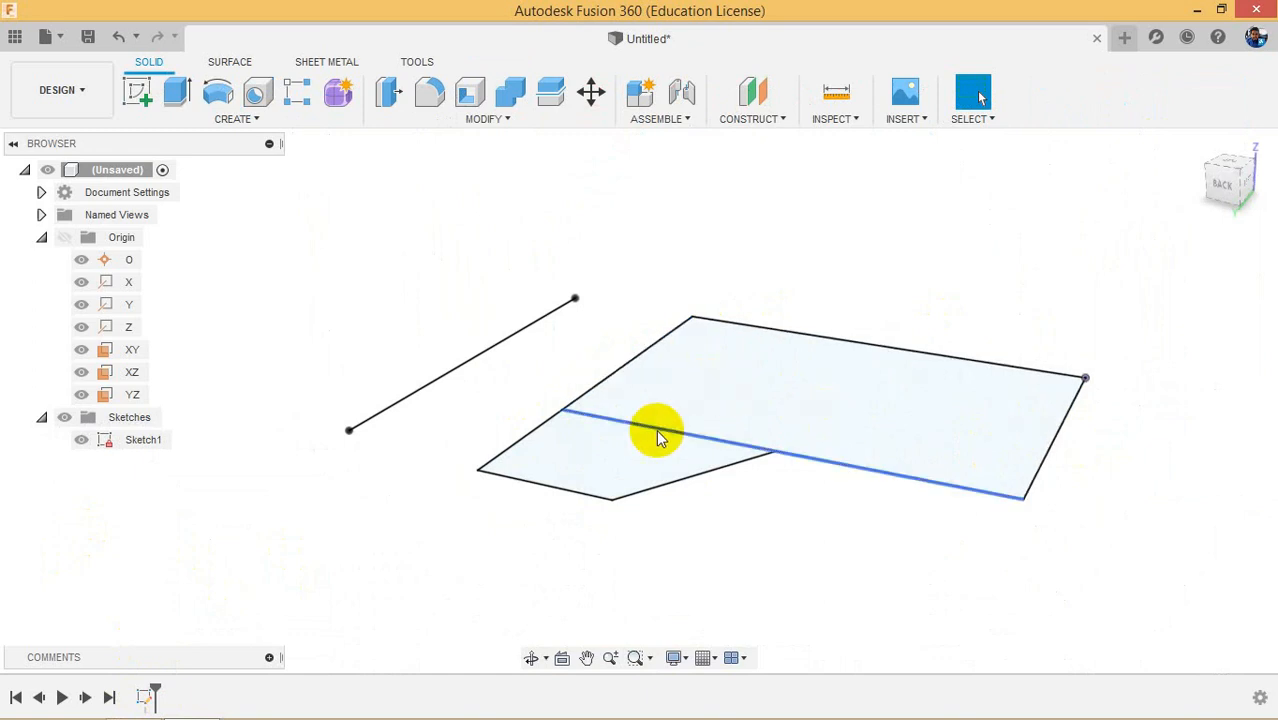
pyautogui.rightClick(508, 341)
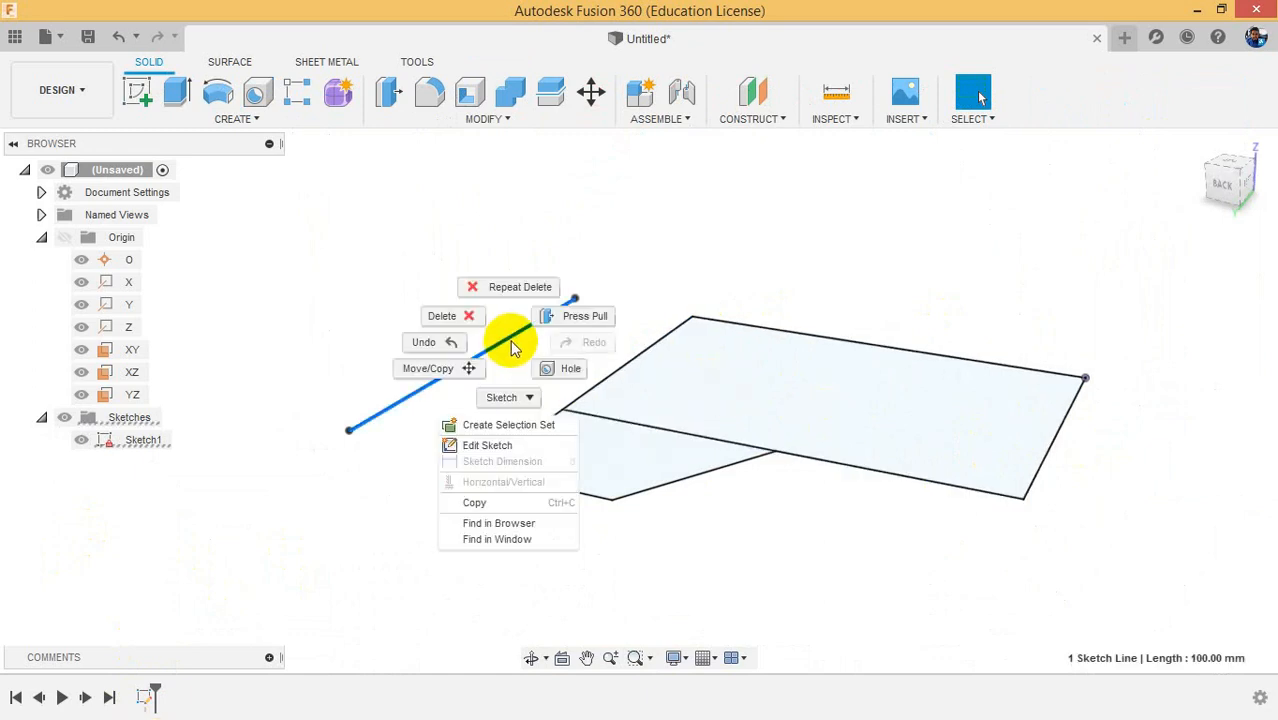
pyautogui.click(508, 449)
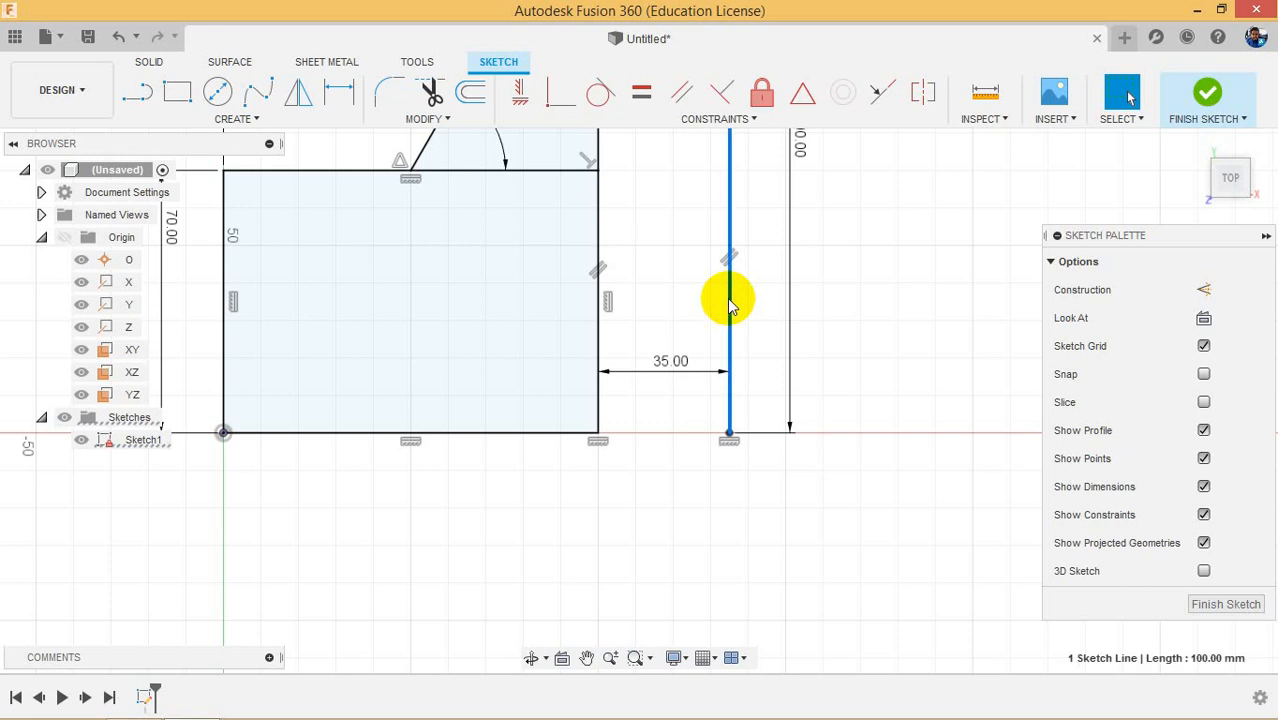
pyautogui.press('Delete')
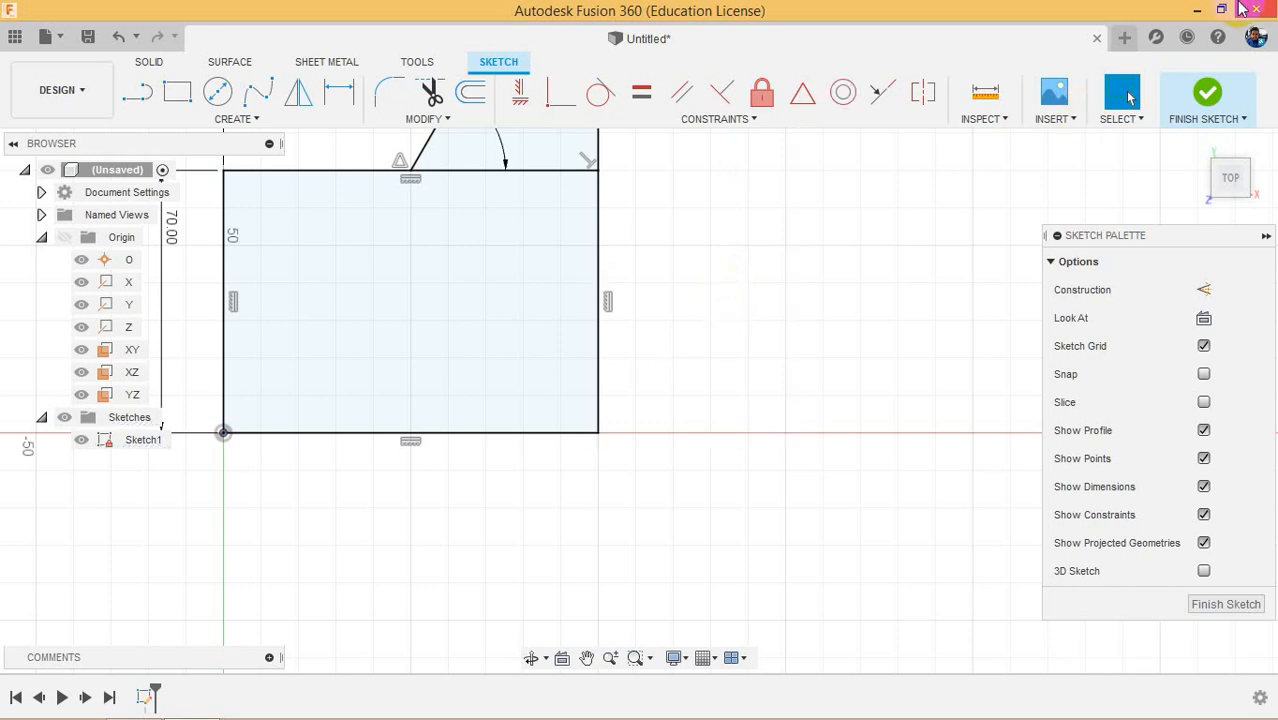
pyautogui.click(1215, 90)
# Step: Revolve the rectangle and trapezoid profiles 360 degrees as a new body, using the rectangle's side in line with the trapezoid's straight side as axis
pyautogui.click(785, 414)
pyautogui.scroll(3, 795, 440)
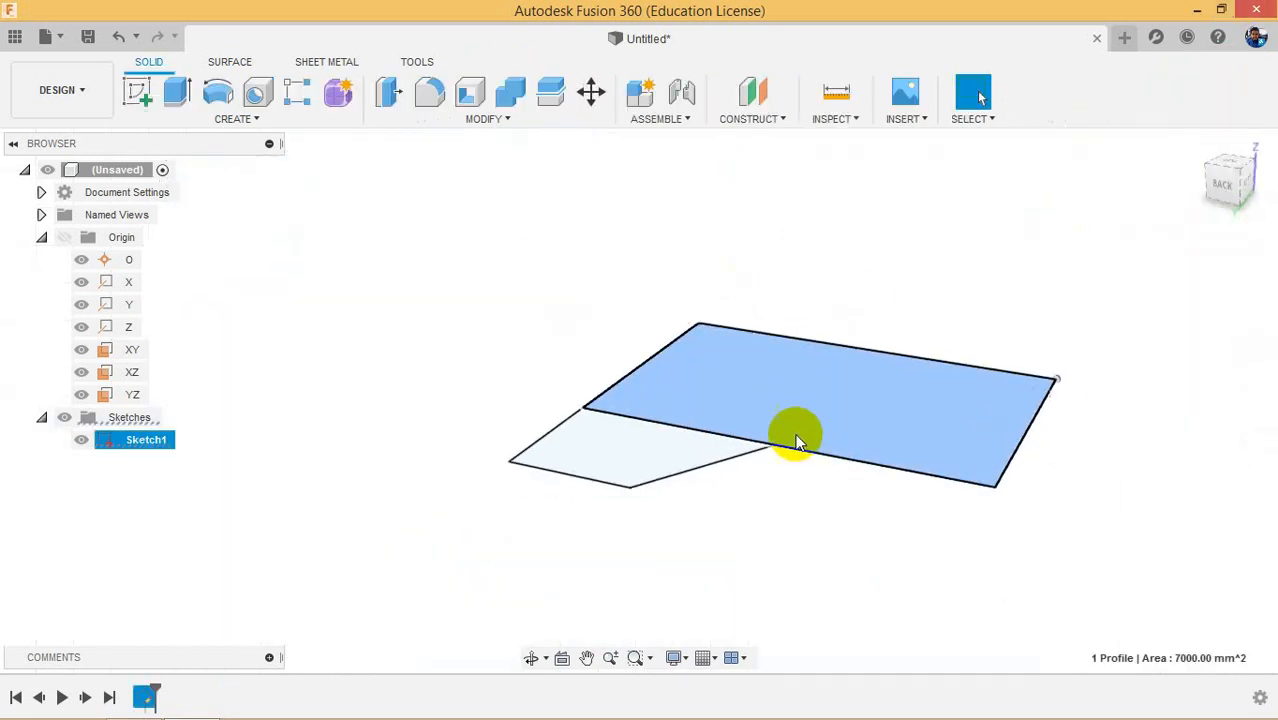
pyautogui.click(551, 339)
pyautogui.click(592, 354)
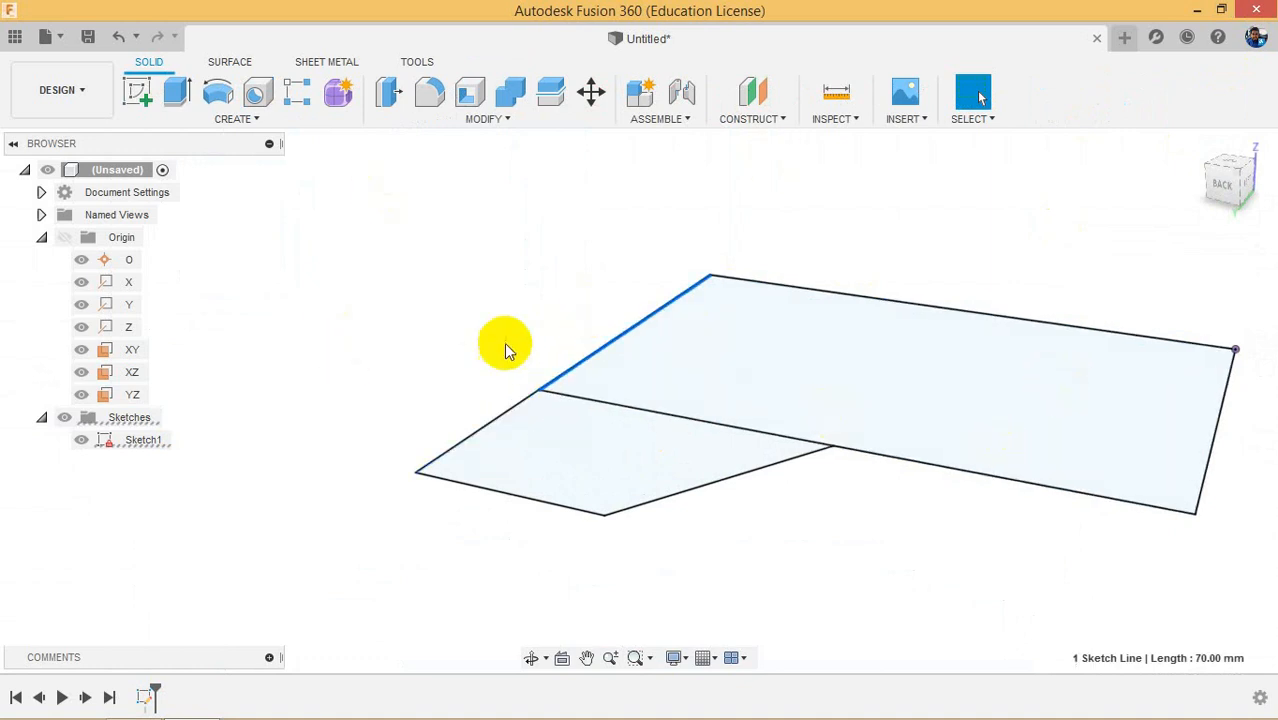
pyautogui.click(206, 99)
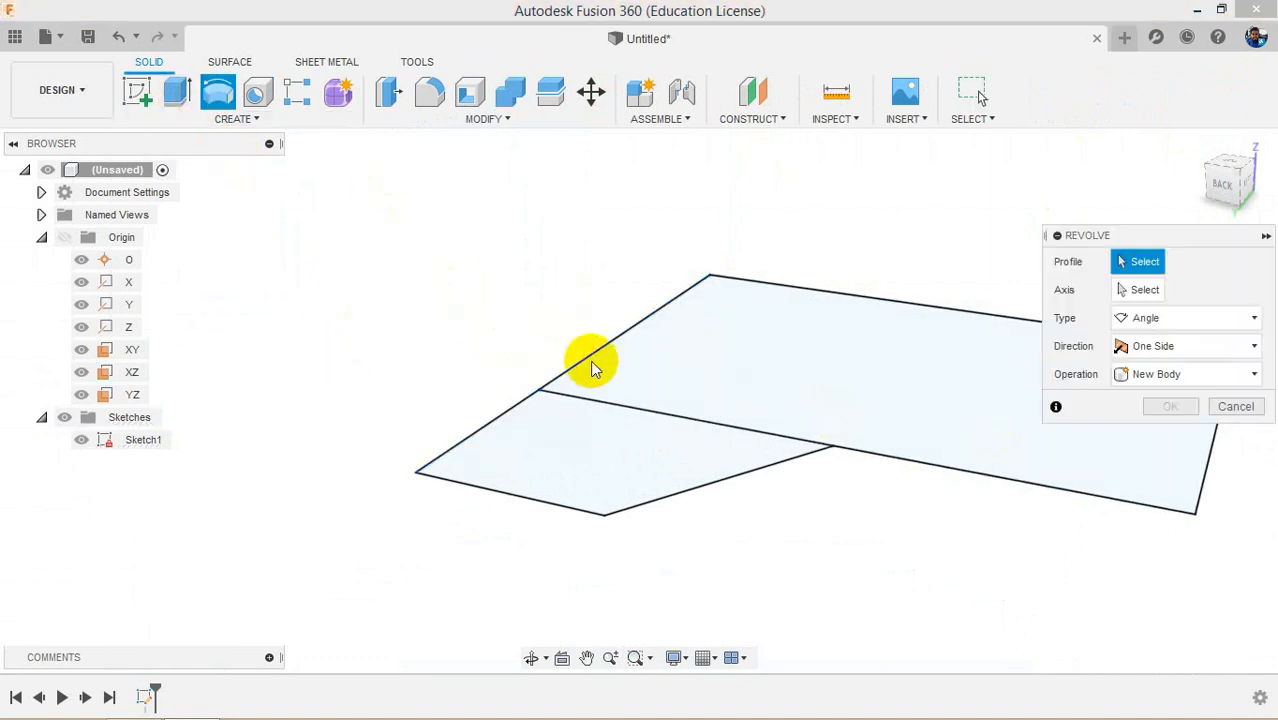
pyautogui.click(765, 386)
pyautogui.click(605, 463)
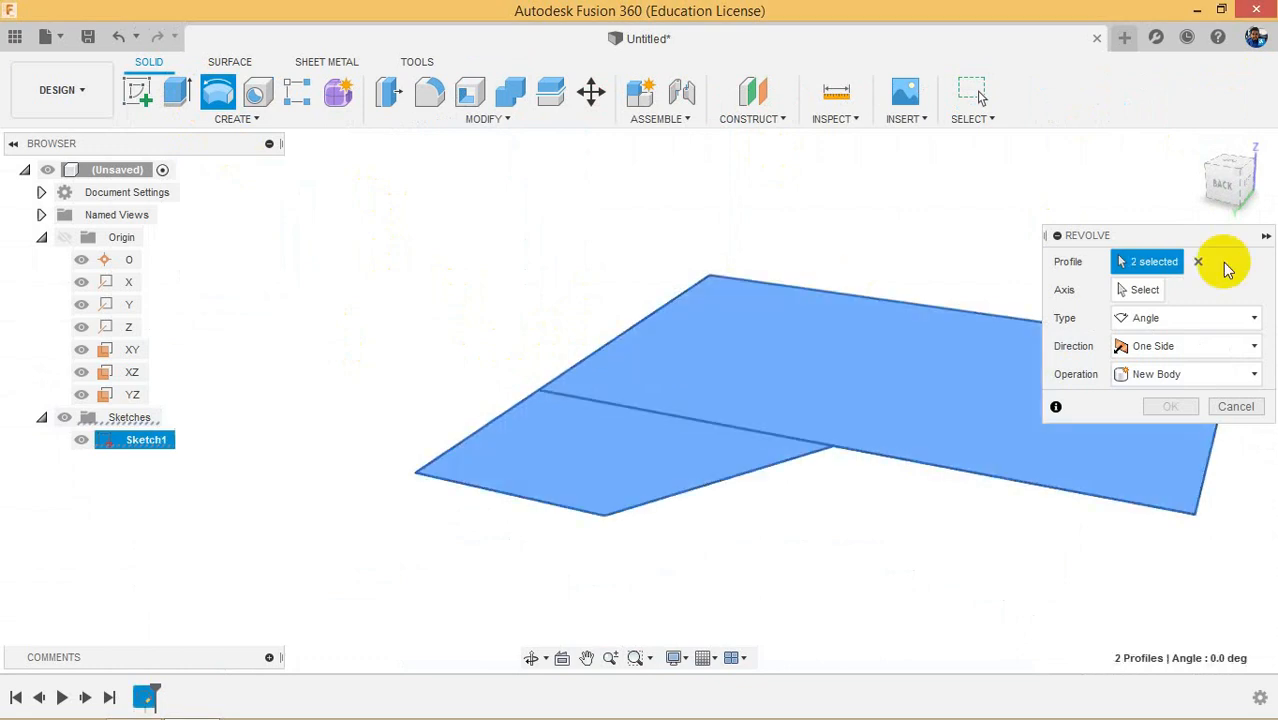
pyautogui.click(1140, 290)
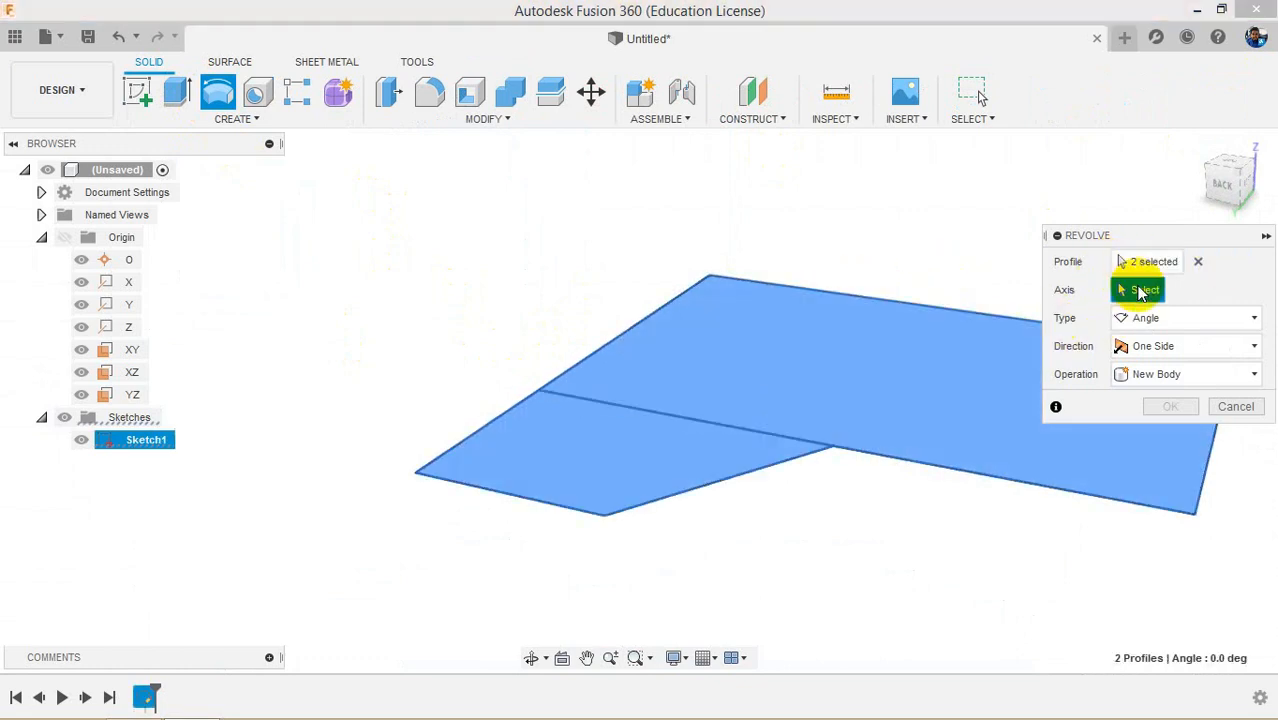
pyautogui.click(619, 333)
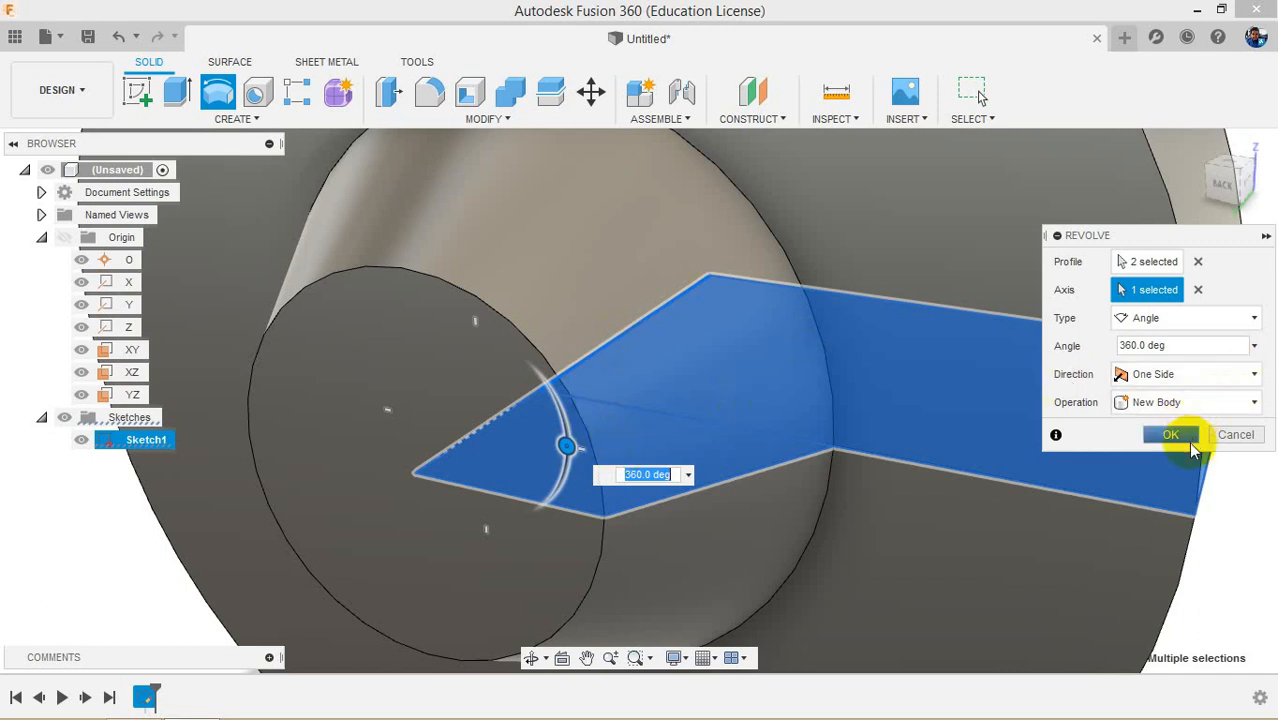
pyautogui.click(1172, 434)
pyautogui.scroll(-3, 735, 460)
pyautogui.scroll(-1, 643, 480)
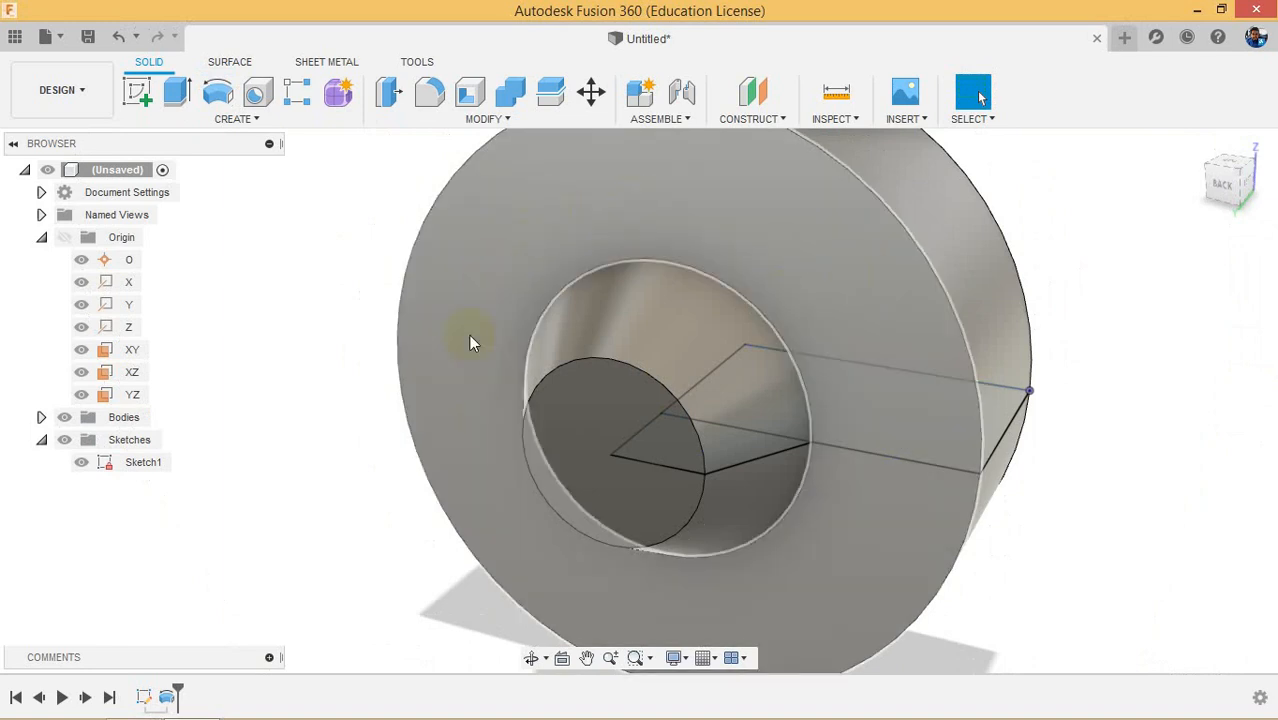
# Step: Delete the revolve feature of the solid disc with the tapered boss, keeping the sketch with its rectangle and trapezoid profiles
pyautogui.moveTo(1225, 195)
pyautogui.mouseDown()
pyautogui.moveTo(1235, 165)
pyautogui.moveTo(1270, 172)
pyautogui.moveTo(9, 228)
pyautogui.moveTo(1270, 177)
pyautogui.moveTo(1250, 134)
pyautogui.moveTo(1202, 217)
pyautogui.moveTo(961, 174)
pyautogui.moveTo(688, 188)
pyautogui.moveTo(579, 131)
pyautogui.moveTo(585, 197)
pyautogui.moveTo(563, 193)
pyautogui.moveTo(964, 200)
pyautogui.moveTo(759, 271)
pyautogui.moveTo(870, 394)
pyautogui.mouseUp()
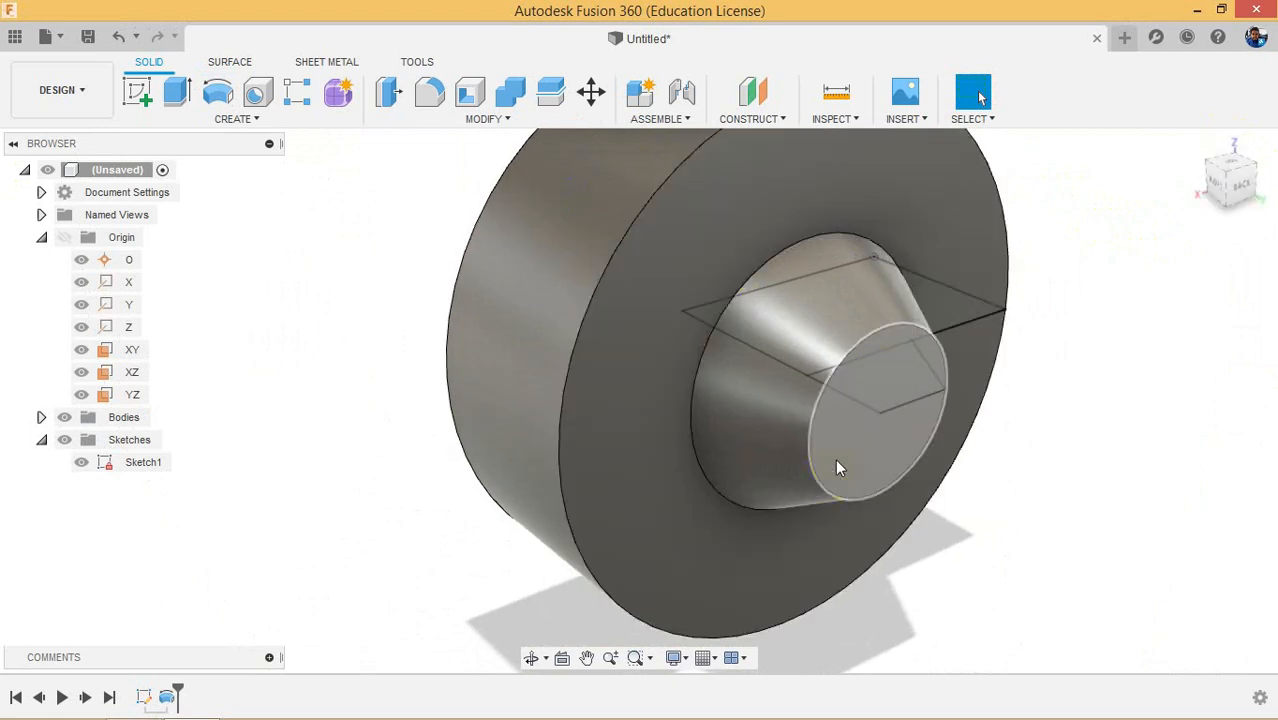
pyautogui.scroll(-4, 838, 468)
pyautogui.click(679, 341)
pyautogui.click(455, 346)
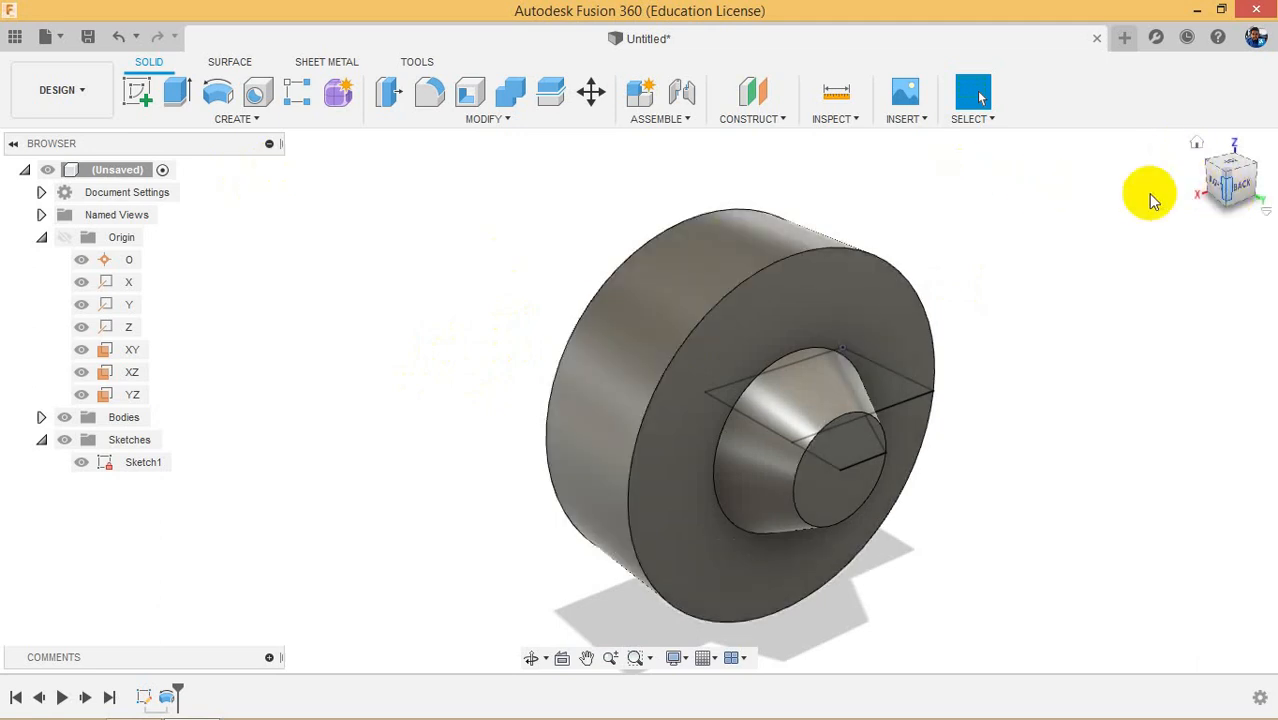
pyautogui.rightClick(167, 693)
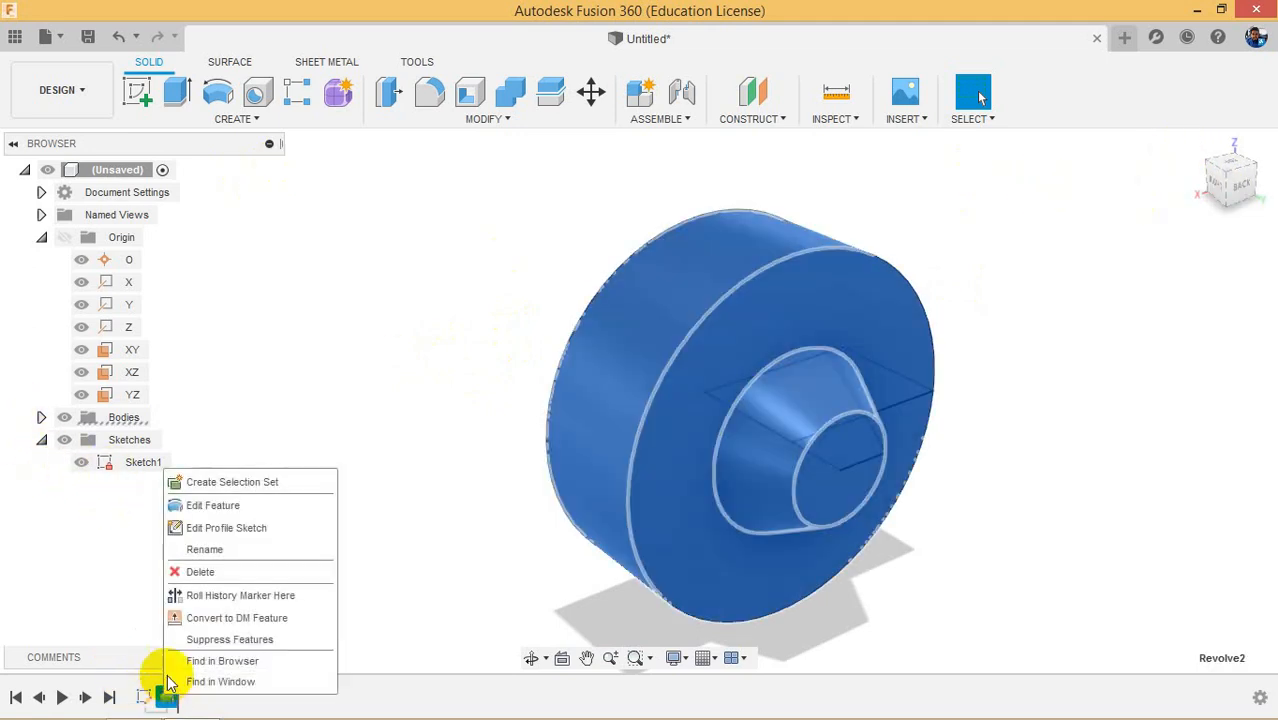
pyautogui.click(215, 594)
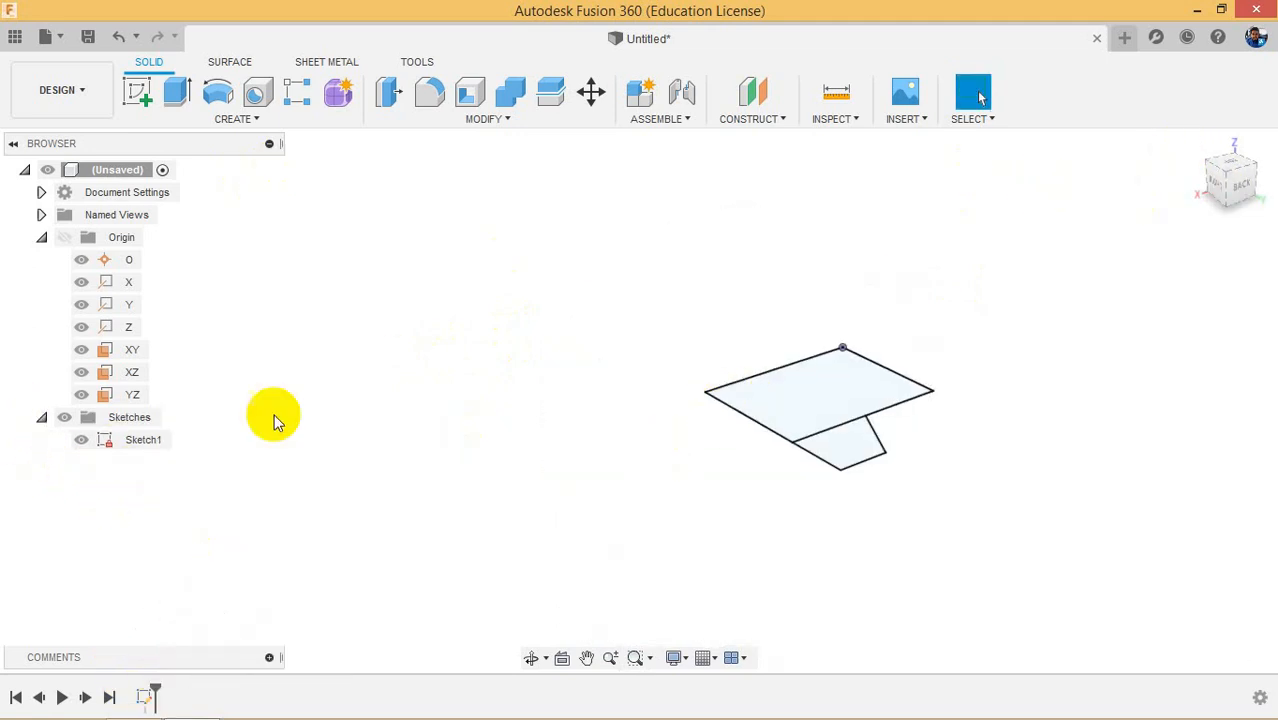
pyautogui.click(1197, 143)
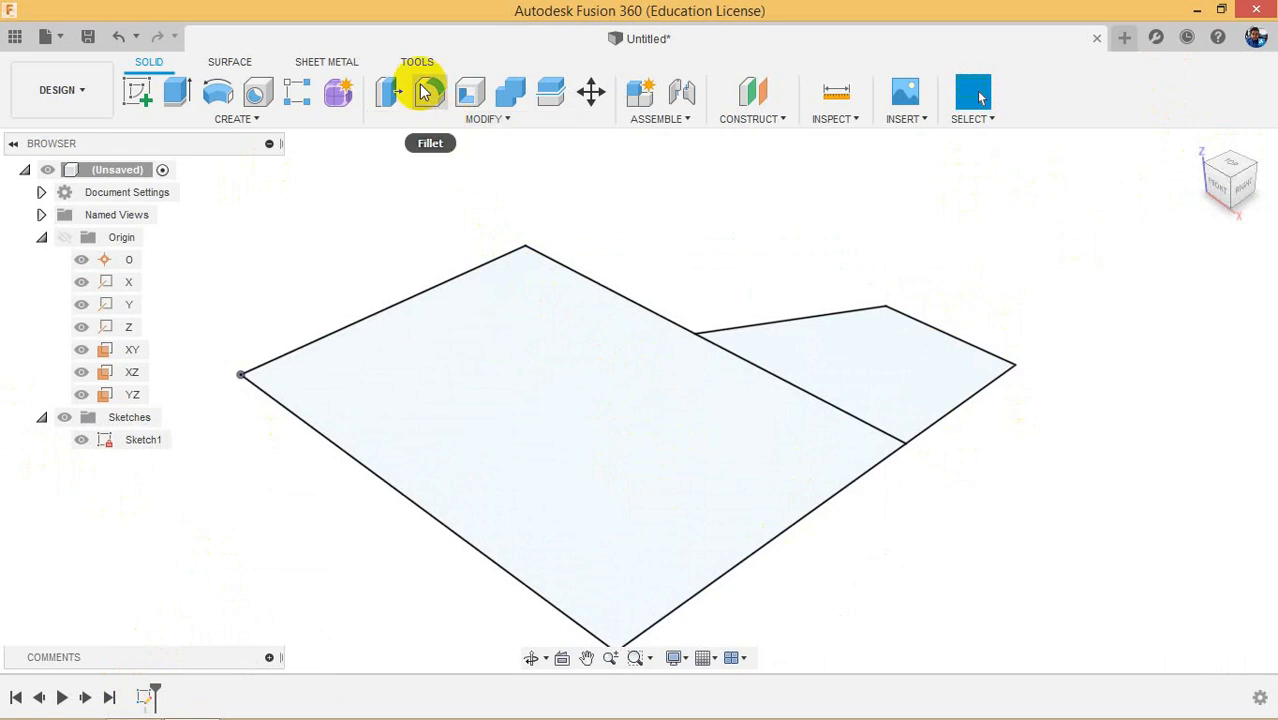
pyautogui.click(172, 100)
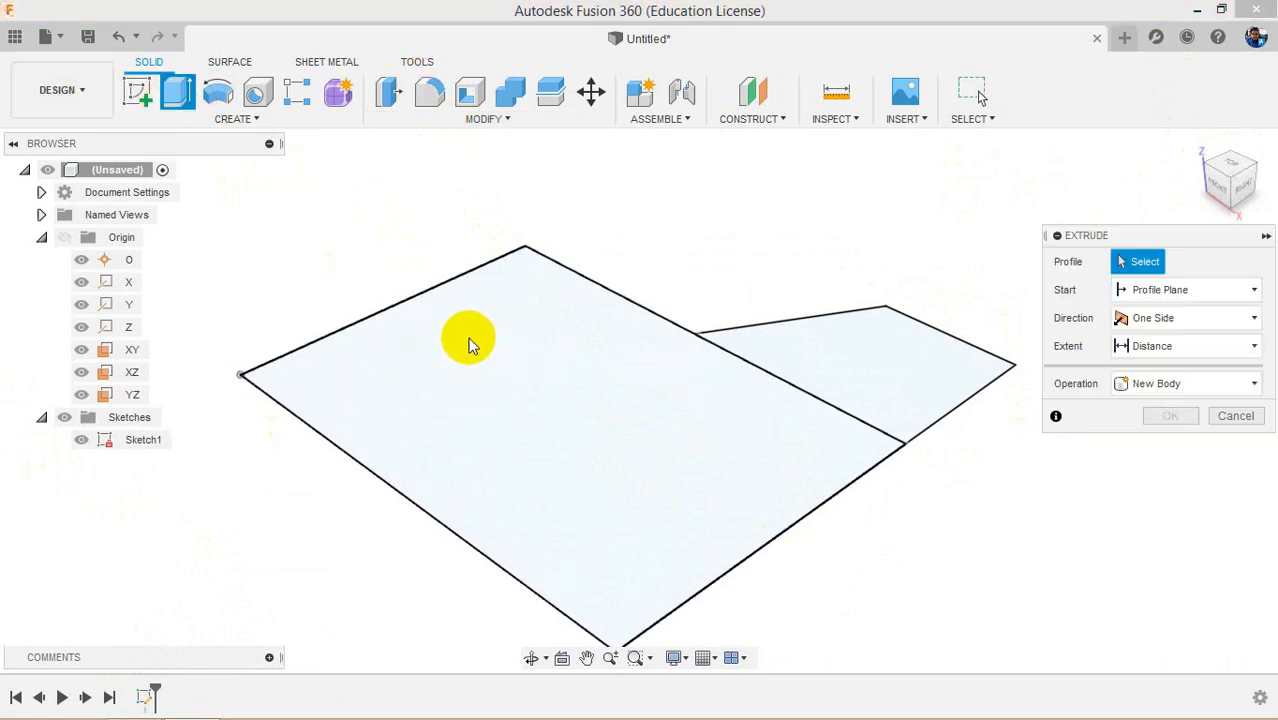
pyautogui.click(499, 337)
pyautogui.click(864, 371)
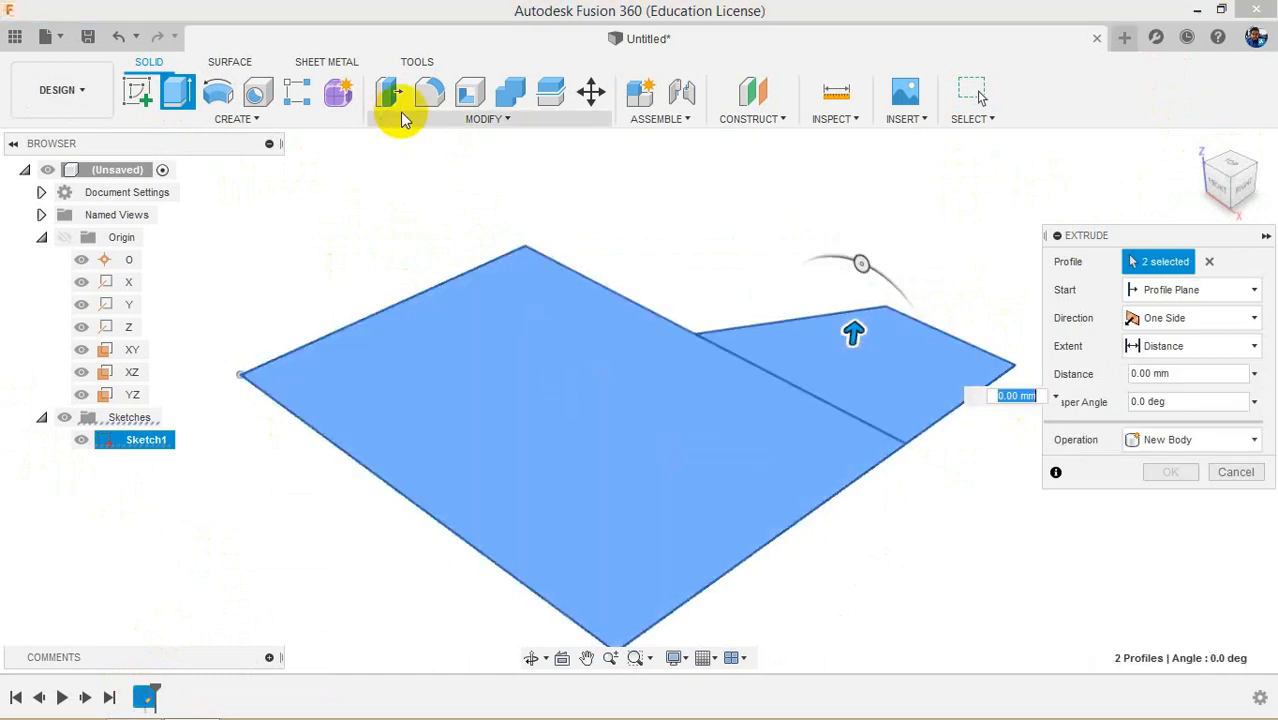
pyautogui.moveTo(849, 330); pyautogui.dragTo(855, 277)
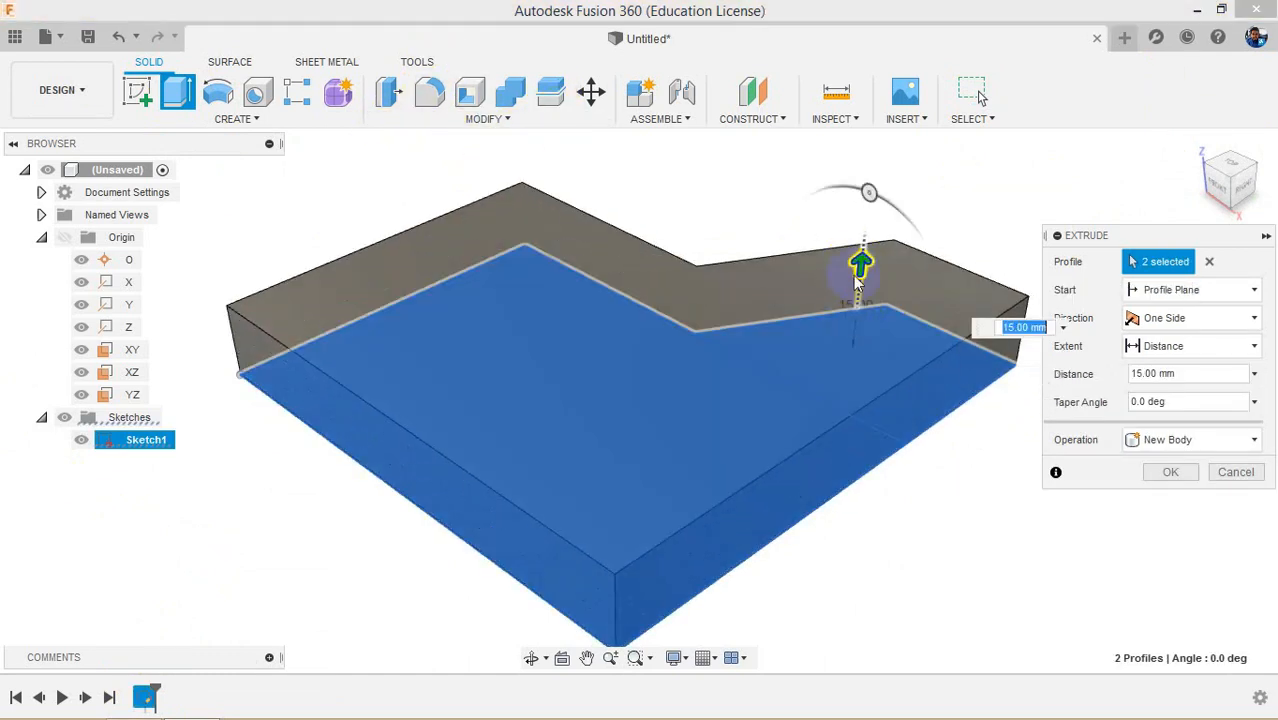
pyautogui.click(1233, 472)
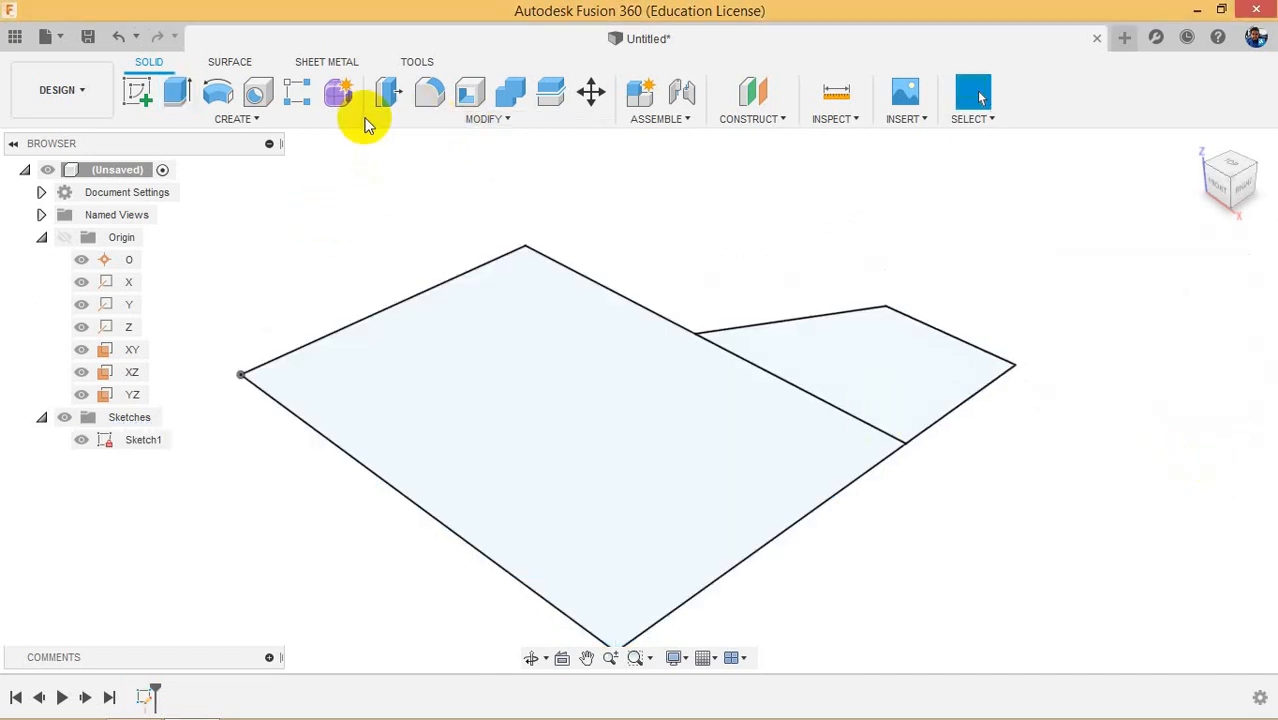
# Step: Extrude the rectangle profile 15 mm and the adjoining trapezoid profile to a lower height, forming a stepped block
pyautogui.click(177, 92)
pyautogui.click(572, 381)
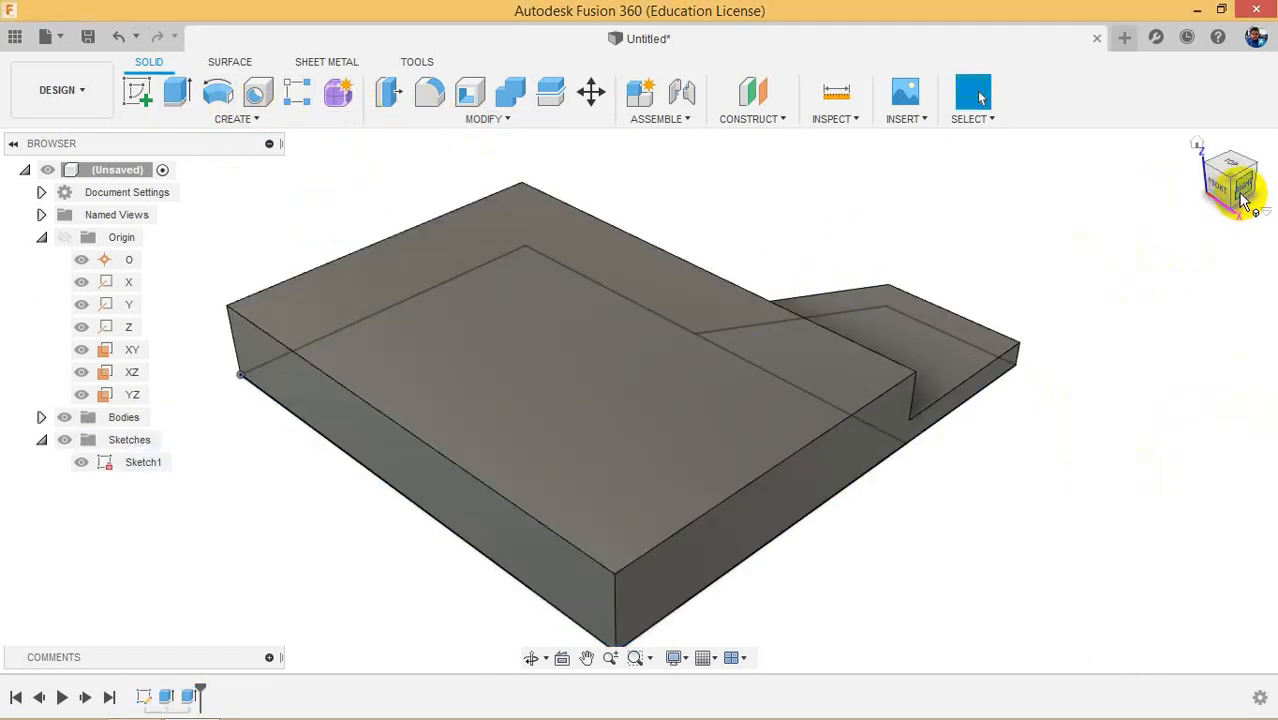
pyautogui.keyDown('shift'); pyautogui.moveTo(1158, 190); pyautogui.dragTo(813, 445, button='middle'); pyautogui.keyUp('shift')
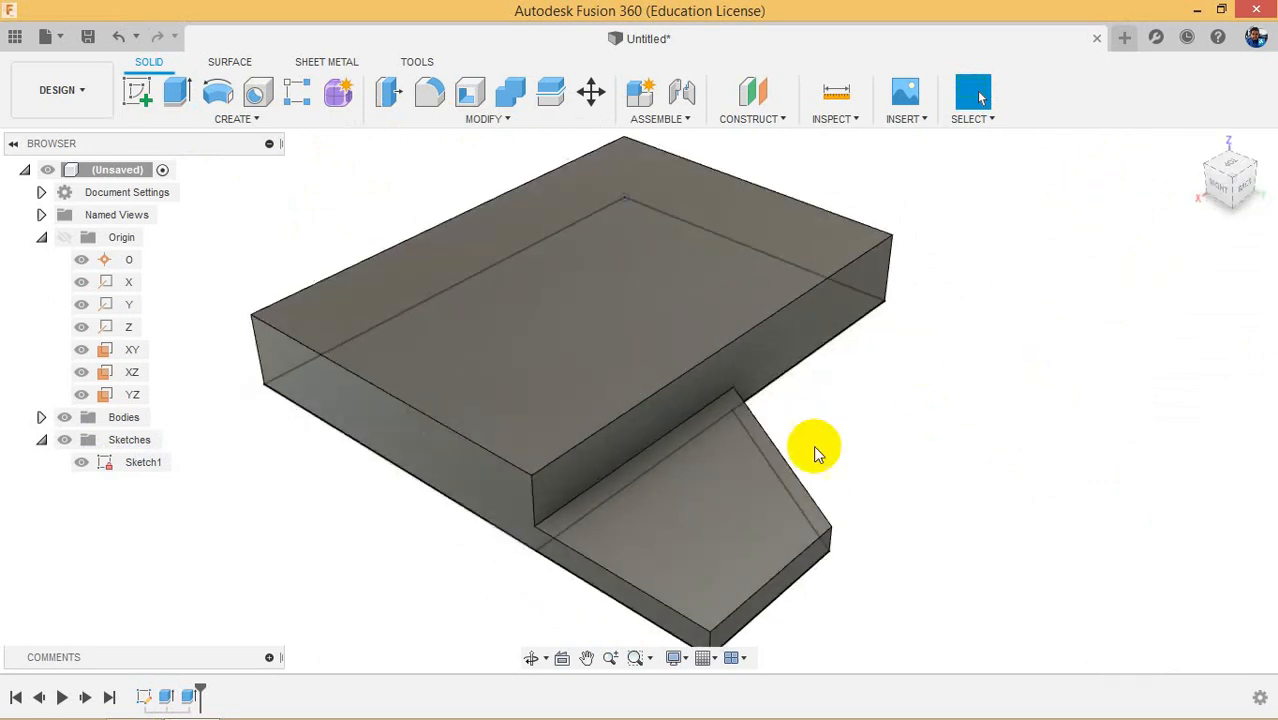
# Step: Fillet the rectangular block's upper edge above the trapezoid step with a constant radius of 5 mm
pyautogui.click(669, 444)
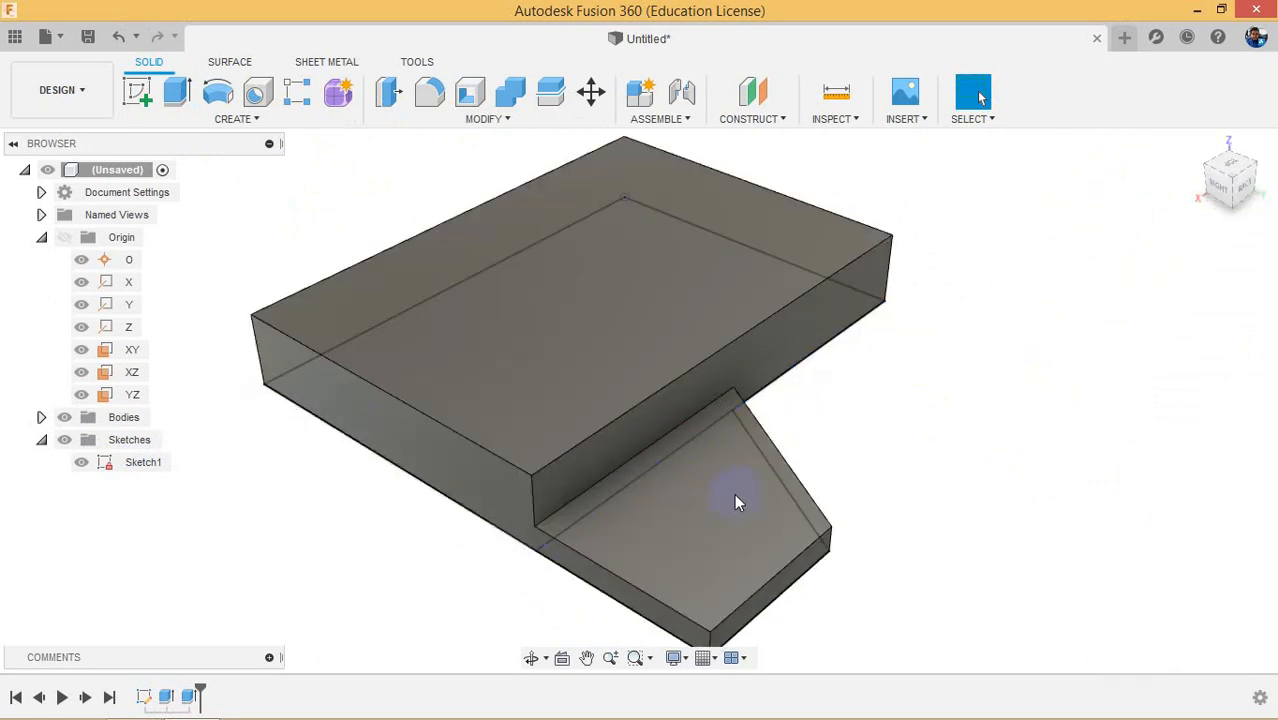
pyautogui.scroll(2, 540, 475)
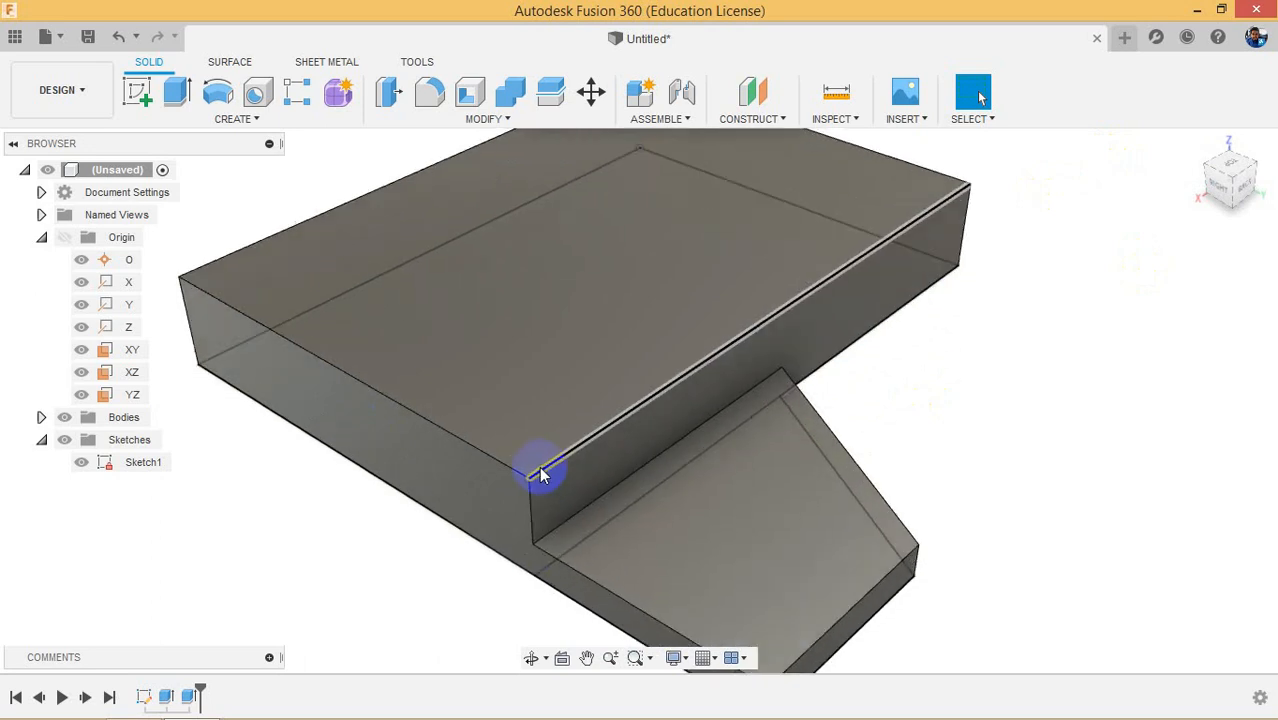
pyautogui.scroll(2, 540, 475)
pyautogui.click(542, 465)
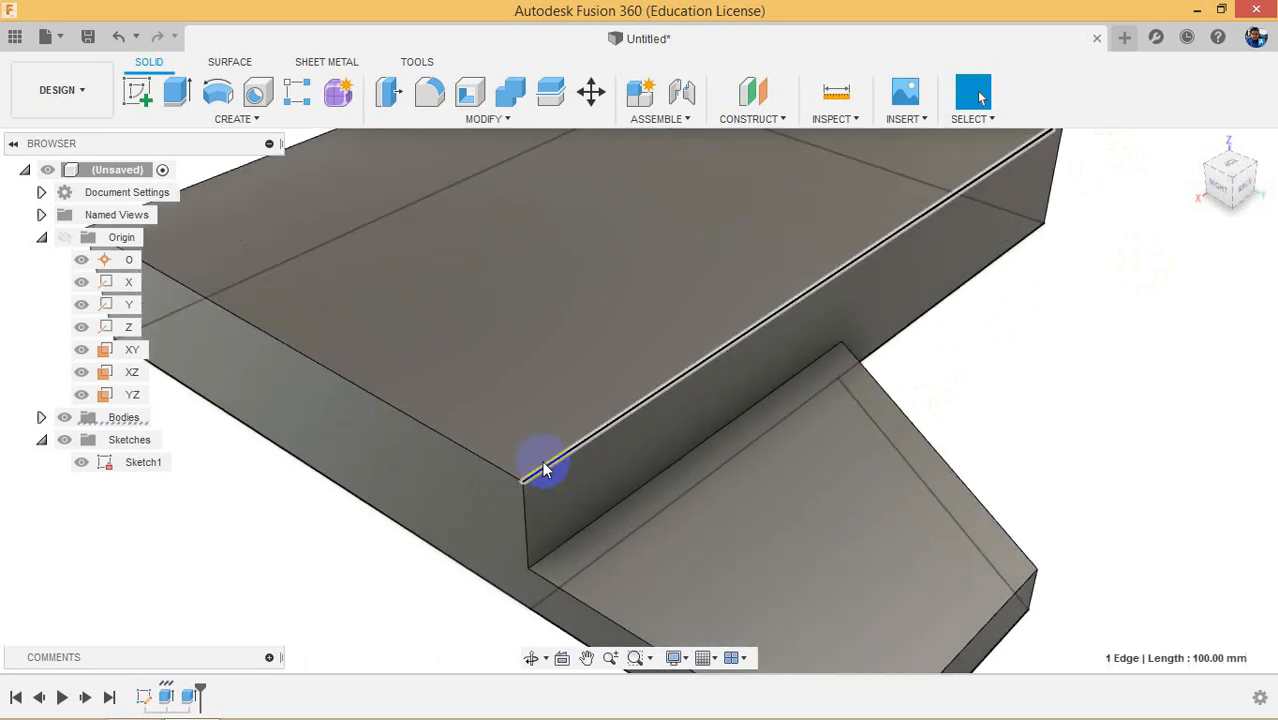
pyautogui.click(470, 462)
pyautogui.click(1027, 428)
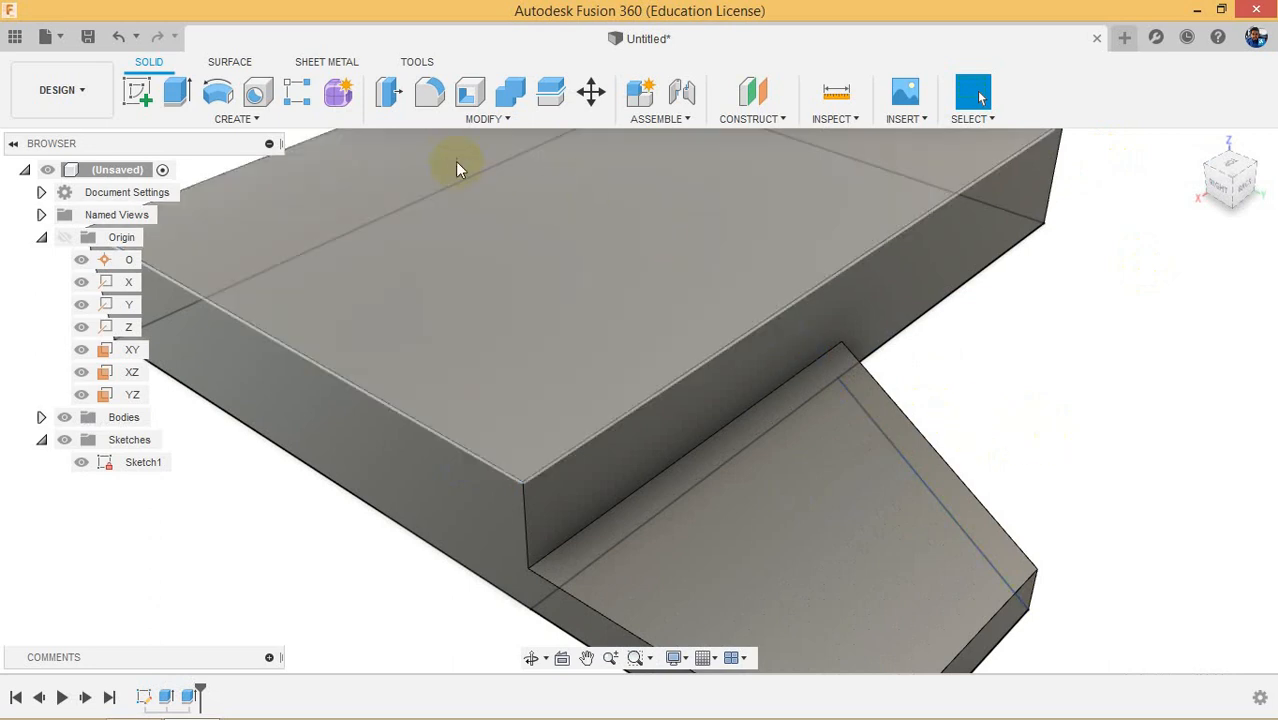
pyautogui.click(431, 96)
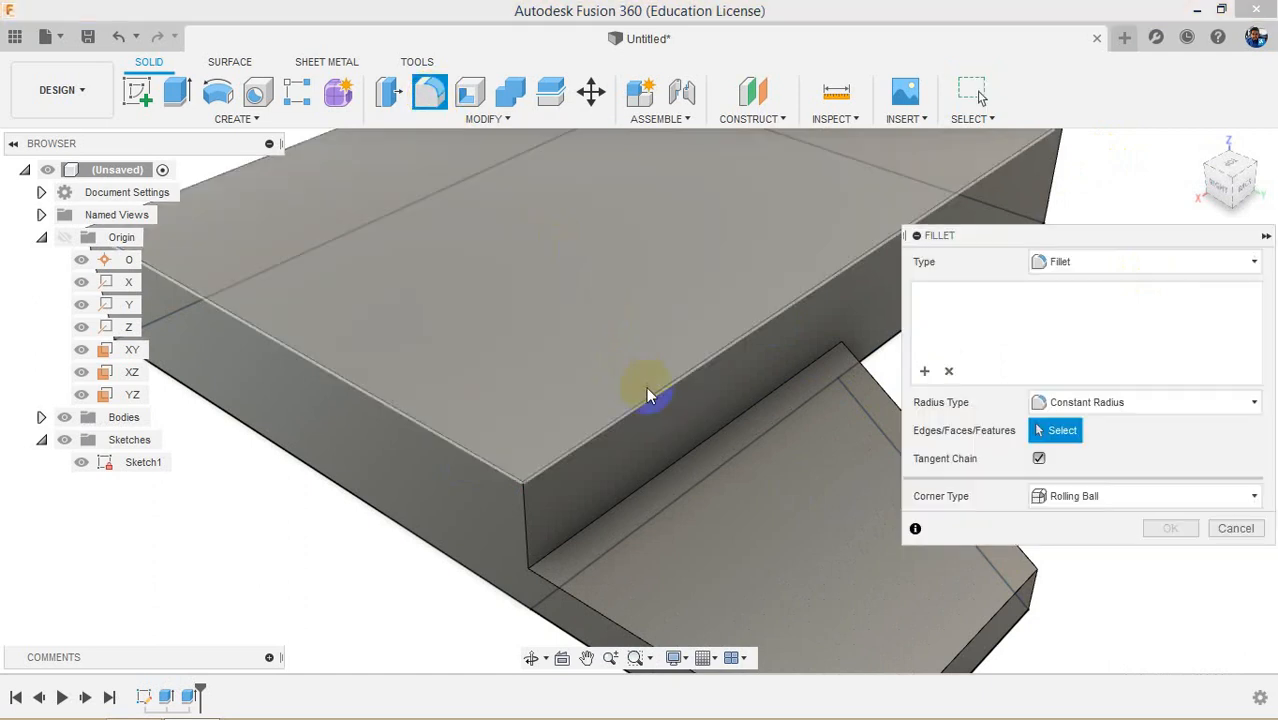
pyautogui.click(668, 388)
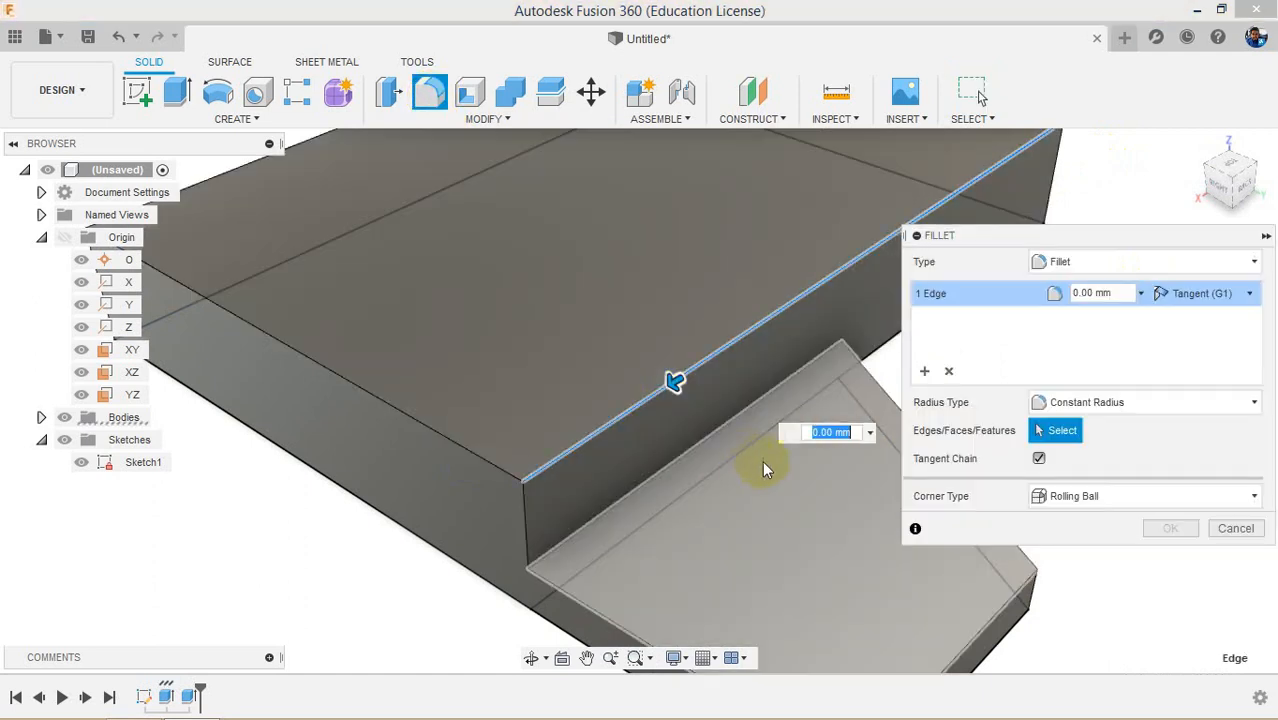
pyautogui.write('5')
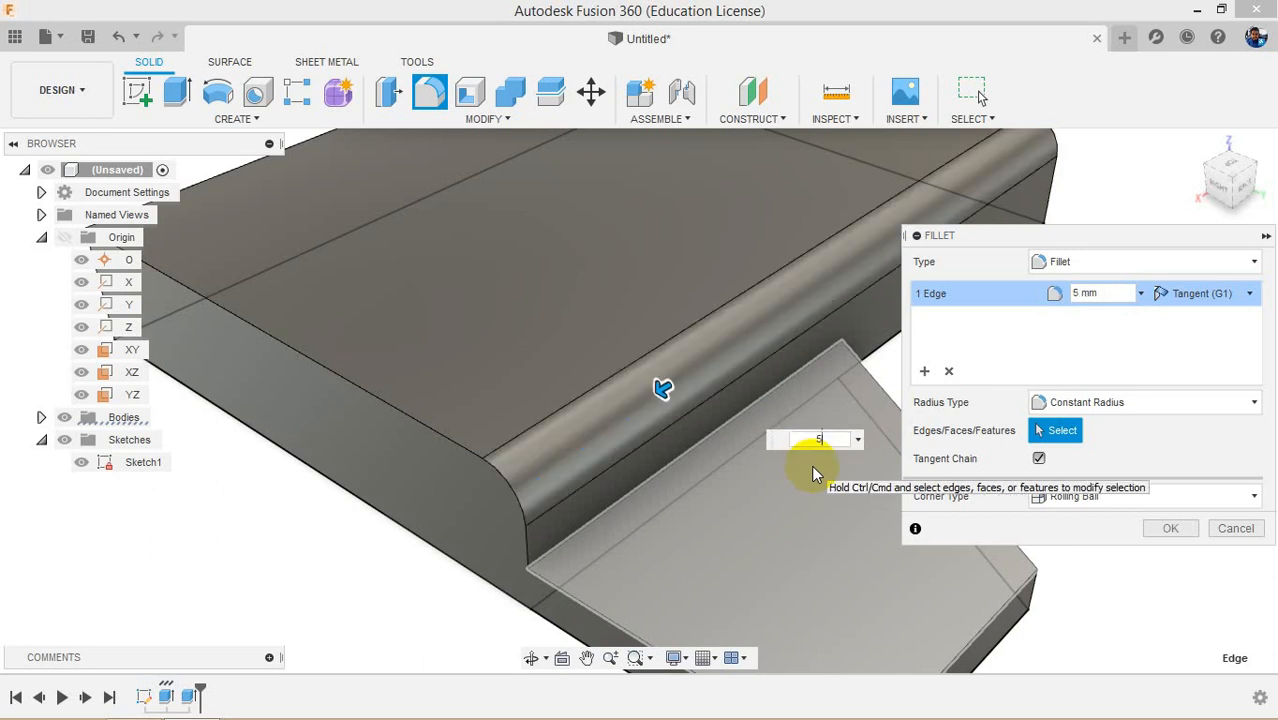
pyautogui.press('Return')
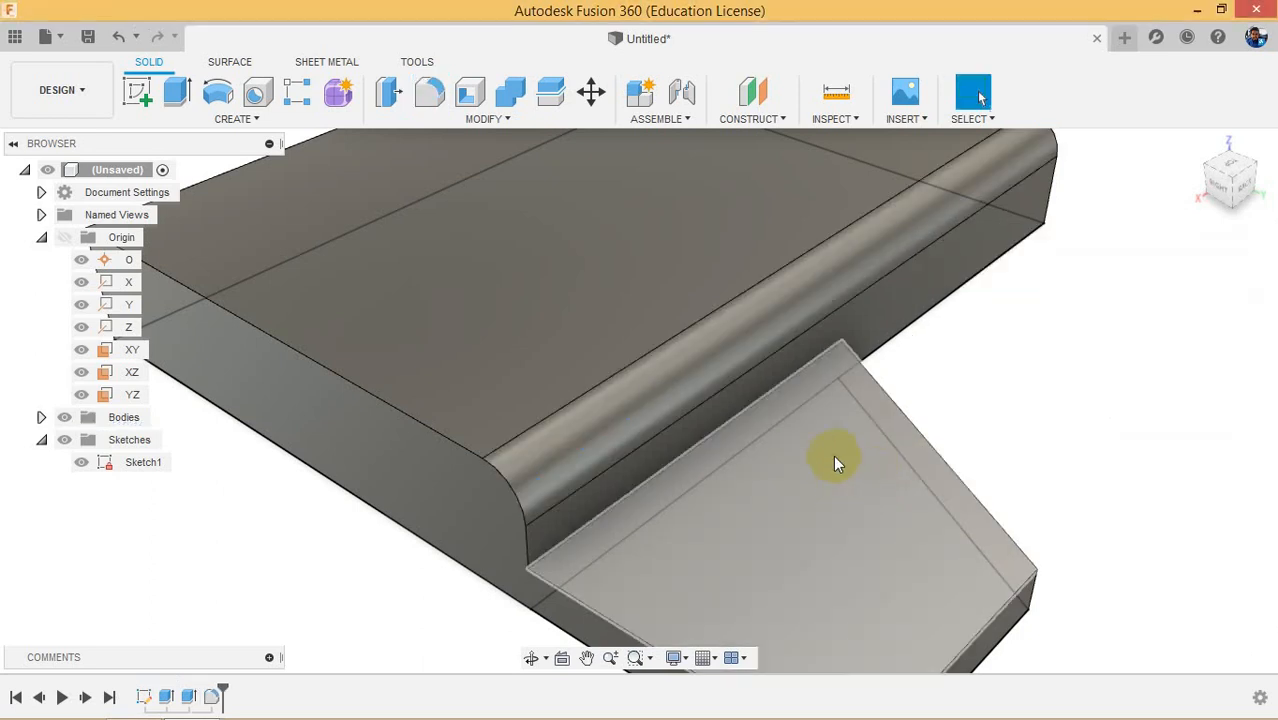
# Step: Examine the rounded face on the block's upper edge and the vertical step wall beneath it from the side
pyautogui.keyDown('shift'); pyautogui.moveTo(833, 462); pyautogui.dragTo(671, 347, button='middle'); pyautogui.keyUp('shift')
pyautogui.scroll(2, 671, 355)
pyautogui.click(677, 451)
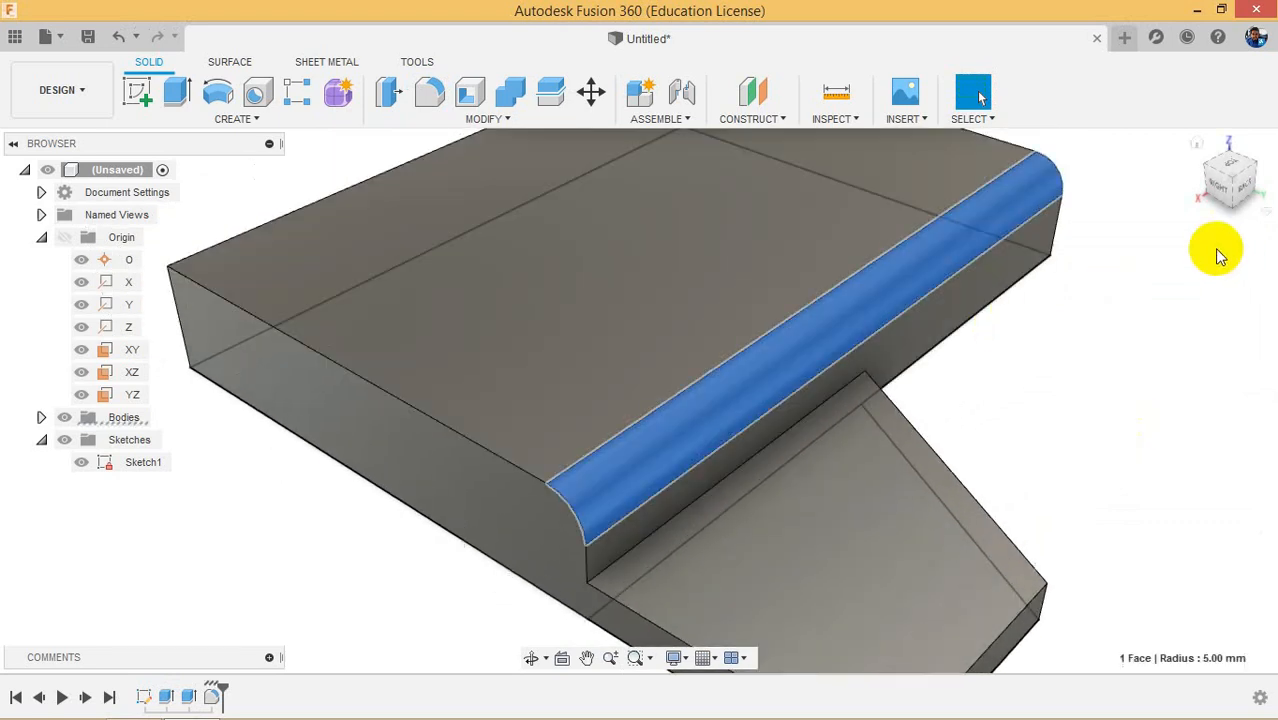
pyautogui.click(1218, 190)
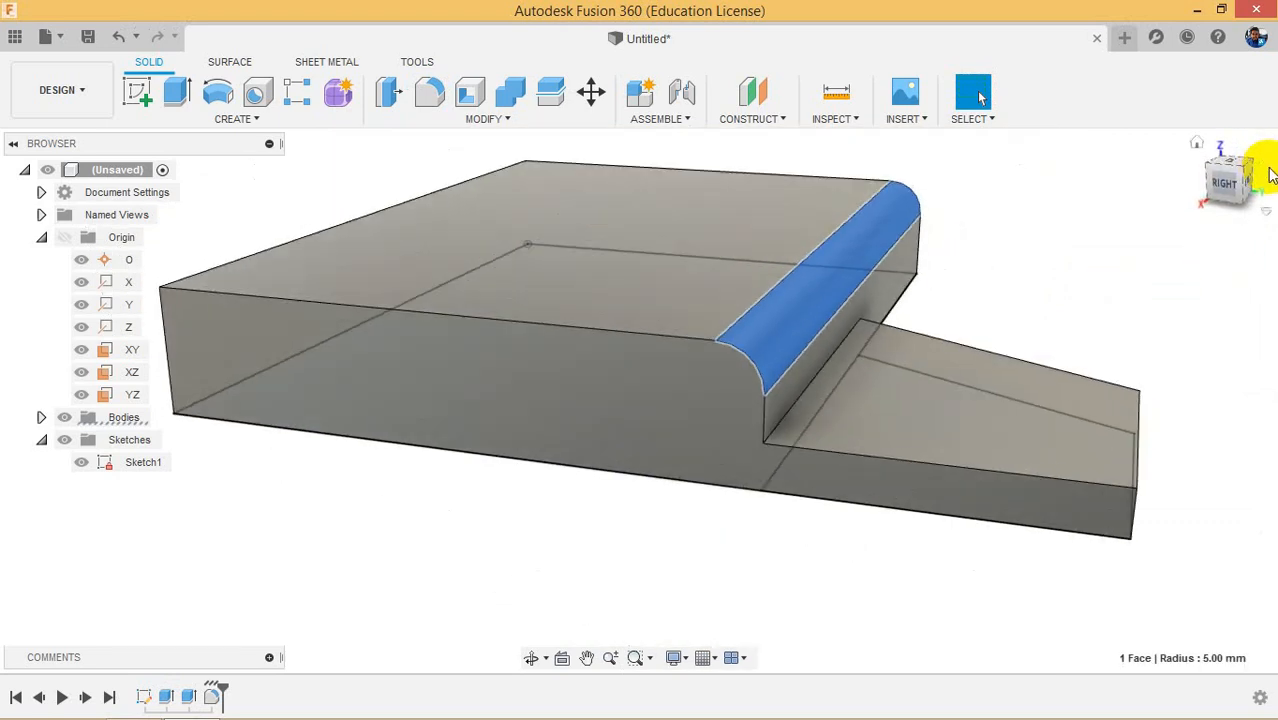
pyautogui.click(1055, 300)
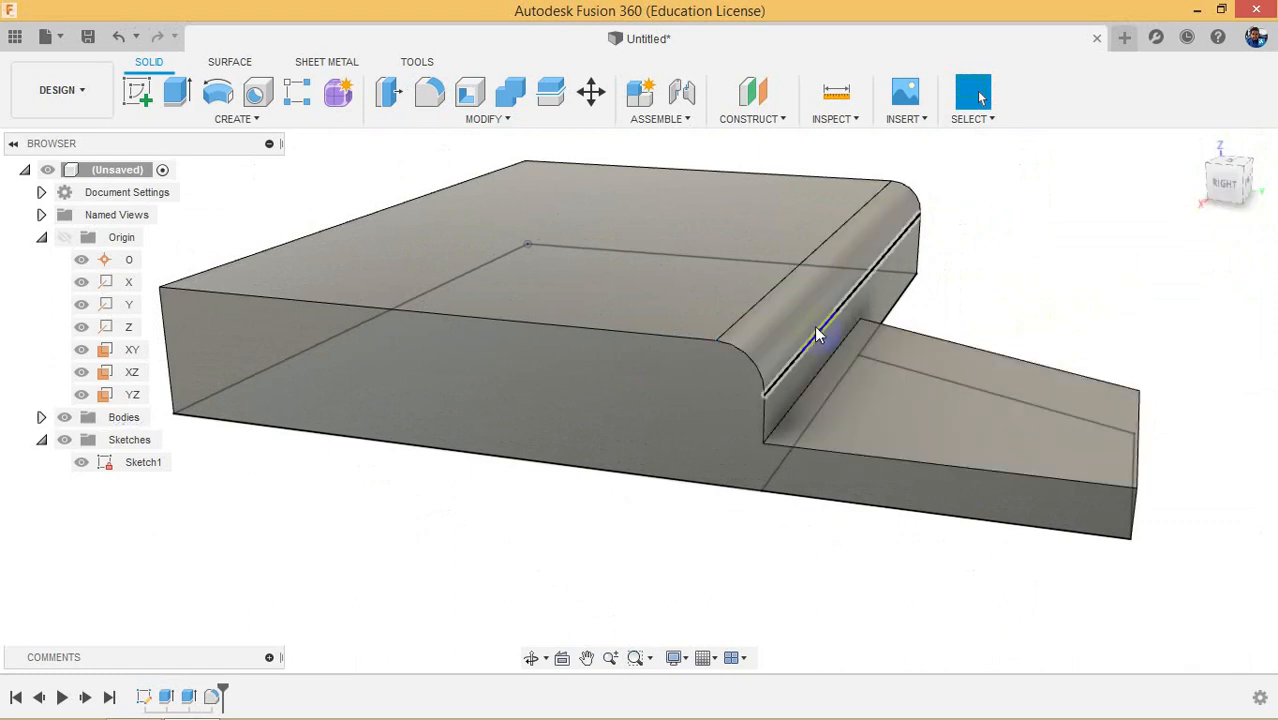
pyautogui.click(815, 332)
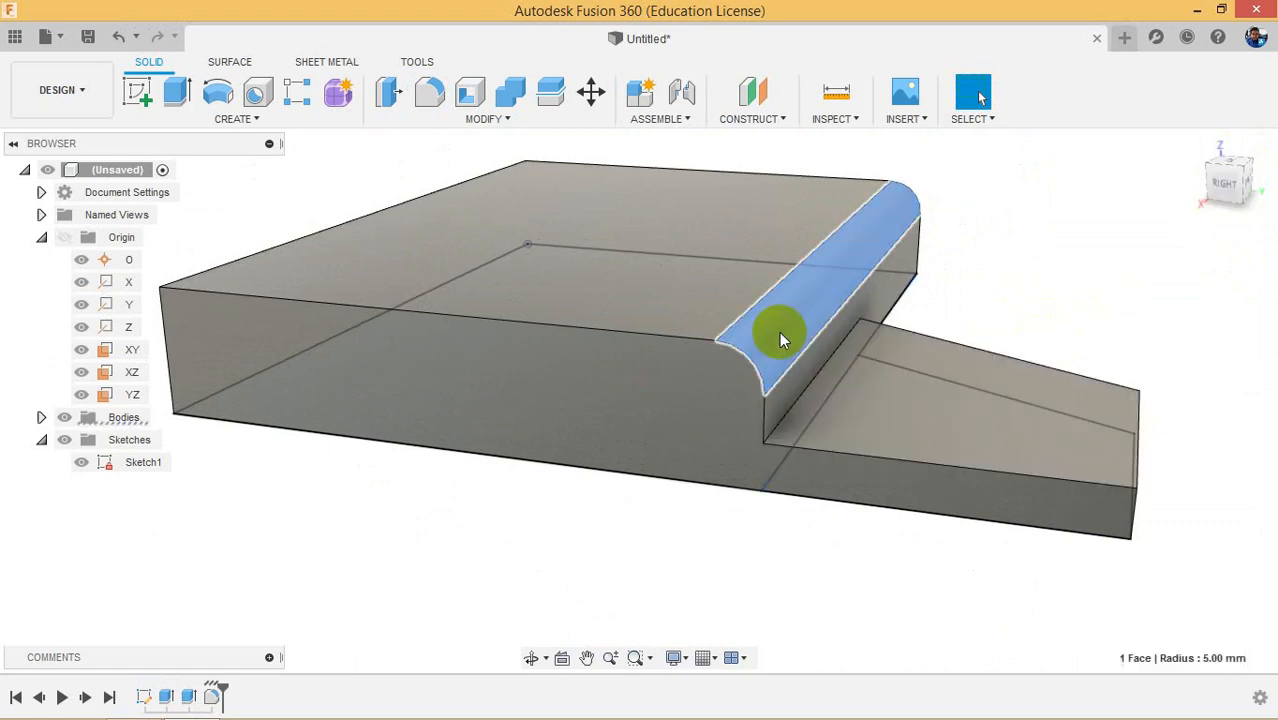
pyautogui.click(978, 271)
pyautogui.click(728, 328)
pyautogui.click(704, 306)
pyautogui.click(775, 388)
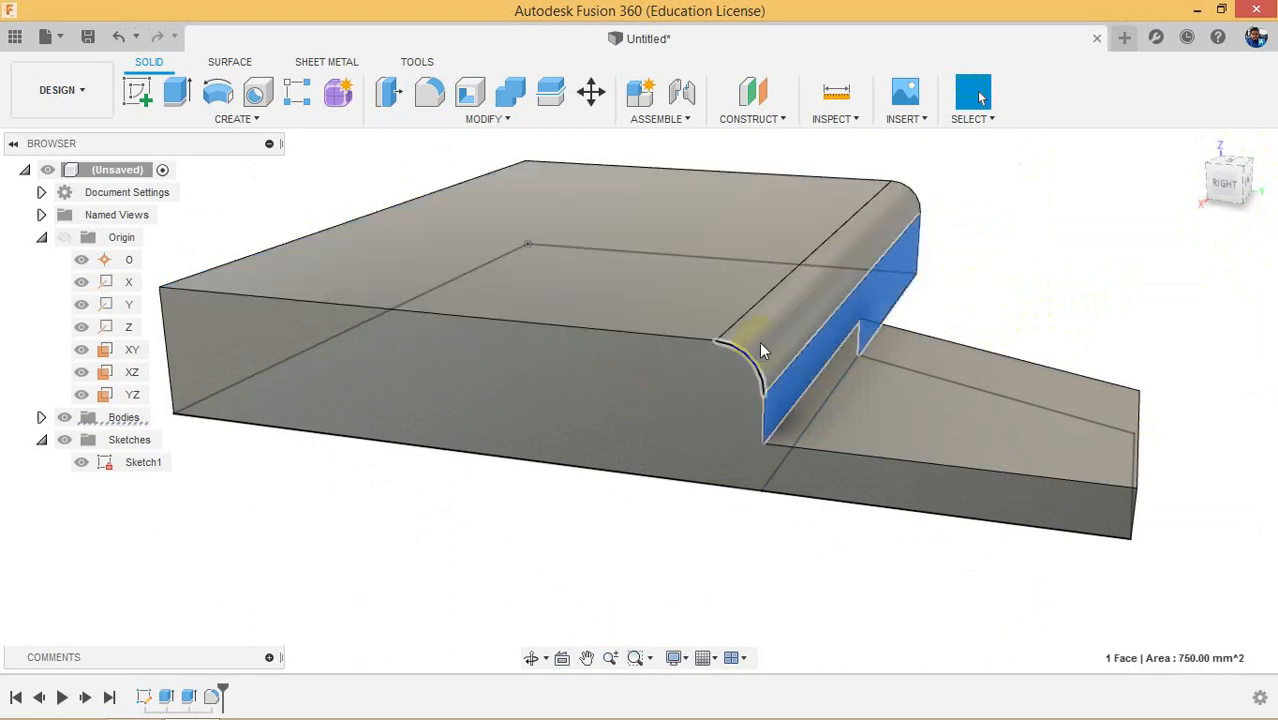
pyautogui.scroll(1, 864, 406)
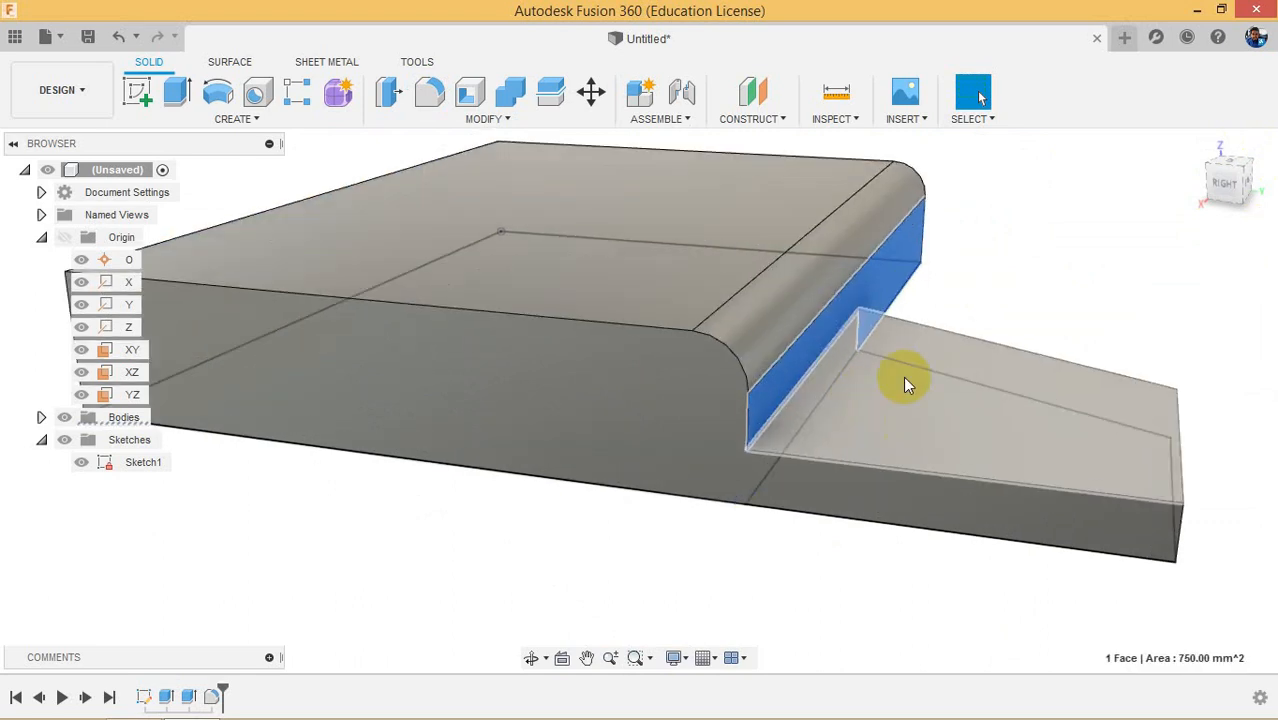
pyautogui.click(1029, 248)
pyautogui.moveTo(946, 303); pyautogui.dragTo(856, 318, button='middle')
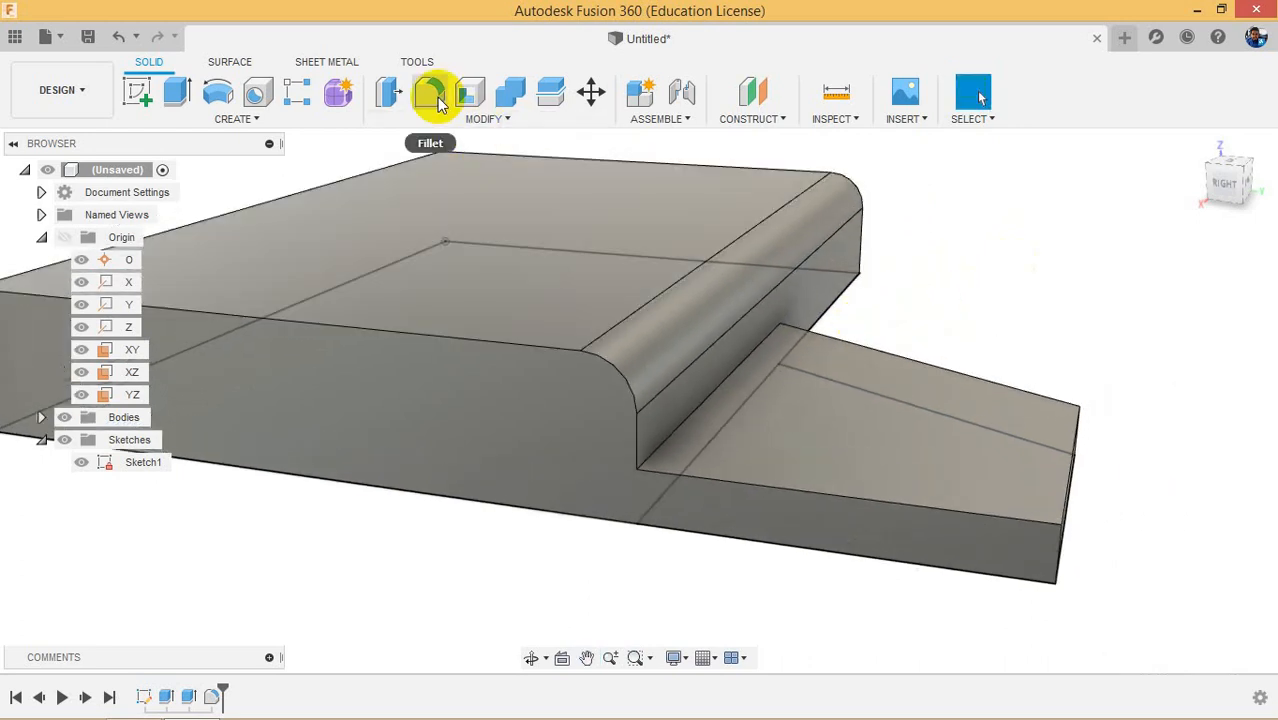
pyautogui.click(436, 98)
pyautogui.click(700, 402)
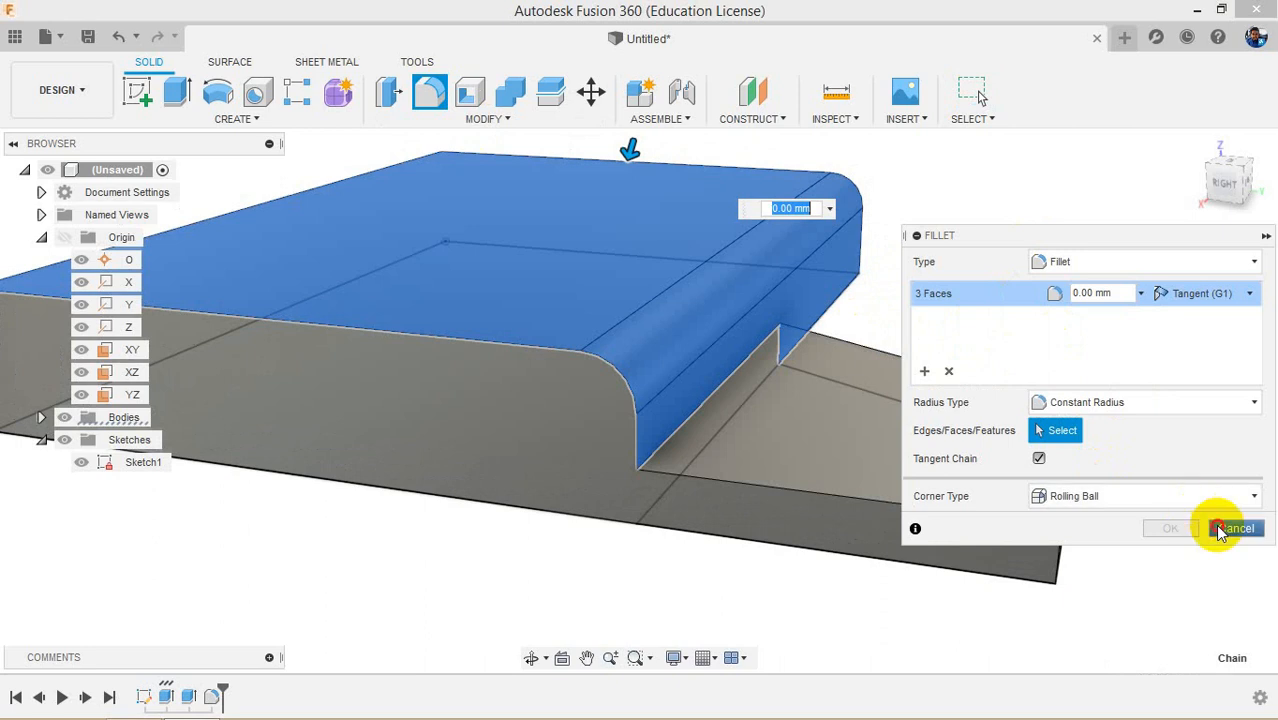
pyautogui.click(1218, 530)
# Step: Fillet the inner edge where the block's vertical wall meets the top of the trapezoid step, using a constant radius
pyautogui.click(430, 93)
pyautogui.click(727, 377)
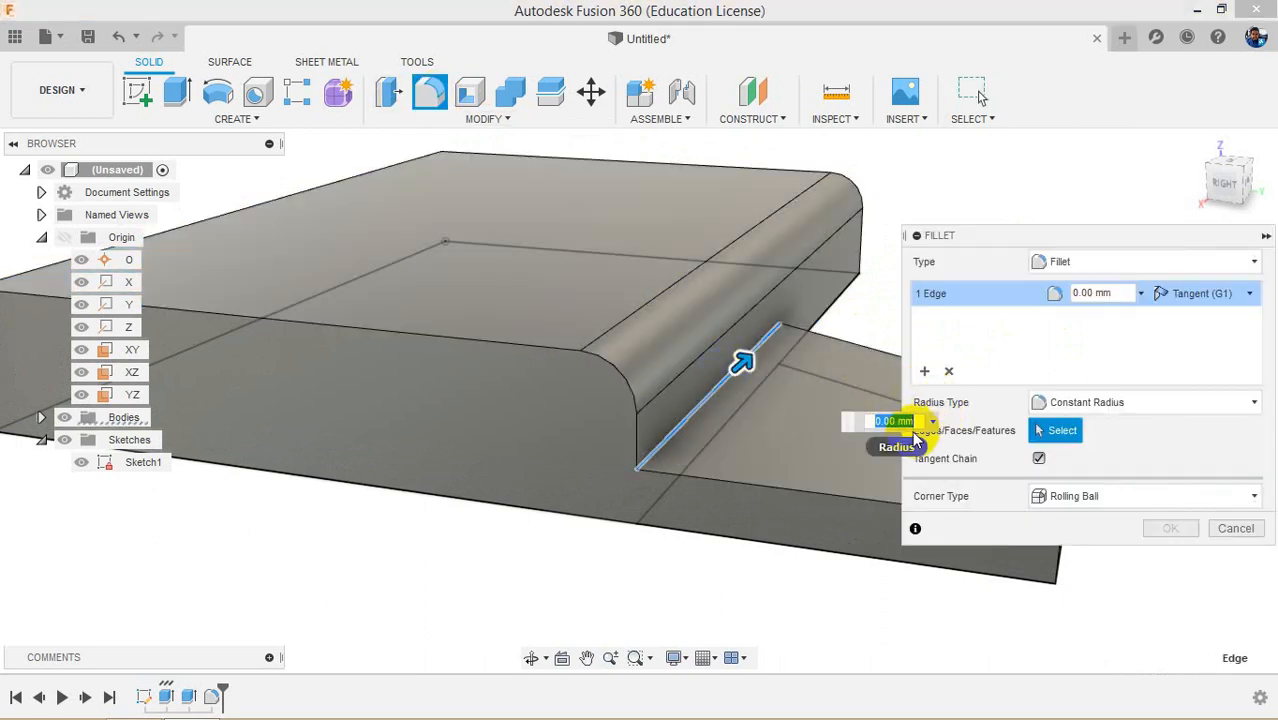
pyautogui.press('Return')
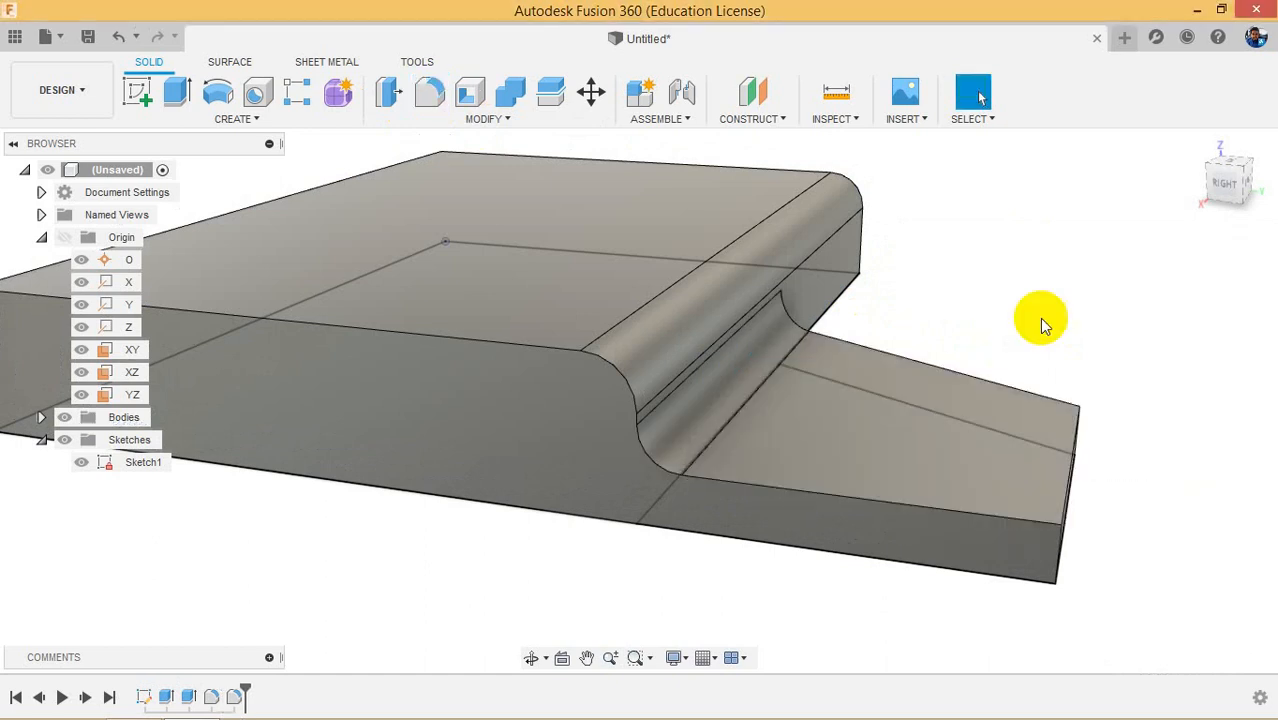
# Step: Chamfer the rectangular block's upper edge opposite the fillets with an equal distance of 5 mm
pyautogui.moveTo(1224, 200)
pyautogui.mouseDown()
pyautogui.moveTo(1204, 166)
pyautogui.moveTo(1170, 191)
pyautogui.moveTo(1126, 197)
pyautogui.moveTo(1078, 183)
pyautogui.moveTo(1180, 200)
pyautogui.mouseUp()
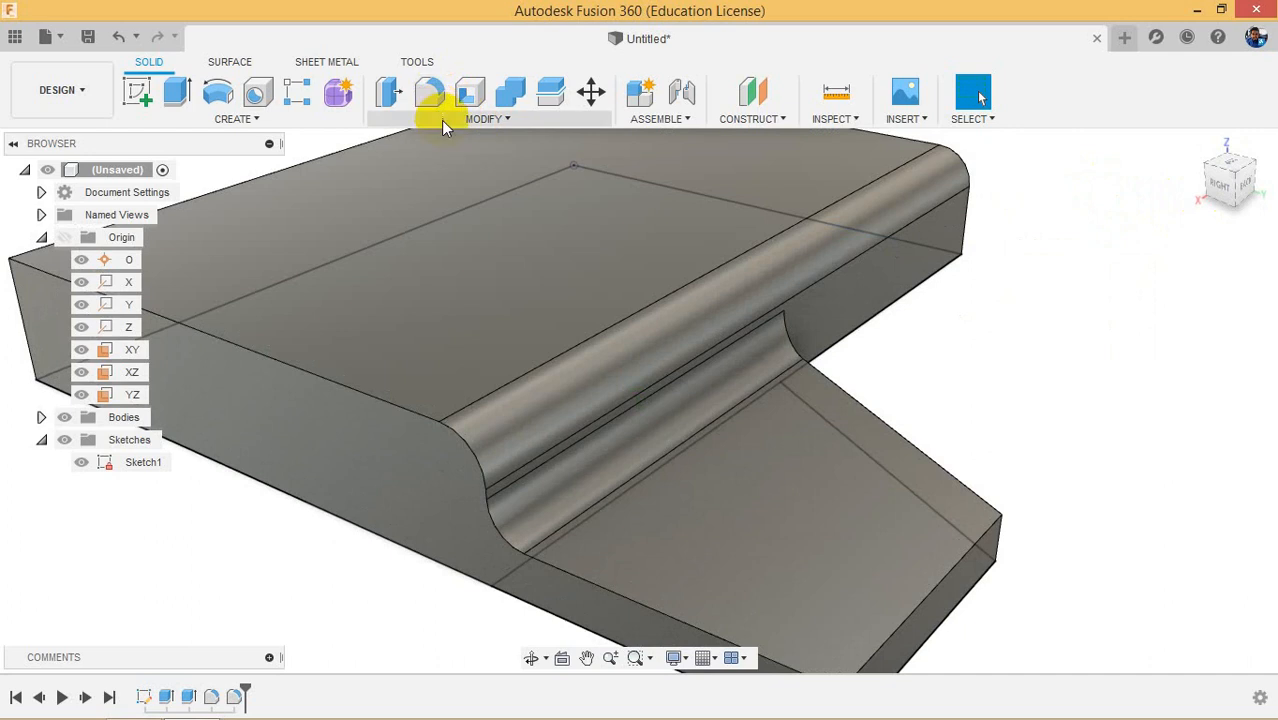
pyautogui.click(443, 121)
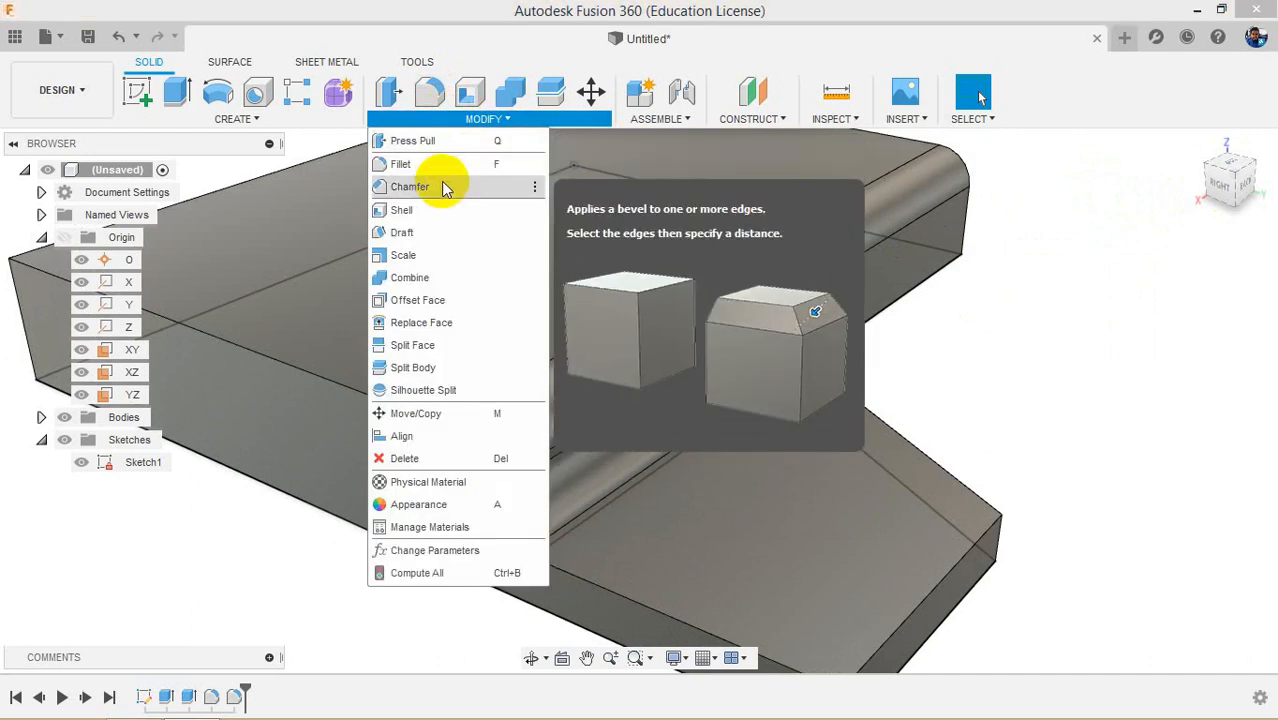
pyautogui.click(417, 118)
pyautogui.click(415, 118)
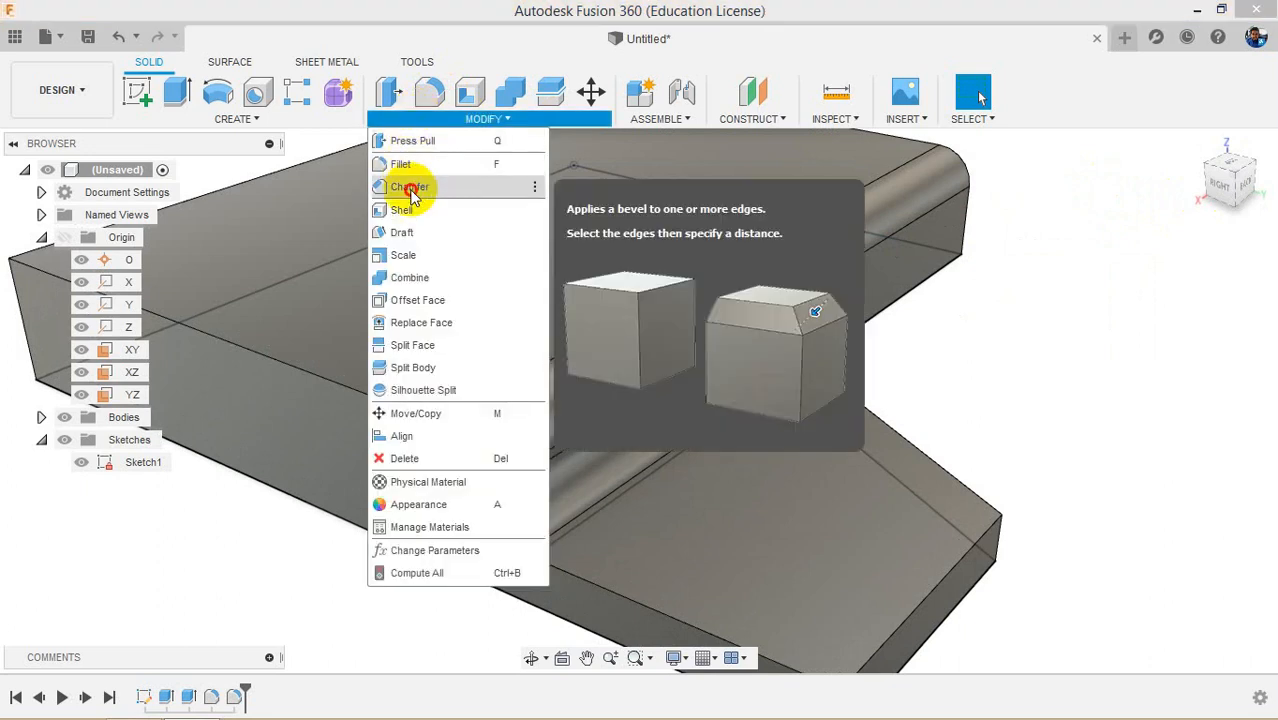
pyautogui.click(410, 189)
pyautogui.moveTo(1221, 186); pyautogui.dragTo(108, 177)
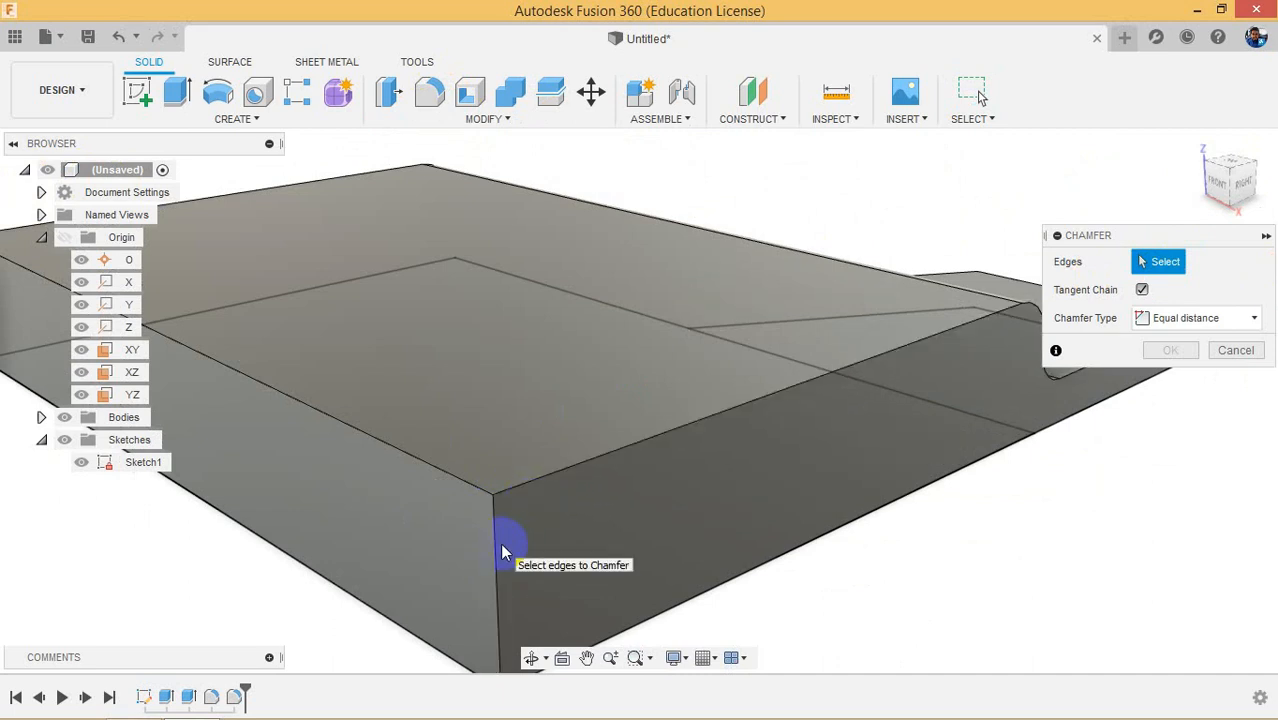
pyautogui.click(471, 489)
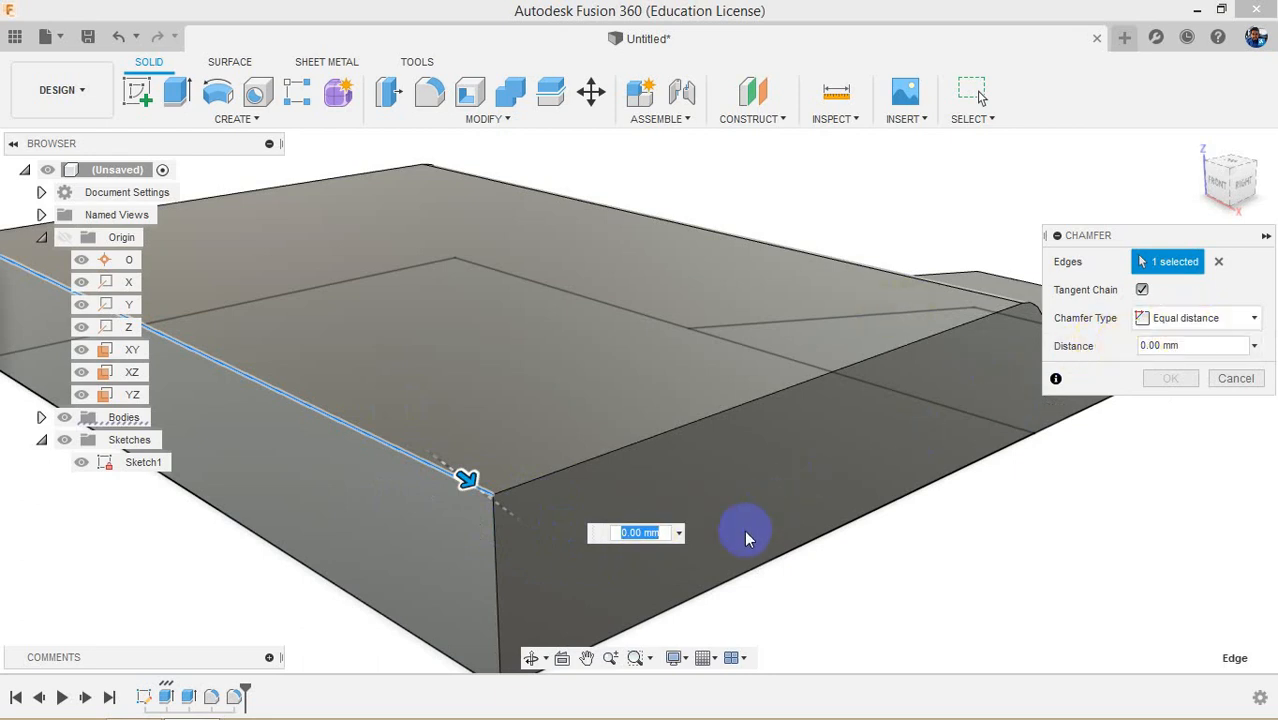
pyautogui.write('5')
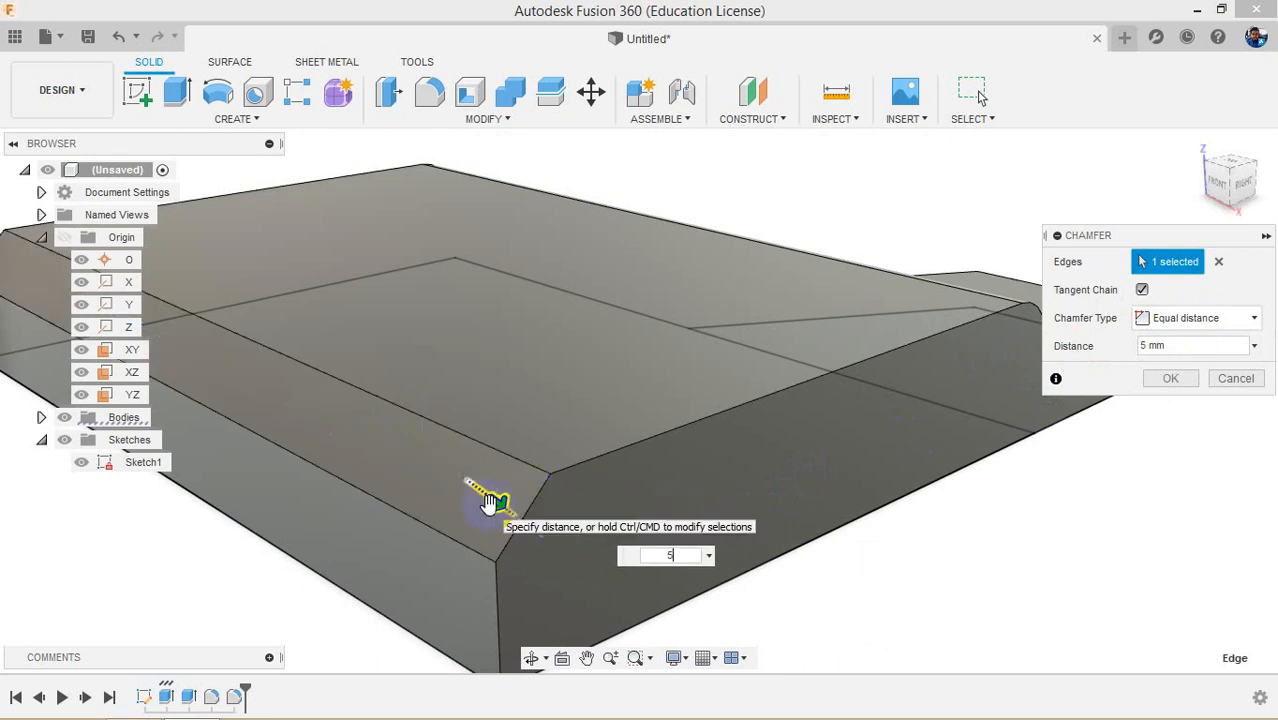
pyautogui.click(1240, 179)
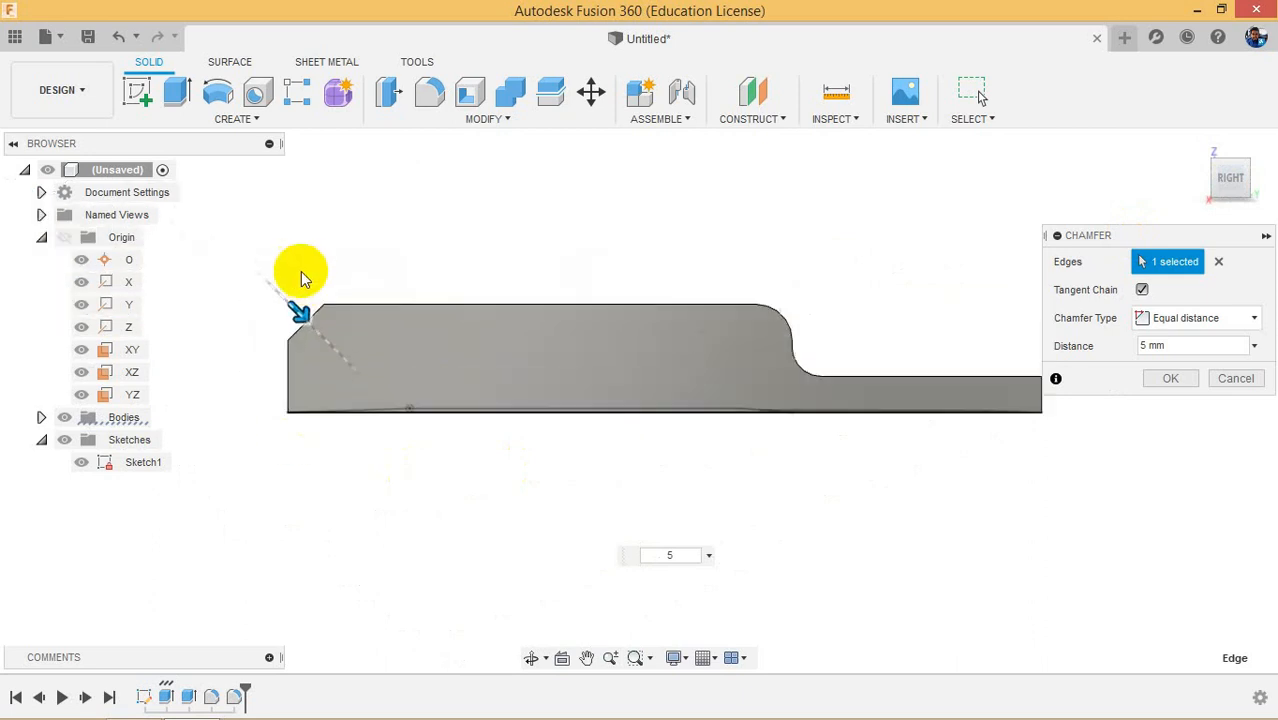
pyautogui.scroll(5, 303, 320)
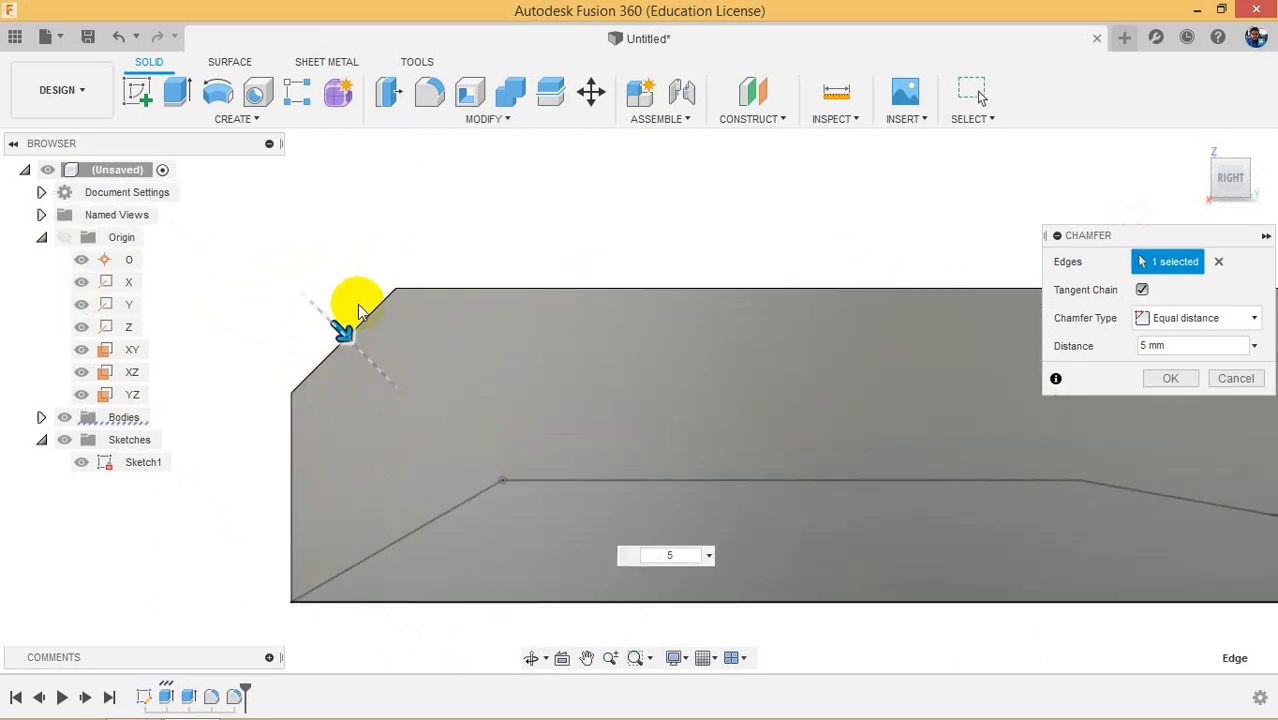
pyautogui.click(1160, 379)
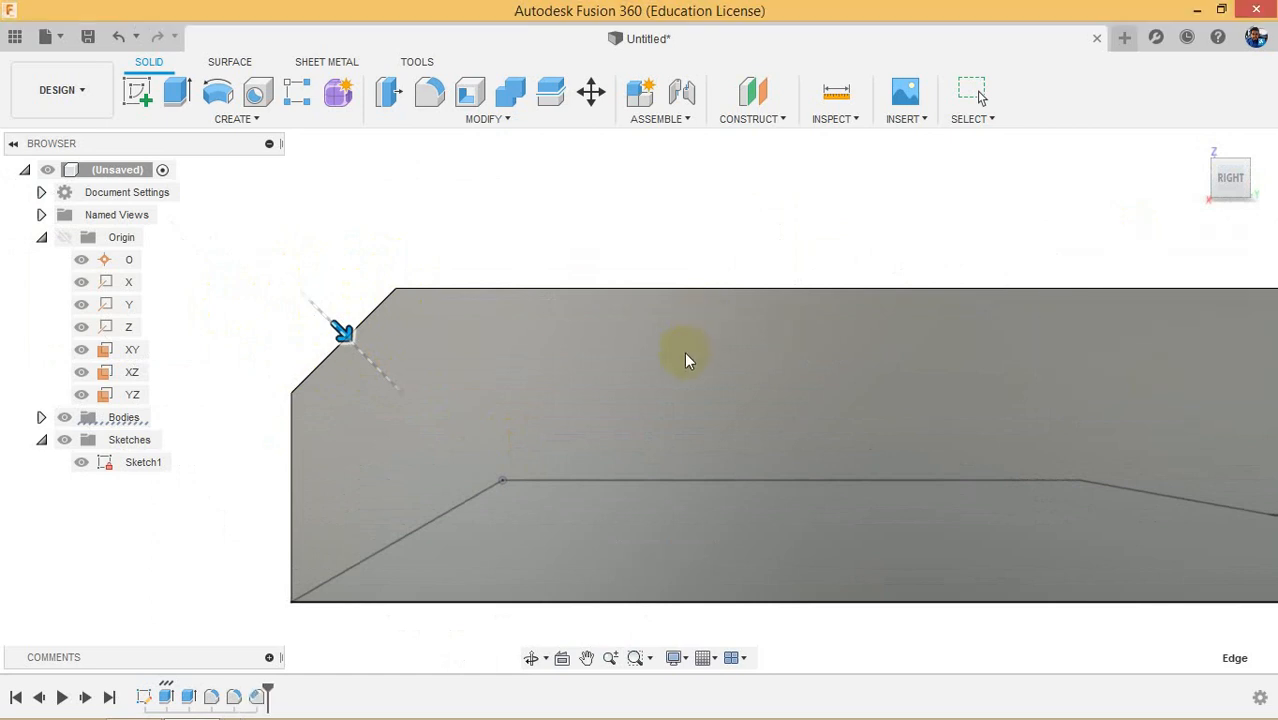
# Step: Switch the camera projection from Perspective to Orthographic while viewing the block from the right side
pyautogui.scroll(-5, 715, 319)
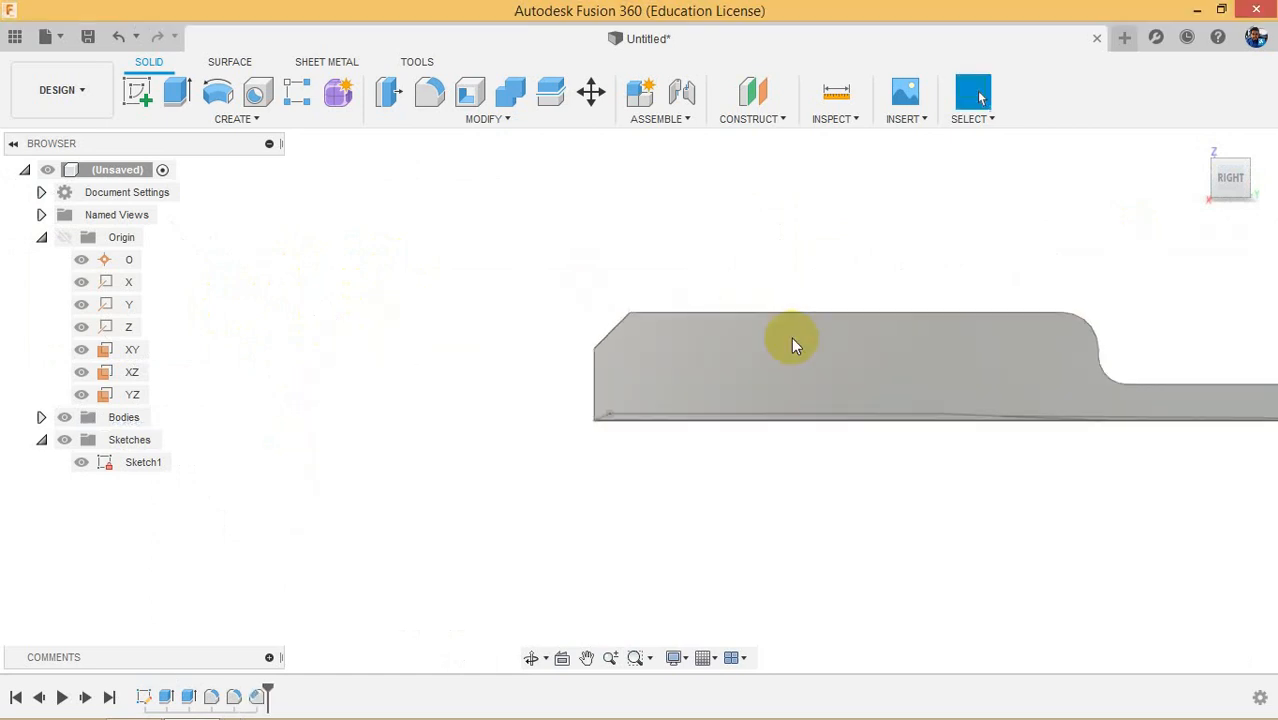
pyautogui.moveTo(1227, 183); pyautogui.dragTo(1261, 202)
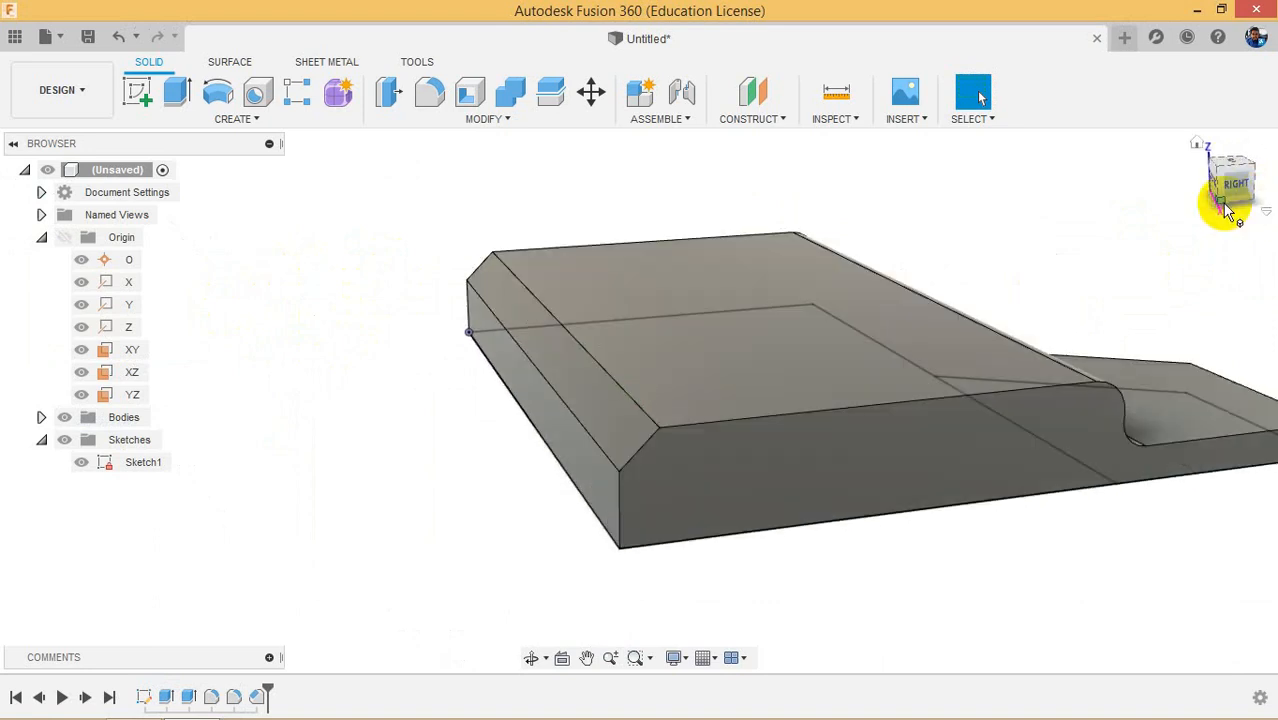
pyautogui.click(1237, 190)
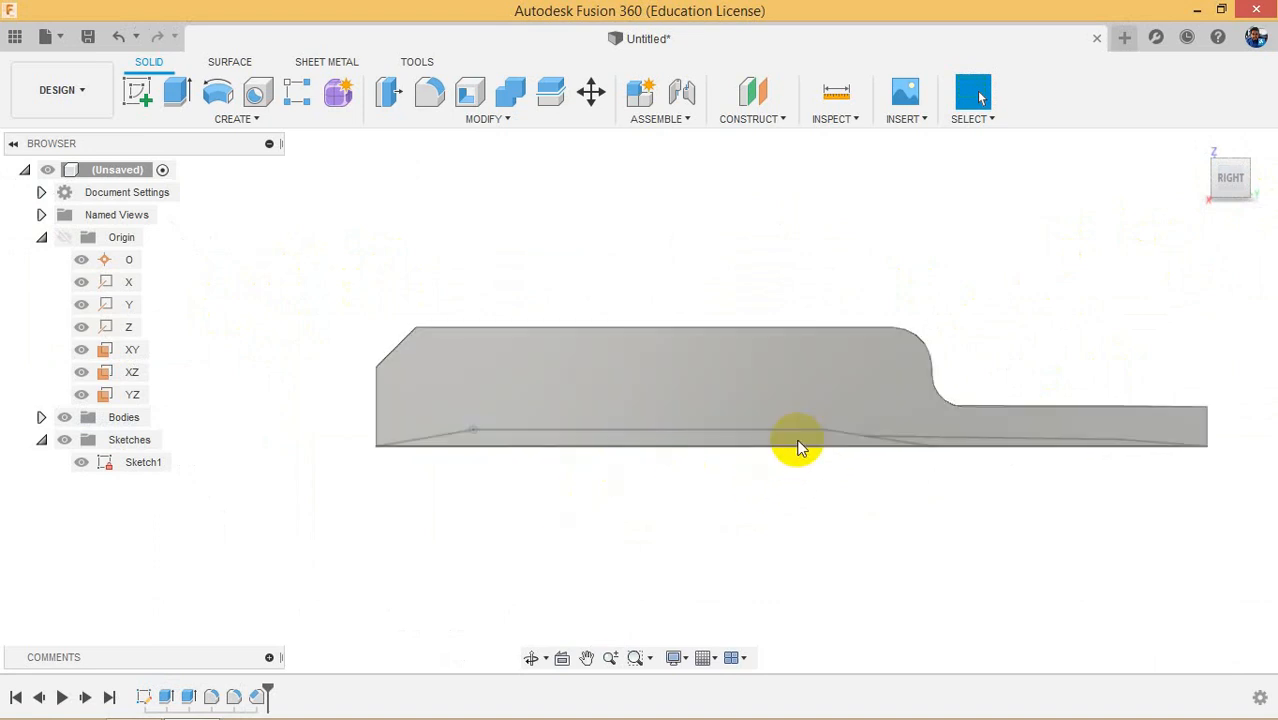
pyautogui.click(675, 658)
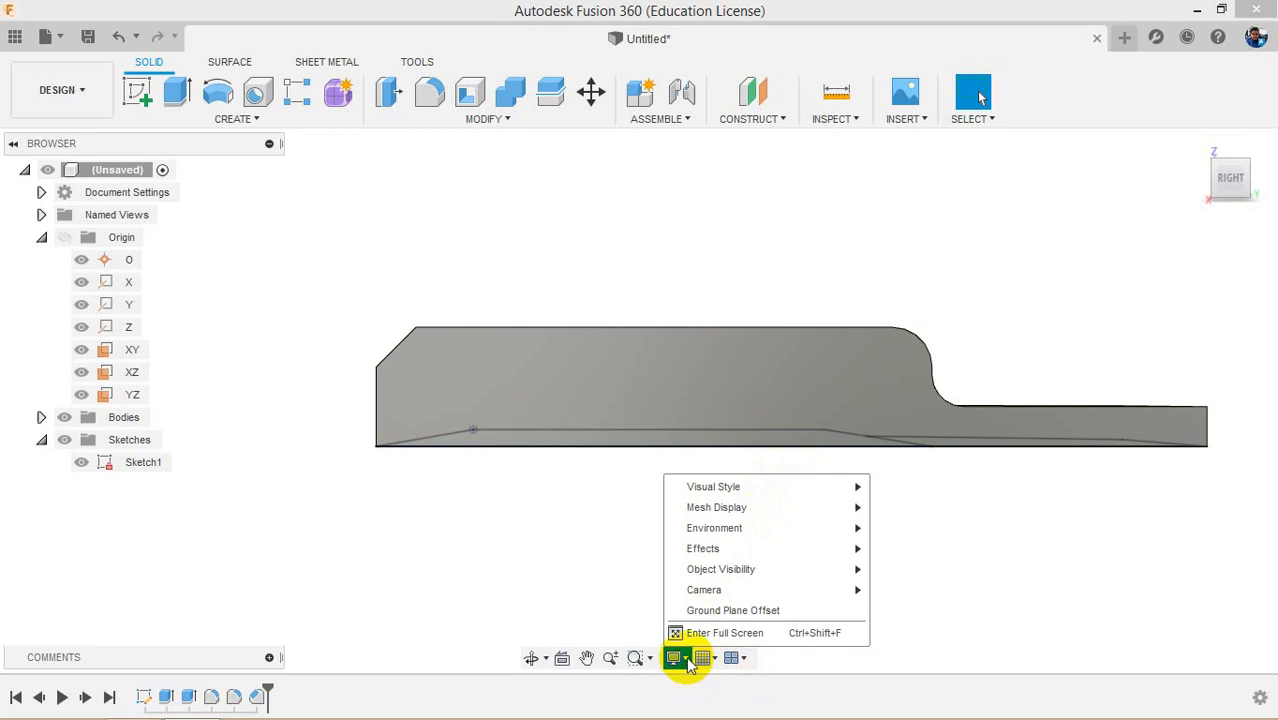
pyautogui.moveTo(713, 590)
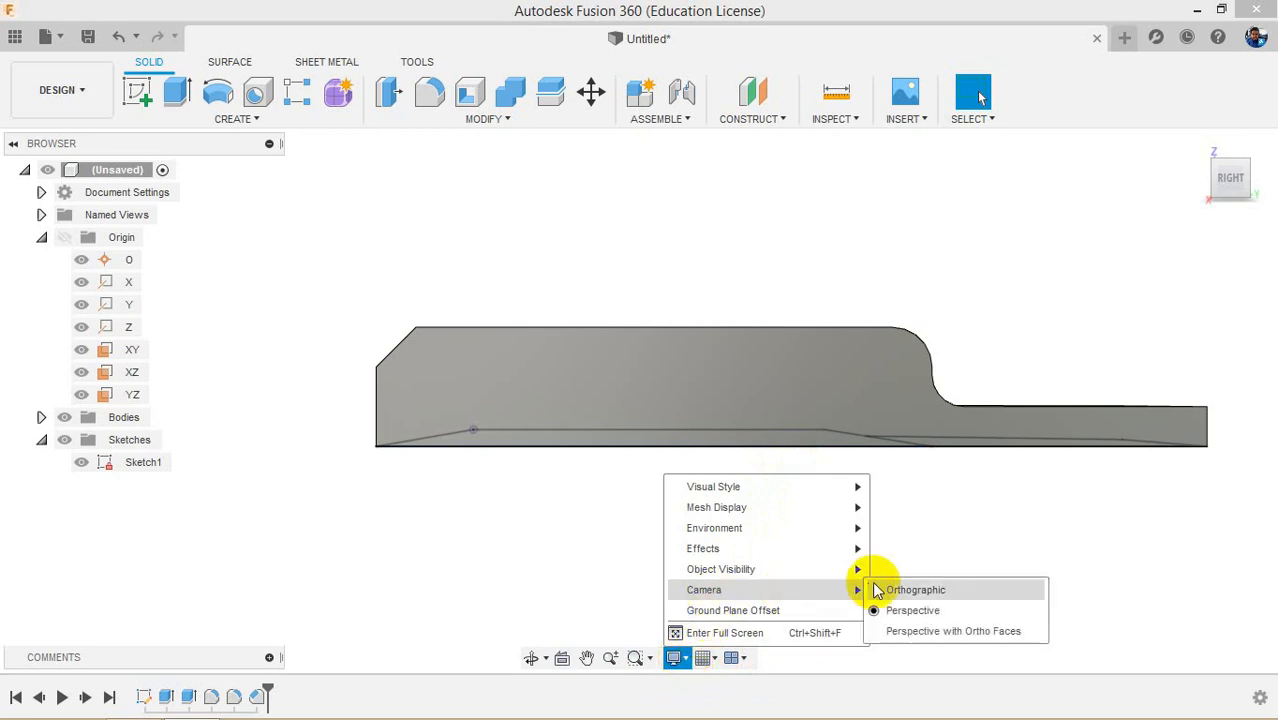
pyautogui.click(880, 590)
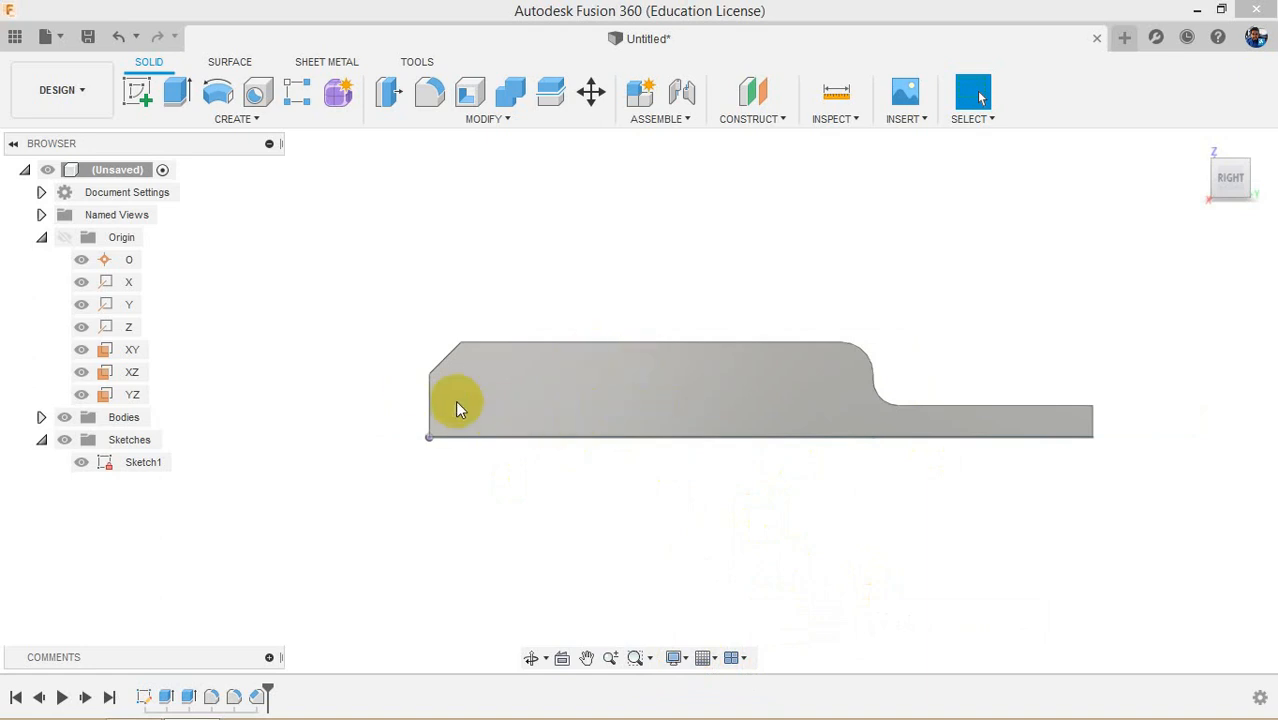
# Step: Create a new sketch on the block's right side face
pyautogui.click(1232, 179)
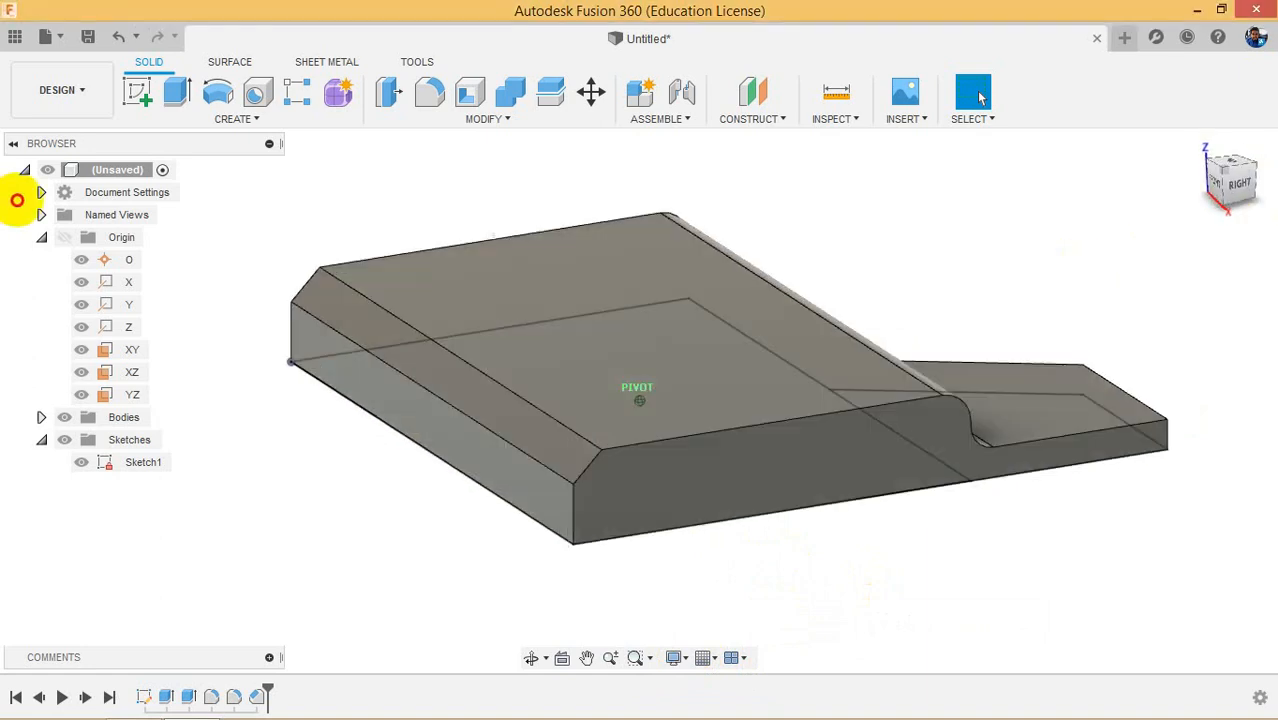
pyautogui.click(1228, 178)
pyautogui.click(1228, 180)
pyautogui.scroll(6, 453, 357)
pyautogui.rightClick(514, 375)
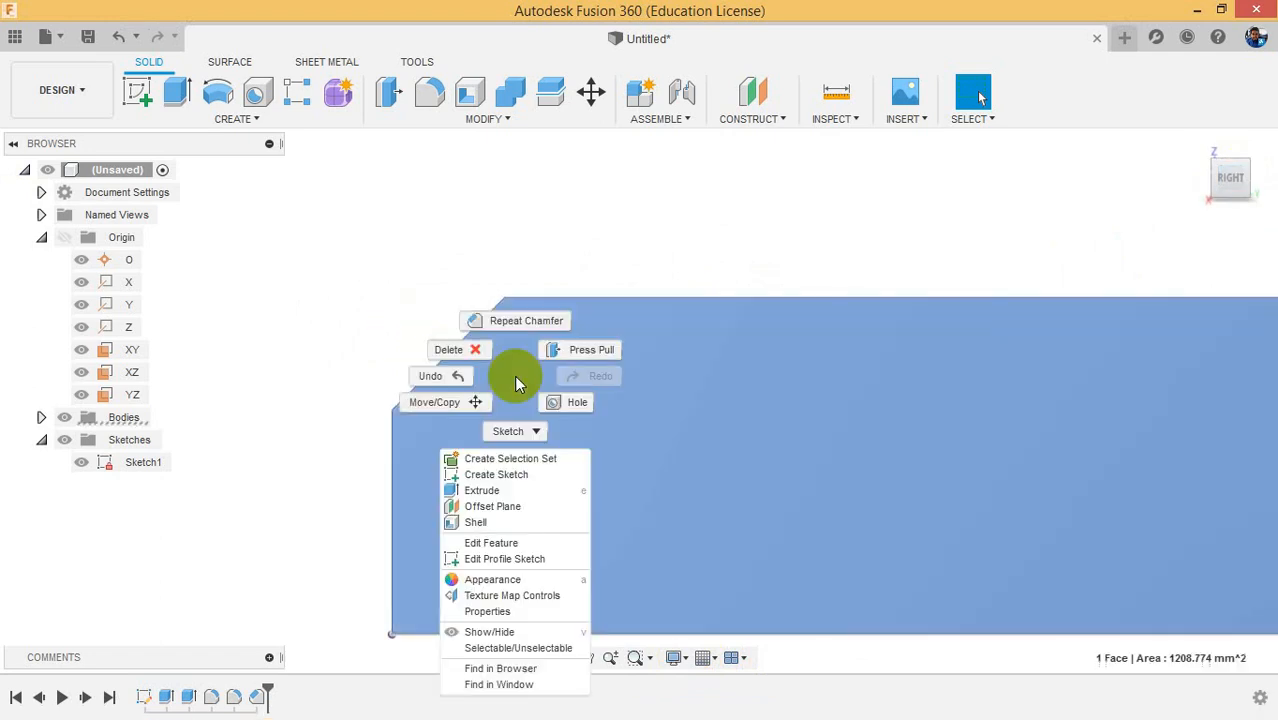
pyautogui.click(500, 477)
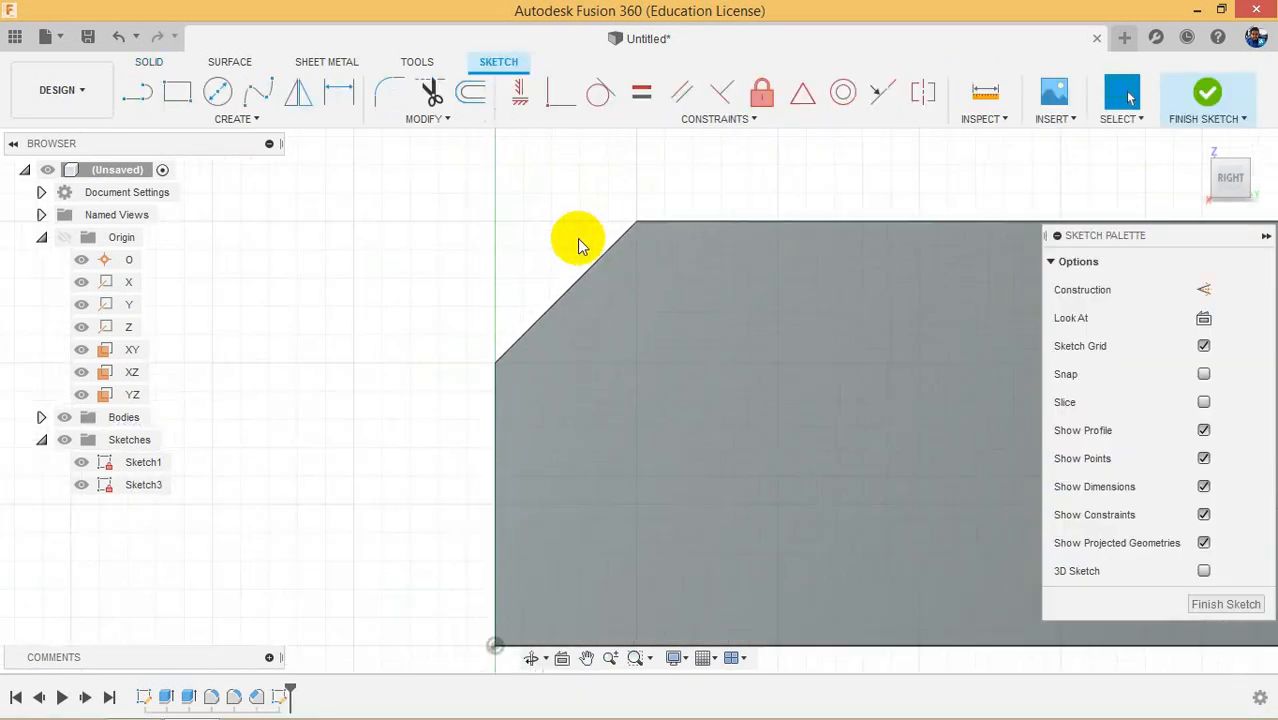
# Step: Draw two connected lines around the cut-off corner between the chamfer's endpoints, parallel to the top edge, and constrain the second line vertical
pyautogui.click(137, 93)
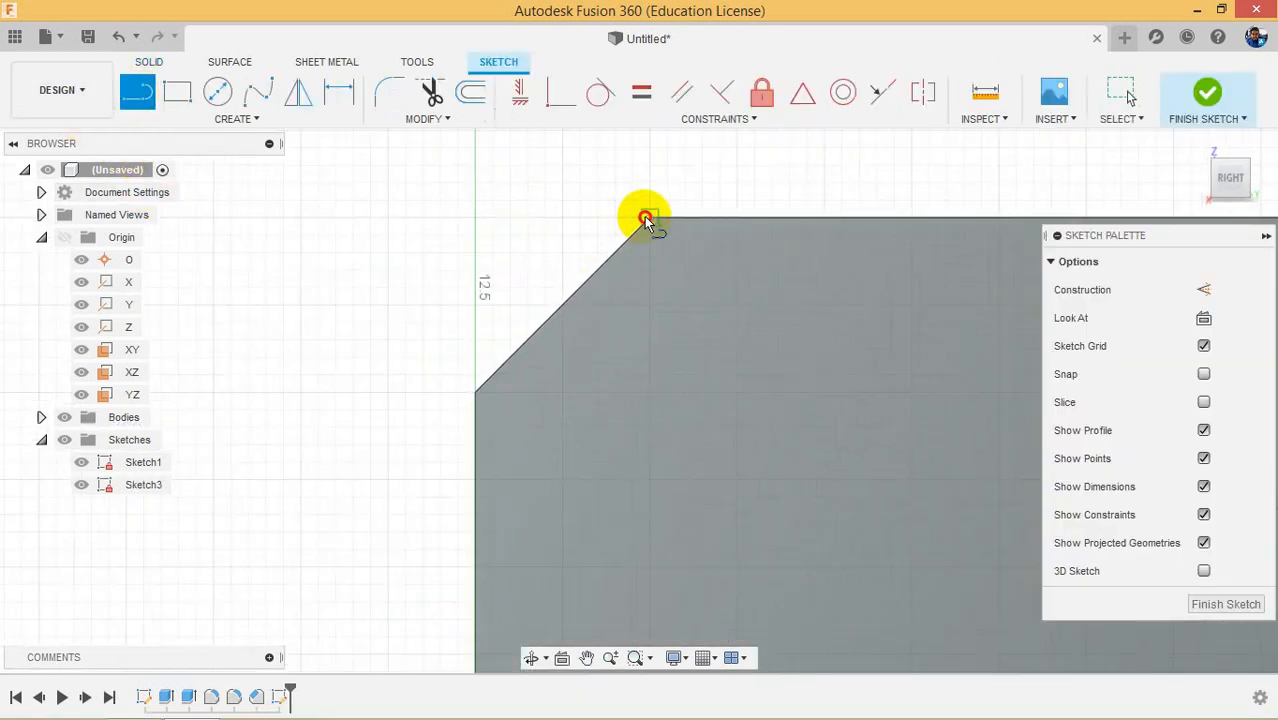
pyautogui.click(645, 219)
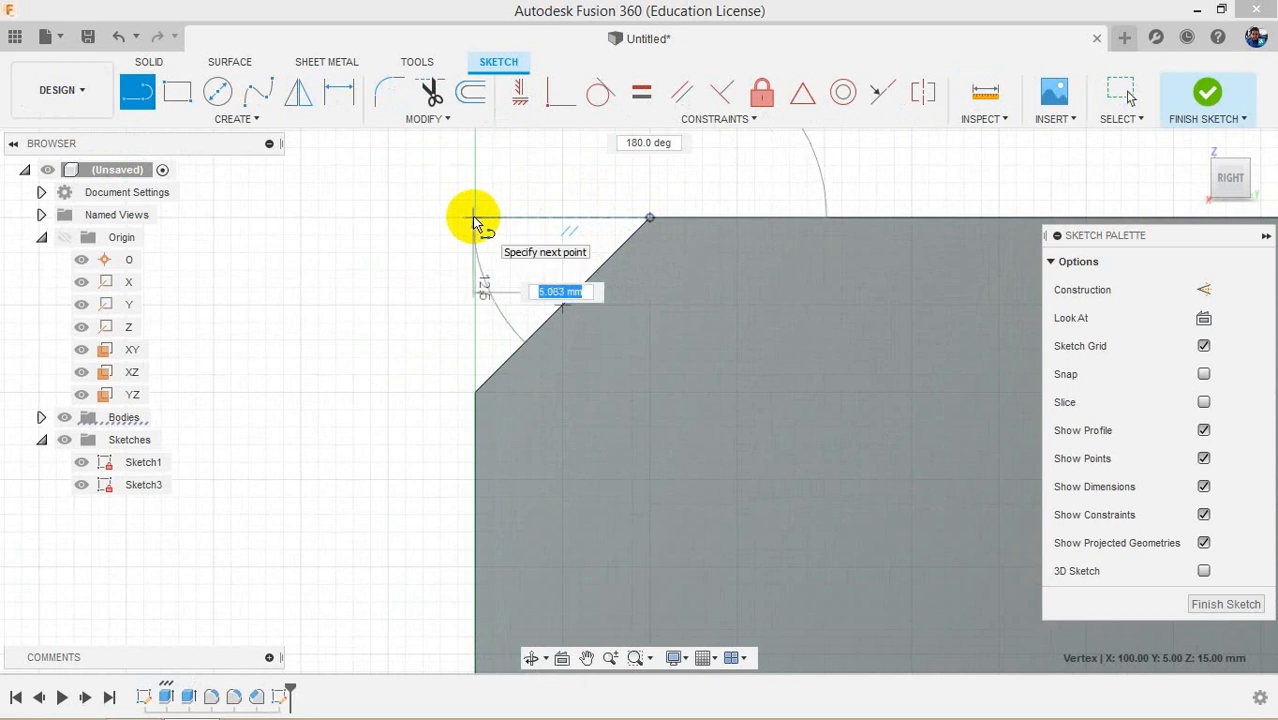
pyautogui.click(449, 218)
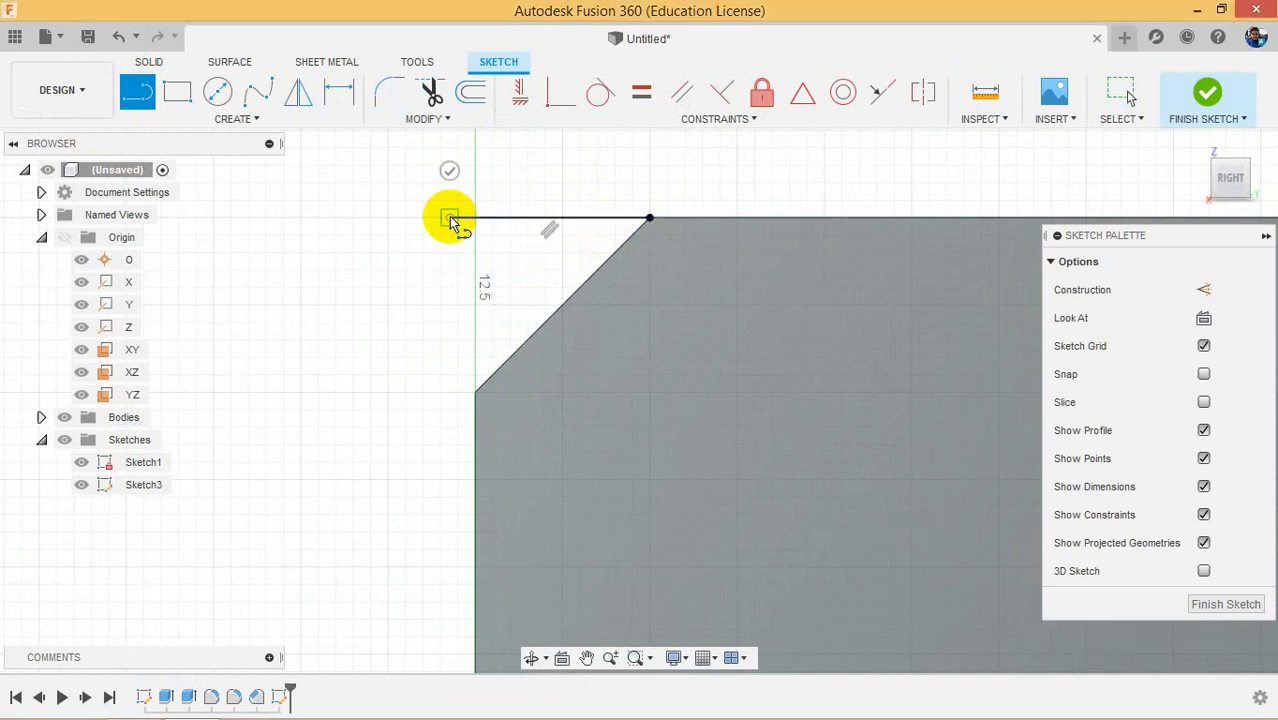
pyautogui.click(476, 392)
pyautogui.click(519, 92)
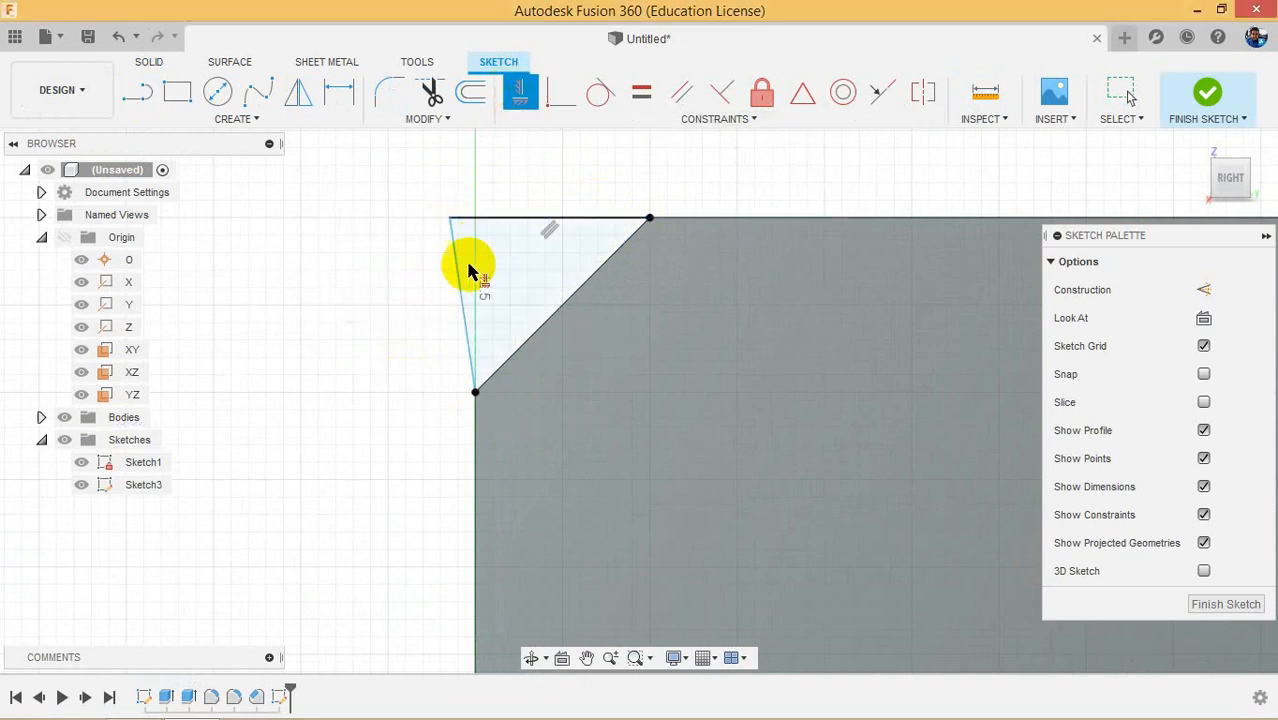
pyautogui.click(457, 269)
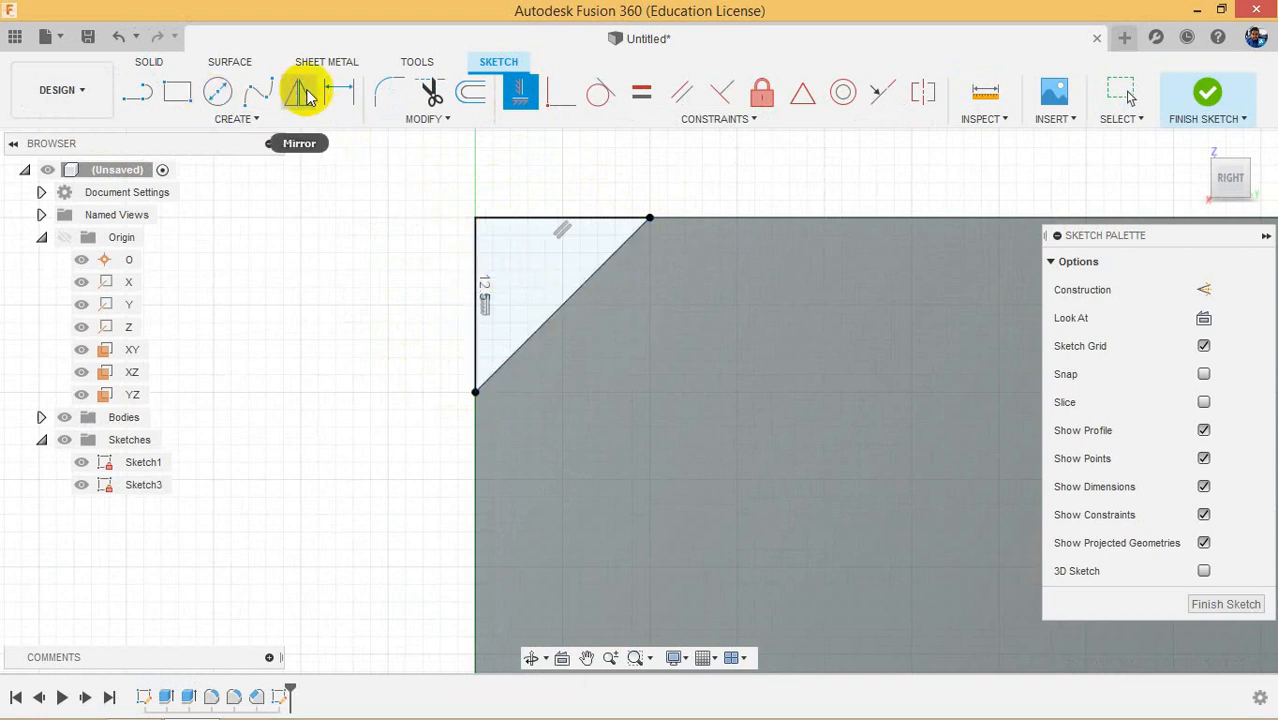
# Step: Add driven dimensions to the corner triangle's horizontal and vertical lines and finish the sketch
pyautogui.click(339, 93)
pyautogui.click(542, 217)
pyautogui.click(538, 178)
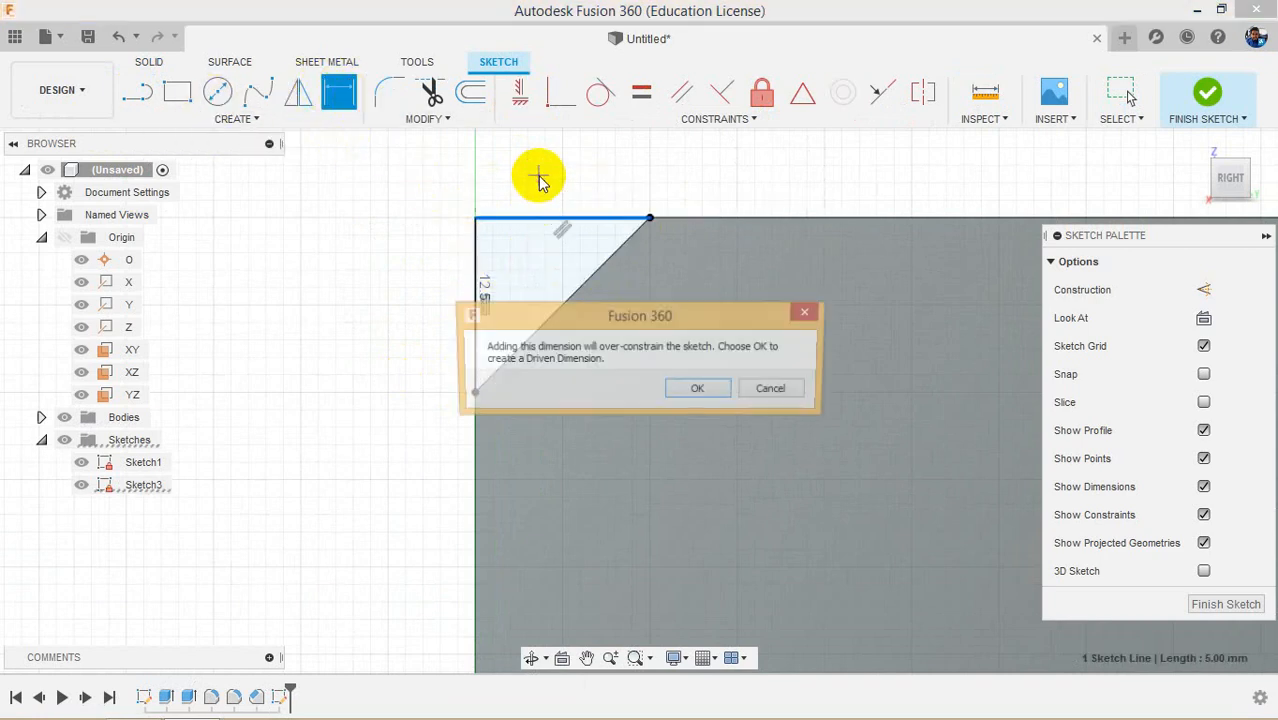
pyautogui.click(697, 388)
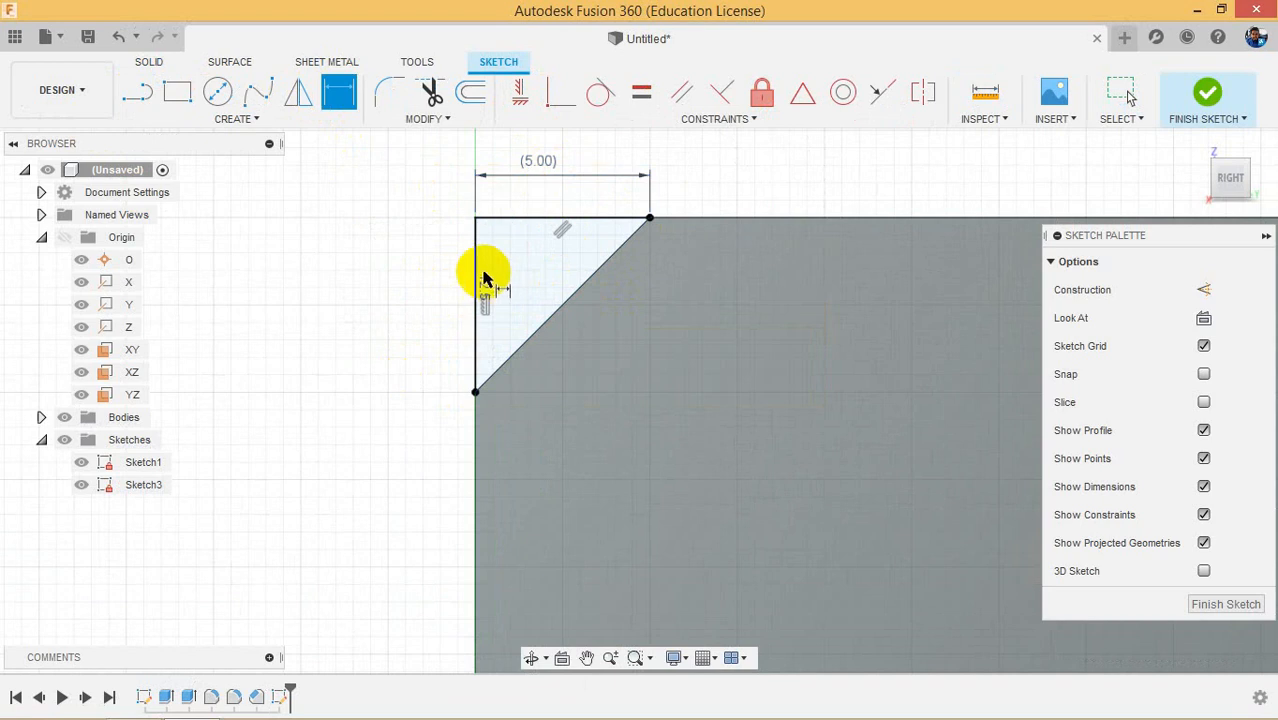
pyautogui.click(475, 262)
pyautogui.click(429, 271)
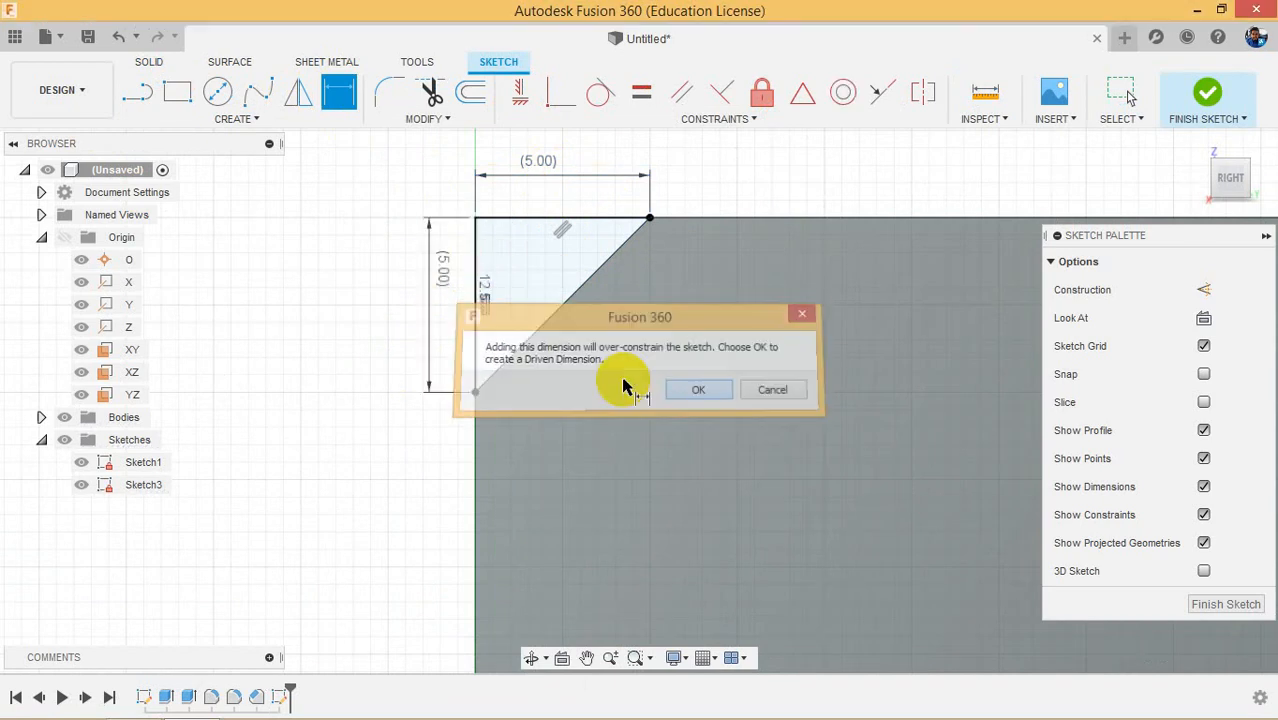
pyautogui.click(688, 388)
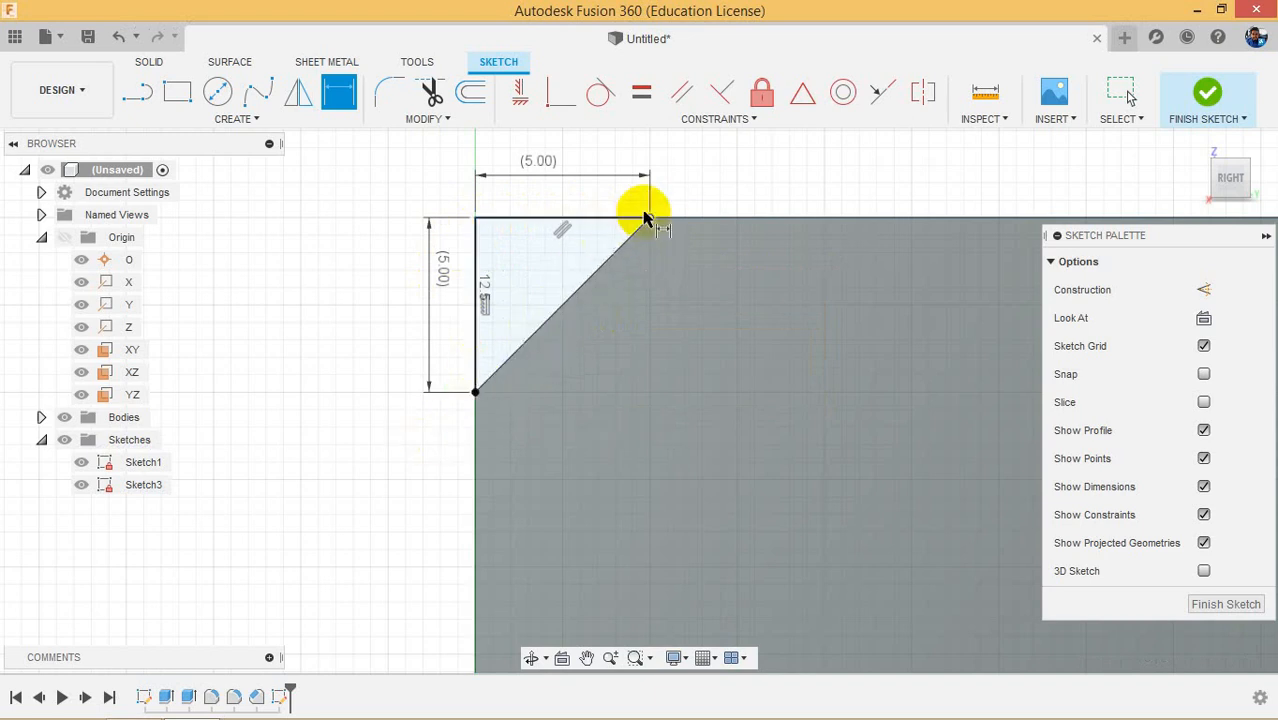
pyautogui.click(1215, 93)
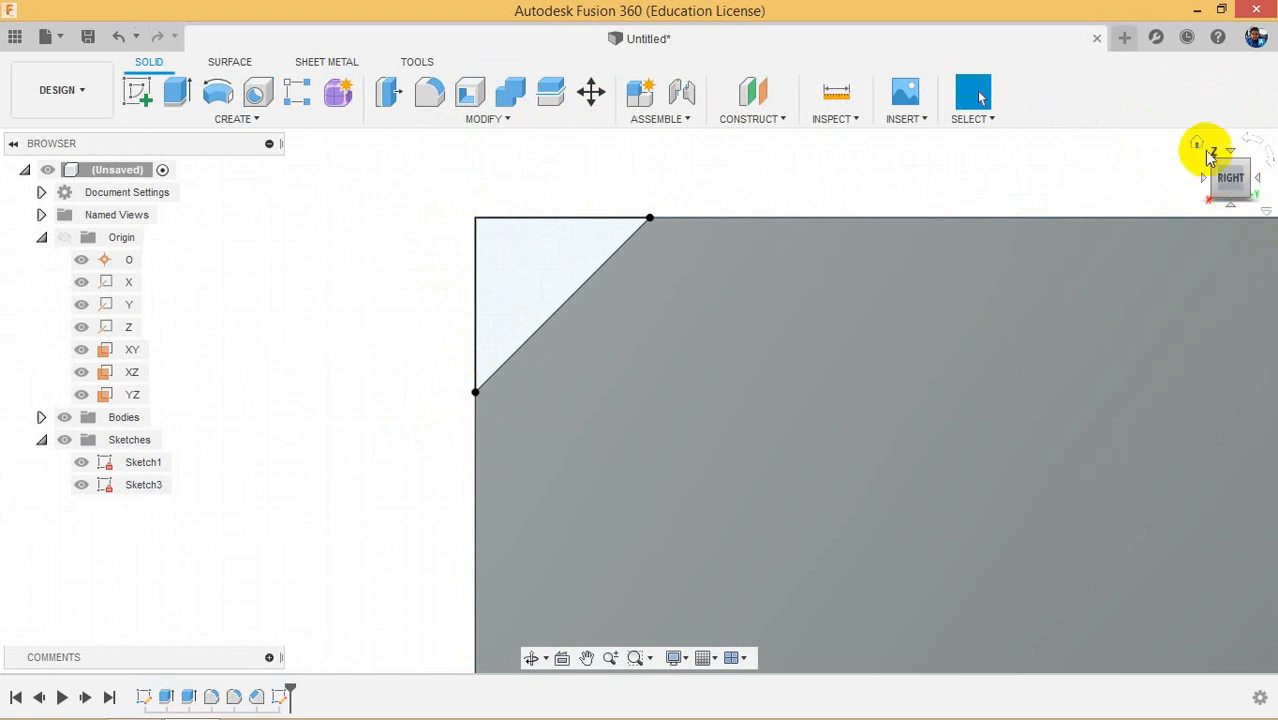
# Step: Examine the chamfered face and the faces adjoining it, then inspect the block from the side and from below
pyautogui.click(1193, 137)
pyautogui.scroll(3, 490, 541)
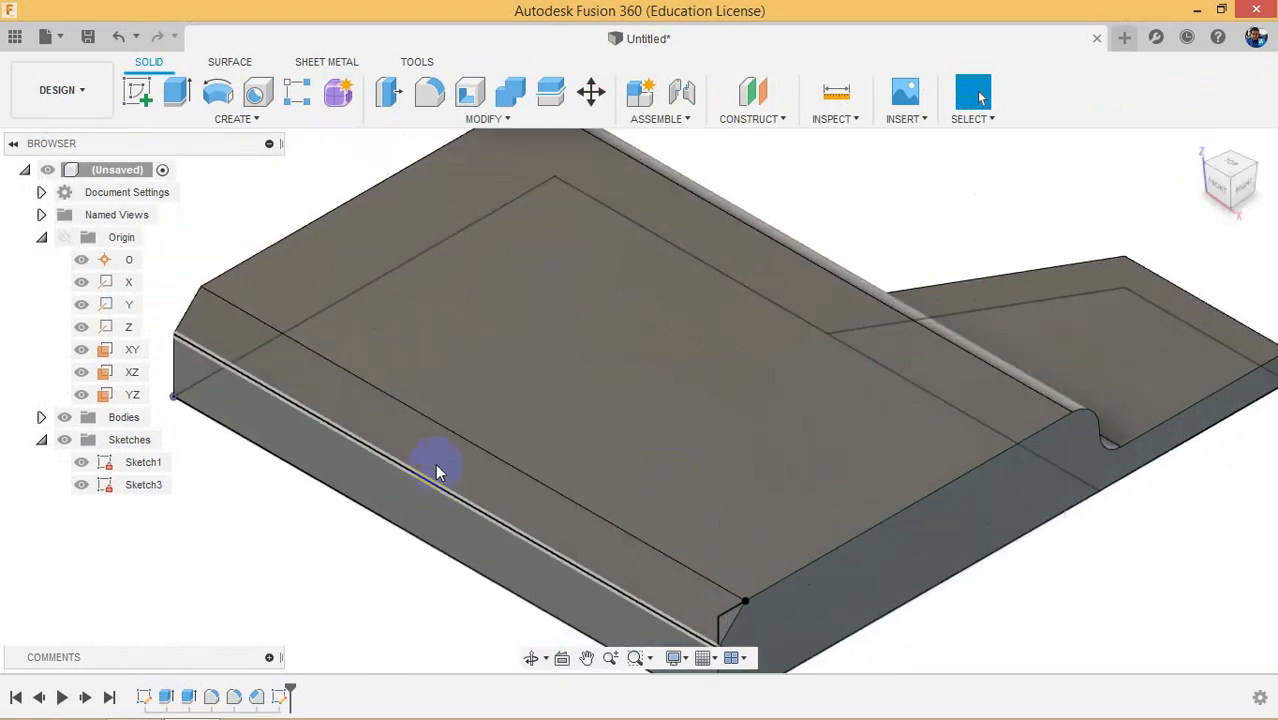
pyautogui.click(442, 476)
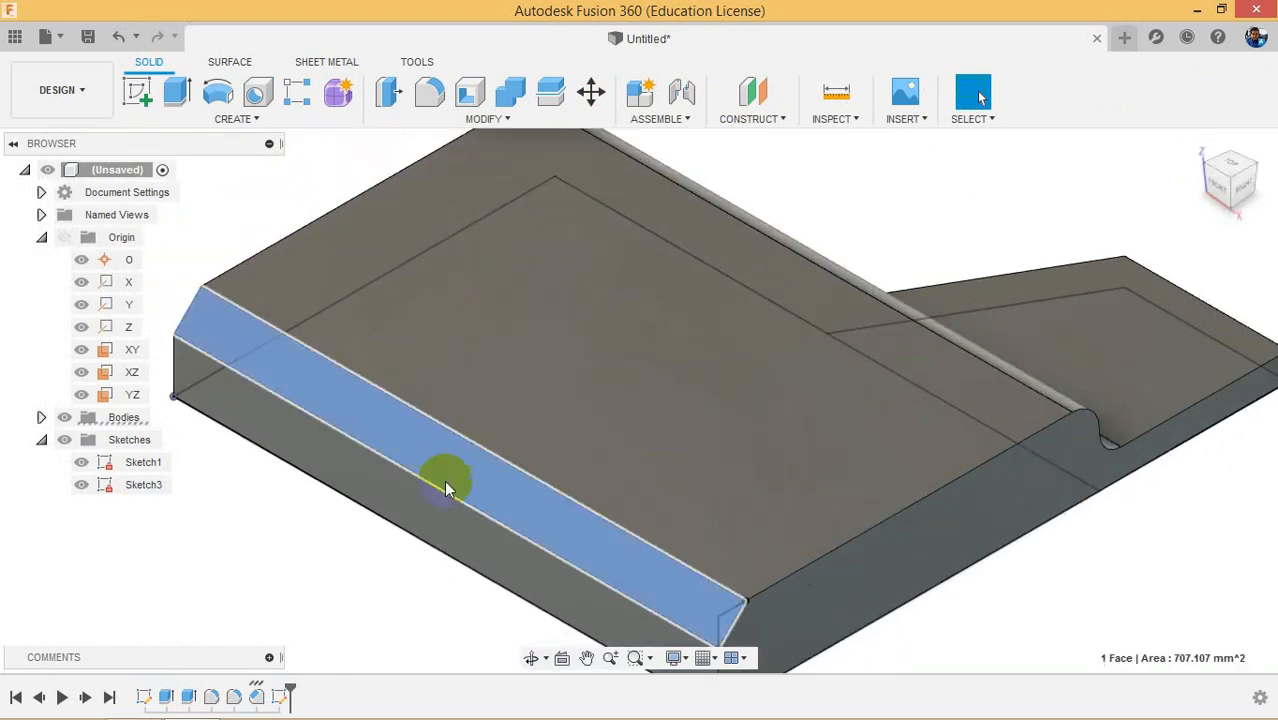
pyautogui.click(381, 597)
pyautogui.click(337, 442)
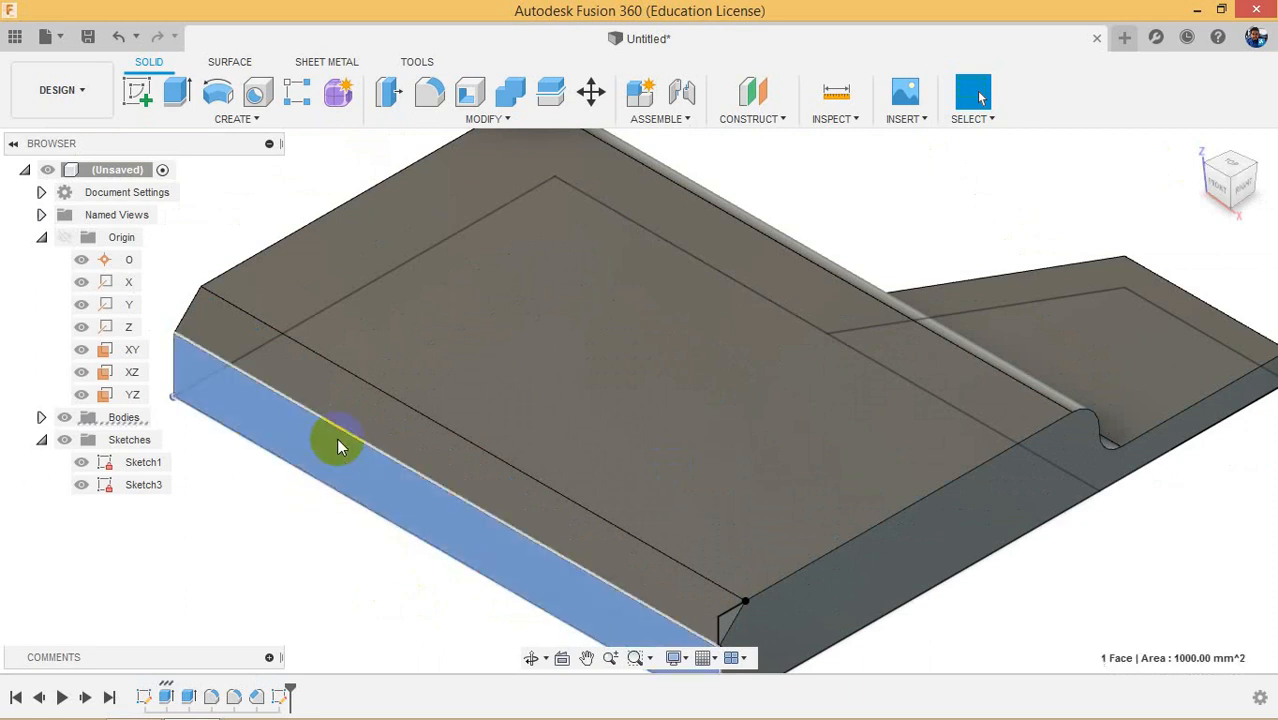
pyautogui.click(354, 409)
pyautogui.click(440, 368)
pyautogui.click(412, 469)
pyautogui.click(416, 459)
pyautogui.click(410, 508)
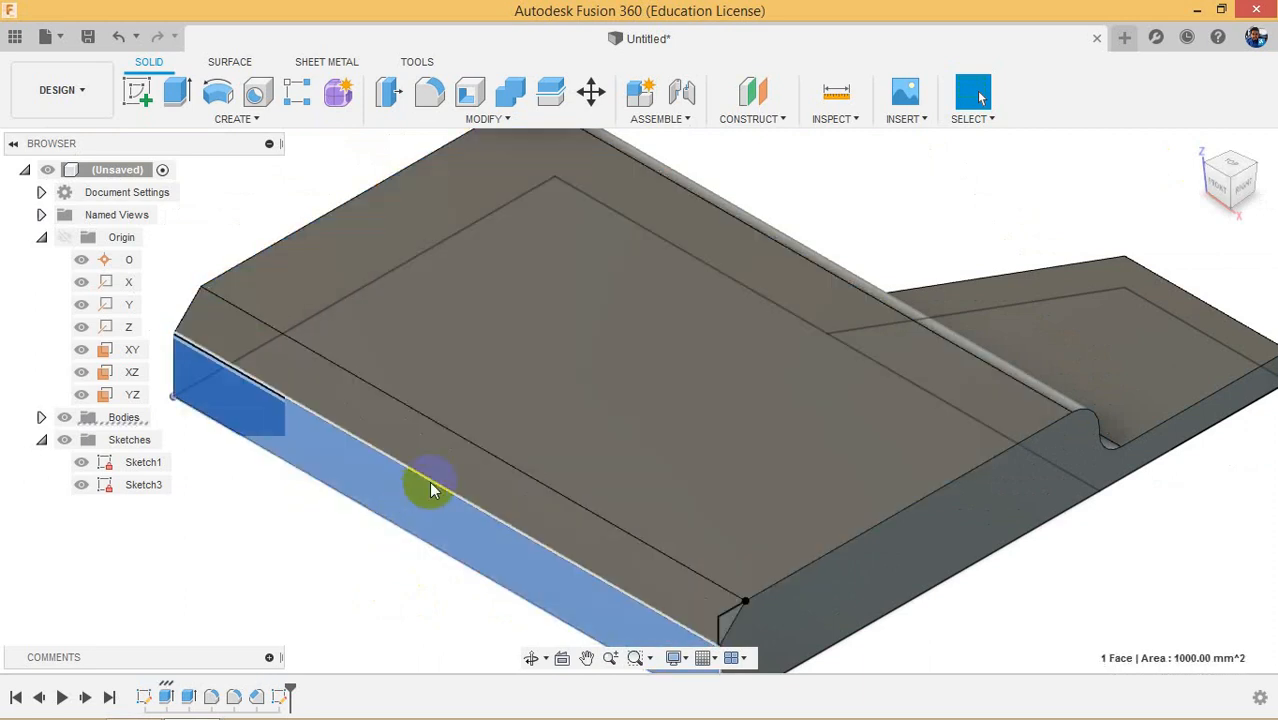
pyautogui.click(494, 434)
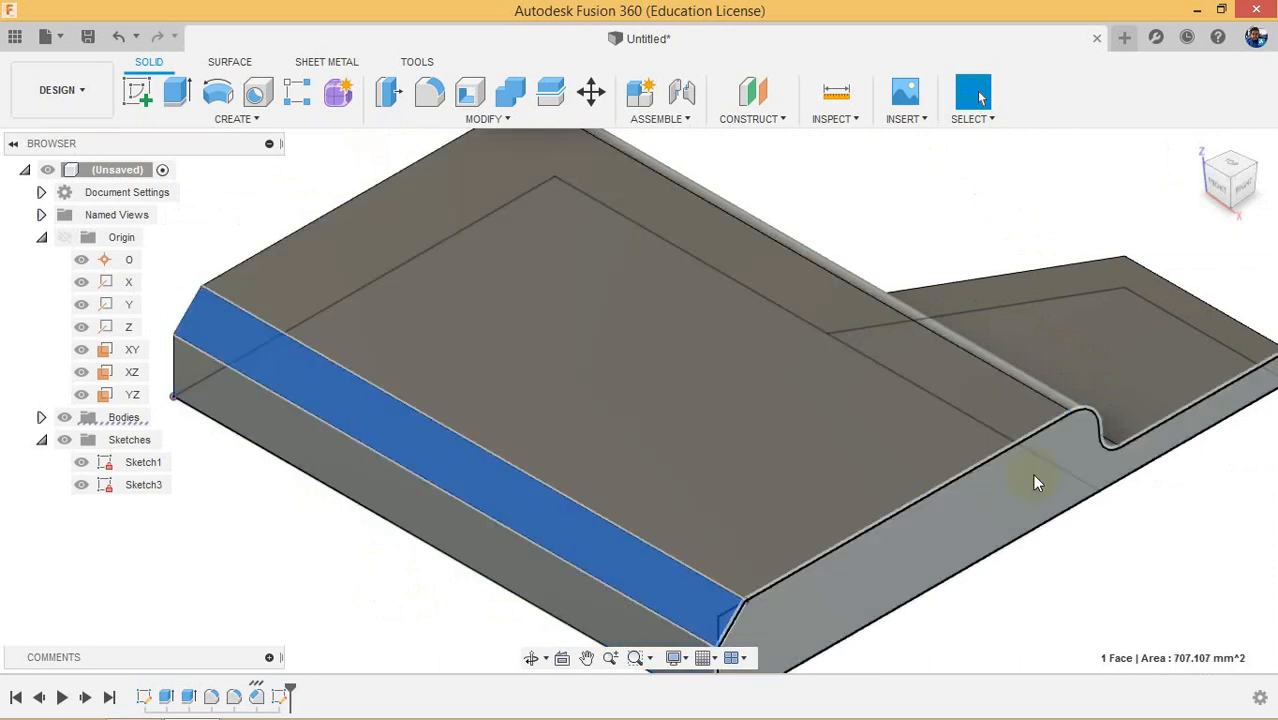
pyautogui.moveTo(1232, 177); pyautogui.dragTo(1187, 157)
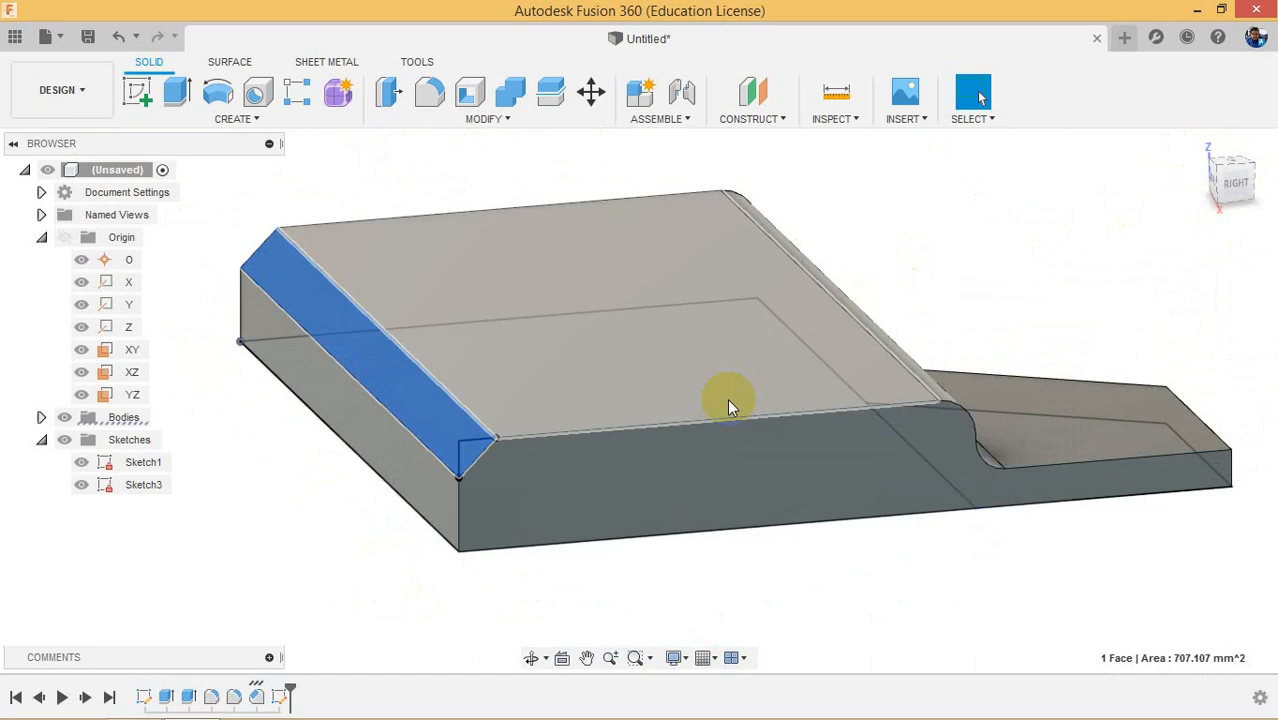
pyautogui.click(998, 268)
pyautogui.moveTo(1252, 195); pyautogui.dragTo(1150, 150)
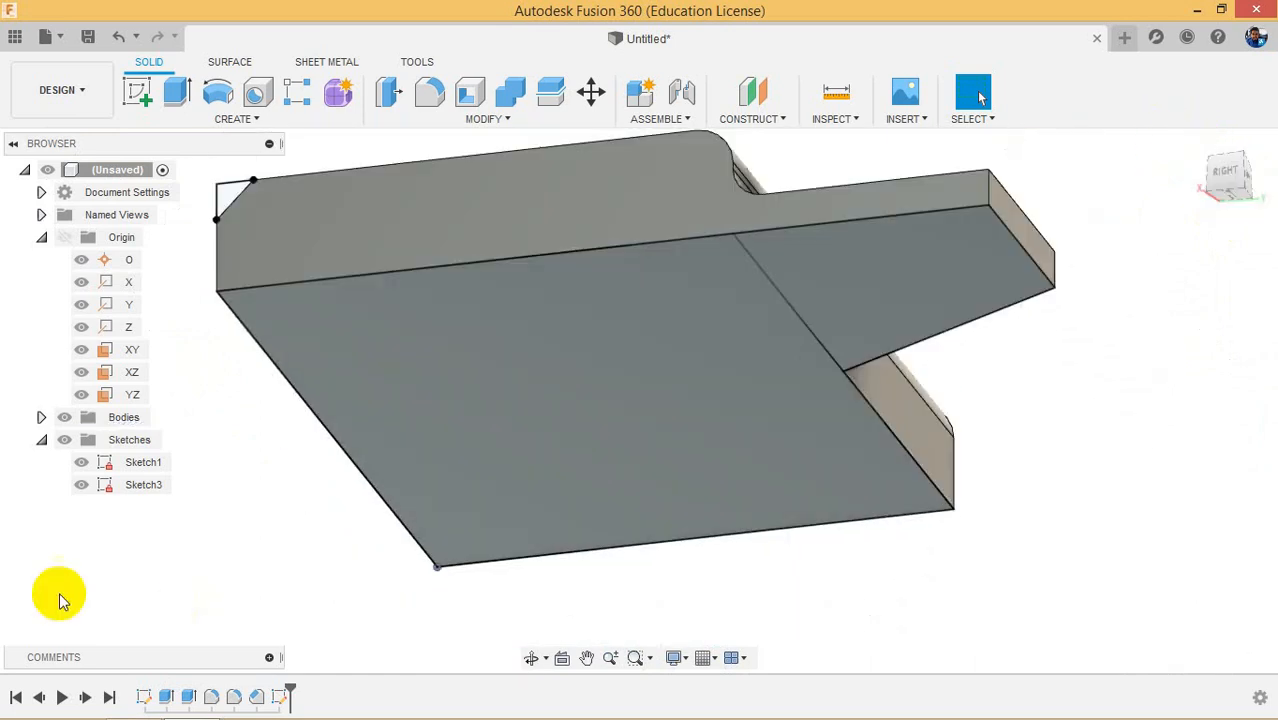
# Step: Hide both sketches and shell the block through its bottom face with a 2 mm inside thickness
pyautogui.click(83, 468)
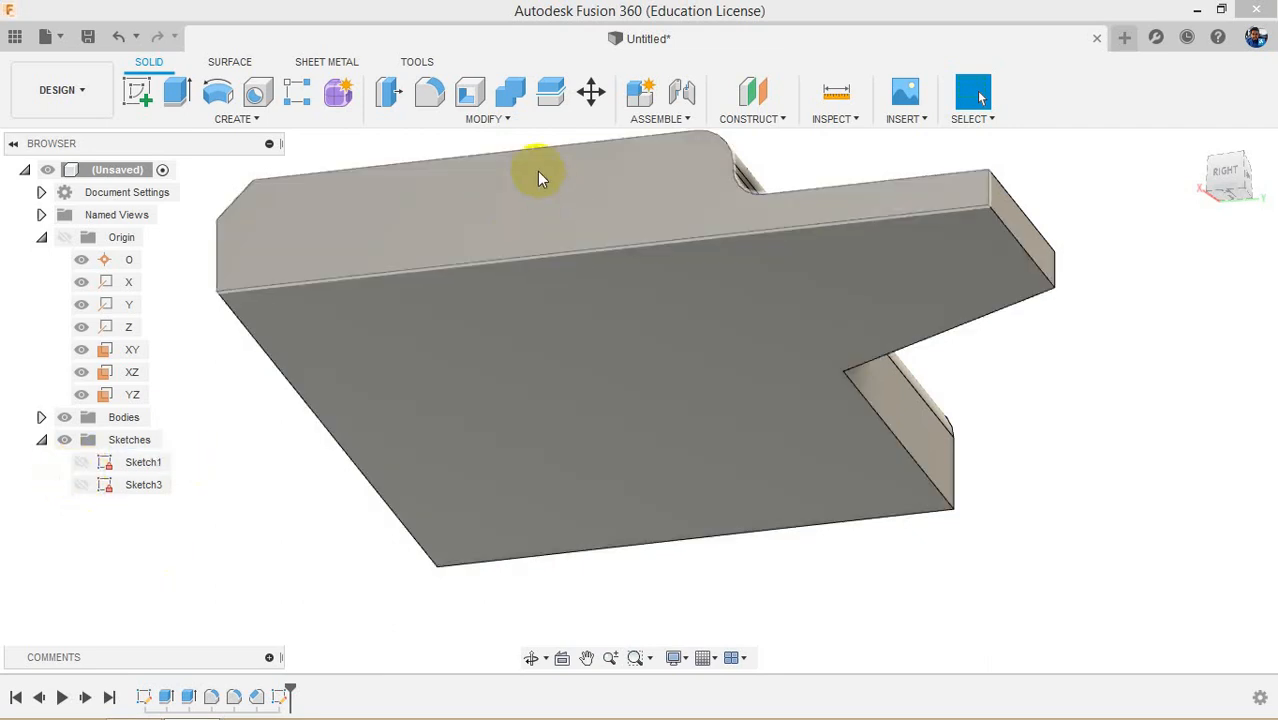
pyautogui.click(468, 96)
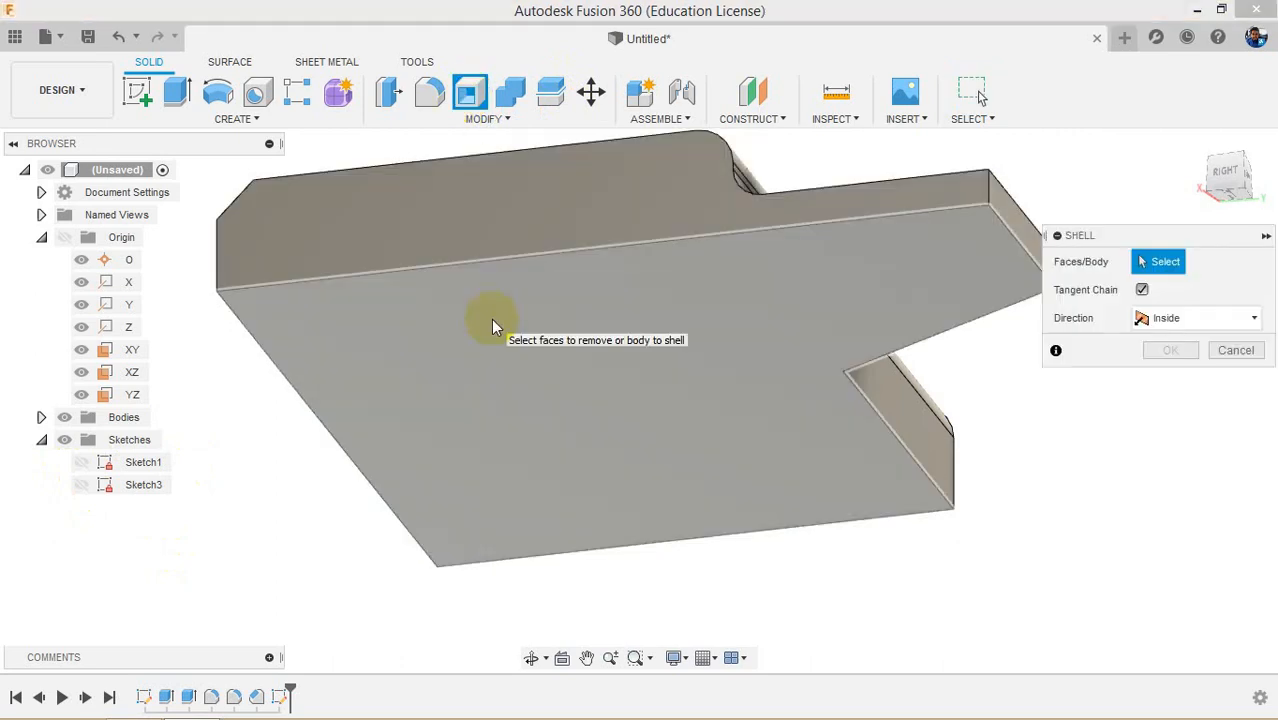
pyautogui.click(492, 322)
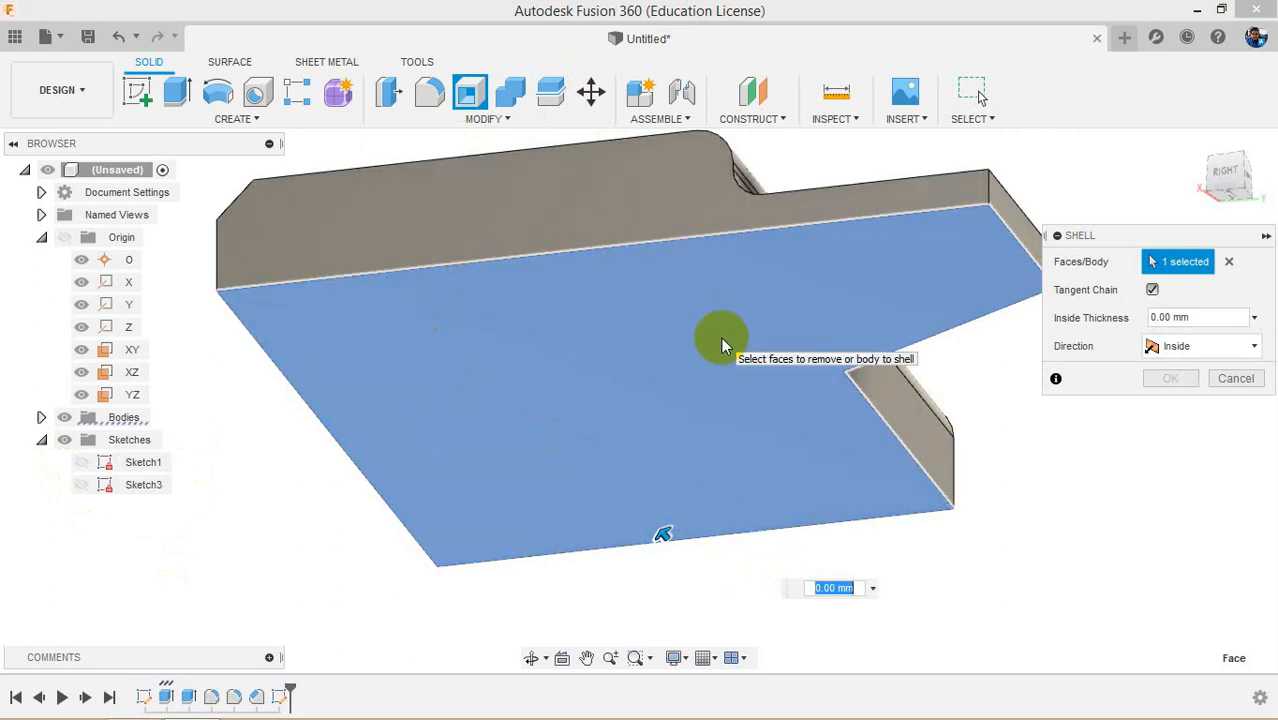
pyautogui.click(1167, 318)
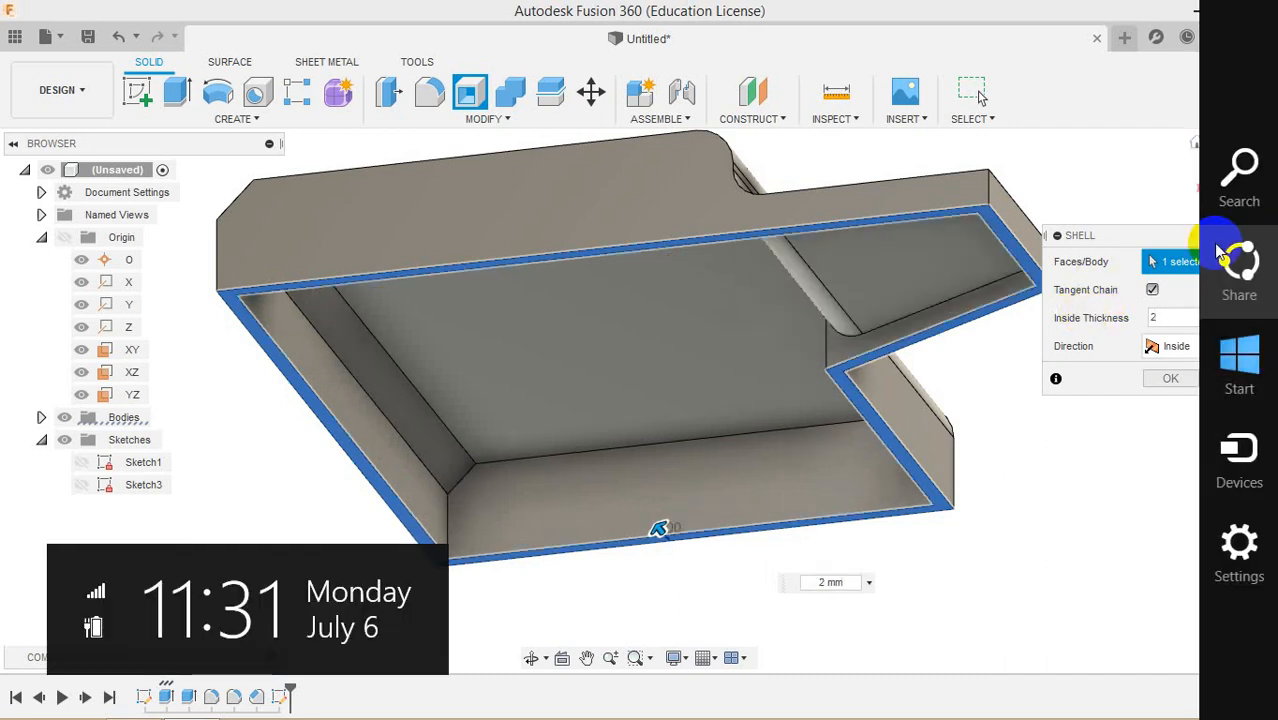
pyautogui.click(1168, 378)
pyautogui.keyDown('shift'); pyautogui.moveTo(1141, 422); pyautogui.dragTo(782, 444, button='middle'); pyautogui.keyUp('shift')
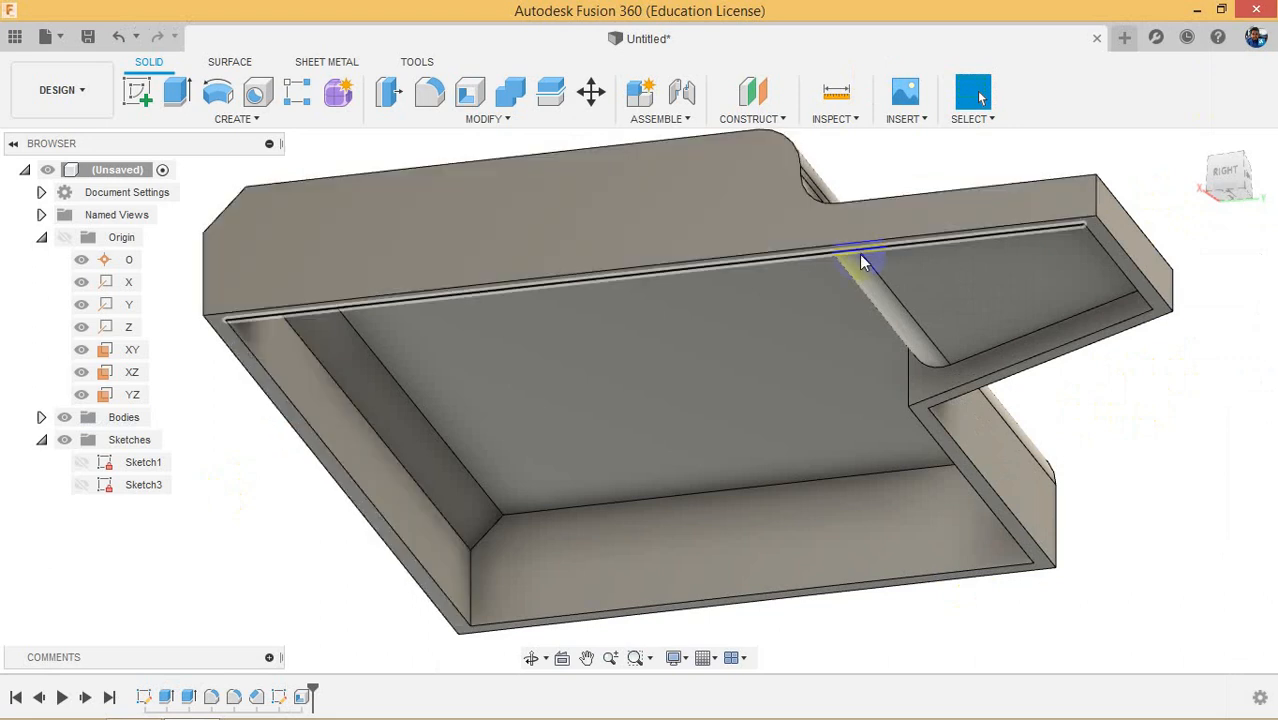
# Step: Try scaling the whole block uniformly with scale factors of 2 and 0.5
pyautogui.moveTo(1223, 184)
pyautogui.mouseDown()
pyautogui.moveTo(1164, 206)
pyautogui.moveTo(1093, 191)
pyautogui.moveTo(1049, 136)
pyautogui.moveTo(1084, 57)
pyautogui.moveTo(1104, 163)
pyautogui.moveTo(1258, 252)
pyautogui.mouseUp()
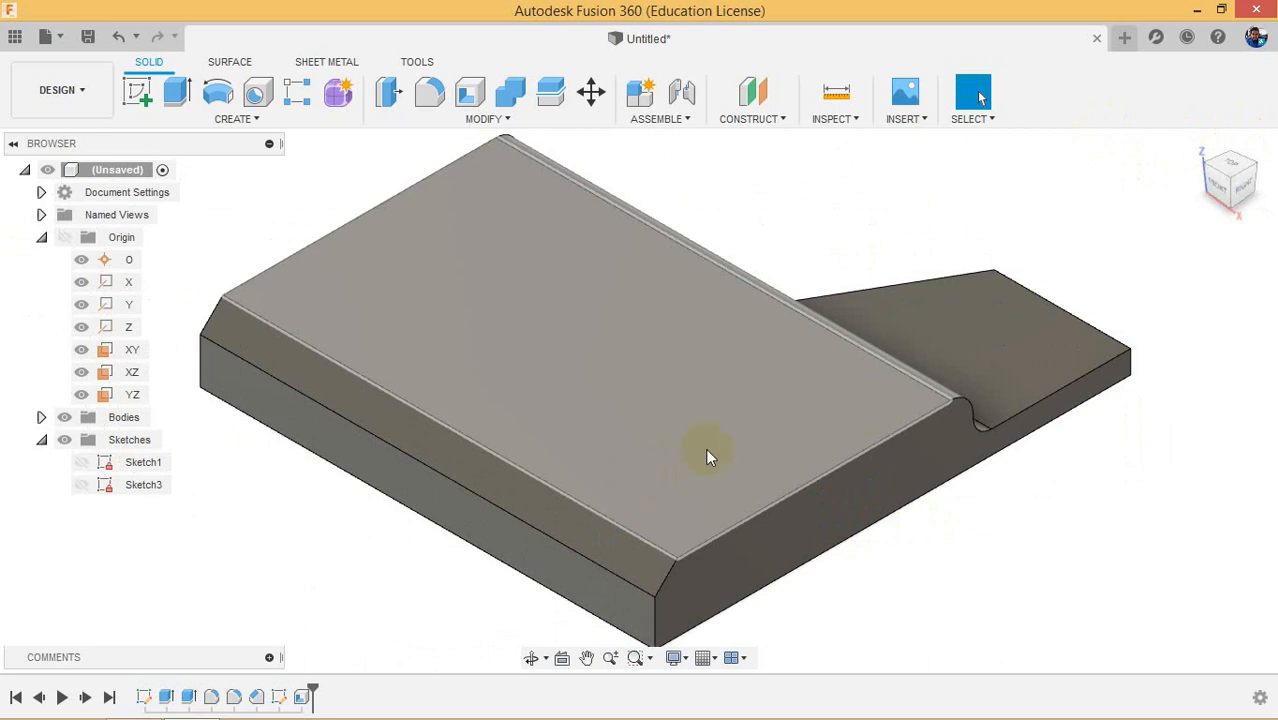
pyautogui.click(466, 121)
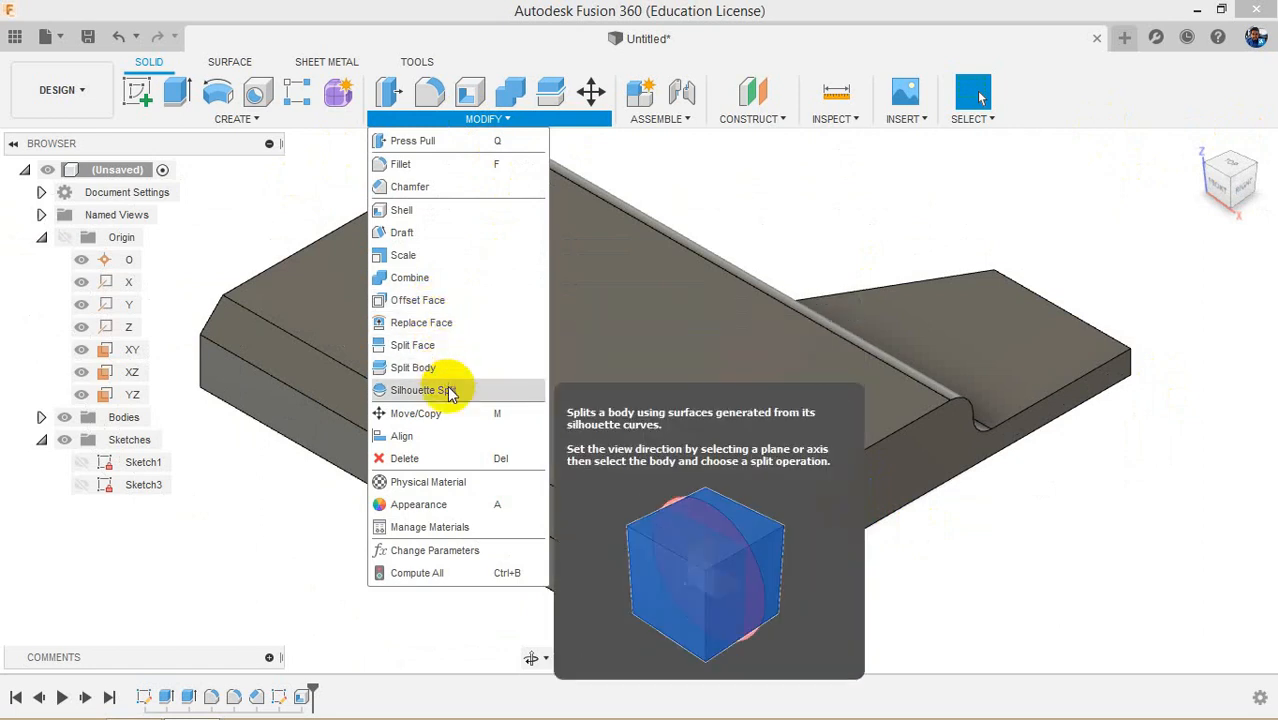
pyautogui.click(403, 255)
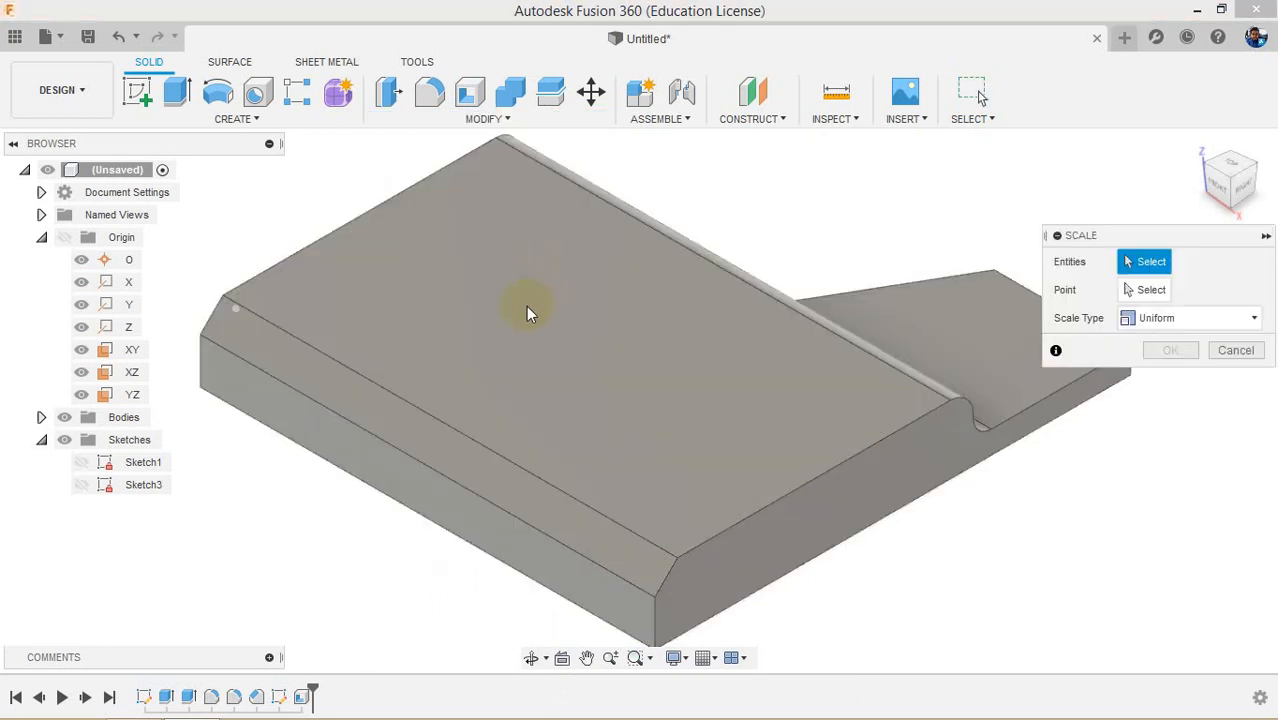
pyautogui.click(647, 468)
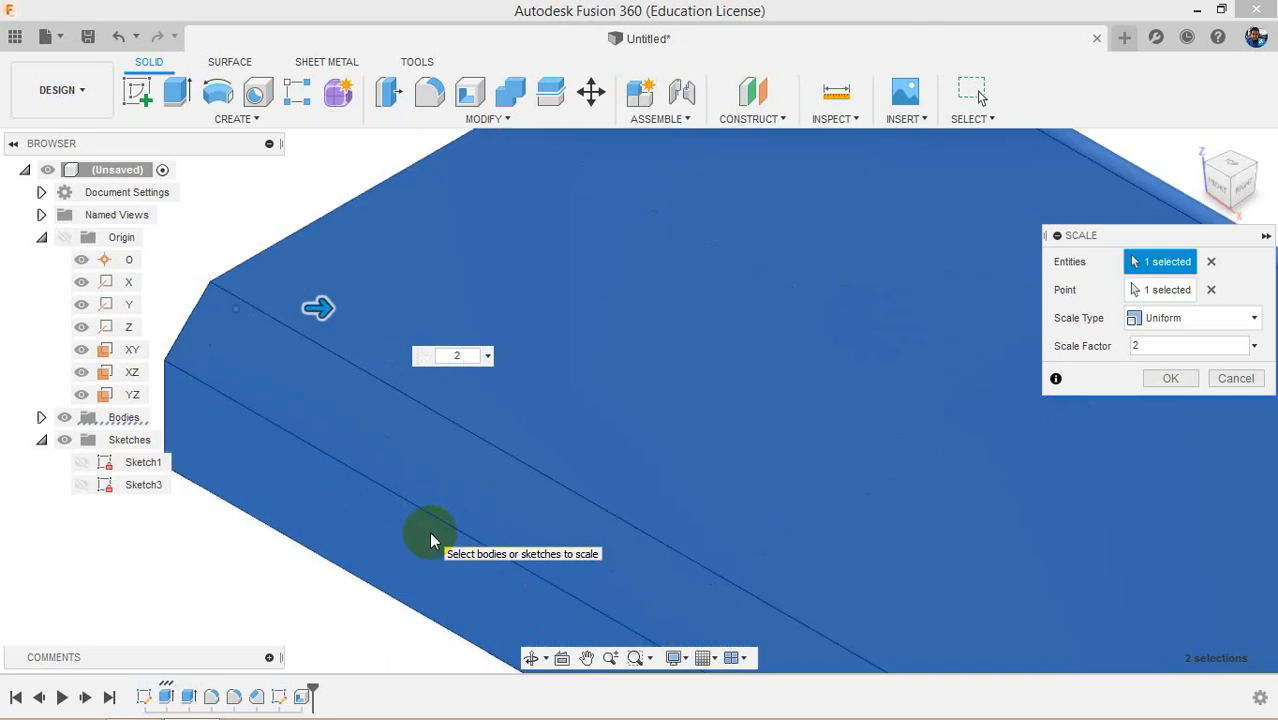
pyautogui.press('BackSpace')
pyautogui.write('.5')
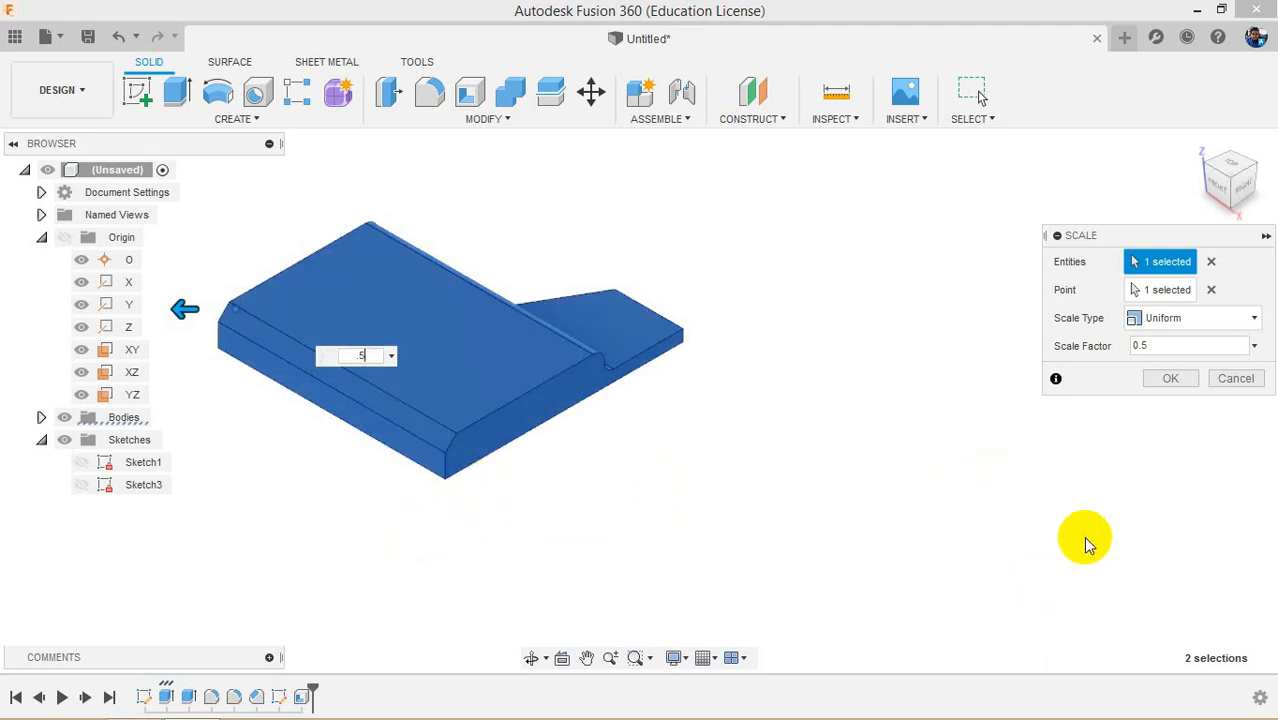
pyautogui.click(1228, 378)
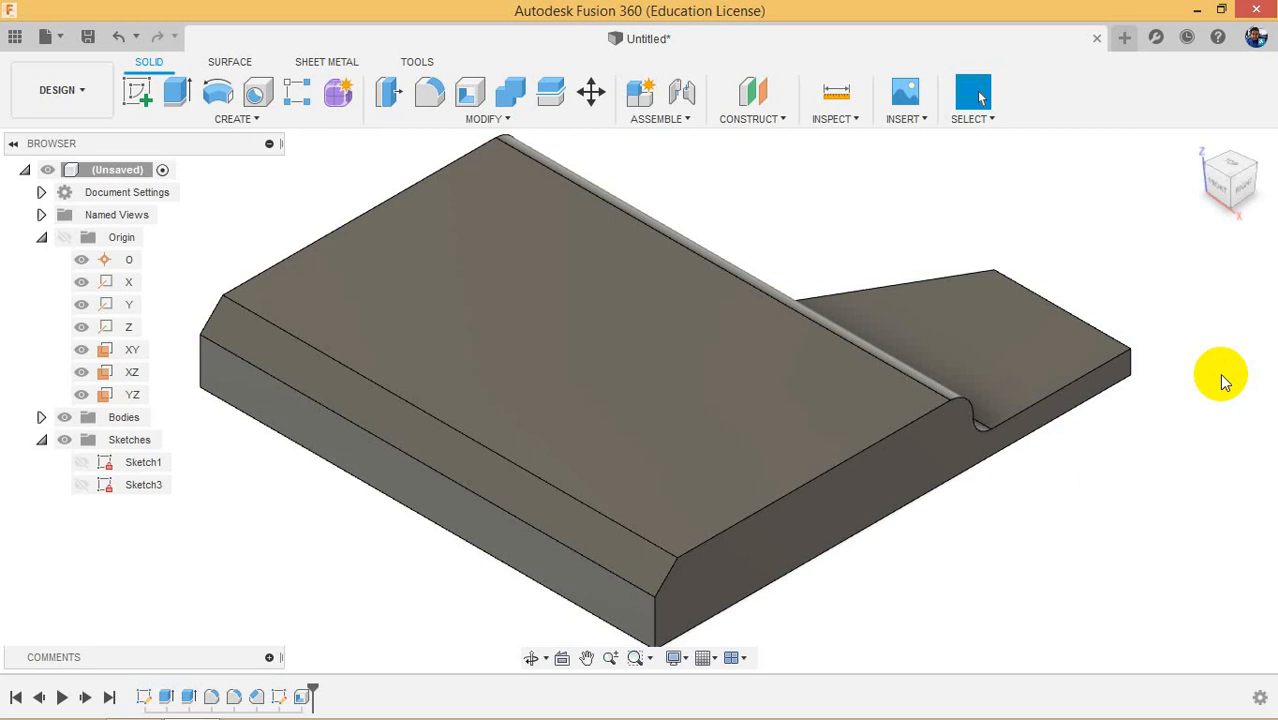
pyautogui.click(487, 118)
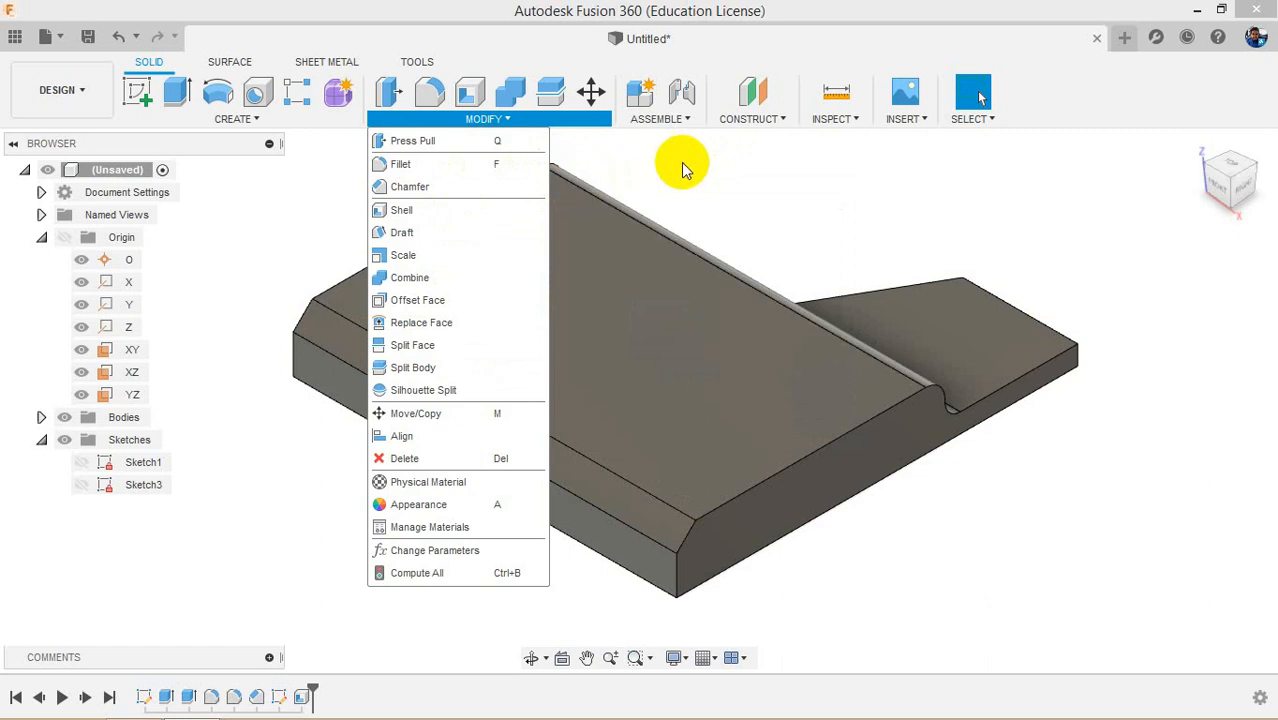
pyautogui.click(237, 118)
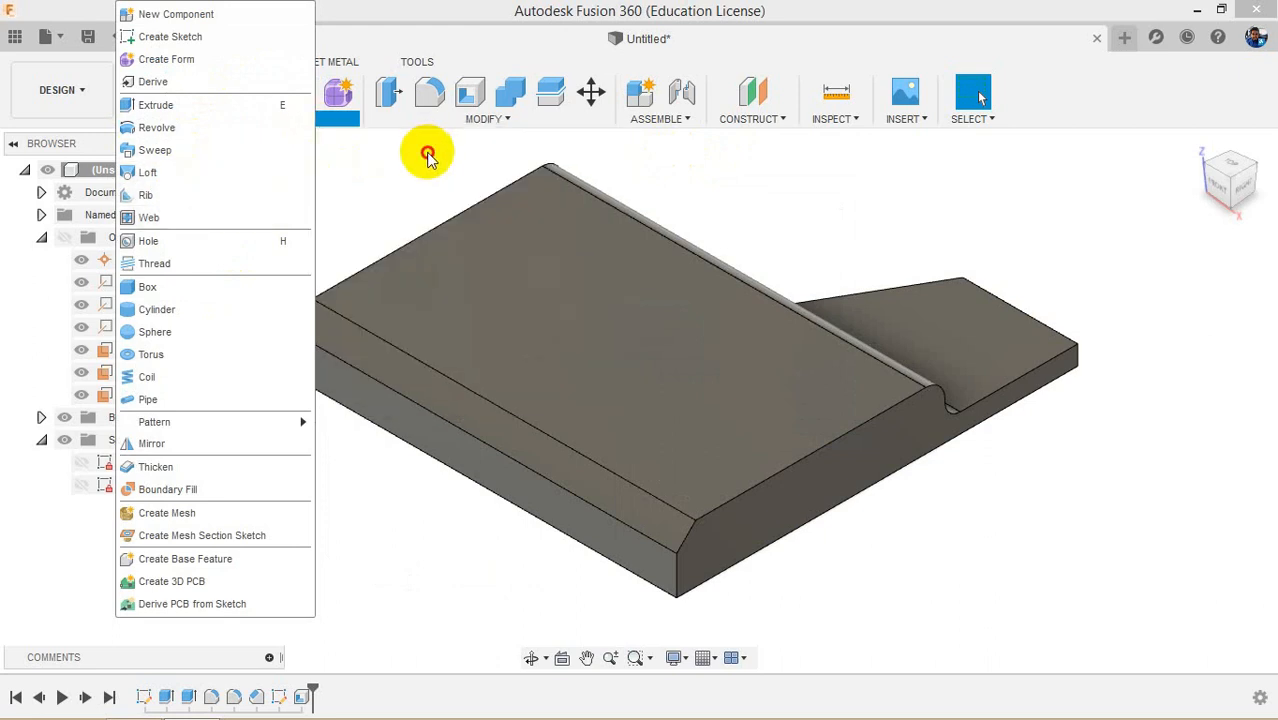
pyautogui.click(428, 157)
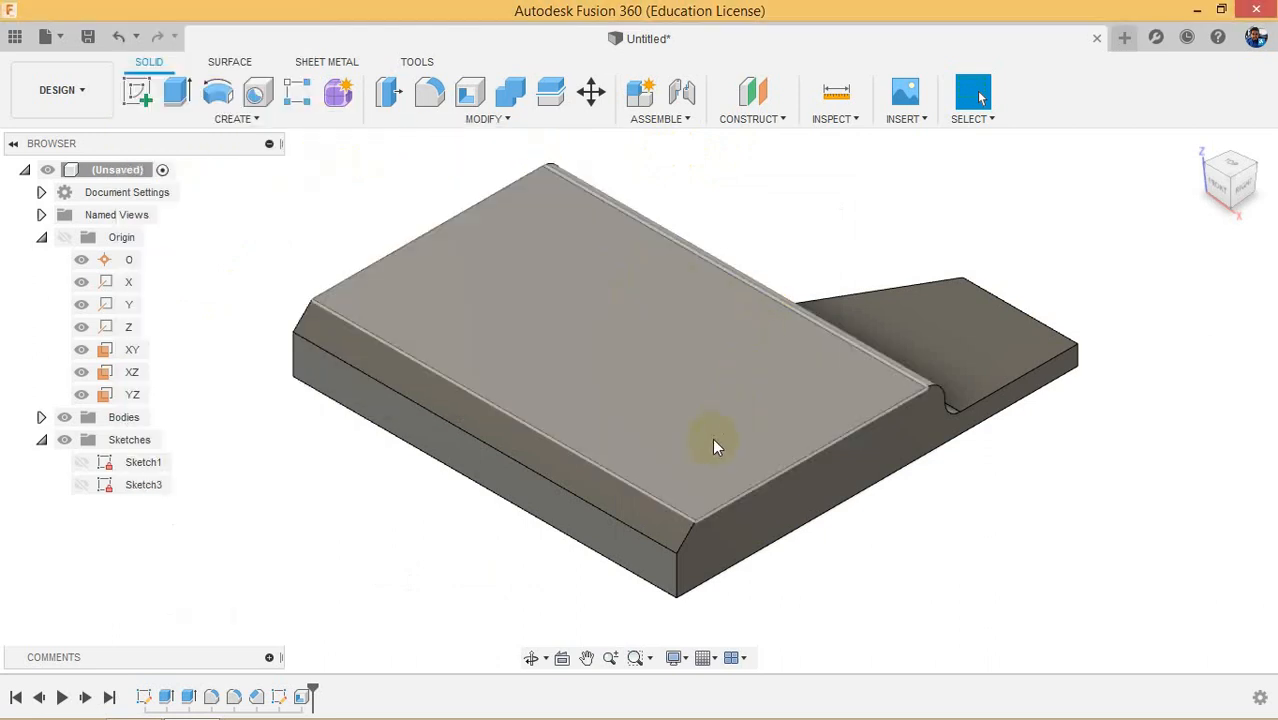
pyautogui.click(820, 510)
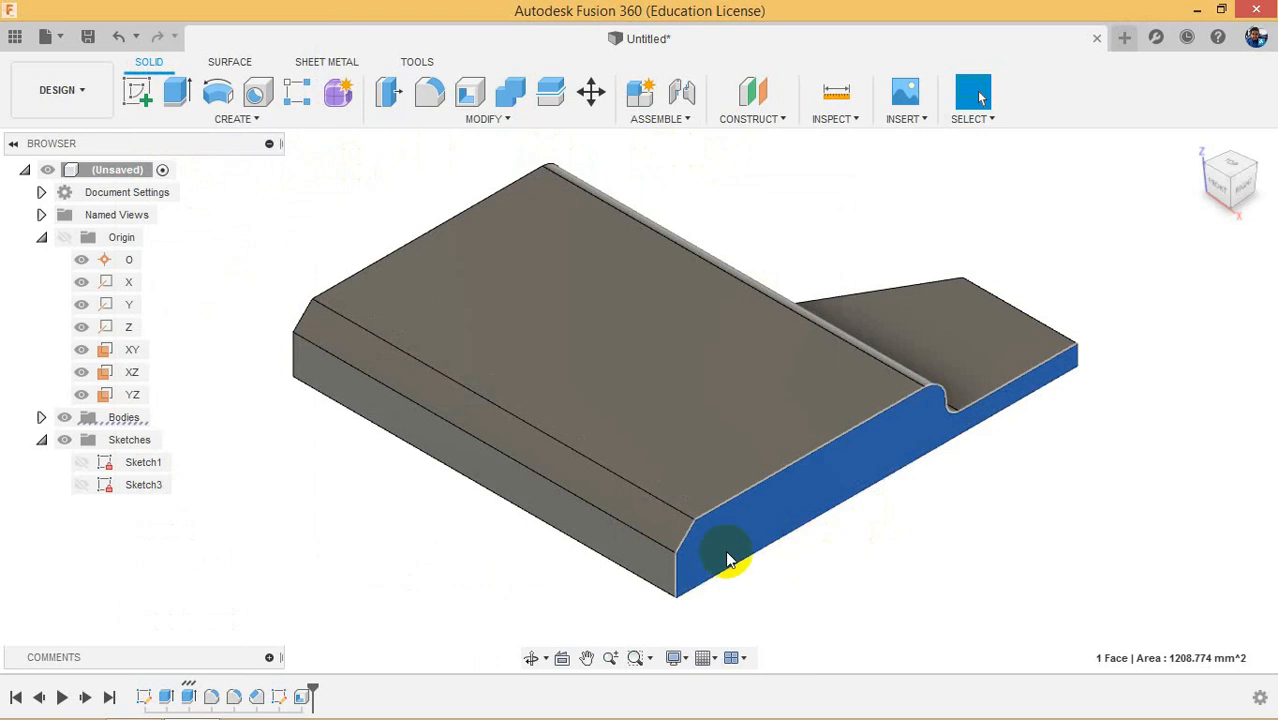
pyautogui.click(639, 553)
pyautogui.click(567, 623)
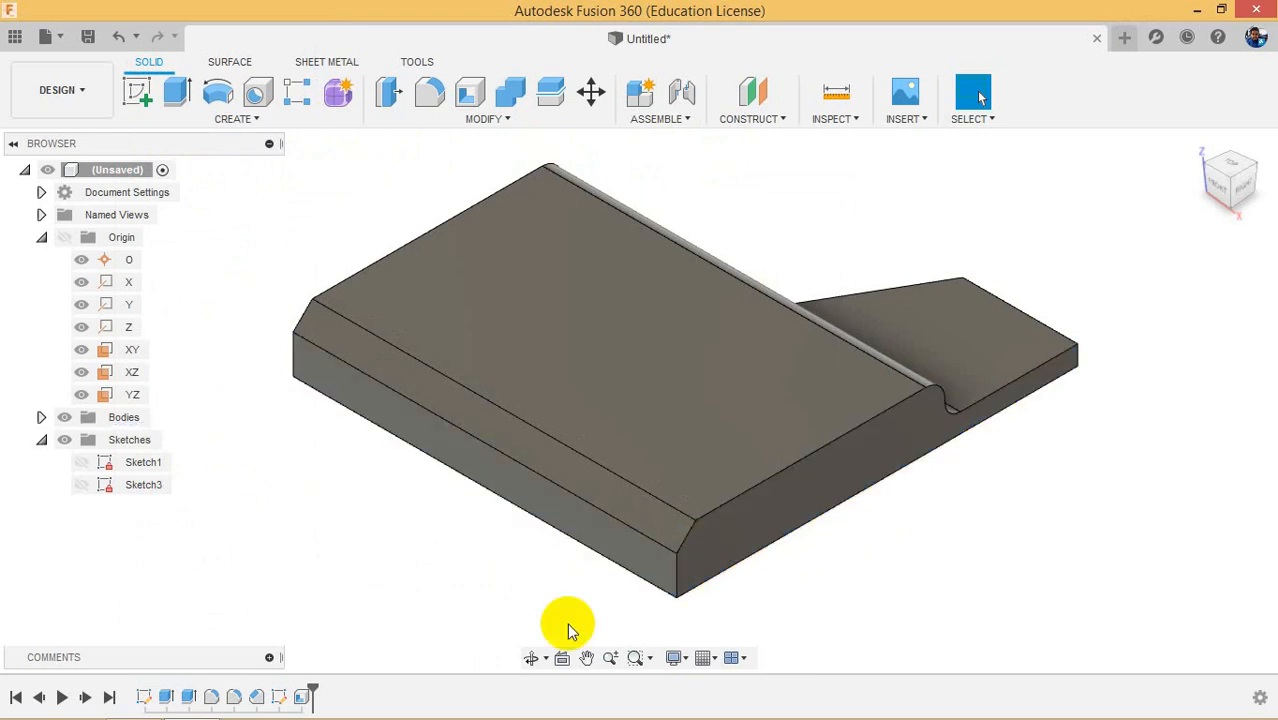